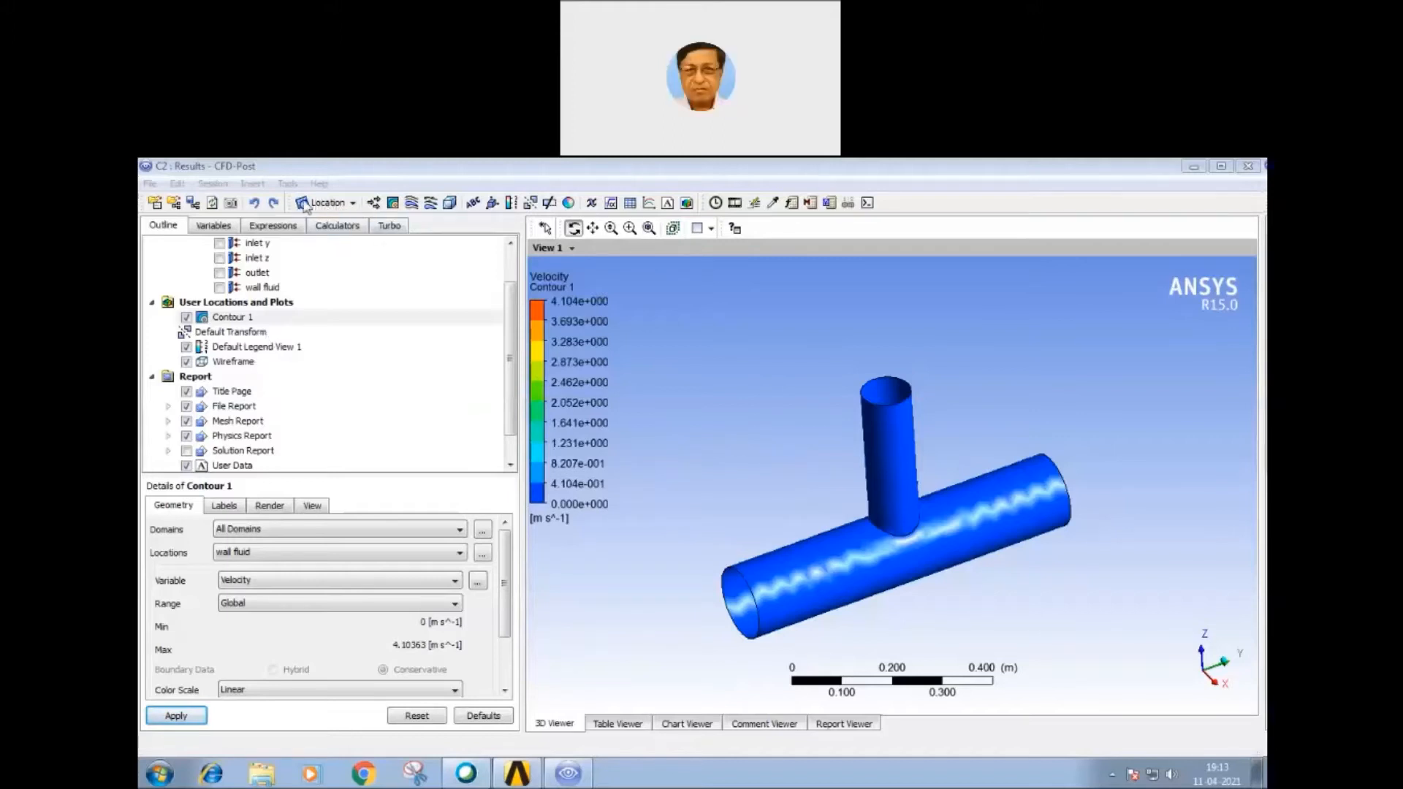
Step: Create Plane 1 across all domains with the YZ Plane method at X = 0.0 m
{"action": "left_click", "coordinate": [351, 203]}
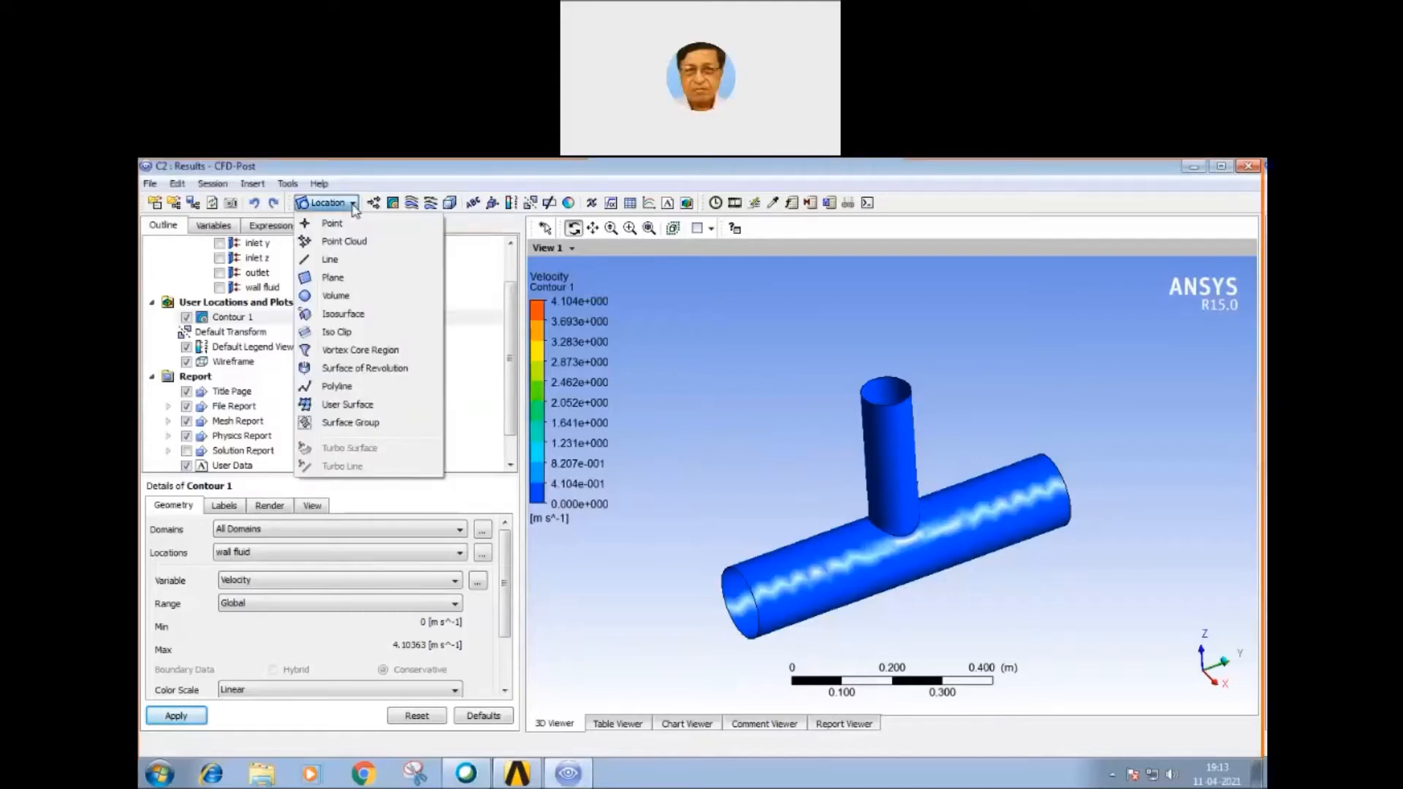
{"action": "left_click", "coordinate": [353, 276]}
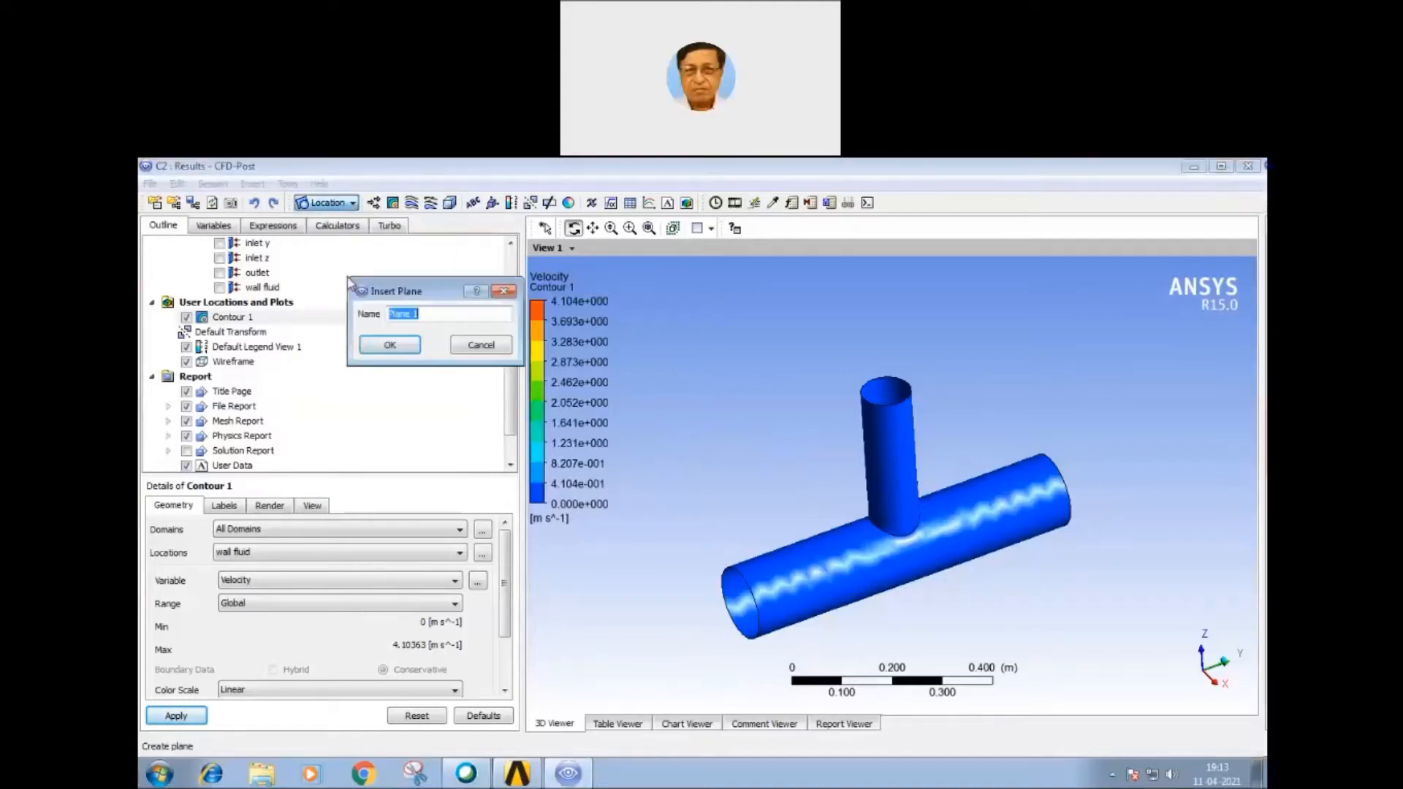
{"action": "left_click", "coordinate": [390, 346]}
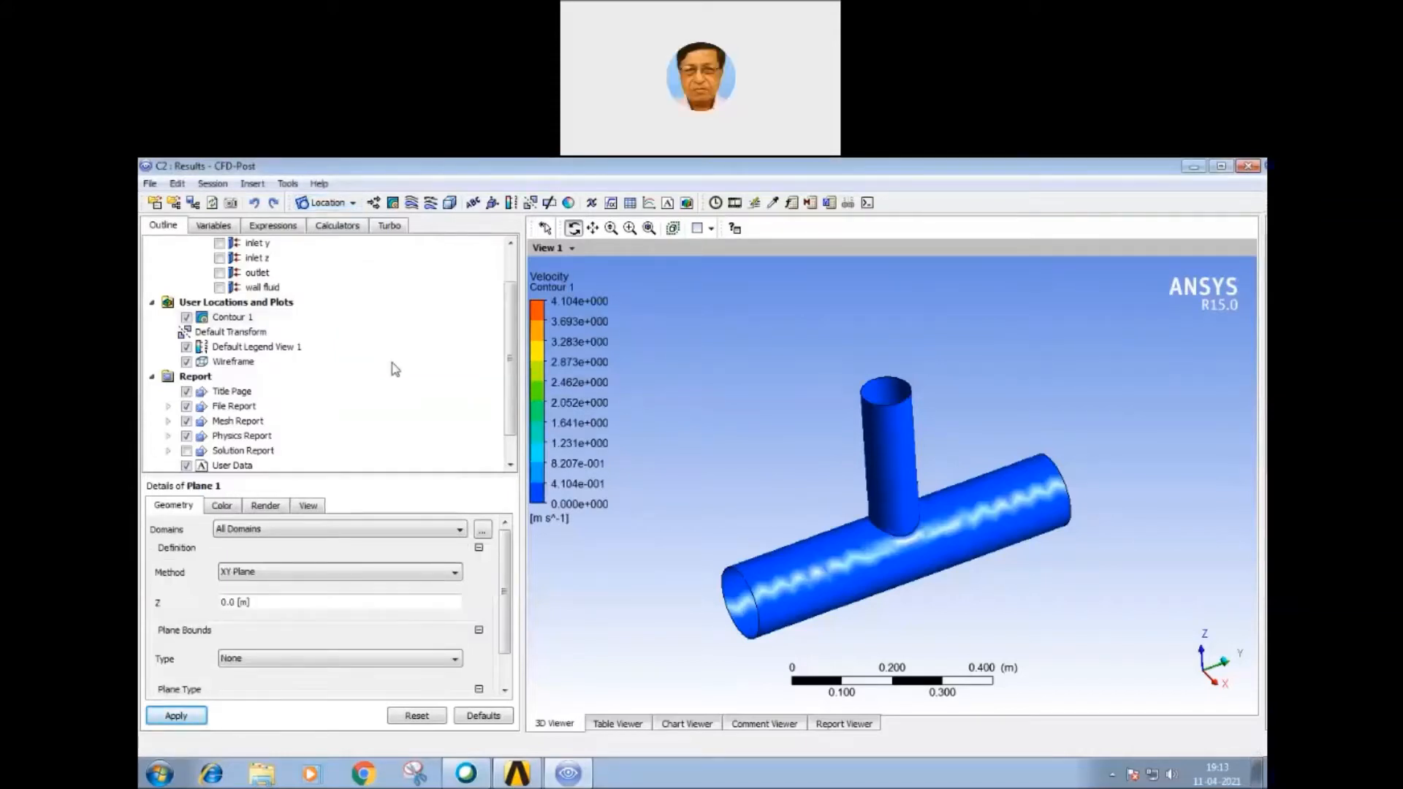
{"action": "left_click", "coordinate": [455, 574]}
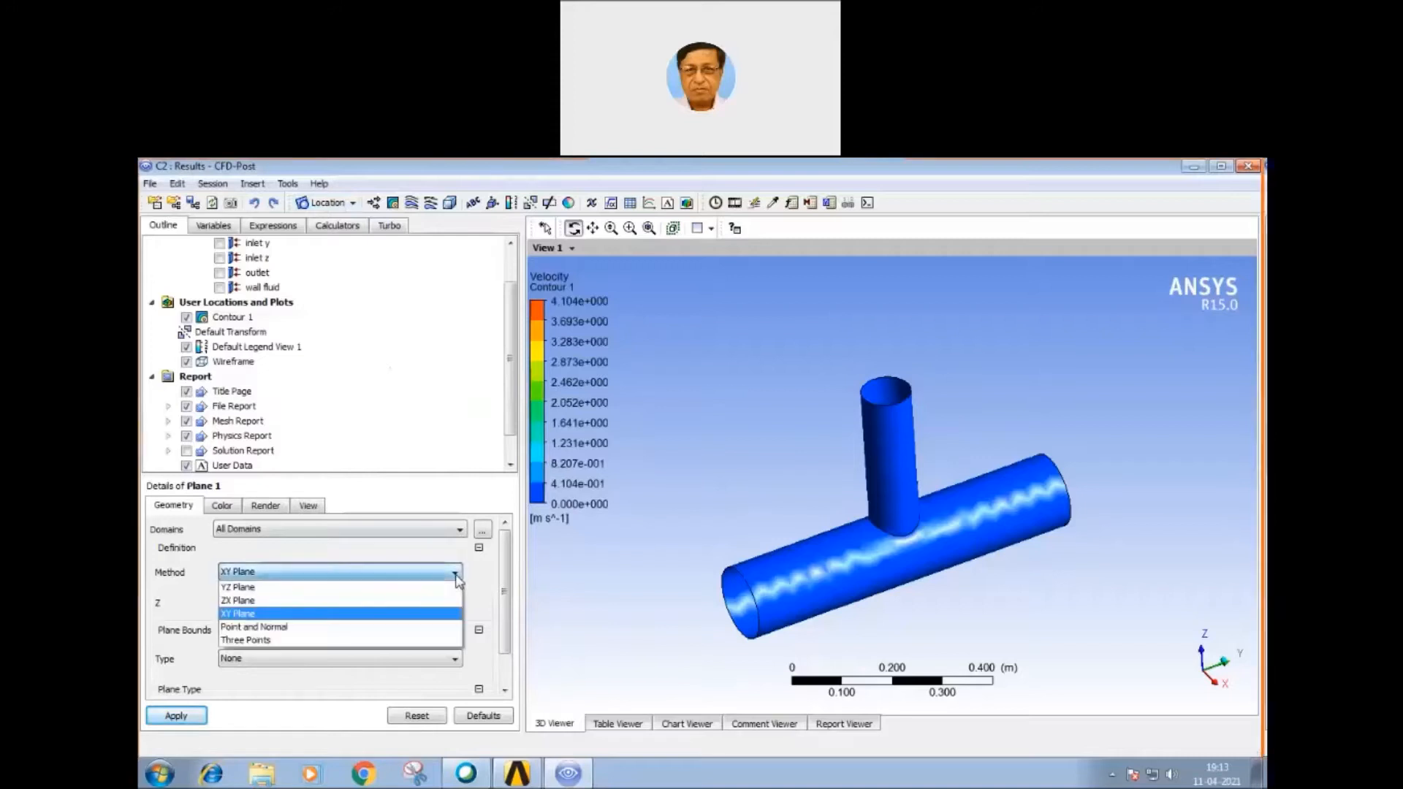
{"action": "left_click", "coordinate": [247, 589]}
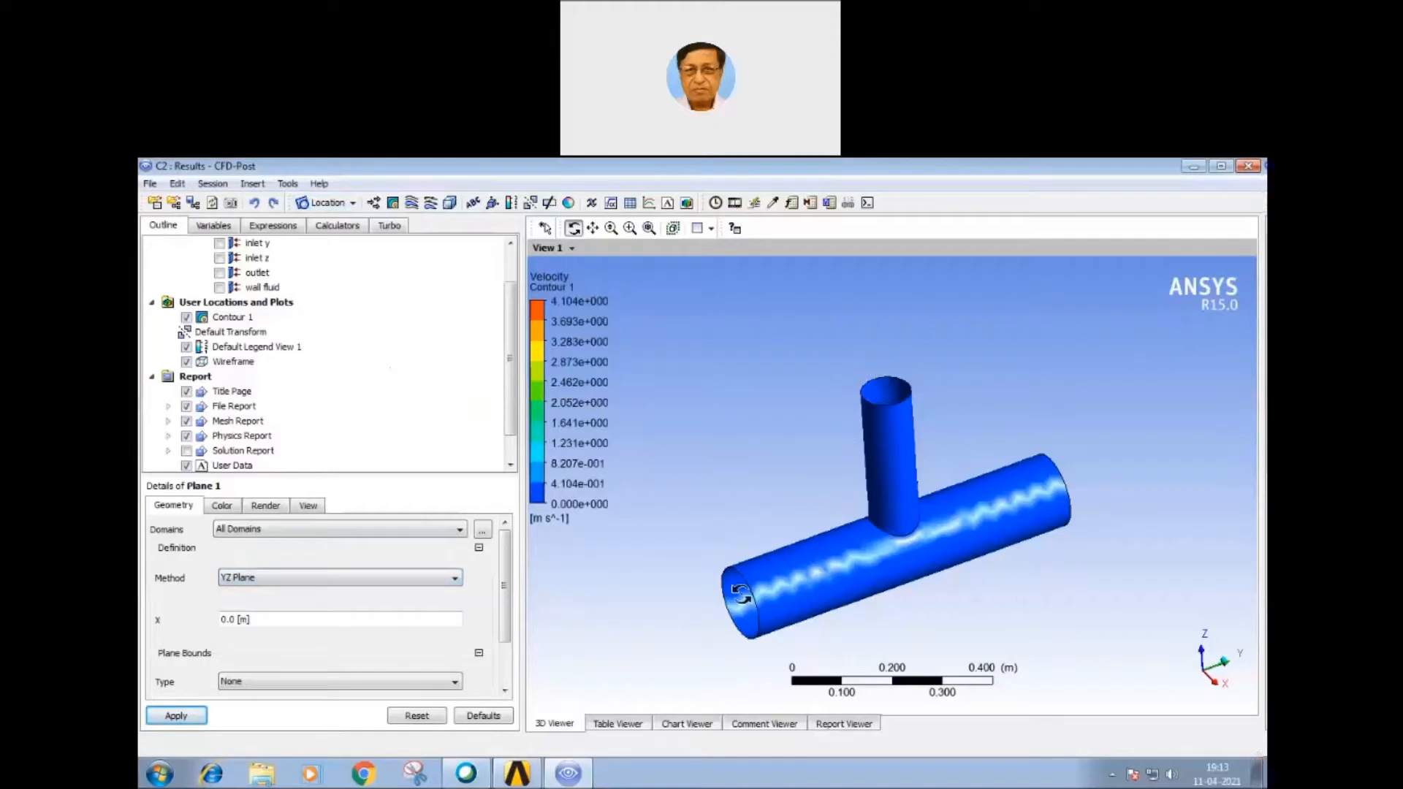
{"action": "left_click", "coordinate": [176, 716]}
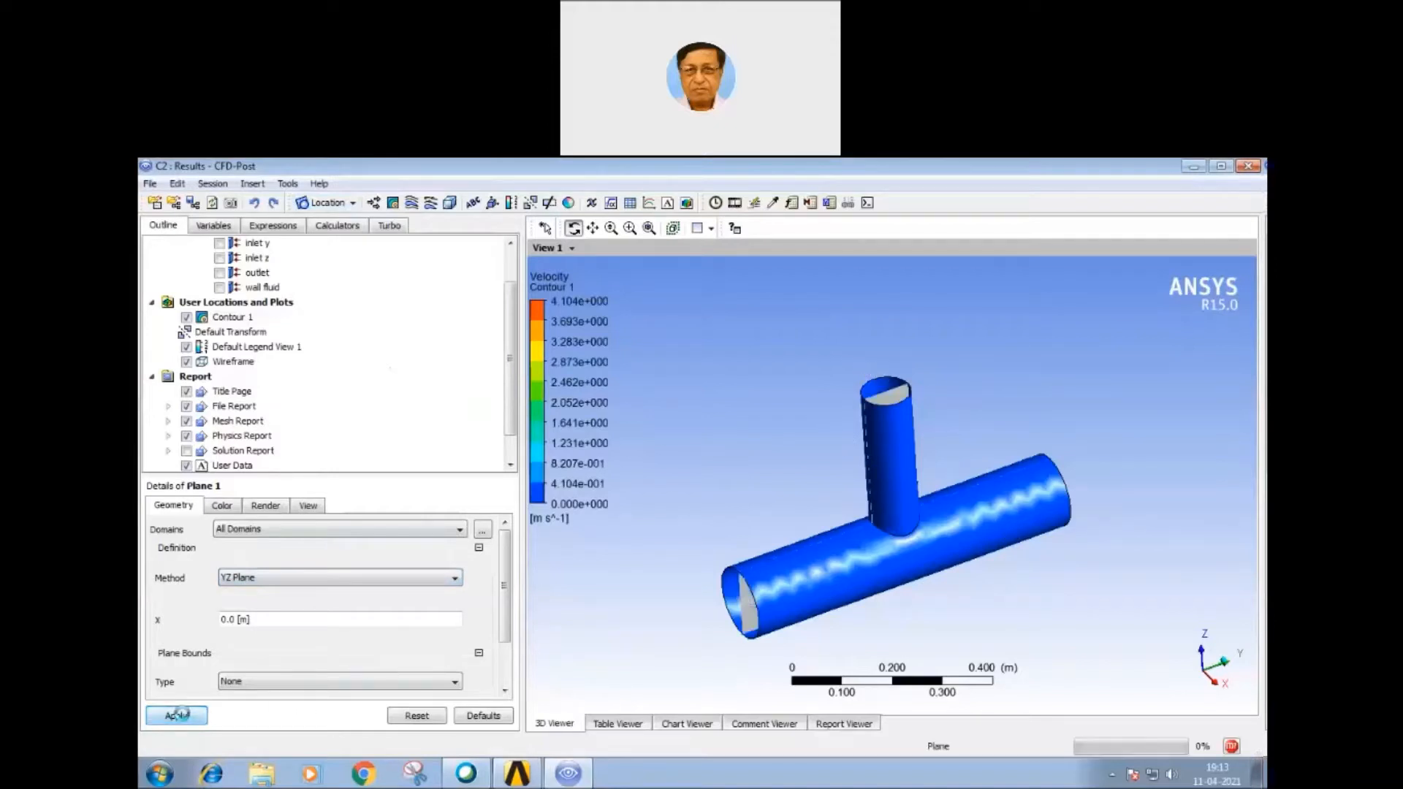
{"action": "left_click_drag", "start_coordinate": [783, 599], "coordinate": [705, 563]}
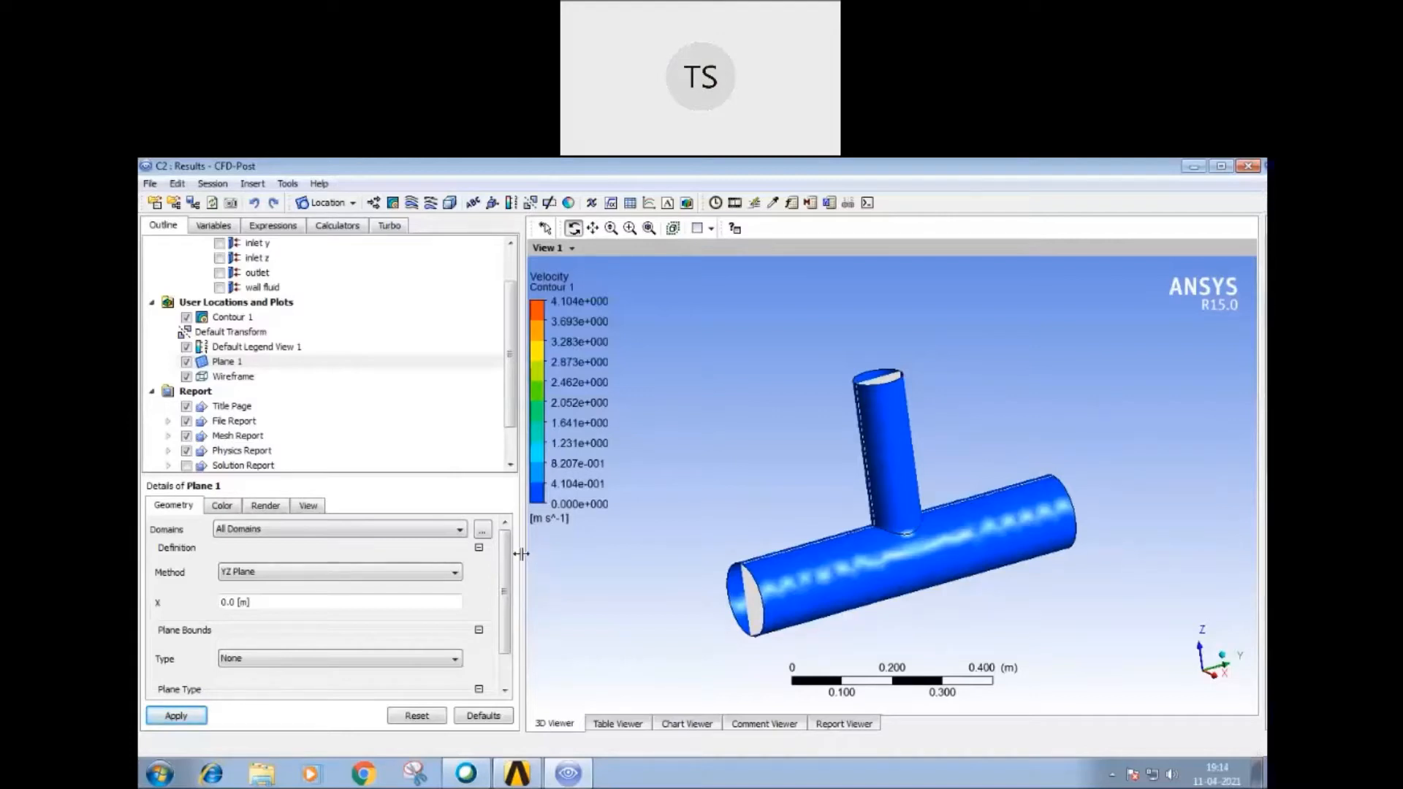
Step: Start a new vector plot named Vector 1 and hide Plane 1 and Contour 1 in the 3D view
{"action": "left_click", "coordinate": [374, 204]}
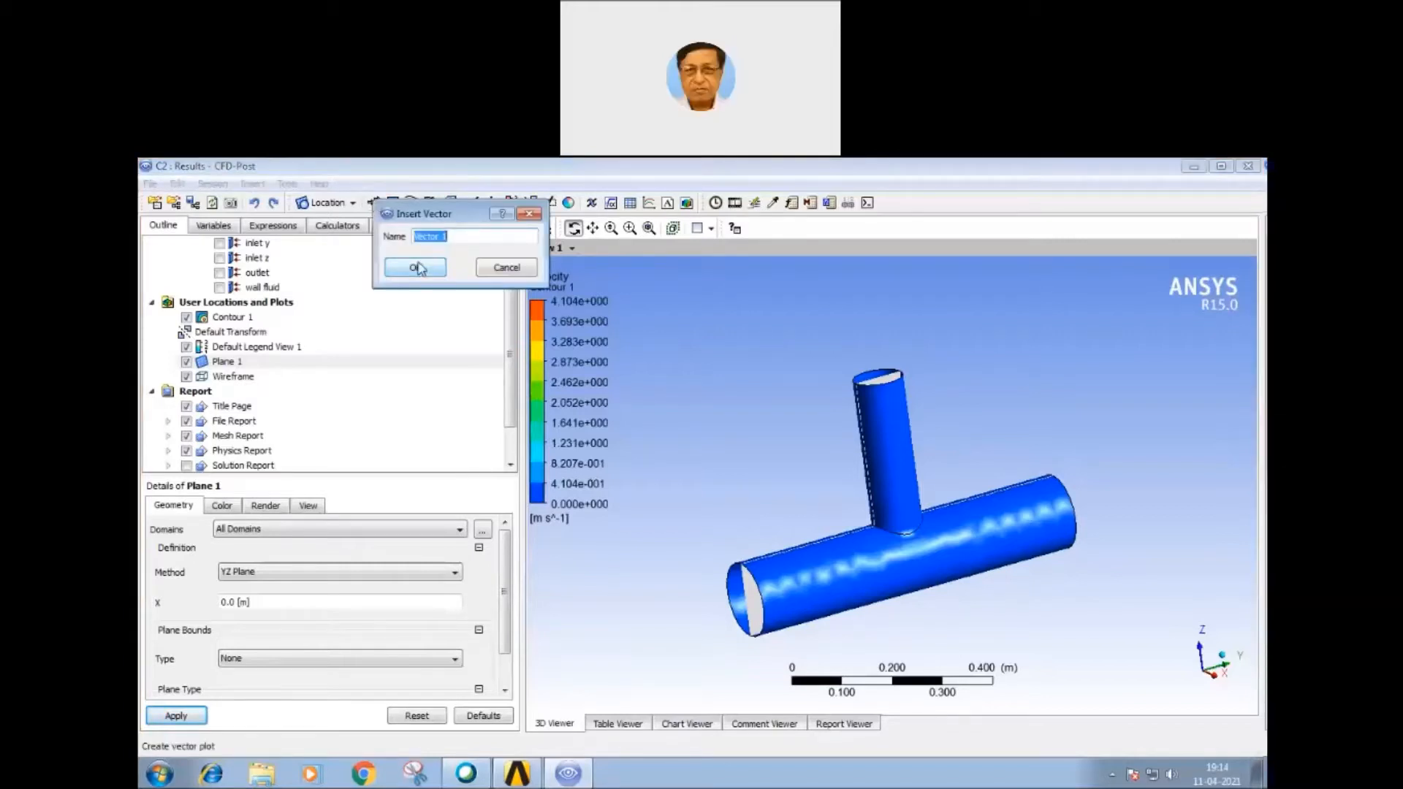
{"action": "left_click", "coordinate": [441, 268]}
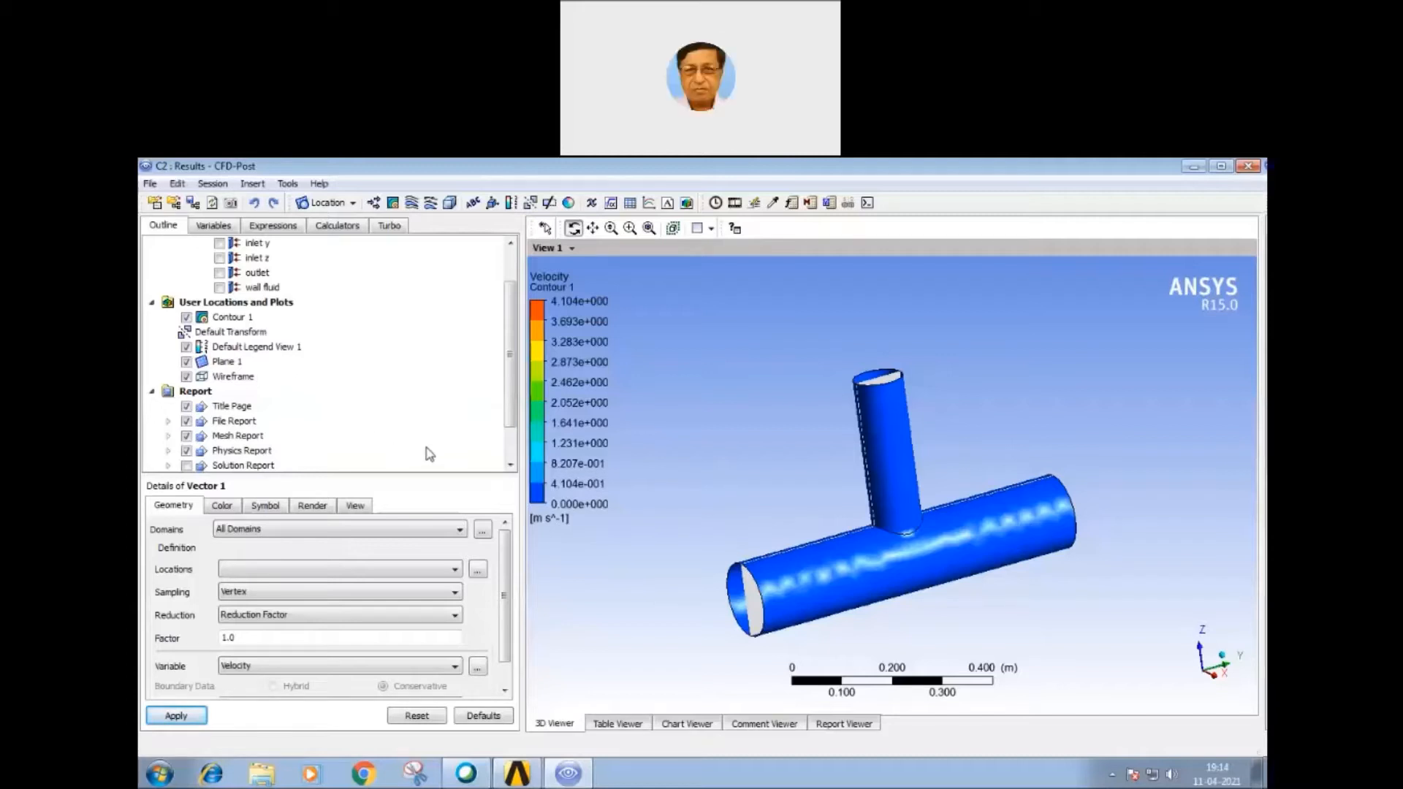
{"action": "left_click_drag", "start_coordinate": [510, 407], "coordinate": [510, 390]}
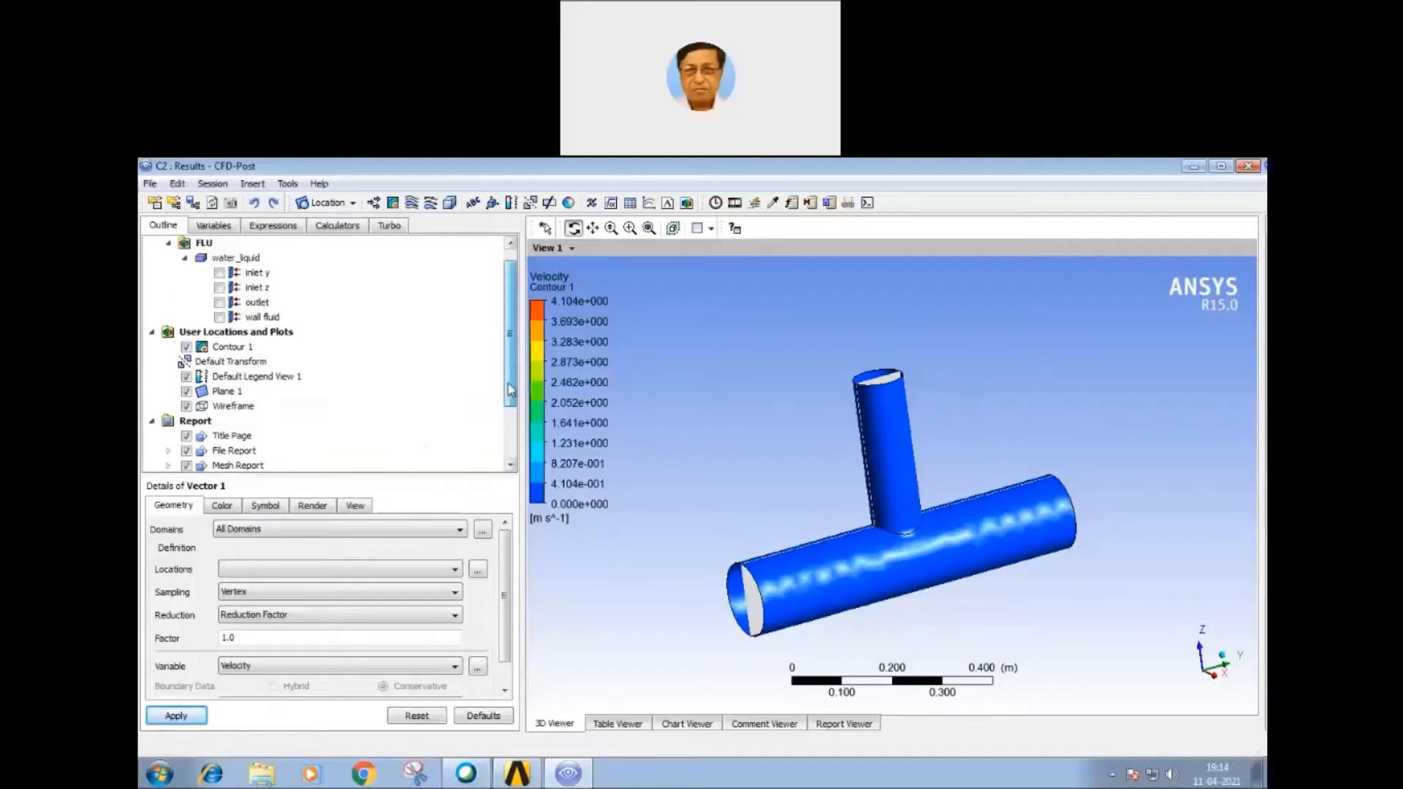
{"action": "left_click", "coordinate": [186, 392]}
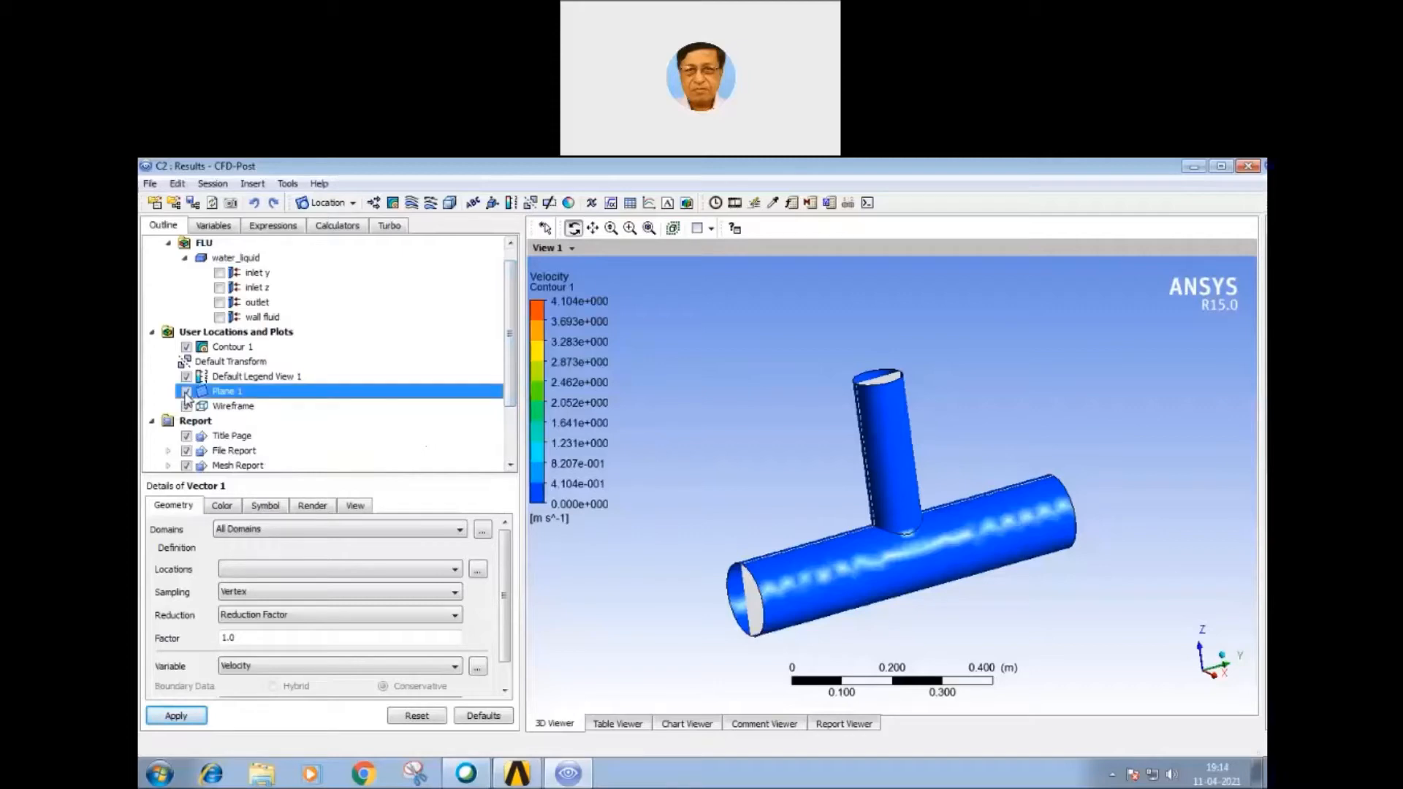
{"action": "left_click", "coordinate": [187, 348]}
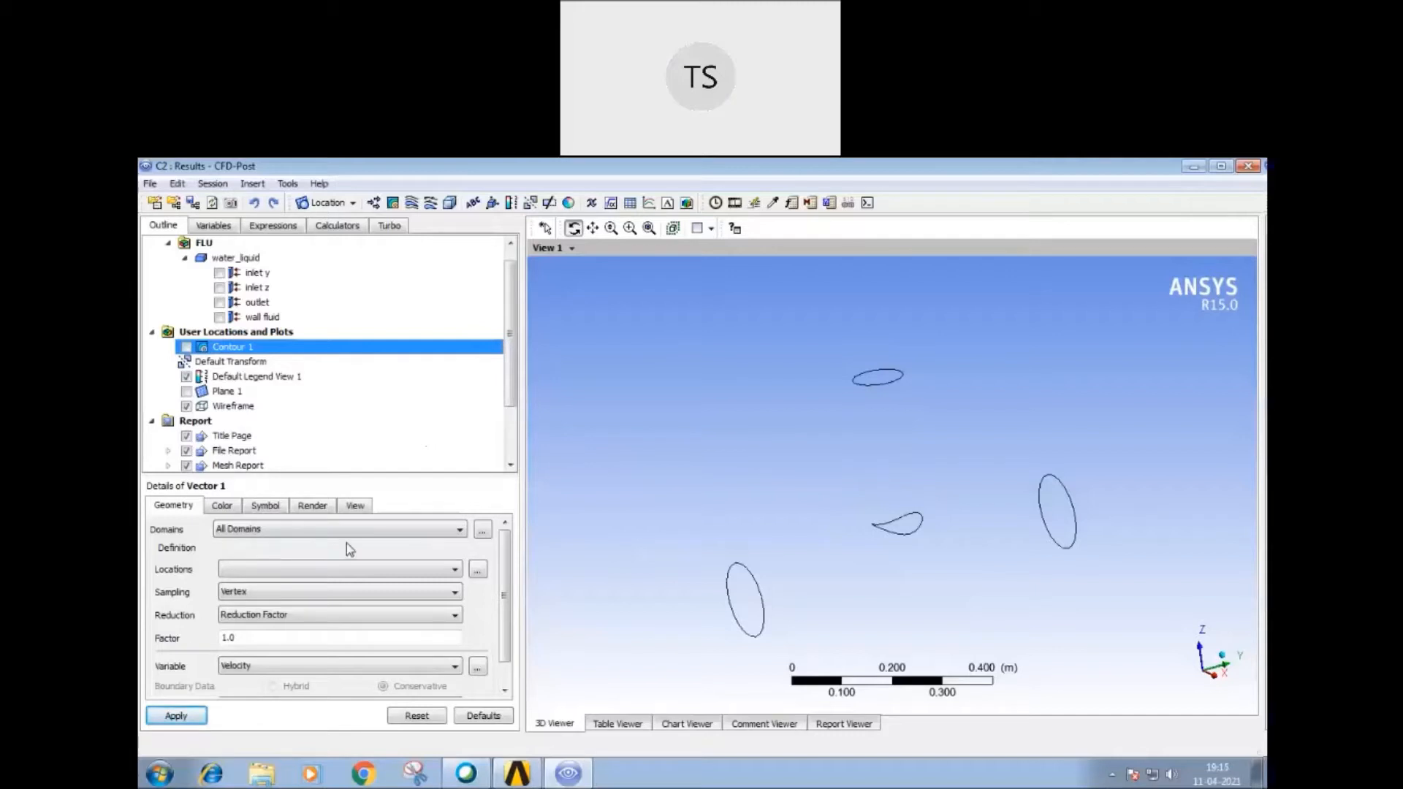
{"action": "left_click", "coordinate": [458, 529]}
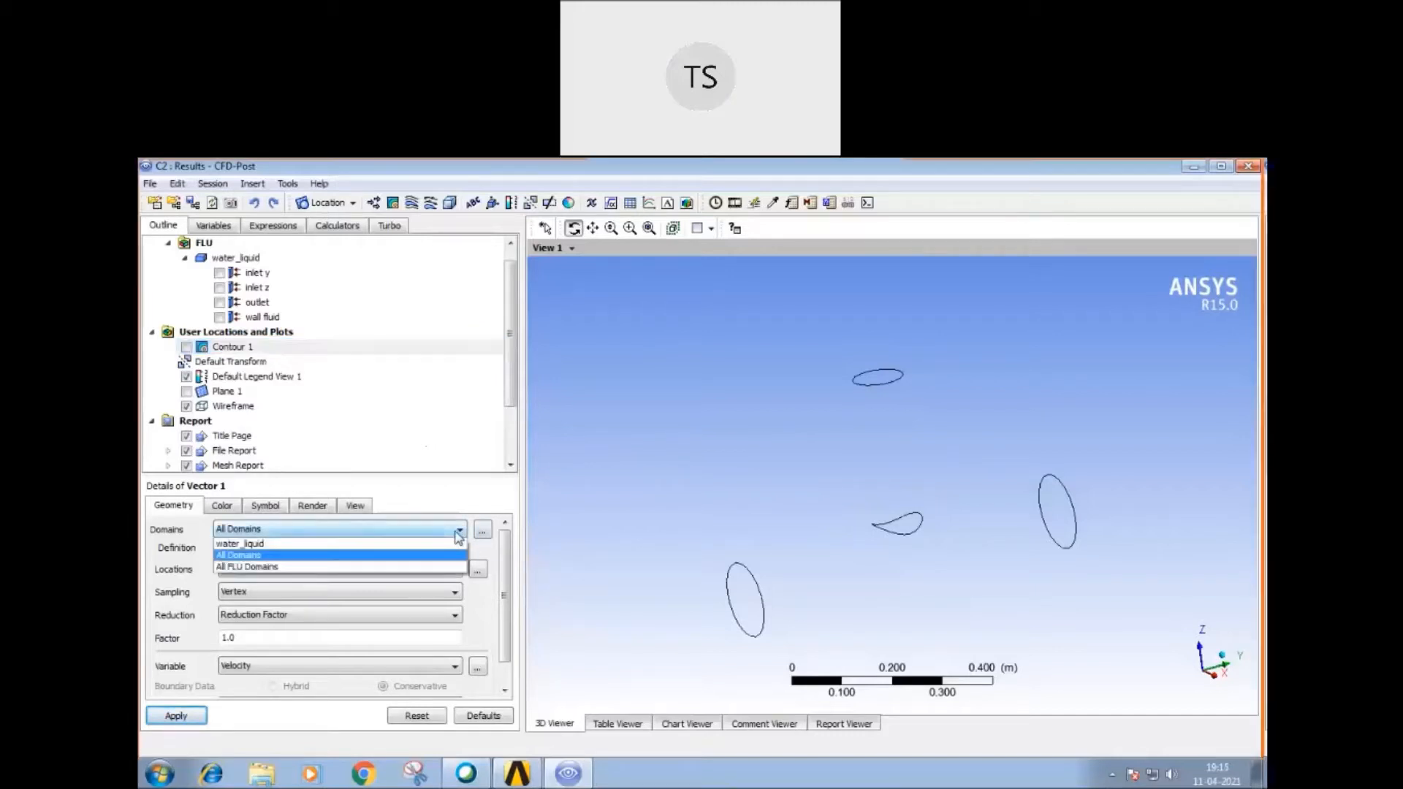
{"action": "left_click", "coordinate": [423, 449]}
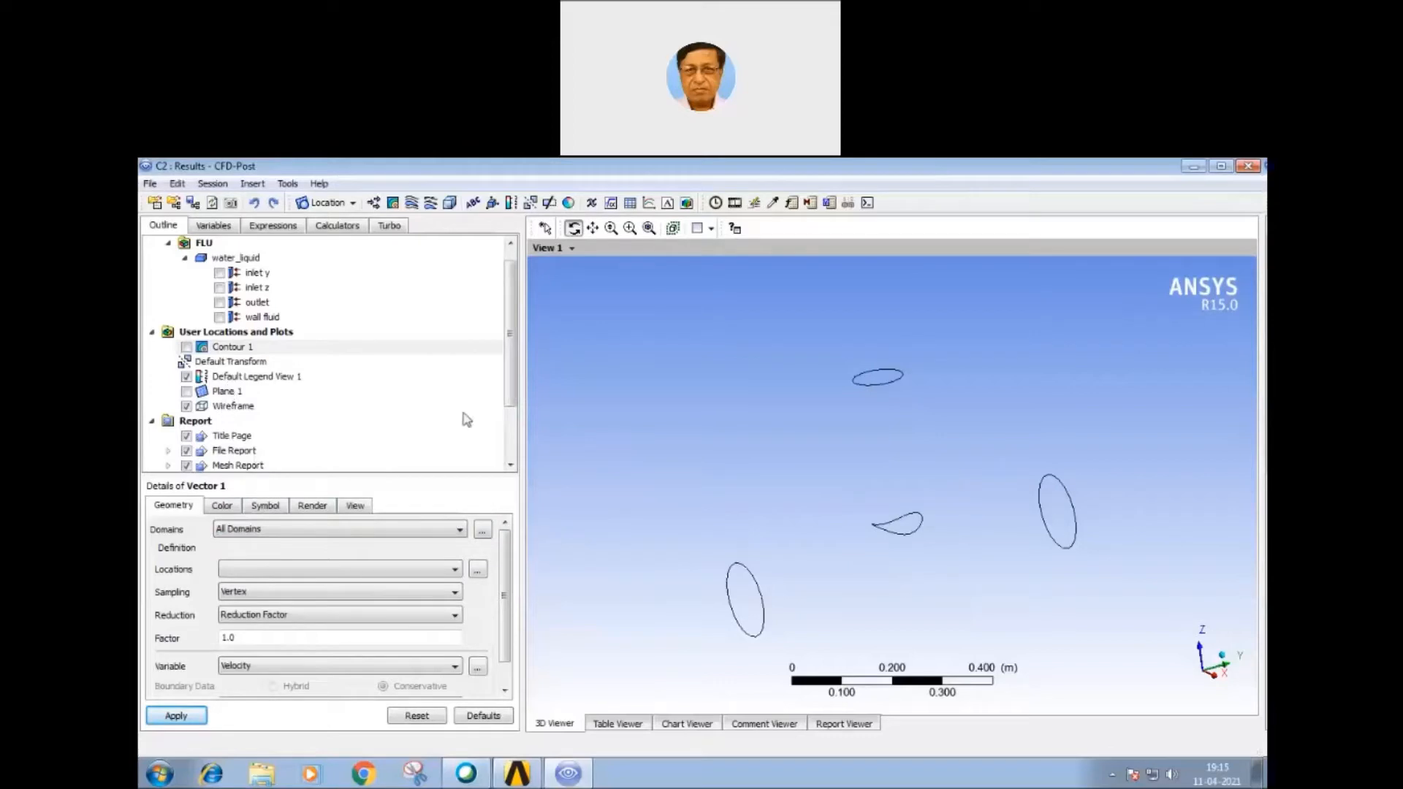
{"action": "mouse_move", "coordinate": [509, 398]}
{"action": "left_mouse_down"}
{"action": "mouse_move", "coordinate": [506, 427]}
{"action": "mouse_move", "coordinate": [509, 388]}
{"action": "left_mouse_up"}
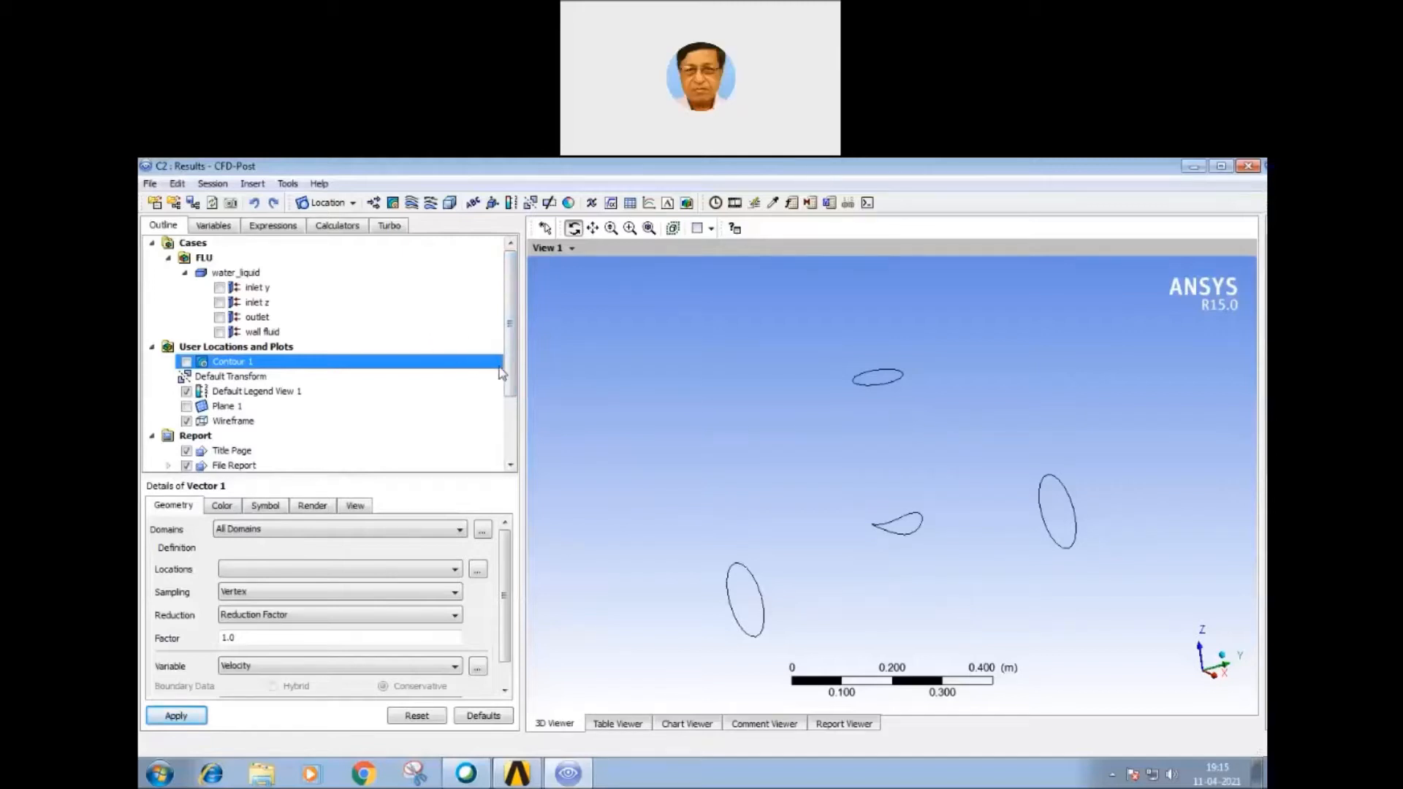
{"action": "left_click_drag", "start_coordinate": [508, 374], "coordinate": [509, 434]}
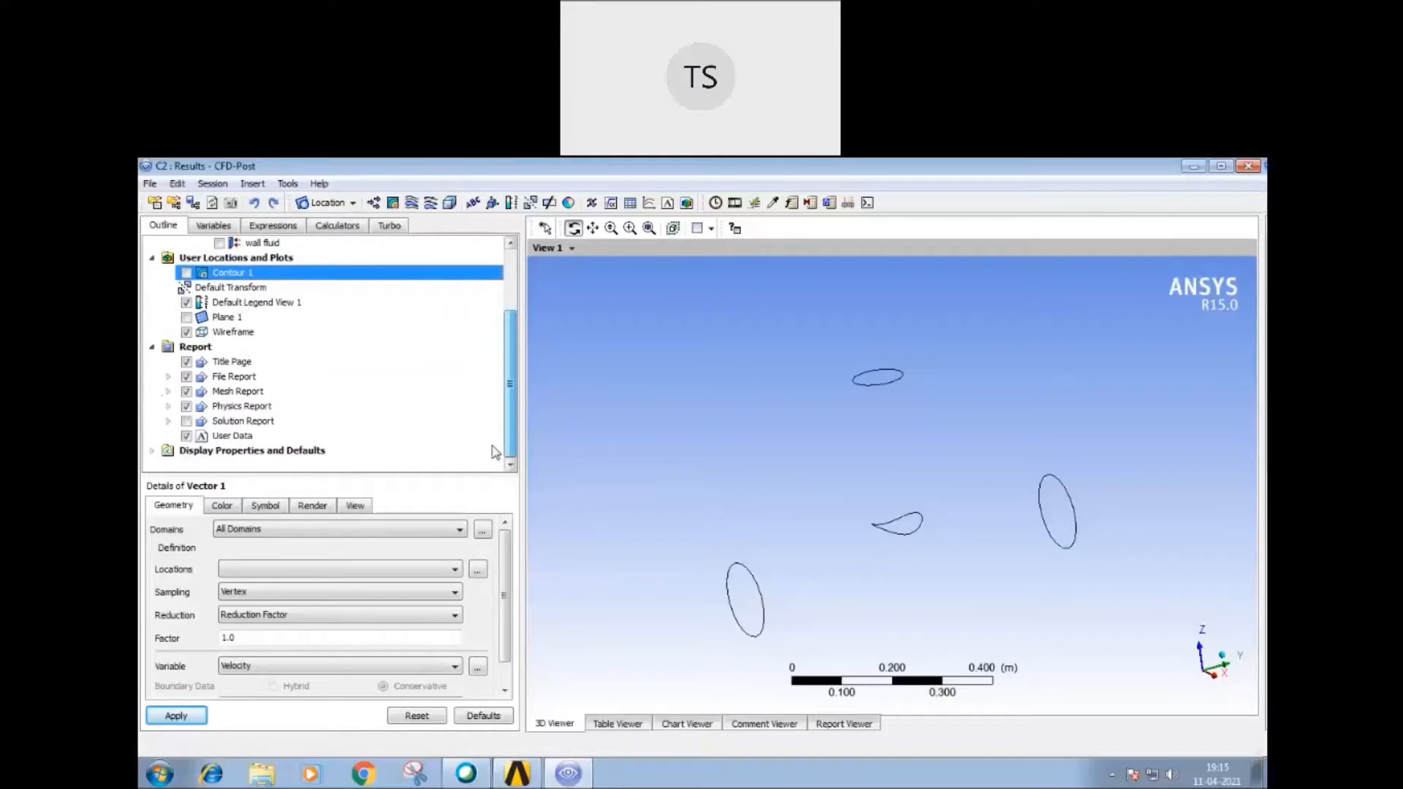
{"action": "scroll", "coordinate": [497, 428], "scroll_direction": "up", "scroll_amount": 2}
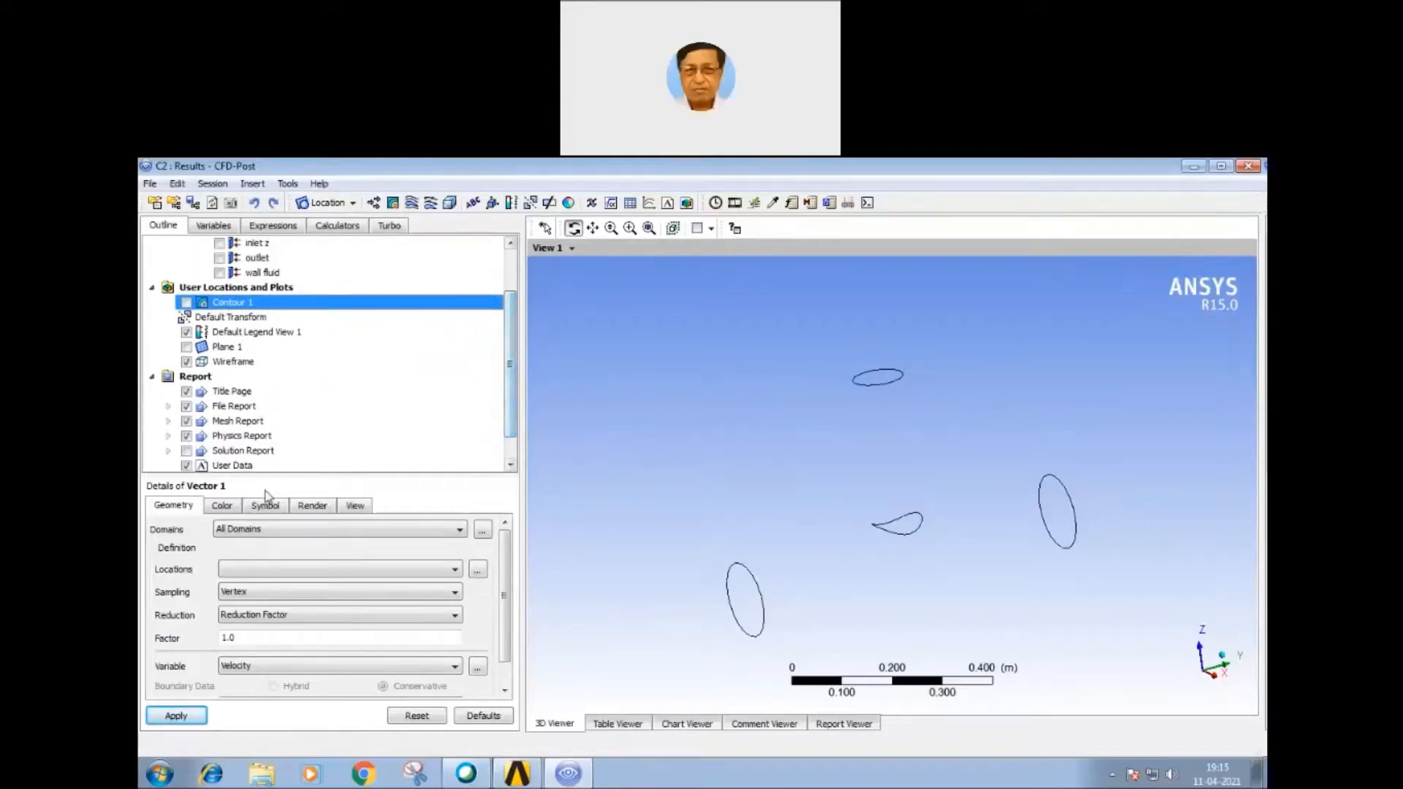
Step: Create the Velocity vector plot Vector 1 on Plane 1 for all domains and inspect the arrows in the pipe junction
{"action": "left_click", "coordinate": [374, 203]}
{"action": "left_click", "coordinate": [434, 269]}
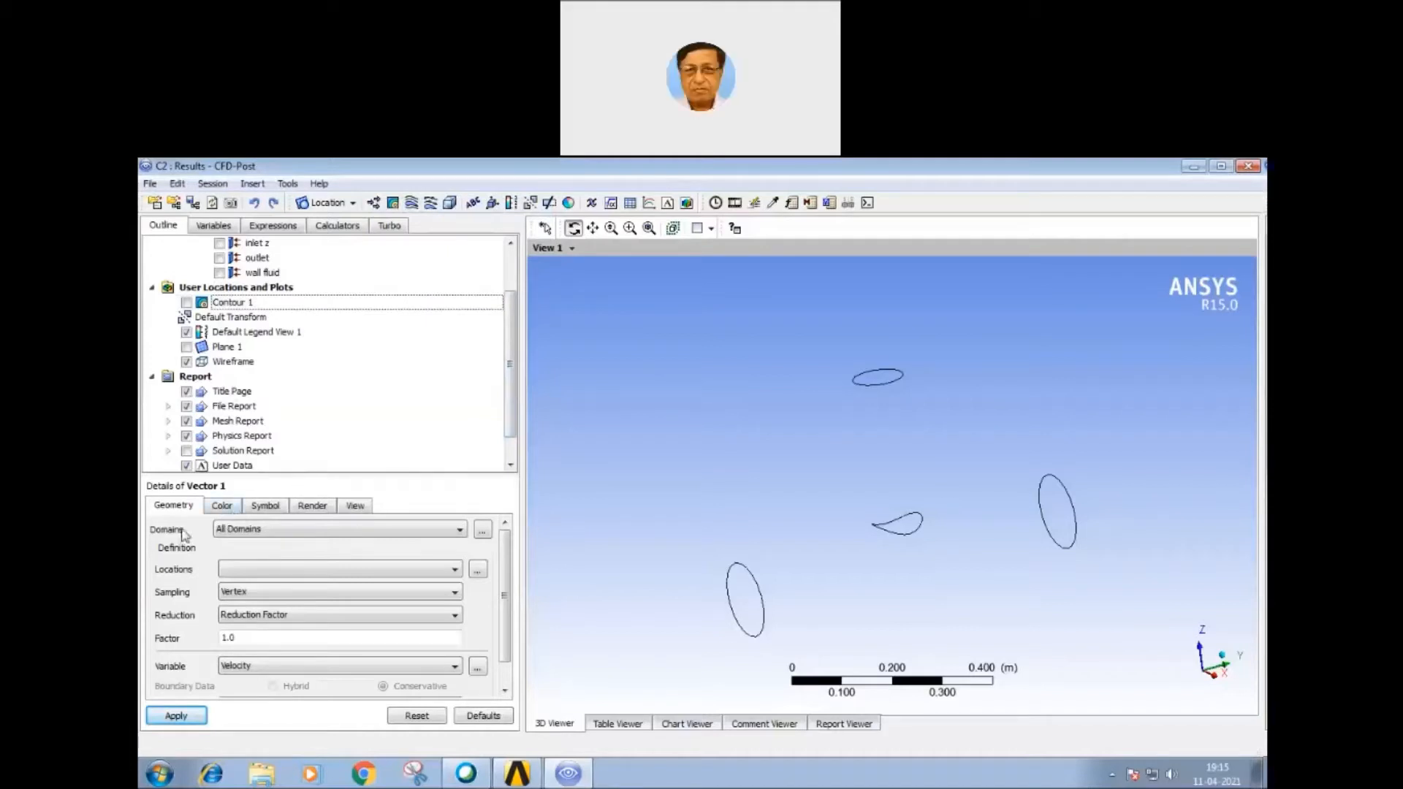
{"action": "left_click", "coordinate": [449, 570]}
{"action": "left_click", "coordinate": [329, 641]}
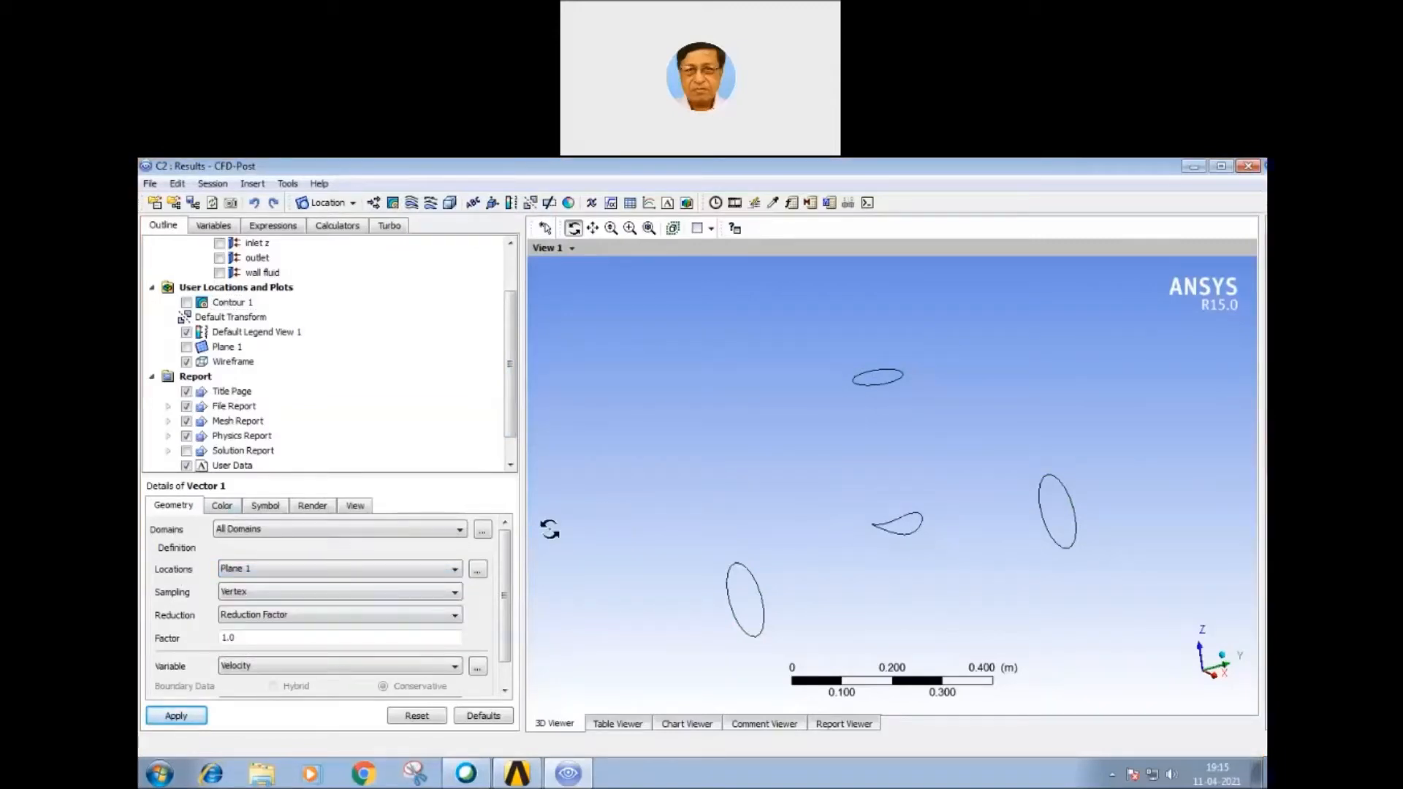
{"action": "left_click", "coordinate": [176, 716]}
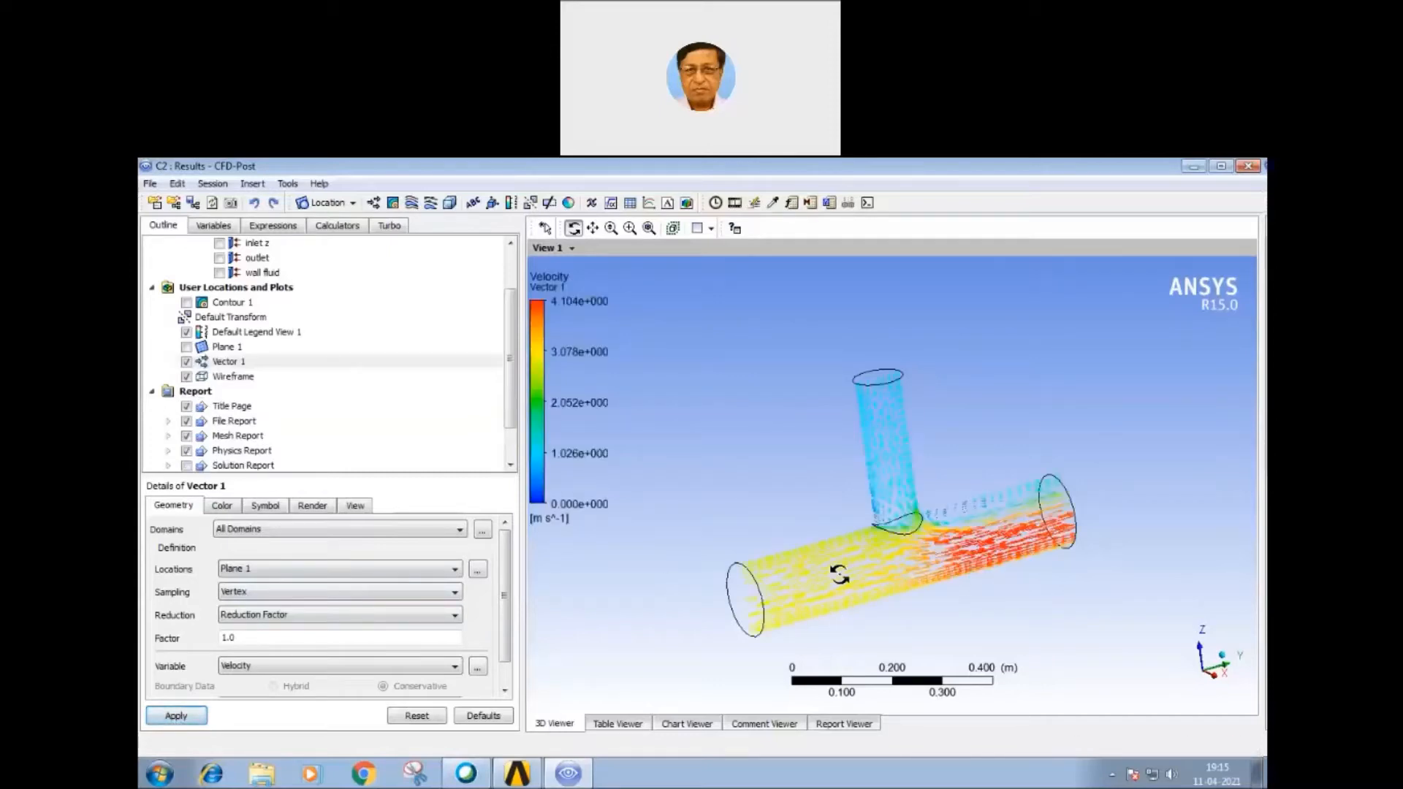
{"action": "mouse_move", "coordinate": [675, 475]}
{"action": "left_mouse_down"}
{"action": "mouse_move", "coordinate": [758, 479]}
{"action": "mouse_move", "coordinate": [741, 470]}
{"action": "mouse_move", "coordinate": [701, 486]}
{"action": "mouse_move", "coordinate": [677, 463]}
{"action": "mouse_move", "coordinate": [758, 474]}
{"action": "mouse_move", "coordinate": [693, 488]}
{"action": "left_mouse_up"}
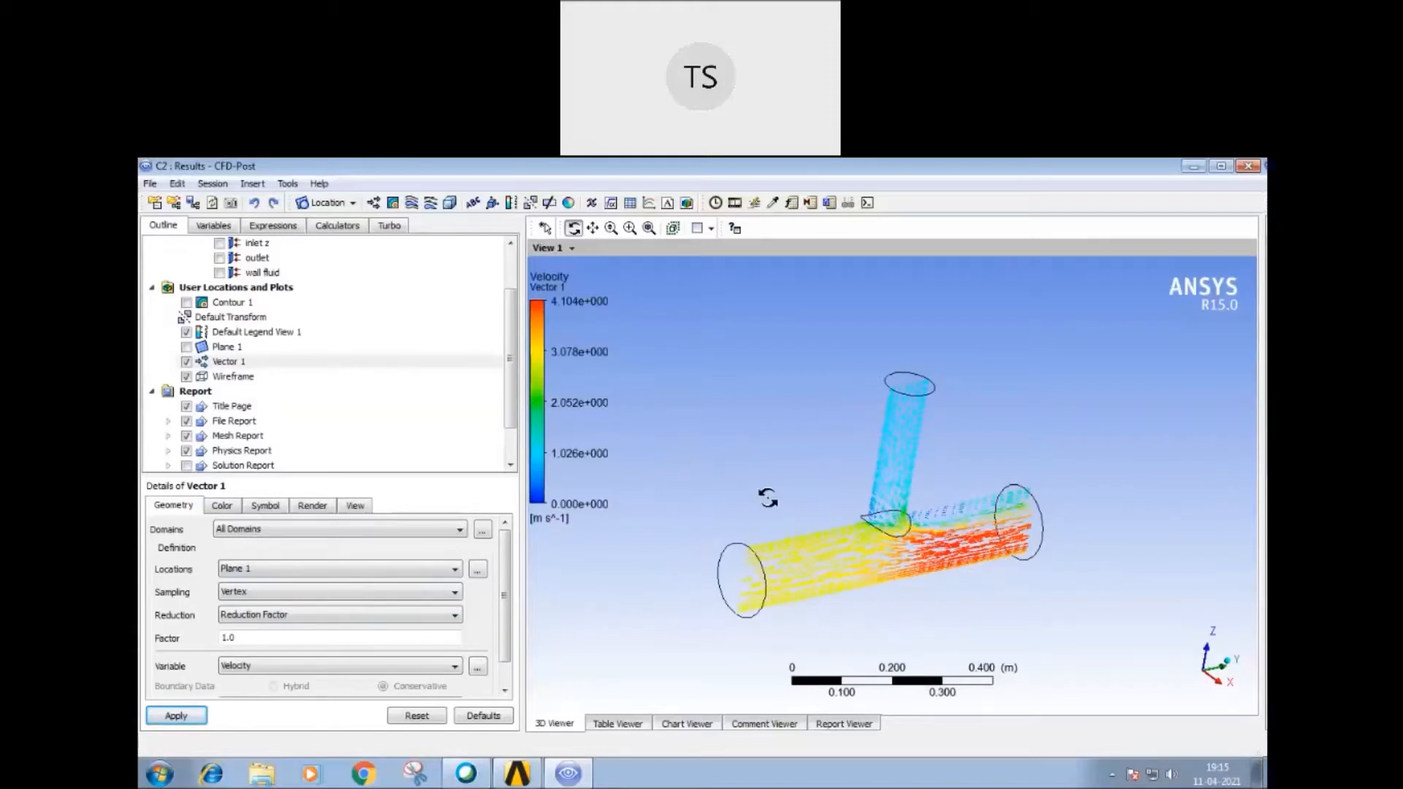
{"action": "mouse_move", "coordinate": [676, 533]}
{"action": "left_mouse_down"}
{"action": "mouse_move", "coordinate": [743, 510]}
{"action": "mouse_move", "coordinate": [690, 537]}
{"action": "mouse_move", "coordinate": [742, 536]}
{"action": "mouse_move", "coordinate": [681, 539]}
{"action": "mouse_move", "coordinate": [660, 507]}
{"action": "mouse_move", "coordinate": [747, 510]}
{"action": "mouse_move", "coordinate": [667, 504]}
{"action": "mouse_move", "coordinate": [745, 510]}
{"action": "mouse_move", "coordinate": [687, 511]}
{"action": "left_mouse_up"}
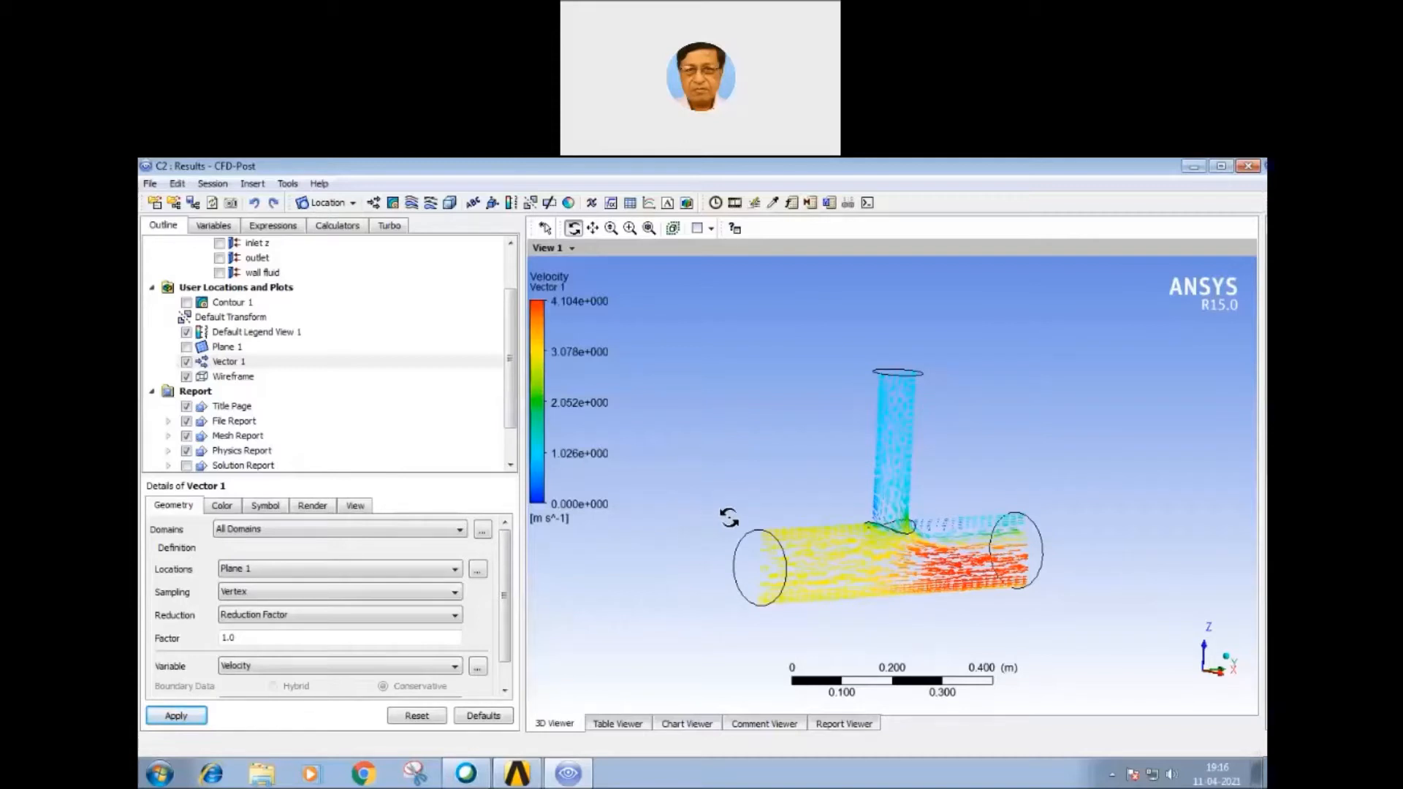
{"action": "mouse_move", "coordinate": [724, 525]}
{"action": "left_mouse_down"}
{"action": "mouse_move", "coordinate": [783, 531]}
{"action": "mouse_move", "coordinate": [719, 531]}
{"action": "left_mouse_up"}
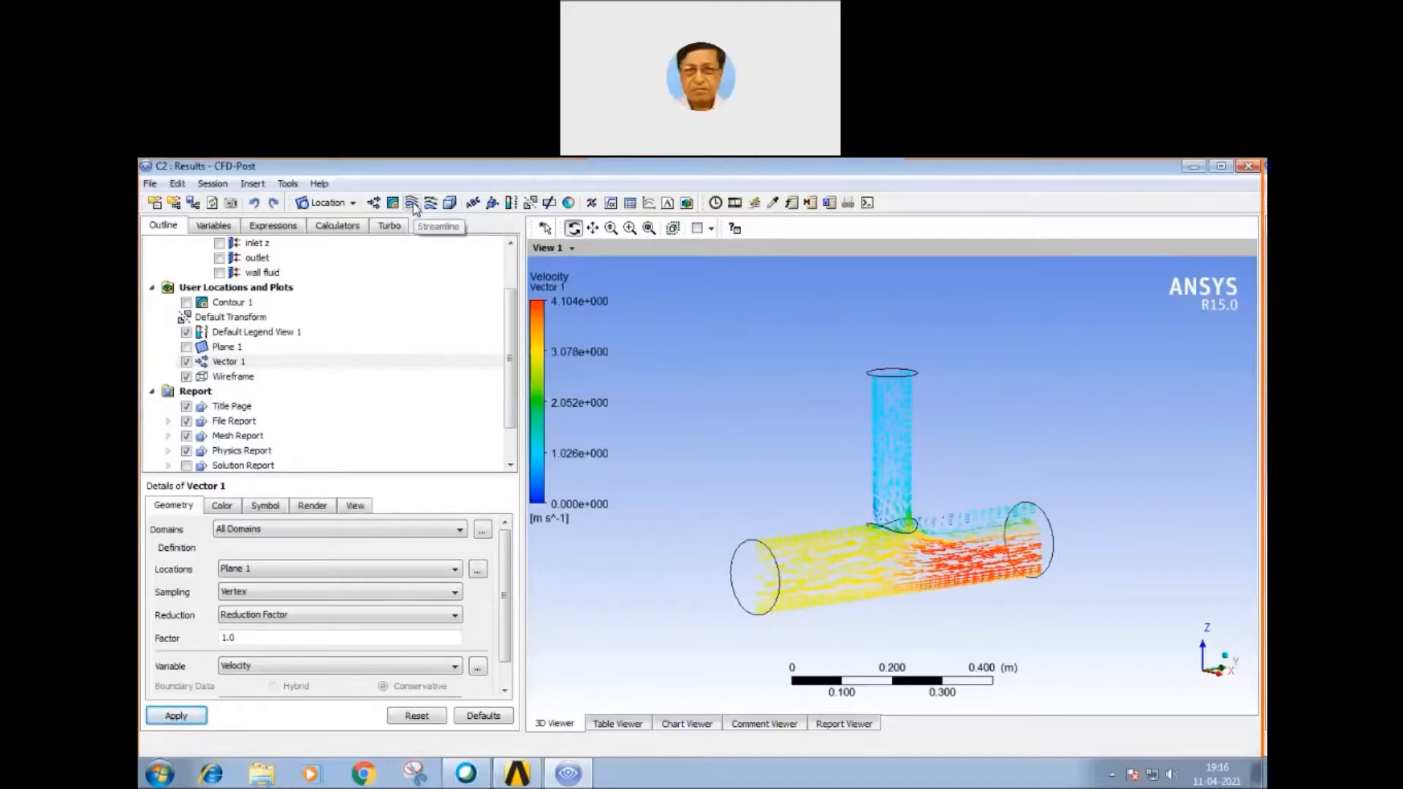
Step: Hide the Vector 1 plot and insert a new streamline named Streamline 1
{"action": "left_click", "coordinate": [186, 362]}
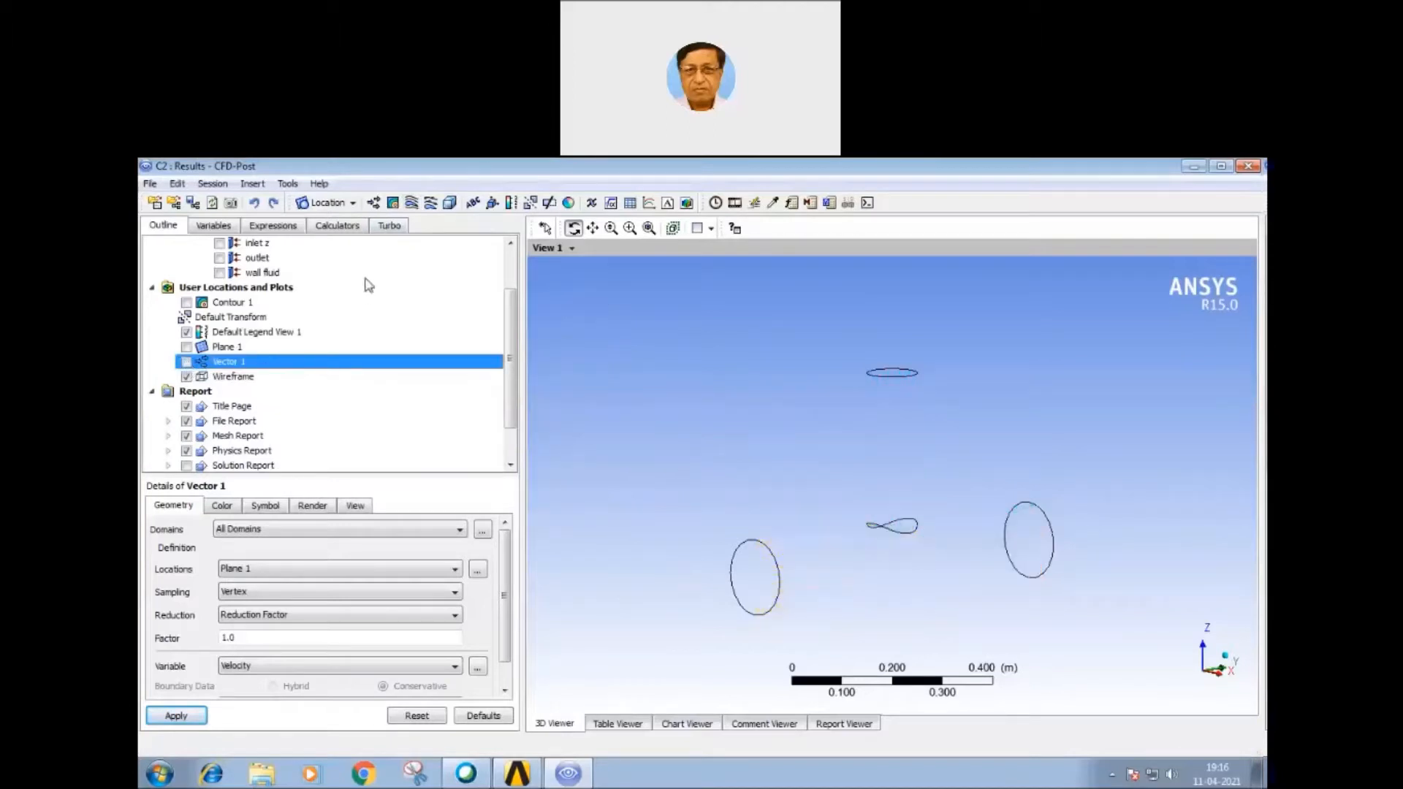
{"action": "left_click", "coordinate": [412, 204]}
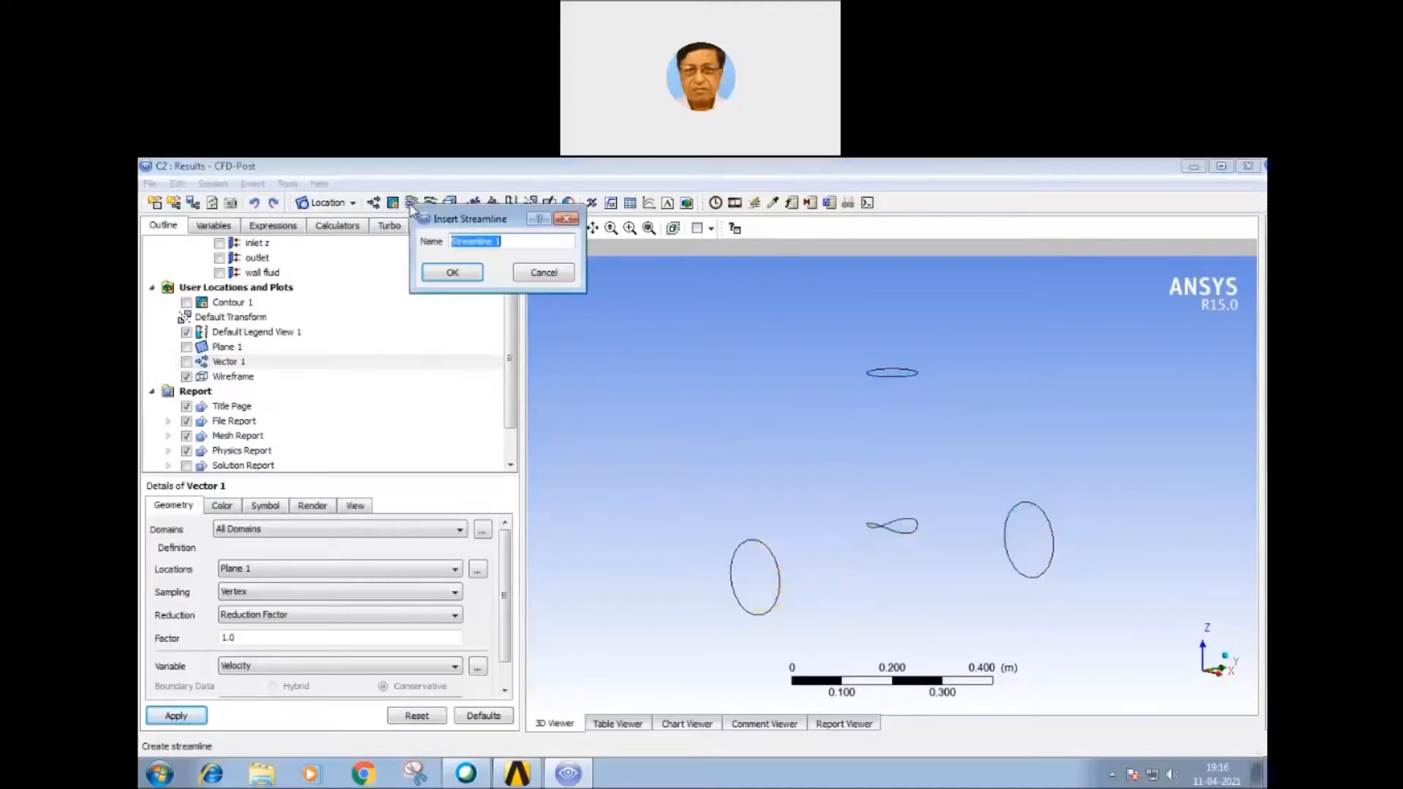
{"action": "left_click", "coordinate": [447, 275]}
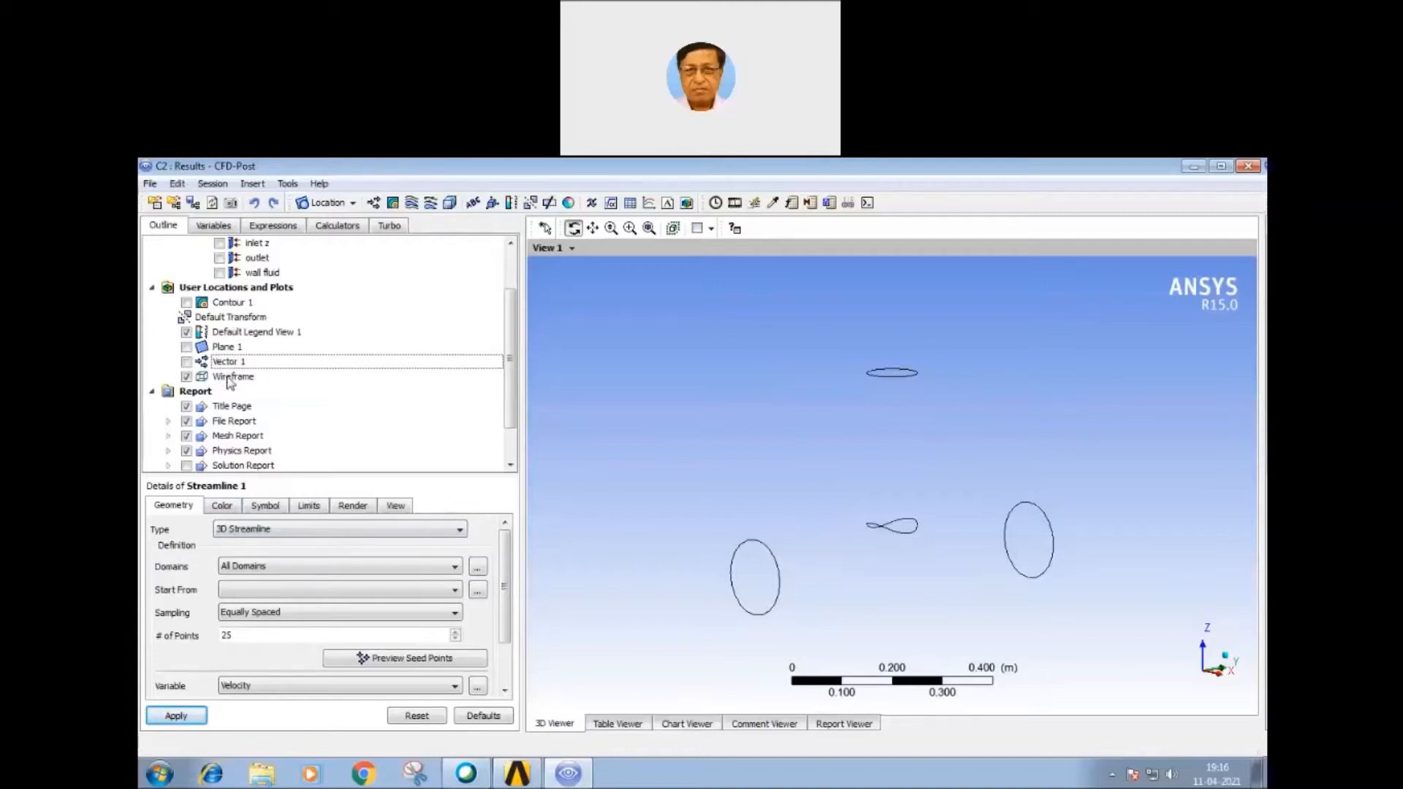
{"action": "left_click", "coordinate": [411, 205]}
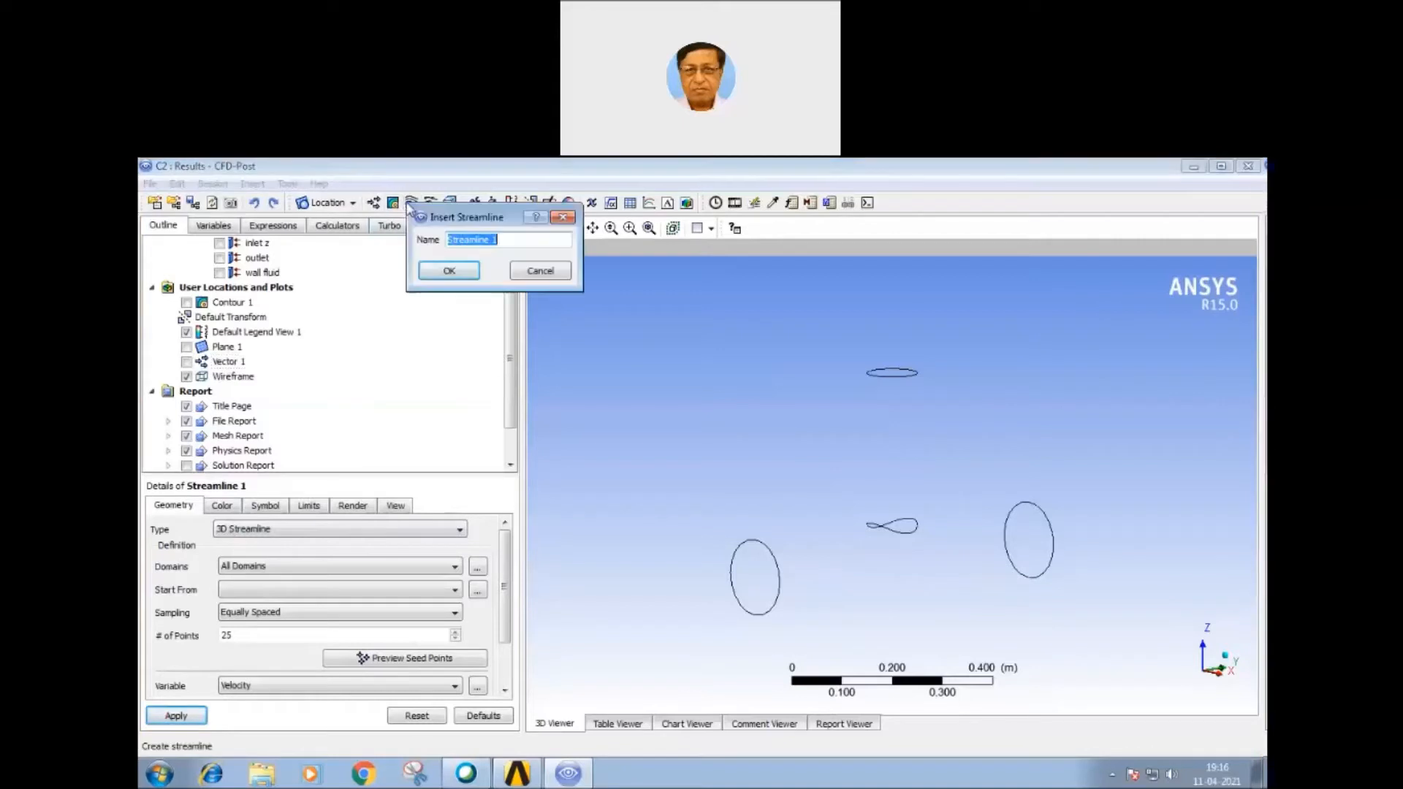
{"action": "left_click", "coordinate": [450, 271]}
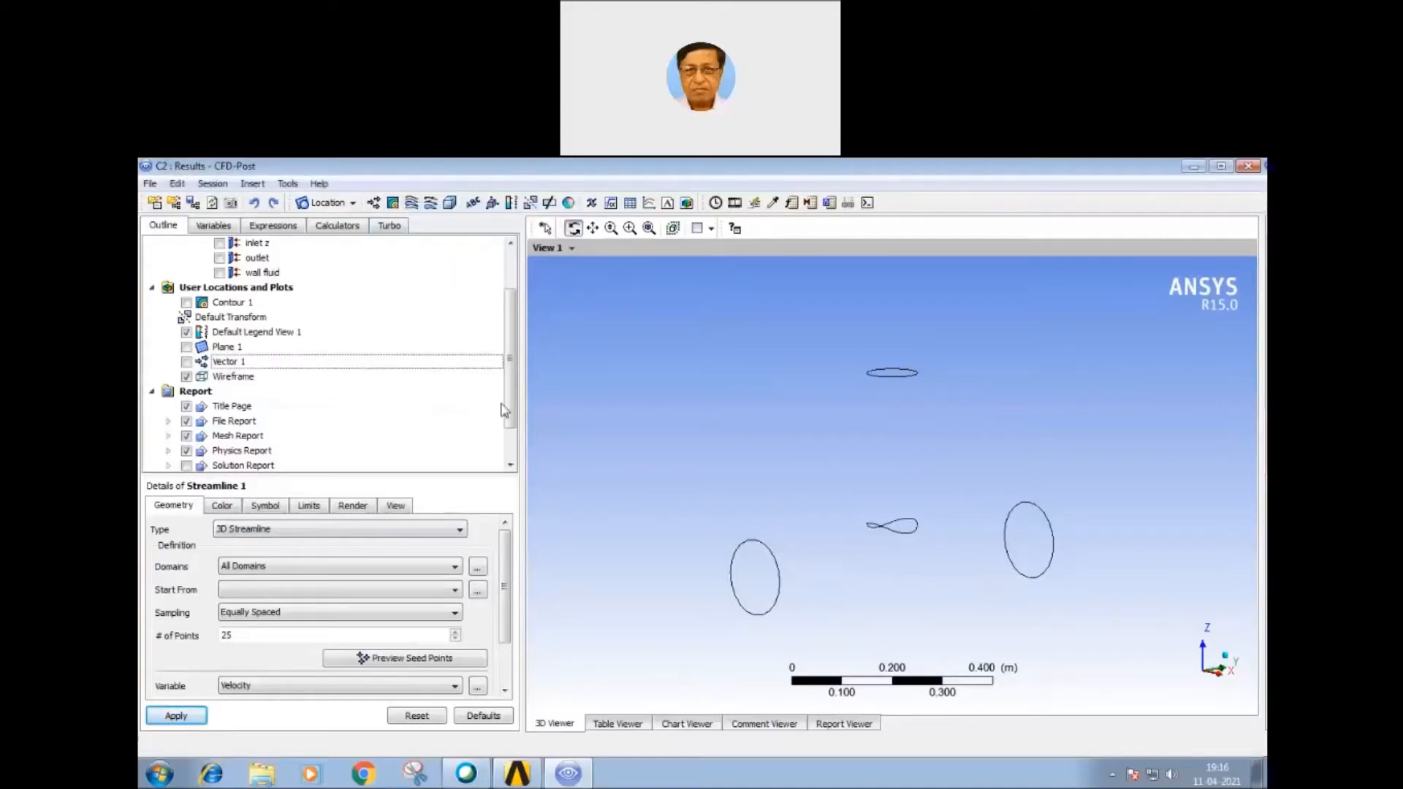
Step: Set the streamline's starting locations to both inlet y and inlet z
{"action": "mouse_move", "coordinate": [508, 406]}
{"action": "left_mouse_down"}
{"action": "mouse_move", "coordinate": [509, 431]}
{"action": "mouse_move", "coordinate": [510, 394]}
{"action": "left_mouse_up"}
{"action": "left_click", "coordinate": [477, 590]}
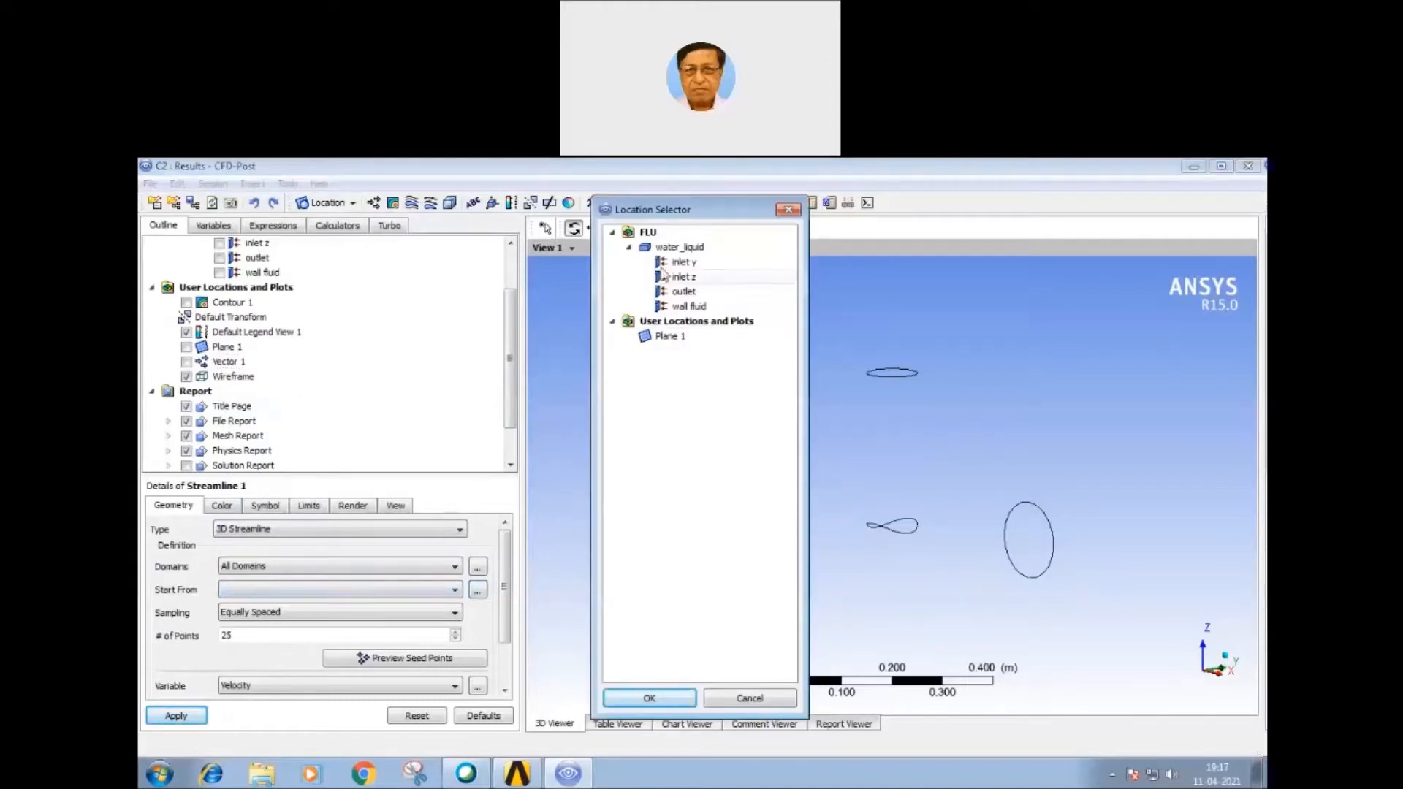
{"action": "left_click_drag", "start_coordinate": [660, 209], "coordinate": [627, 367]}
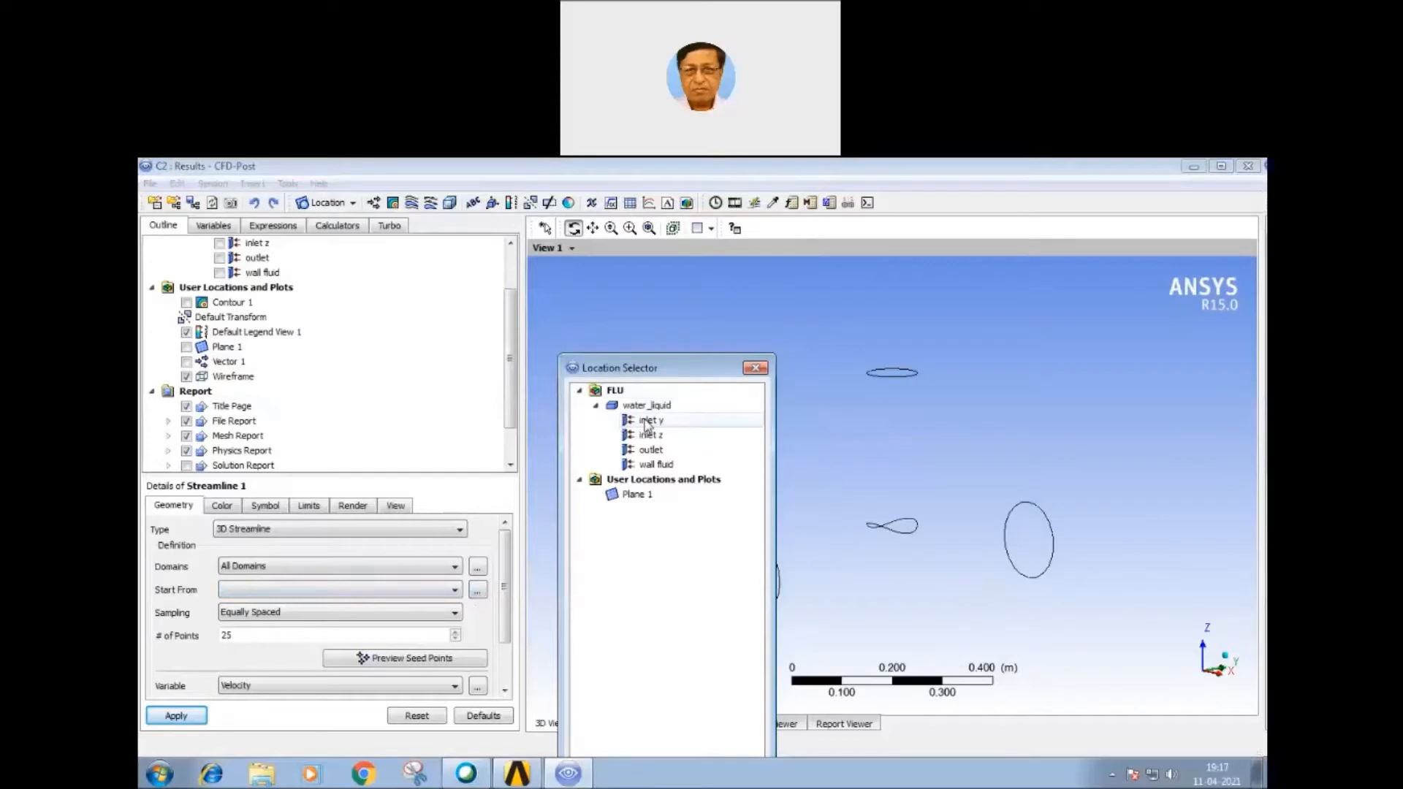
{"action": "left_click", "coordinate": [647, 421]}
{"action": "left_click", "coordinate": [647, 437], "text": "ctrl"}
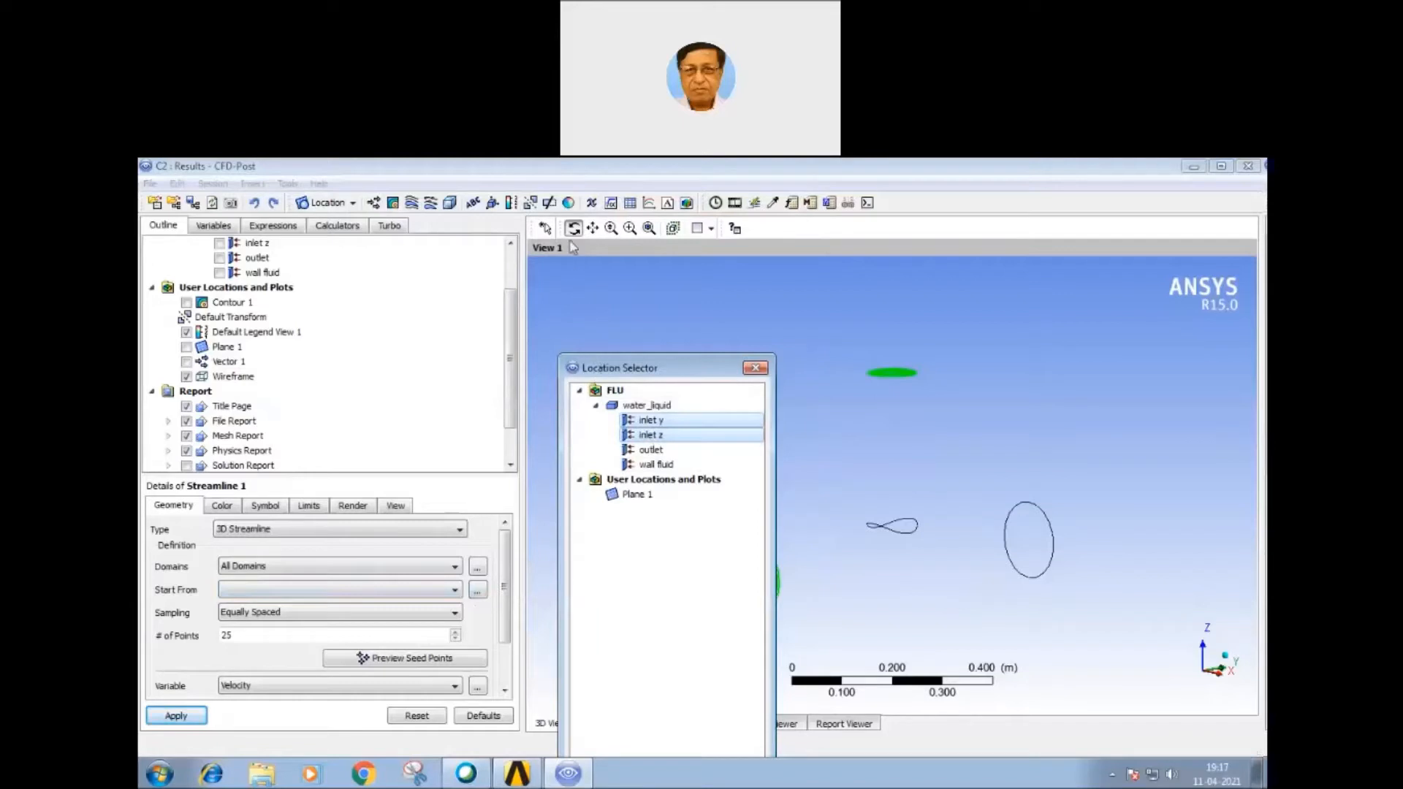
{"action": "left_click_drag", "start_coordinate": [573, 249], "coordinate": [574, 241]}
{"action": "left_click", "coordinate": [590, 715]}
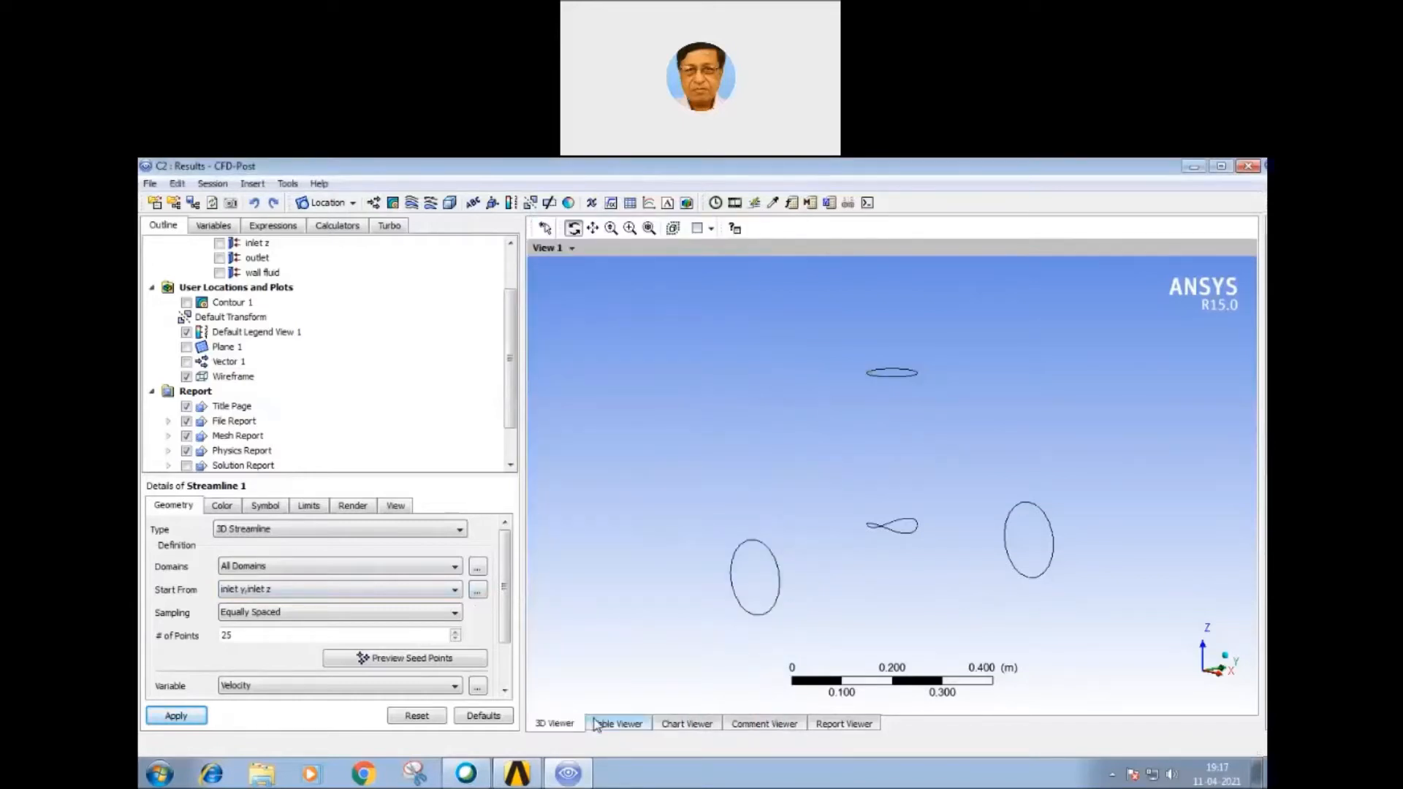
{"action": "left_click", "coordinate": [241, 589]}
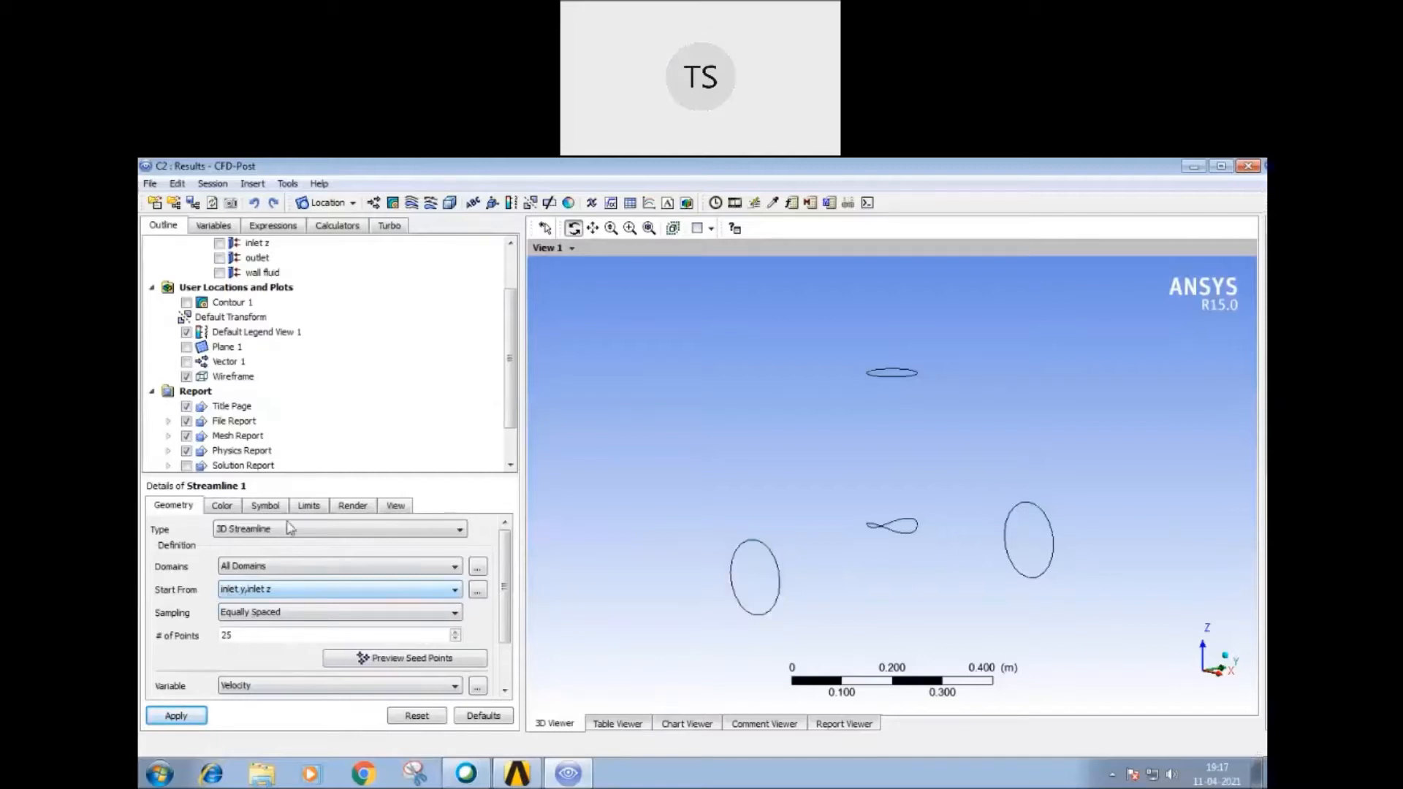
{"action": "left_click", "coordinate": [266, 506]}
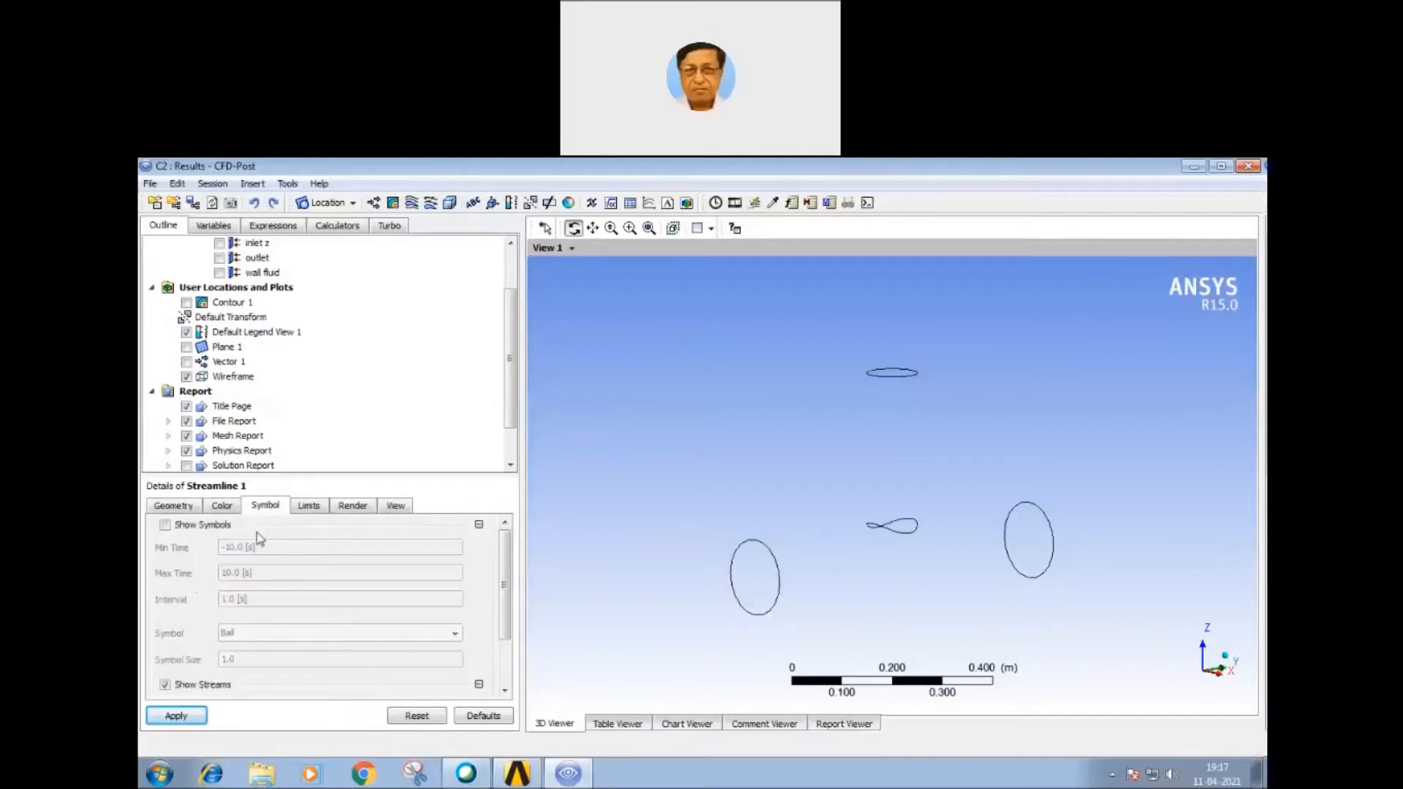
{"action": "left_click", "coordinate": [174, 506]}
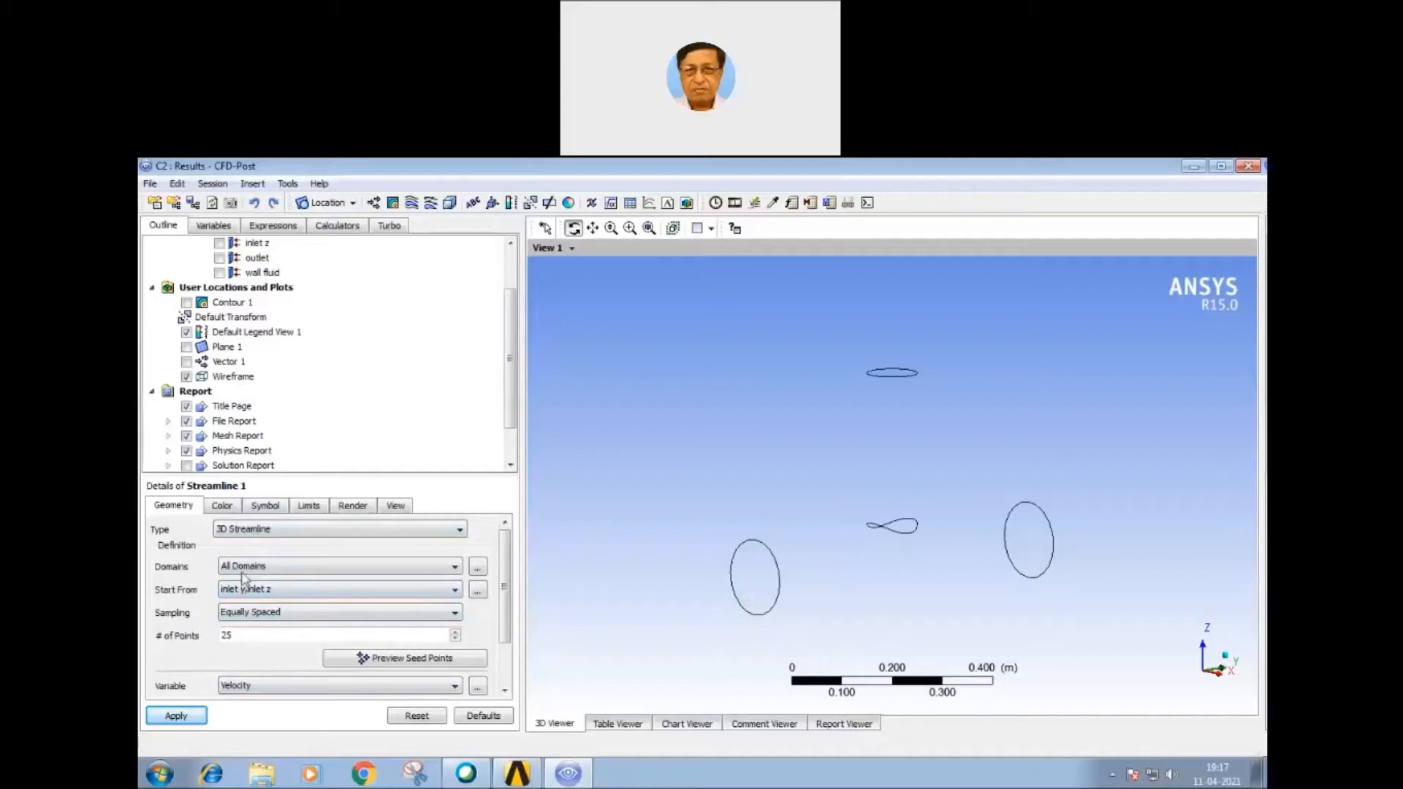
Step: Enable symbols for Streamline 1 with the Crosshair symbol and turn off the display of streams
{"action": "left_click", "coordinate": [264, 507]}
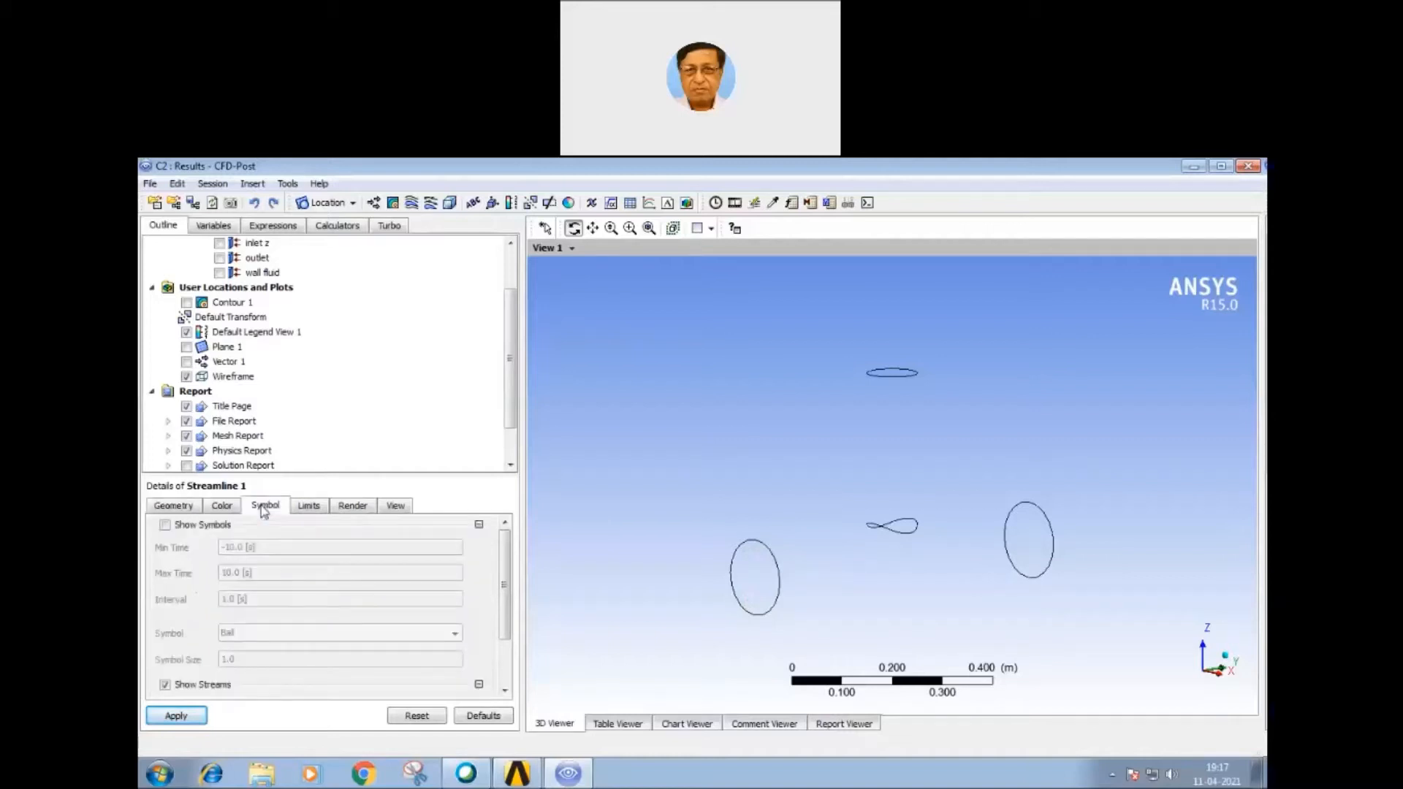
{"action": "left_click", "coordinate": [166, 526]}
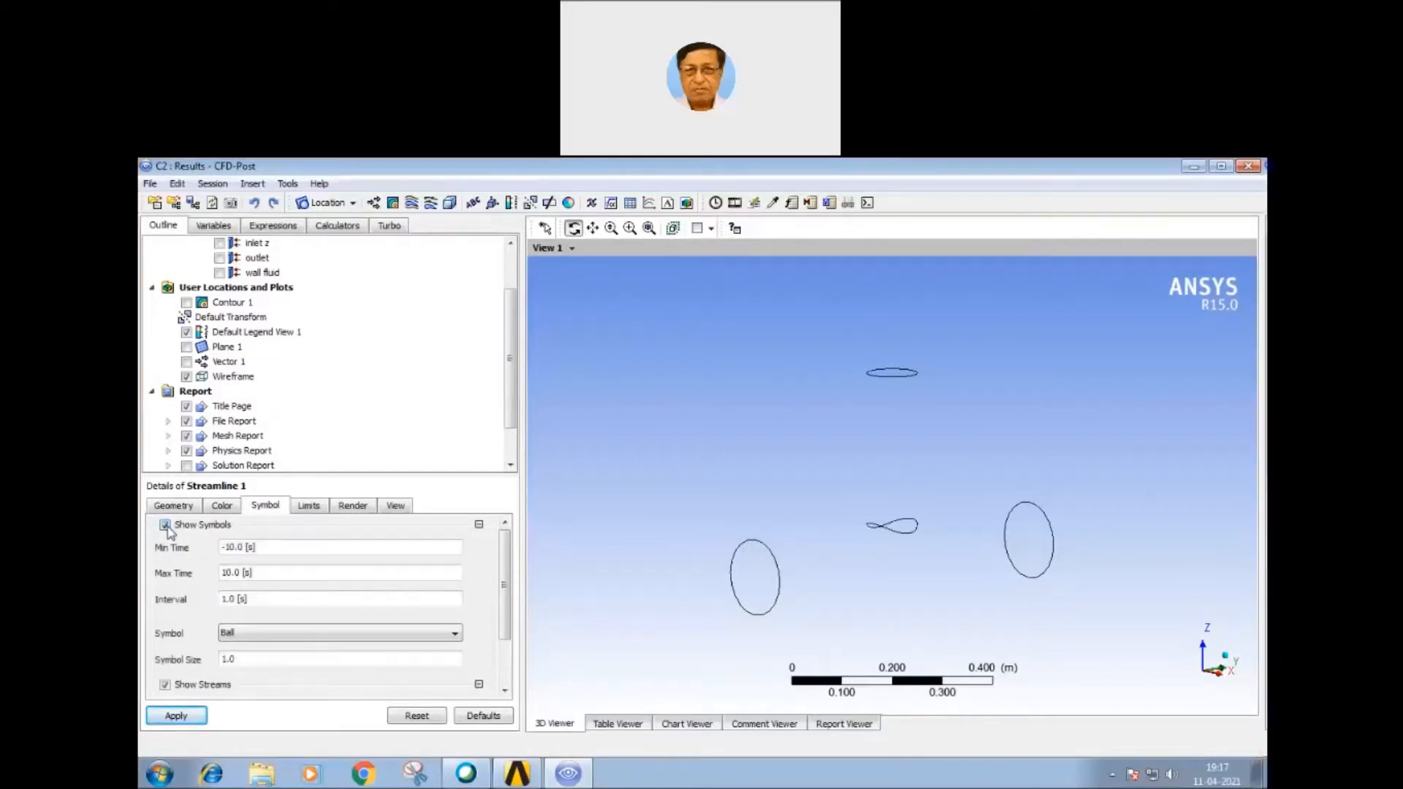
{"action": "left_click", "coordinate": [454, 634]}
{"action": "left_click", "coordinate": [237, 648]}
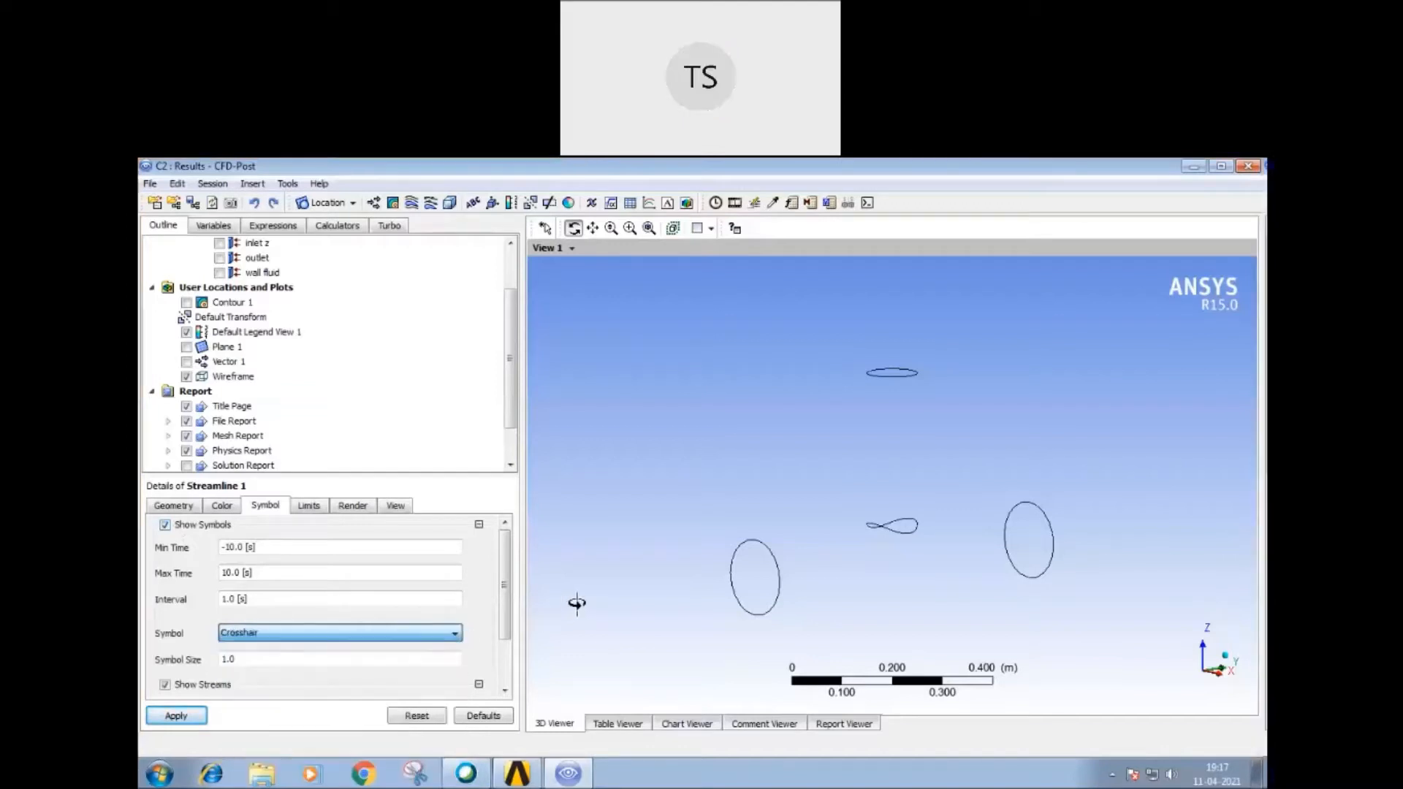
{"action": "left_click", "coordinate": [165, 684]}
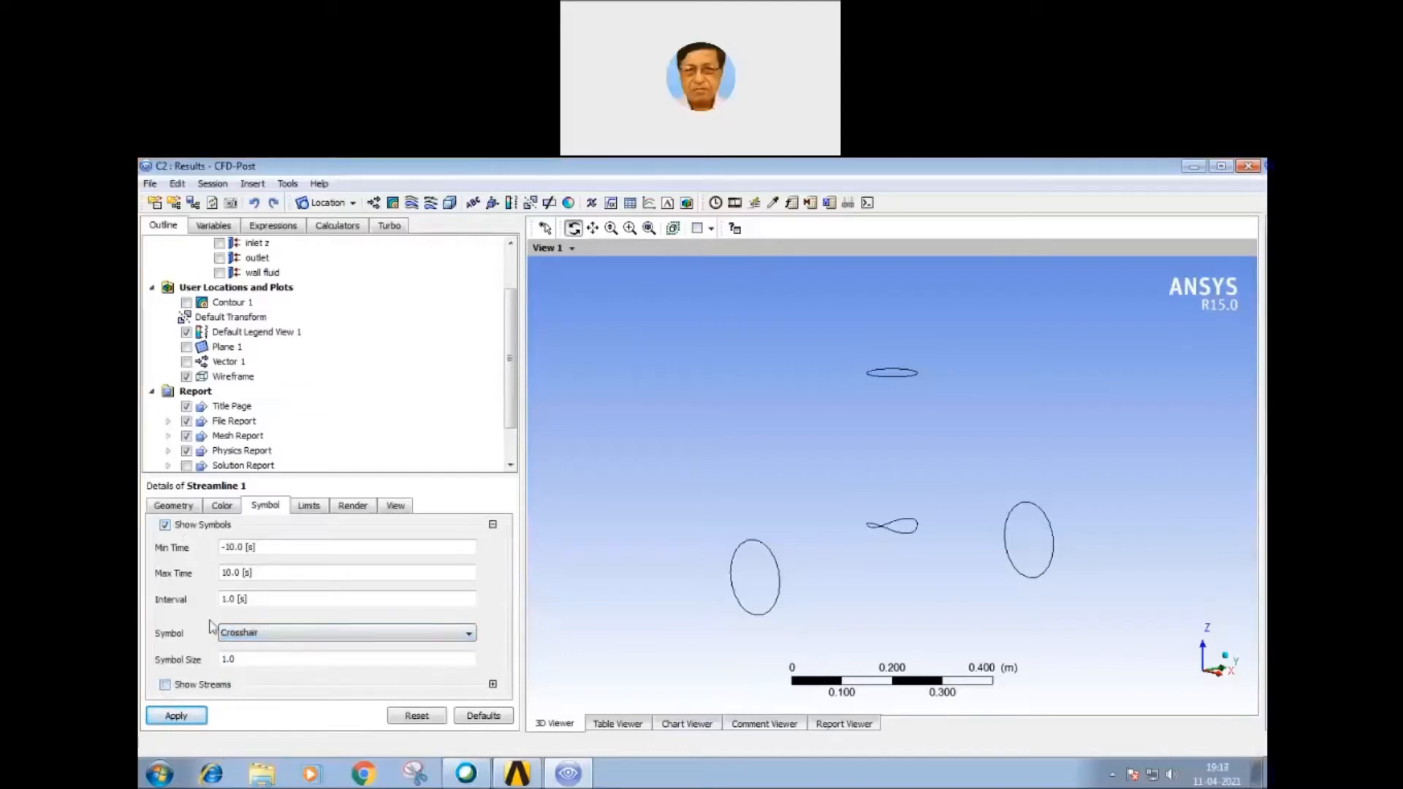
Step: Keep Velocity as the variable and generate the 3D Streamline 1 with 25 equally spaced points
{"action": "left_click", "coordinate": [173, 506]}
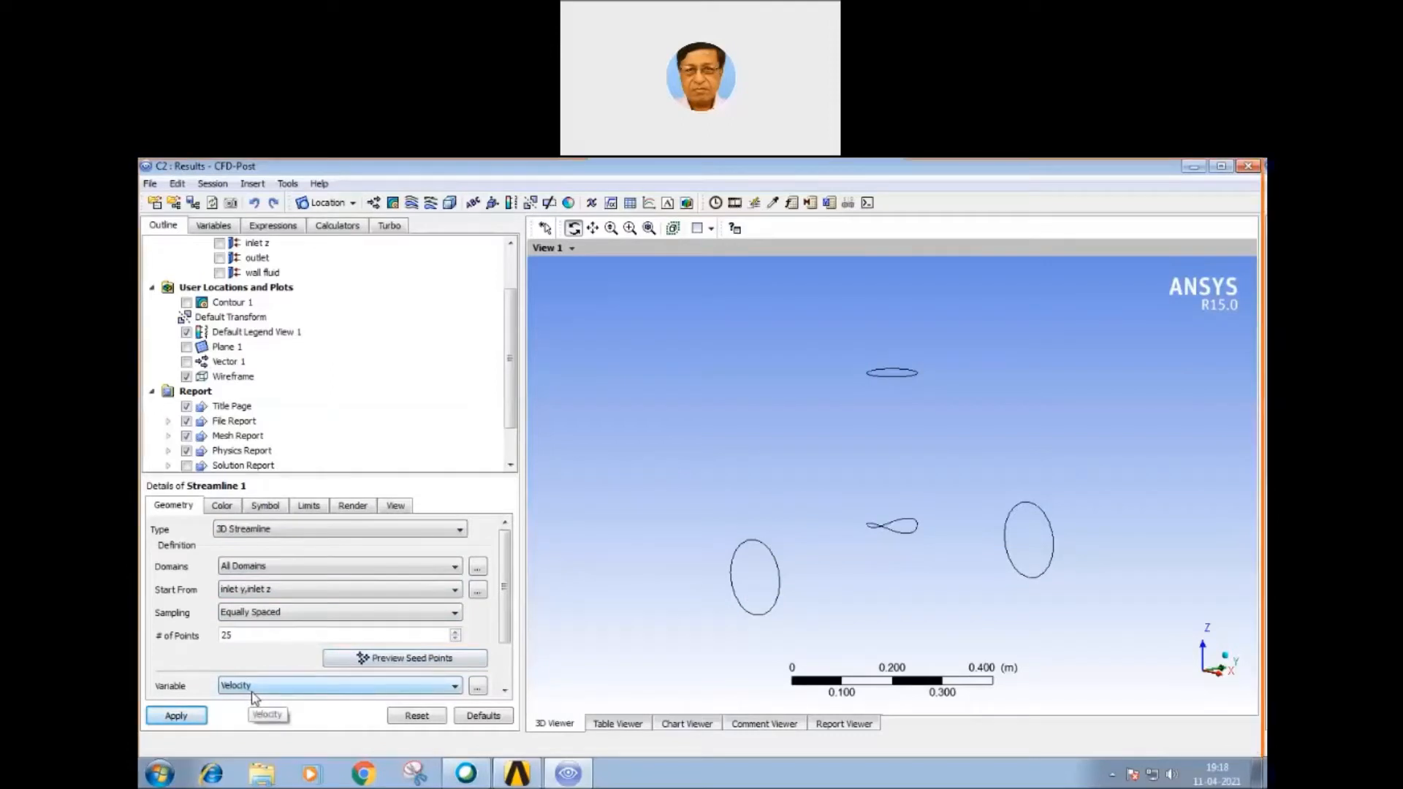
{"action": "left_click", "coordinate": [455, 688]}
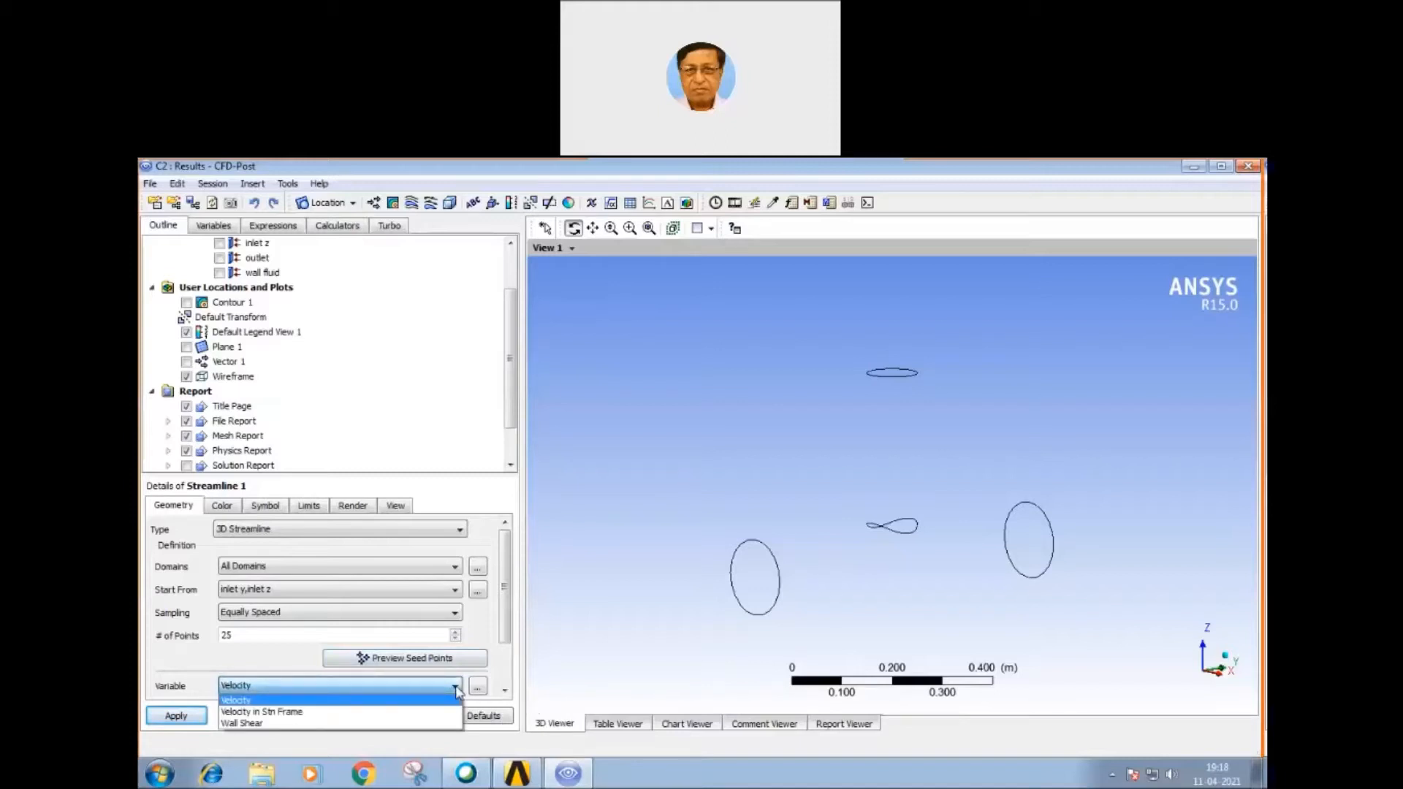
{"action": "left_click", "coordinate": [693, 649]}
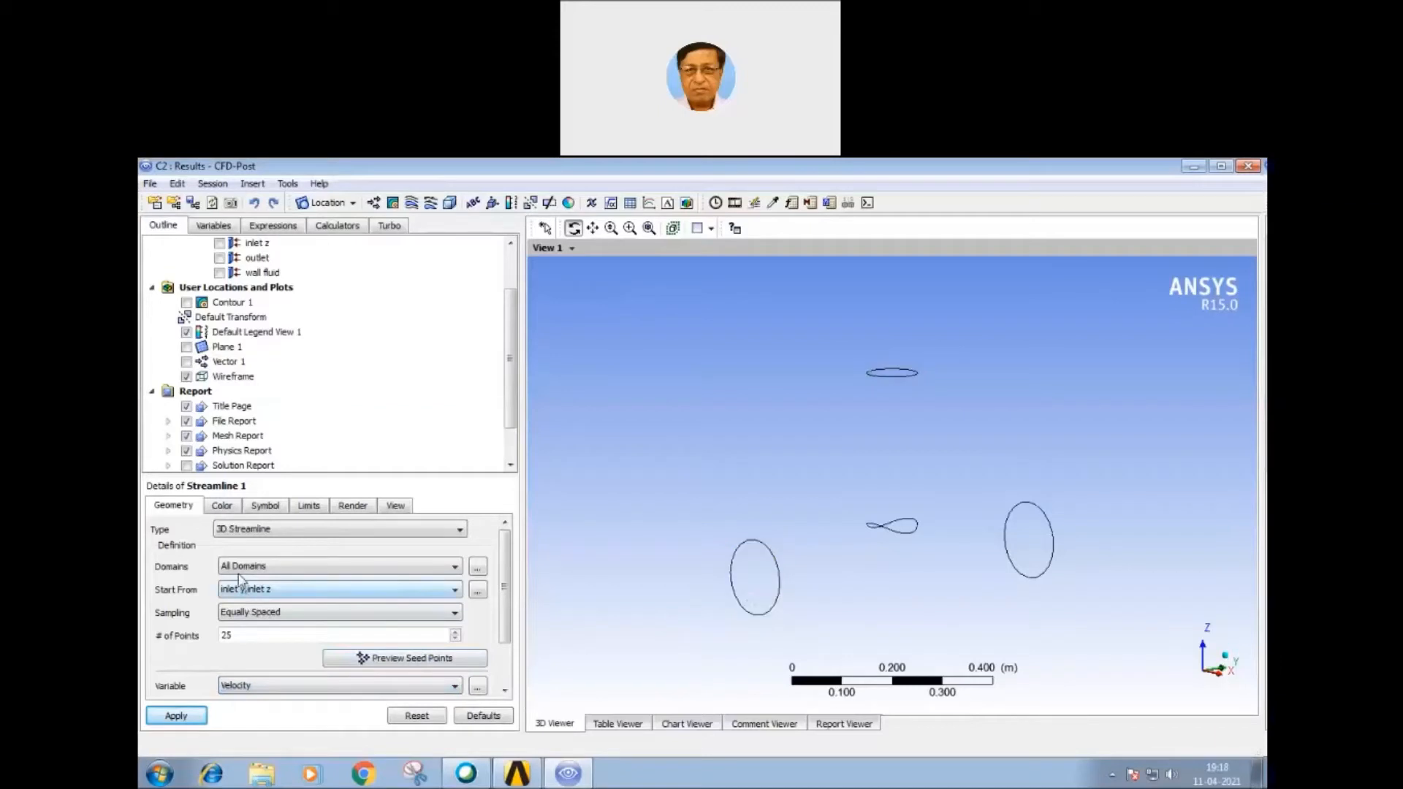
{"action": "left_click", "coordinate": [176, 714]}
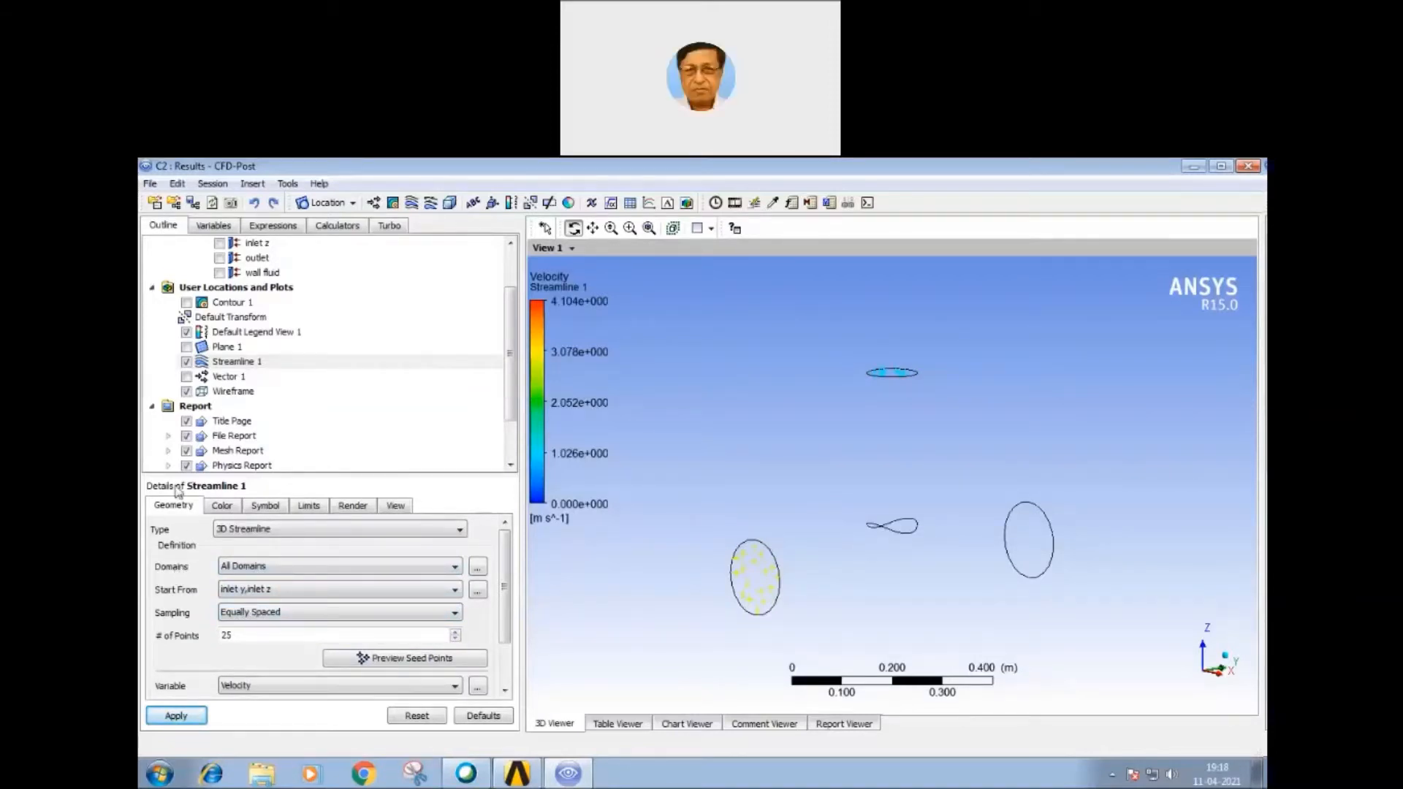
Step: Try restricting Streamline 1 to the water_liquid domain and regenerate it
{"action": "left_click", "coordinate": [460, 531]}
{"action": "left_click", "coordinate": [459, 530]}
{"action": "left_click", "coordinate": [455, 568]}
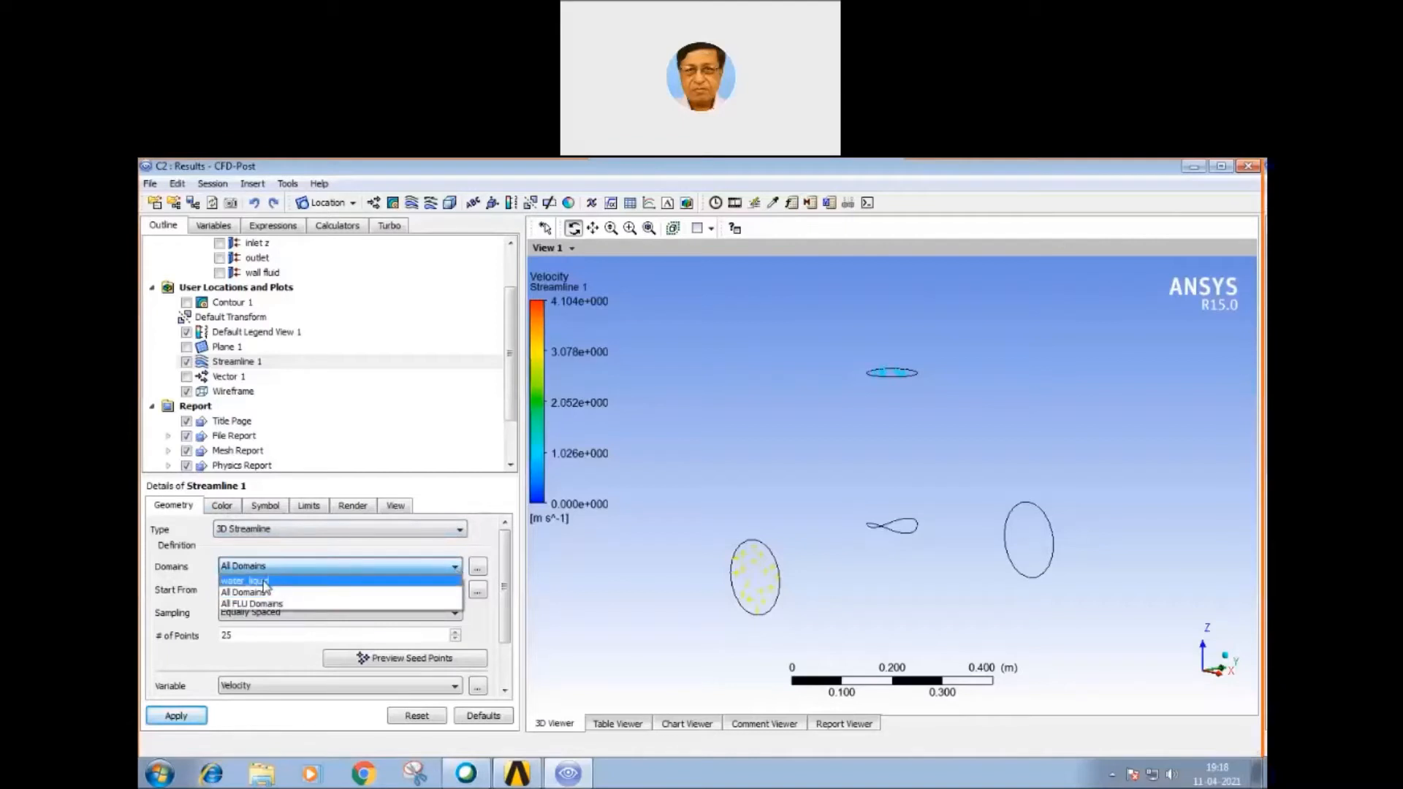
{"action": "left_click", "coordinate": [358, 581]}
{"action": "left_click", "coordinate": [179, 713]}
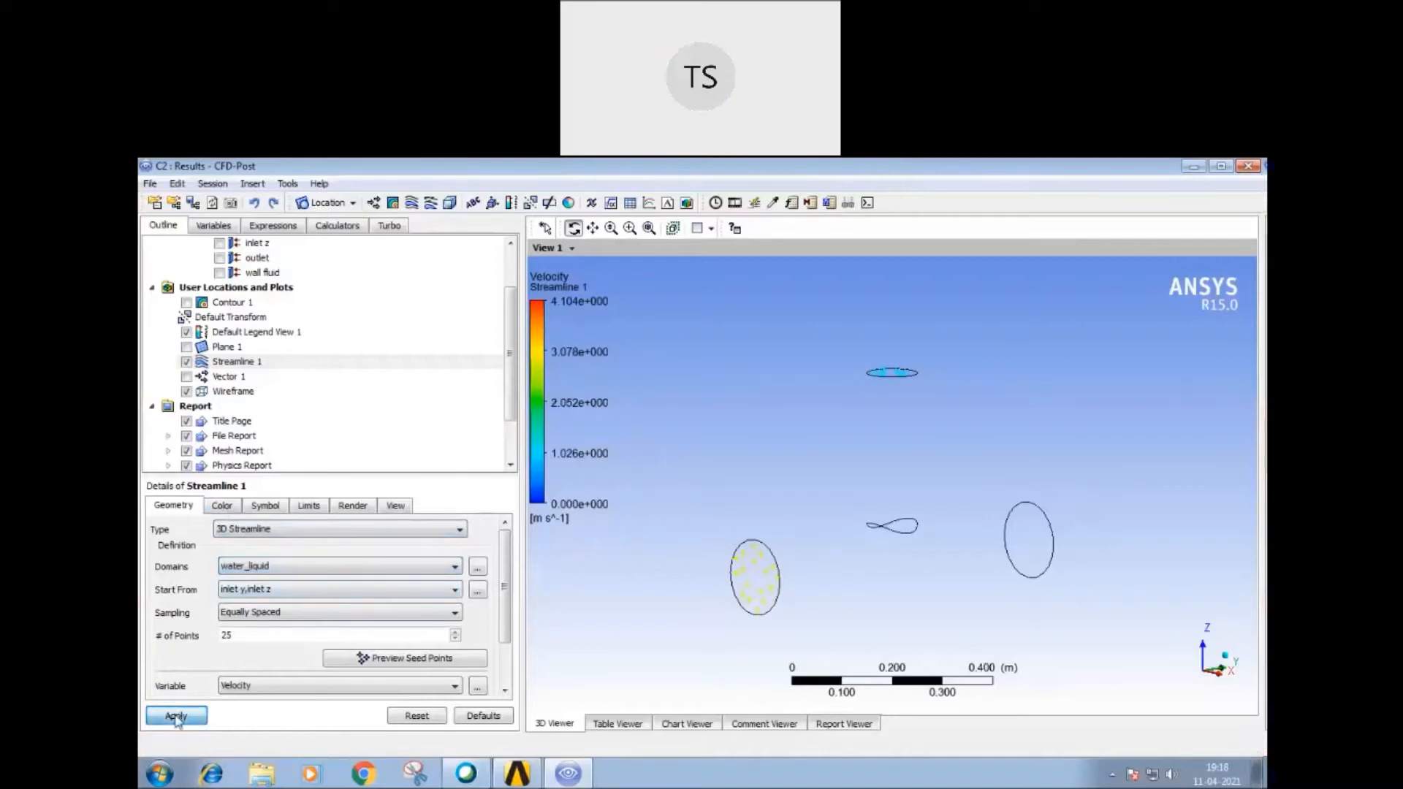
Step: Return the Streamline 1 domain to All Domains, keep Equally Spaced sampling and regenerate the plot
{"action": "left_click", "coordinate": [455, 568]}
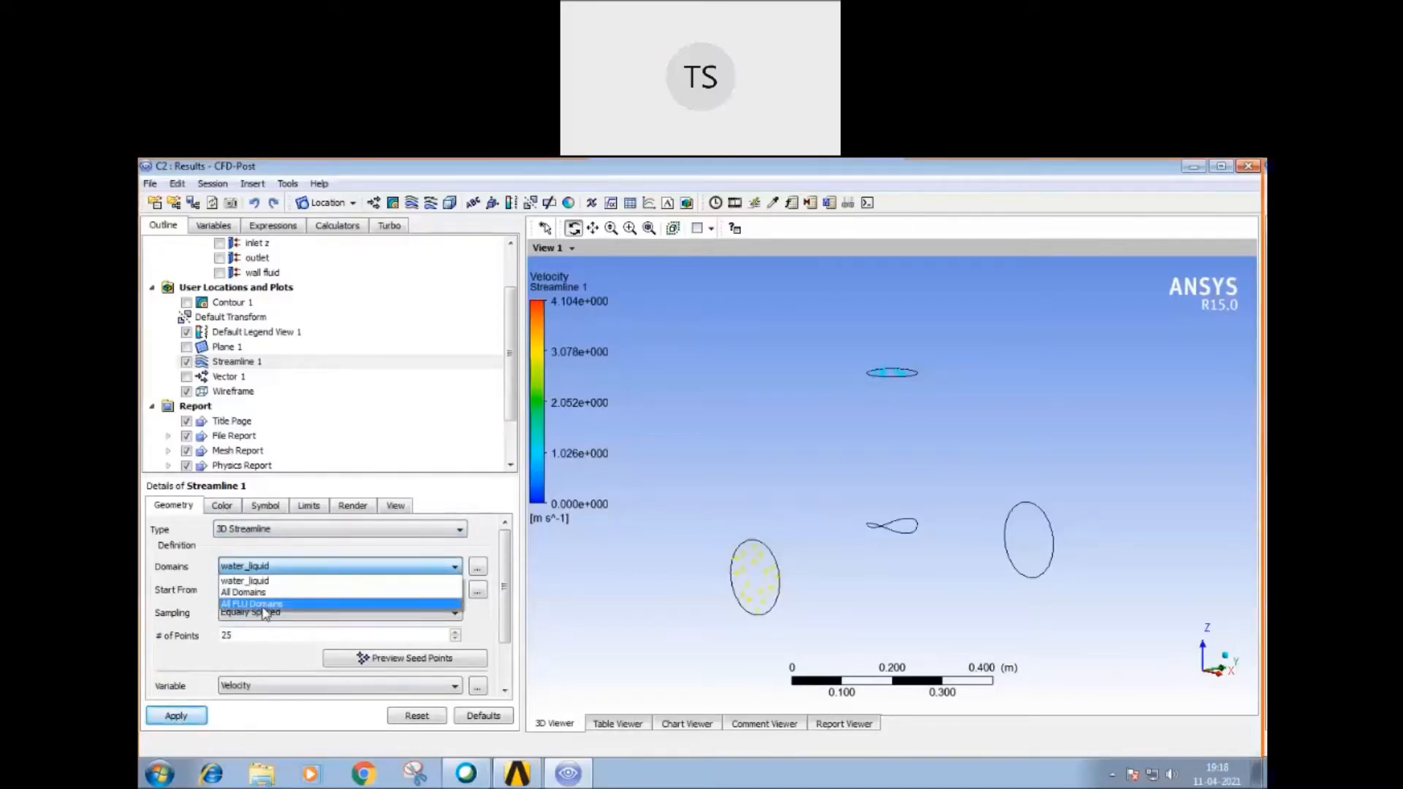
{"action": "left_click", "coordinate": [633, 585]}
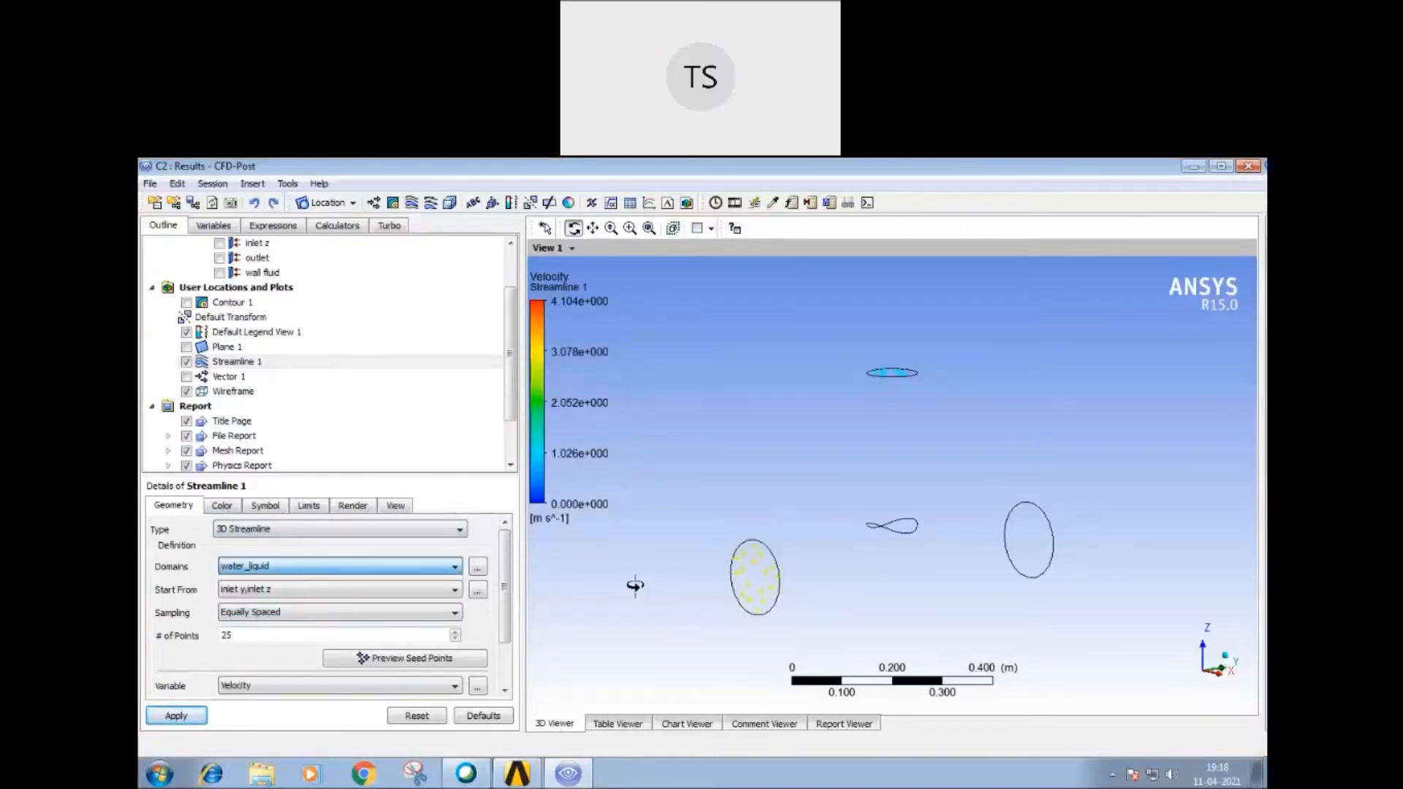
{"action": "left_click", "coordinate": [428, 569]}
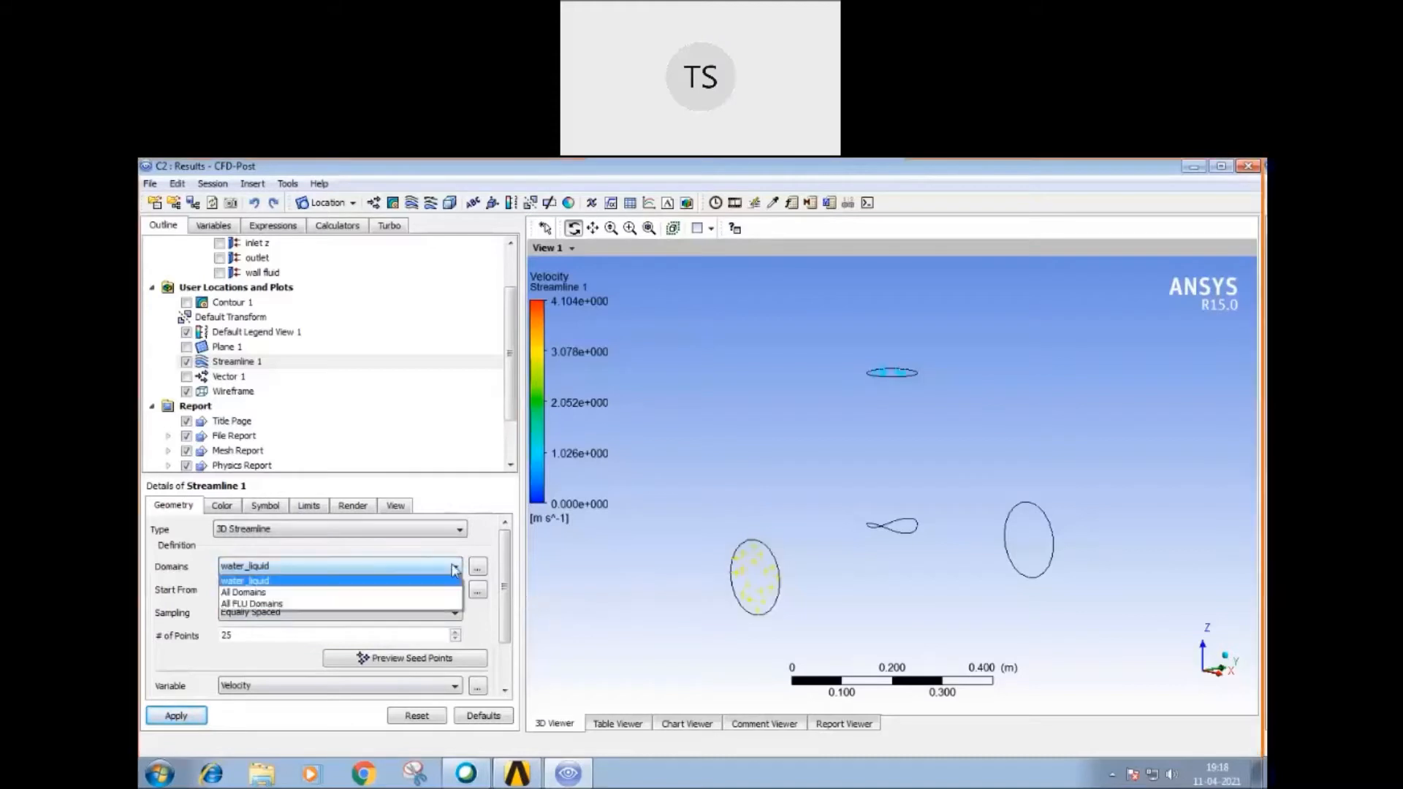
{"action": "left_click", "coordinate": [257, 592]}
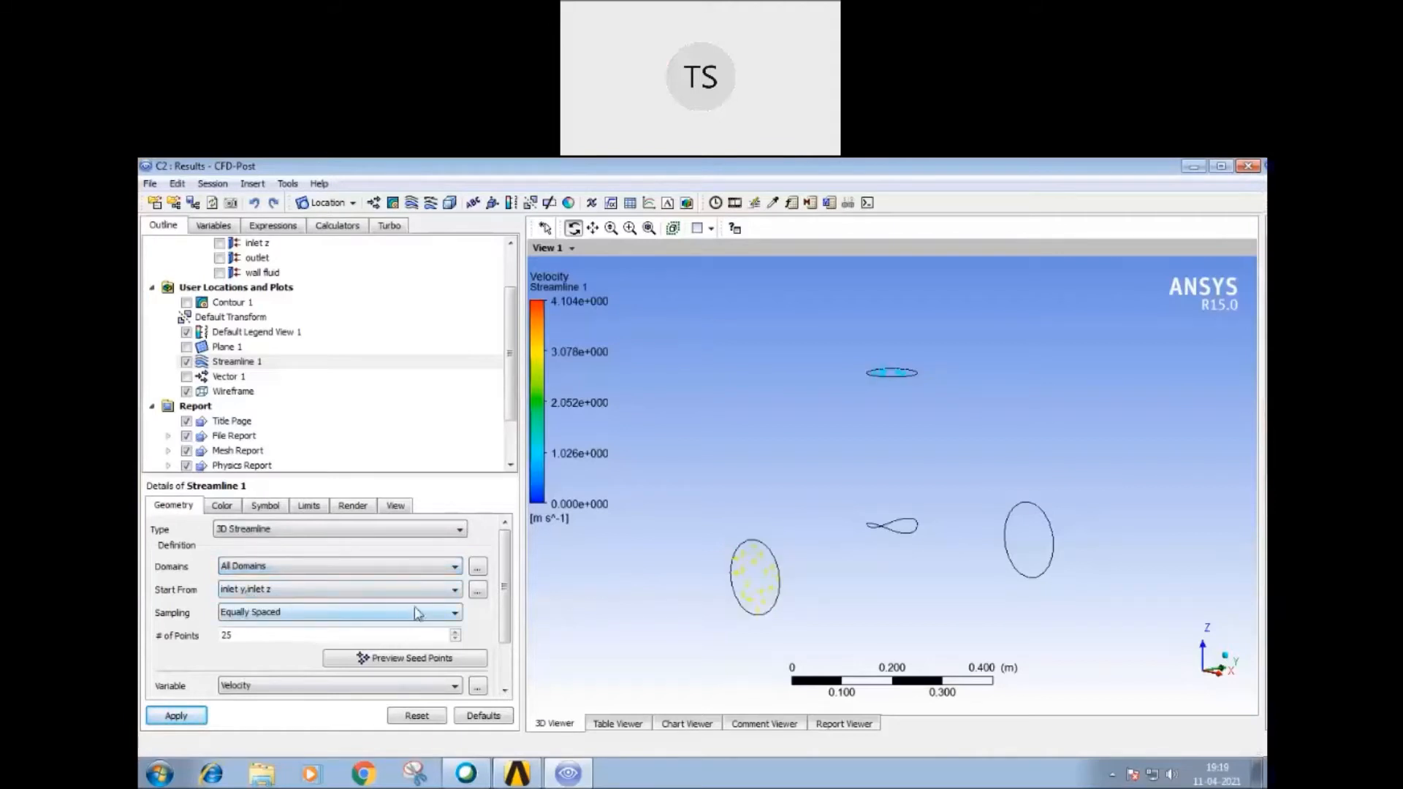
{"action": "left_click", "coordinate": [454, 613]}
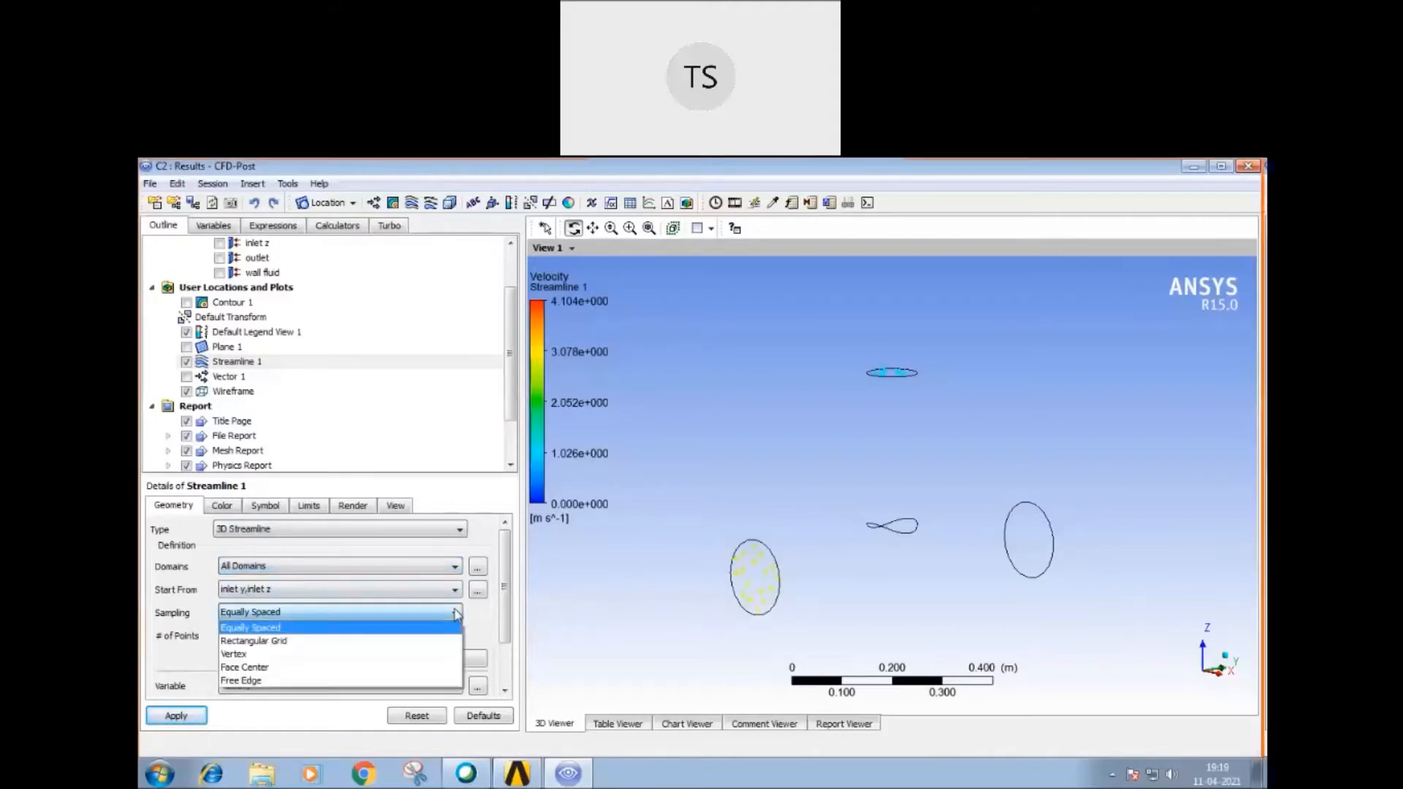
{"action": "left_click", "coordinate": [639, 605]}
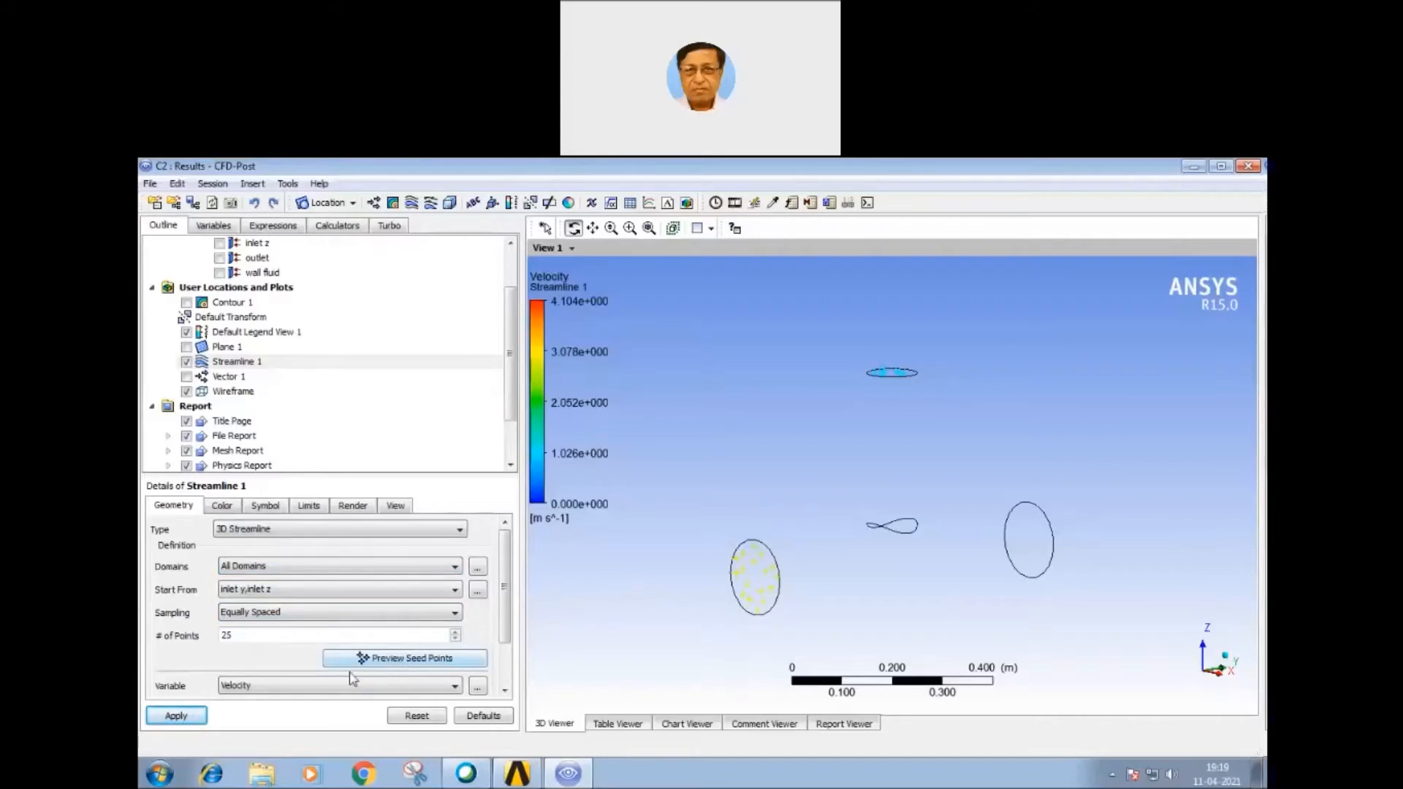
{"action": "left_click", "coordinate": [181, 716]}
Step: Review the symbol settings of Streamline 1, reapply them and go back to its geometry settings
{"action": "left_click", "coordinate": [266, 505]}
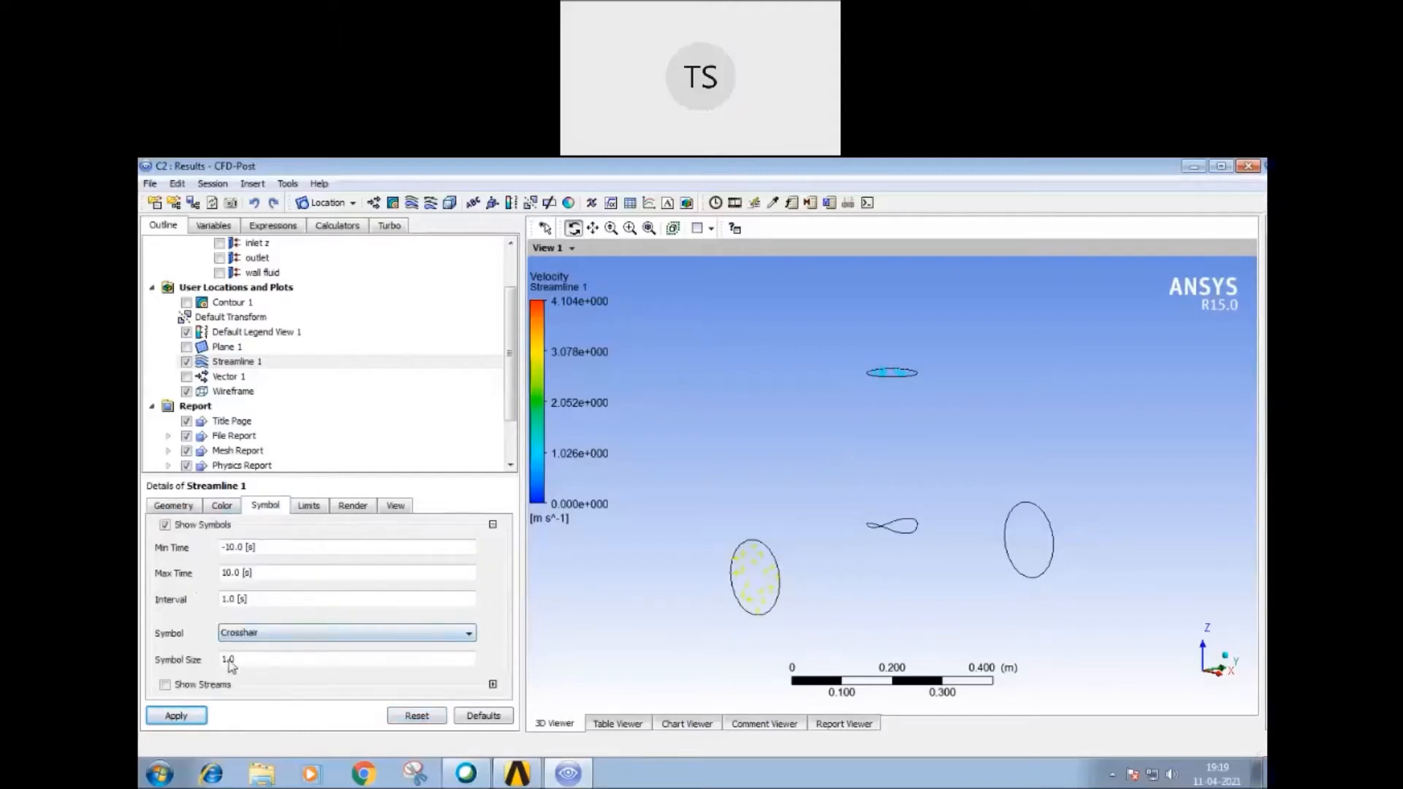
{"action": "left_click", "coordinate": [175, 713]}
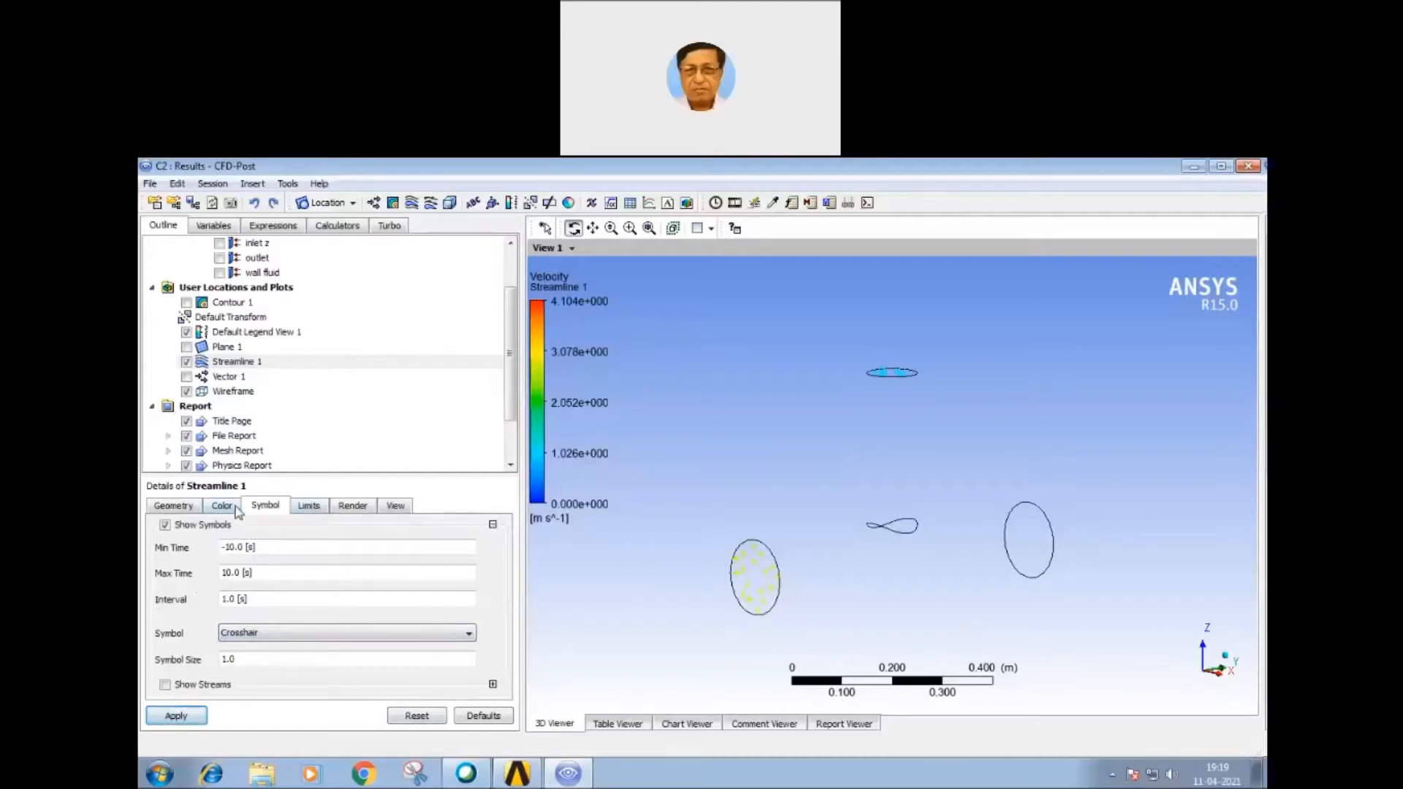
{"action": "left_click", "coordinate": [174, 505]}
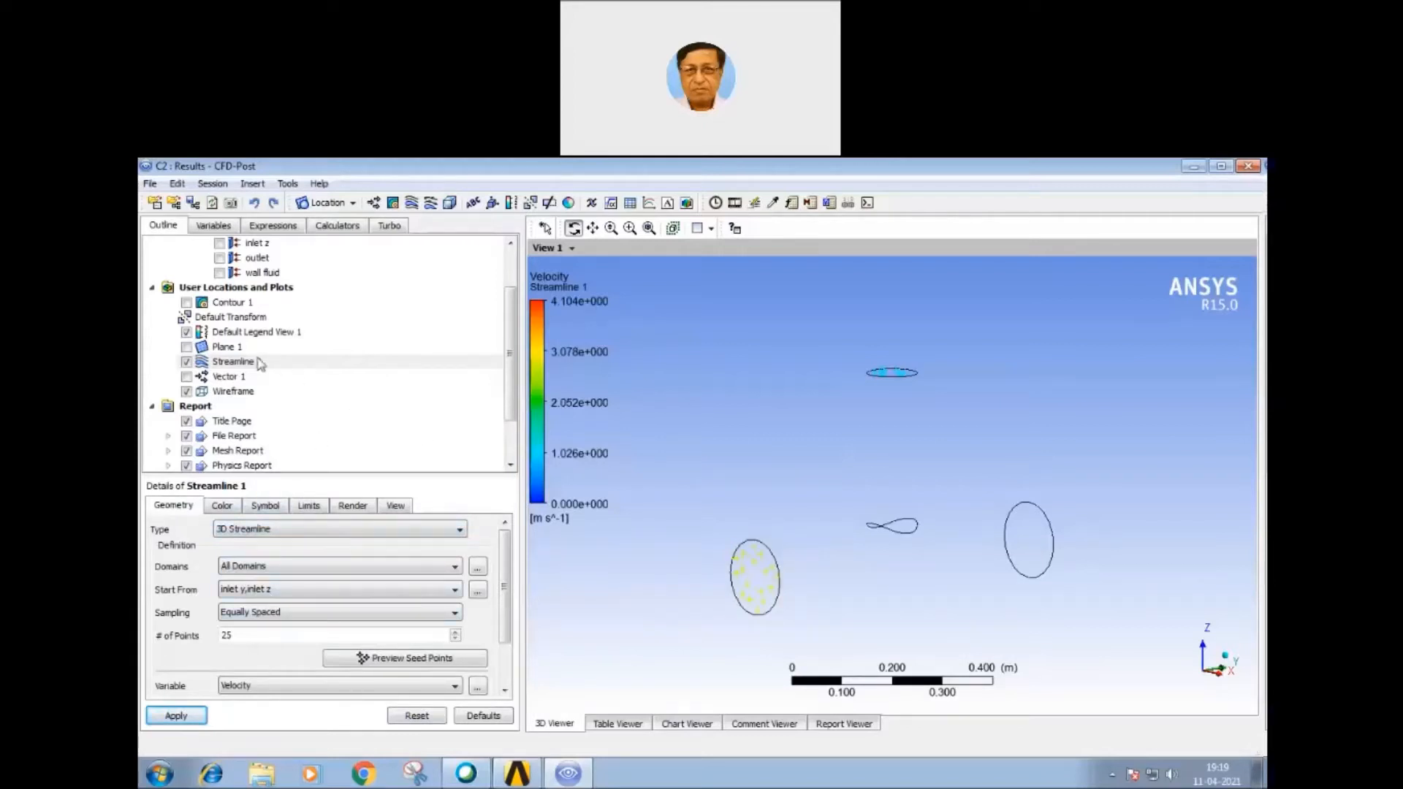
Step: Hide the wireframe briefly, show it again and reselect Streamline 1 in the outline tree
{"action": "mouse_move", "coordinate": [512, 401]}
{"action": "left_mouse_down"}
{"action": "mouse_move", "coordinate": [510, 357]}
{"action": "mouse_move", "coordinate": [510, 392]}
{"action": "left_mouse_up"}
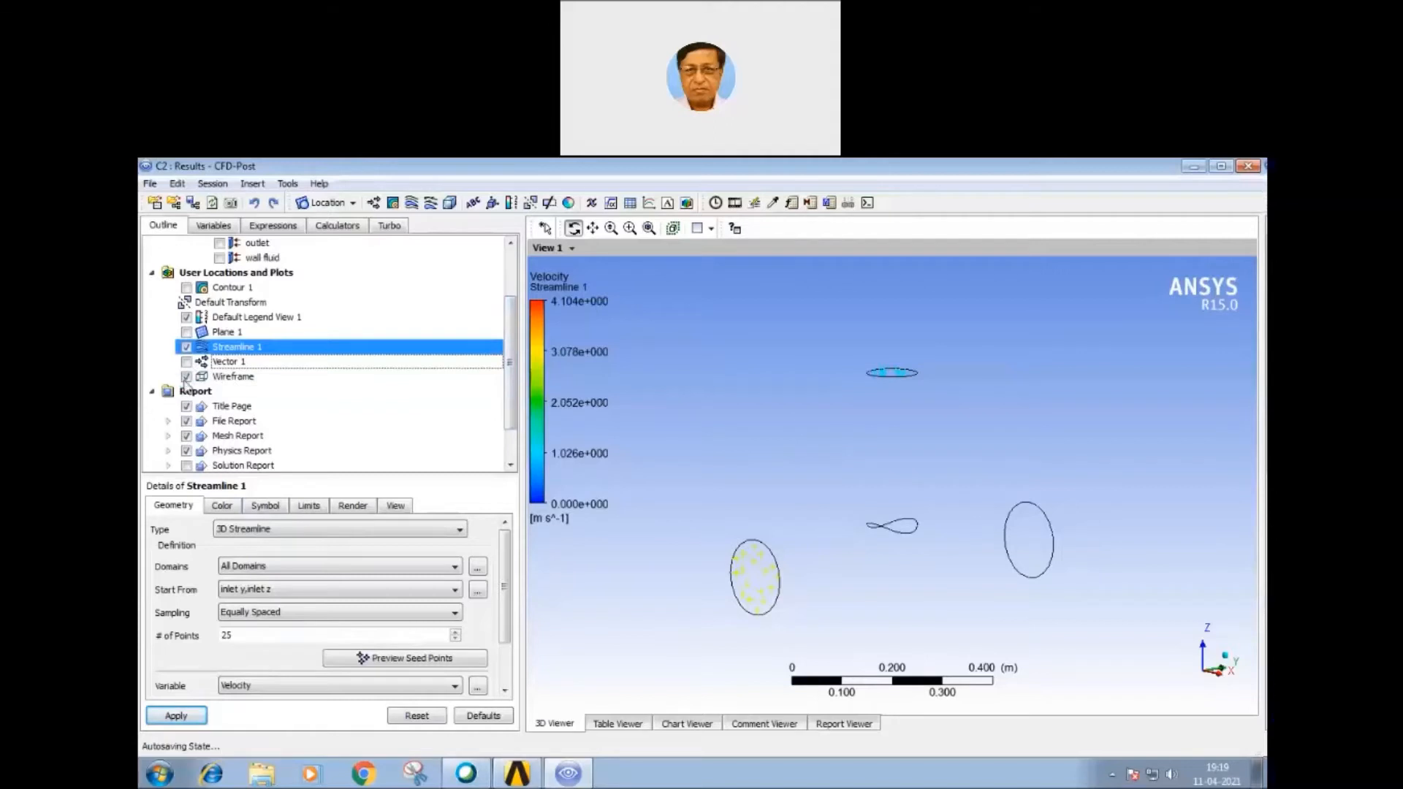
{"action": "left_click", "coordinate": [187, 377]}
{"action": "left_click", "coordinate": [187, 377]}
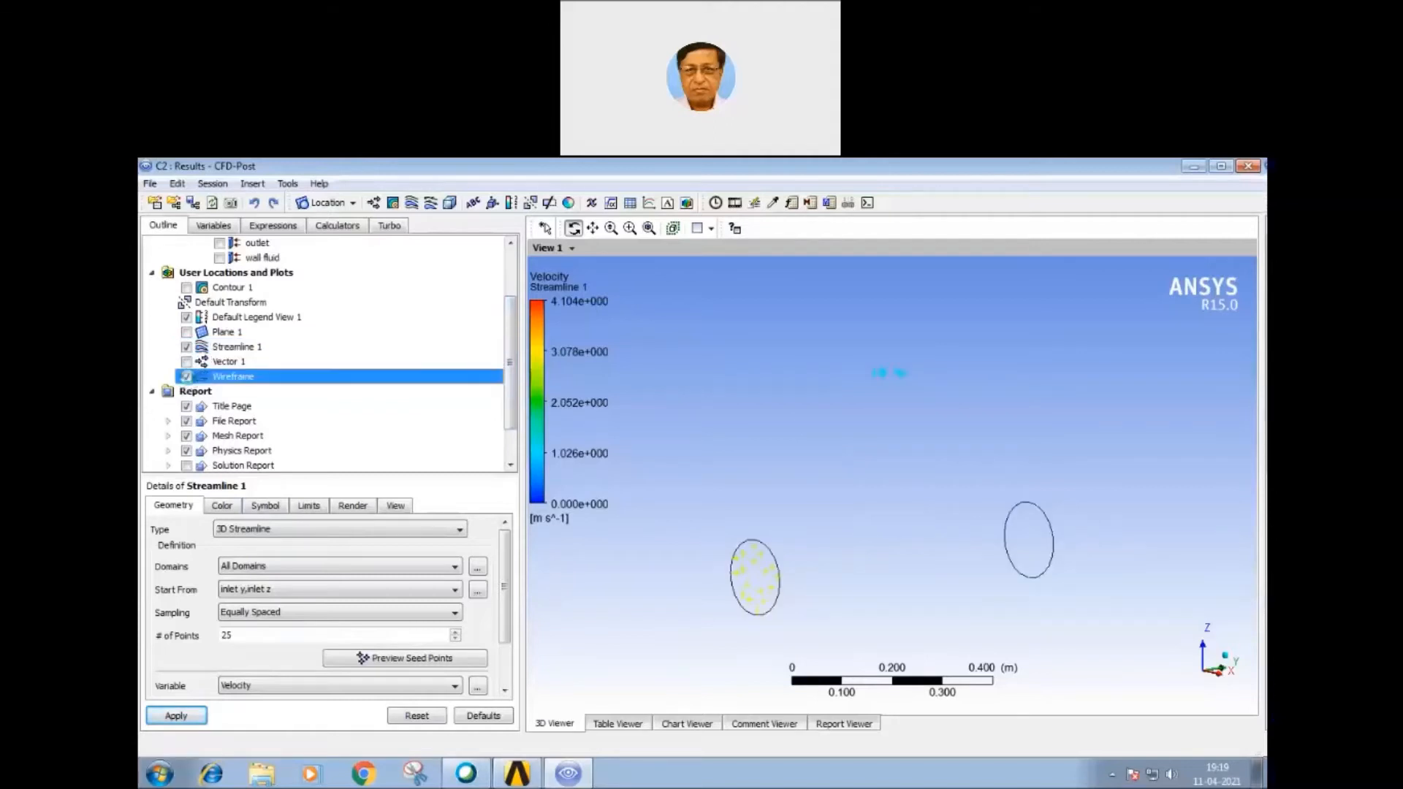
{"action": "left_click", "coordinate": [226, 349]}
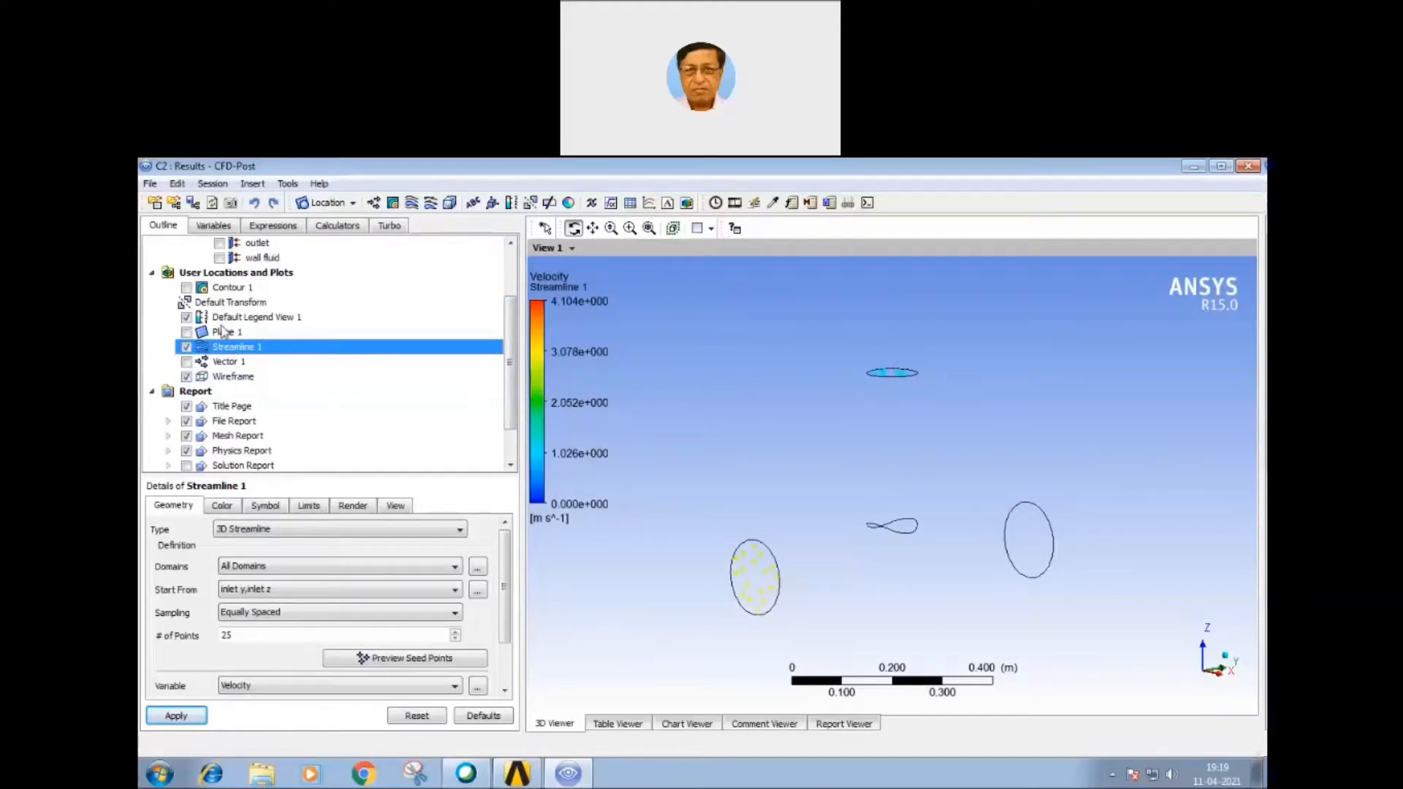
{"action": "left_click_drag", "start_coordinate": [509, 368], "coordinate": [497, 322]}
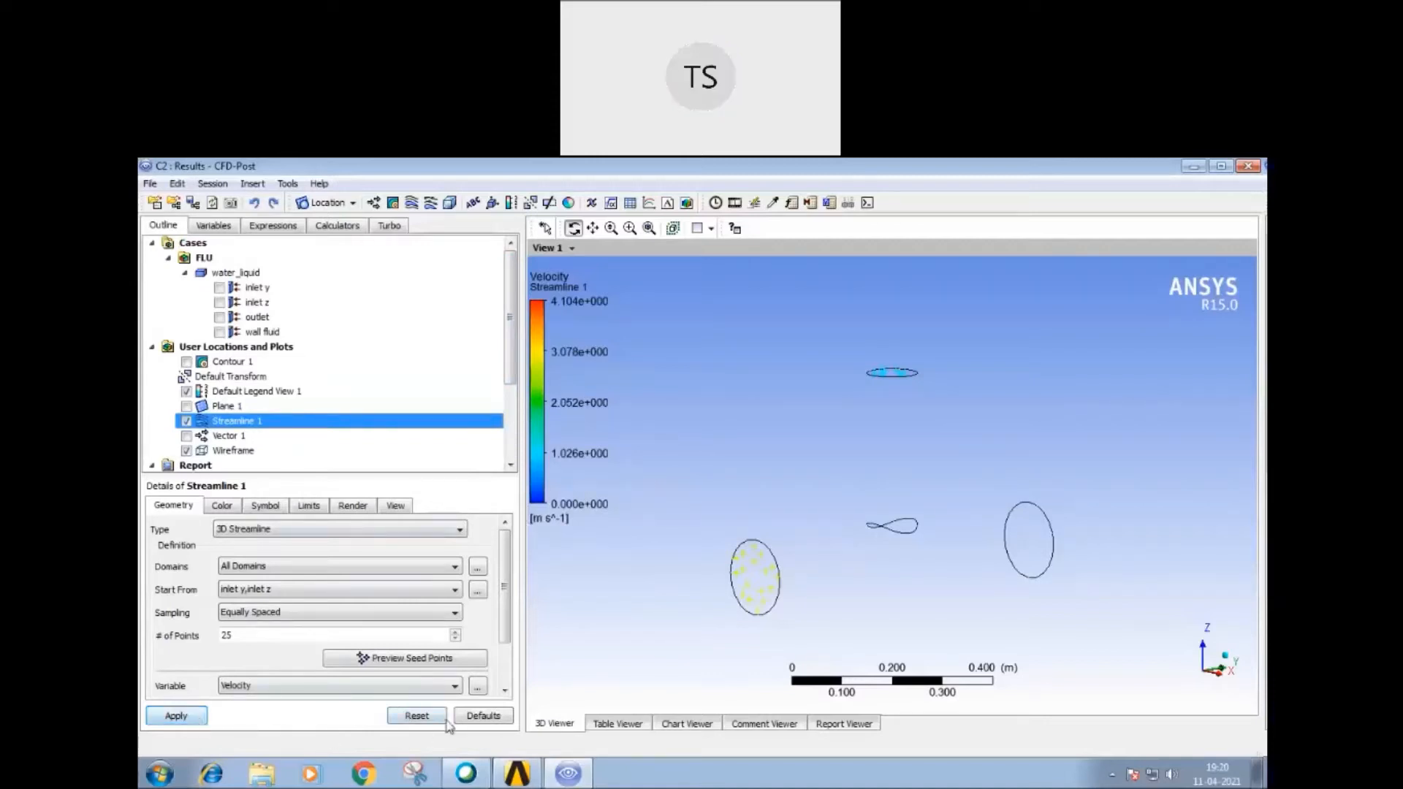
Step: Reset the Streamline 1 settings to their defaults and insert a new streamline named Streamline 2
{"action": "left_click", "coordinate": [471, 716]}
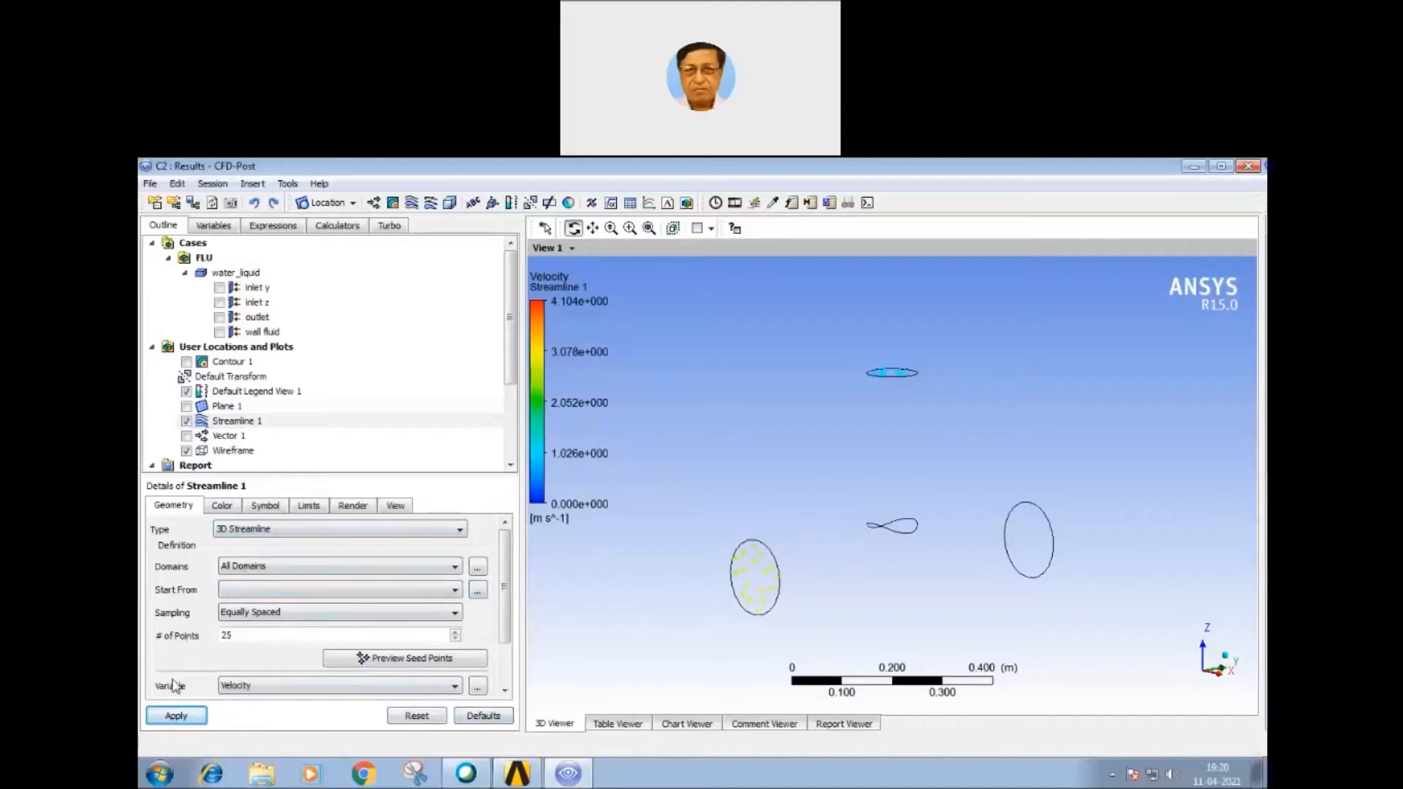
{"action": "left_click_drag", "start_coordinate": [503, 640], "coordinate": [503, 683]}
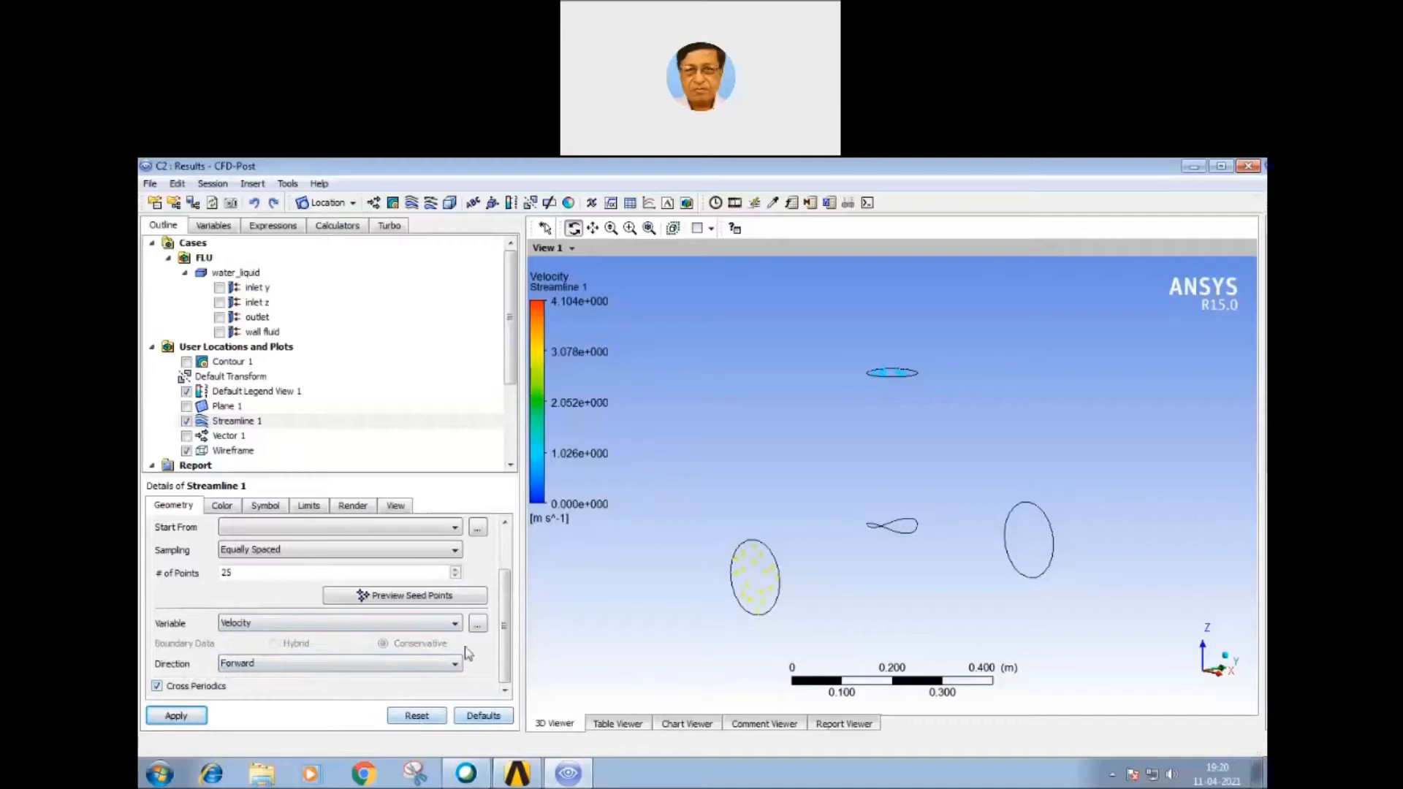
{"action": "left_click", "coordinate": [412, 205]}
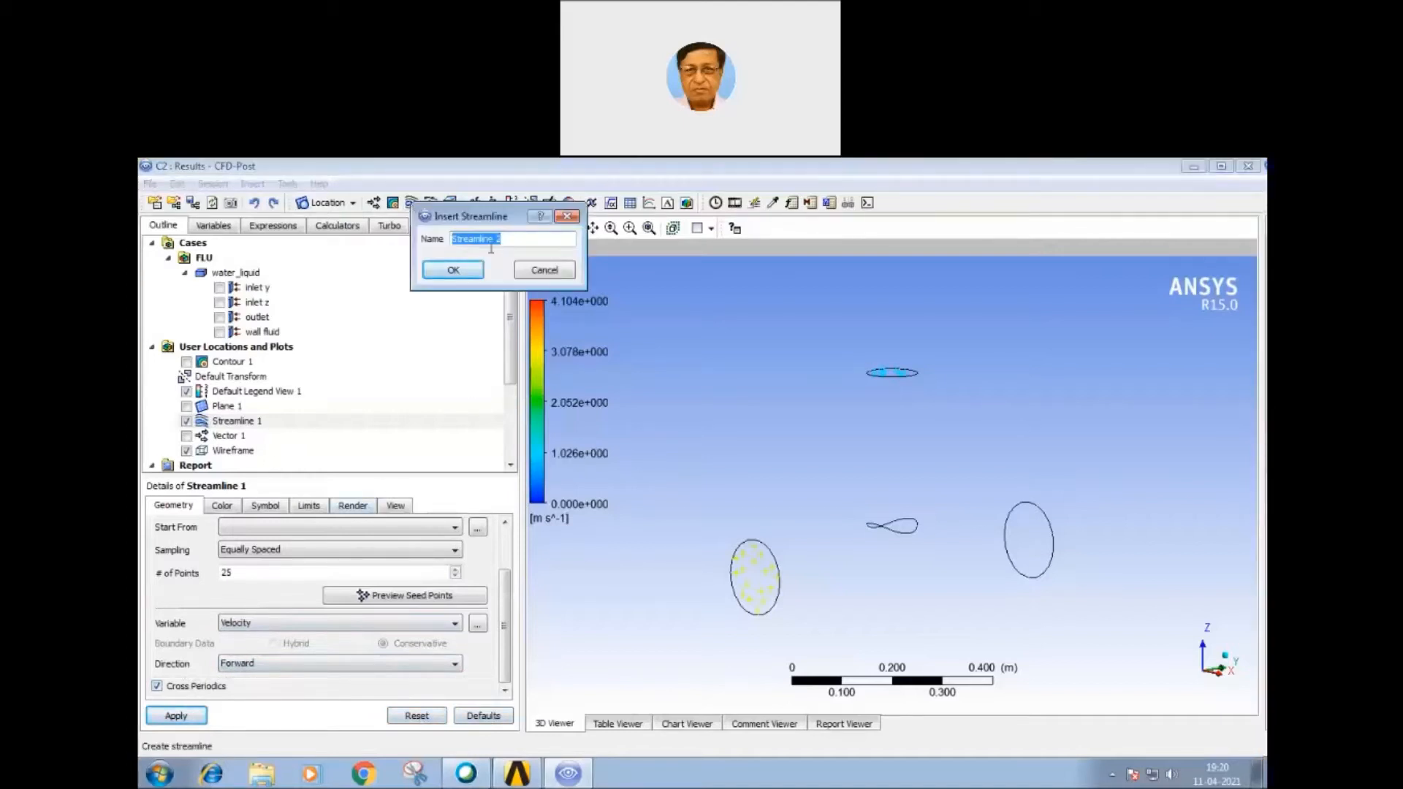
{"action": "left_click", "coordinate": [468, 272]}
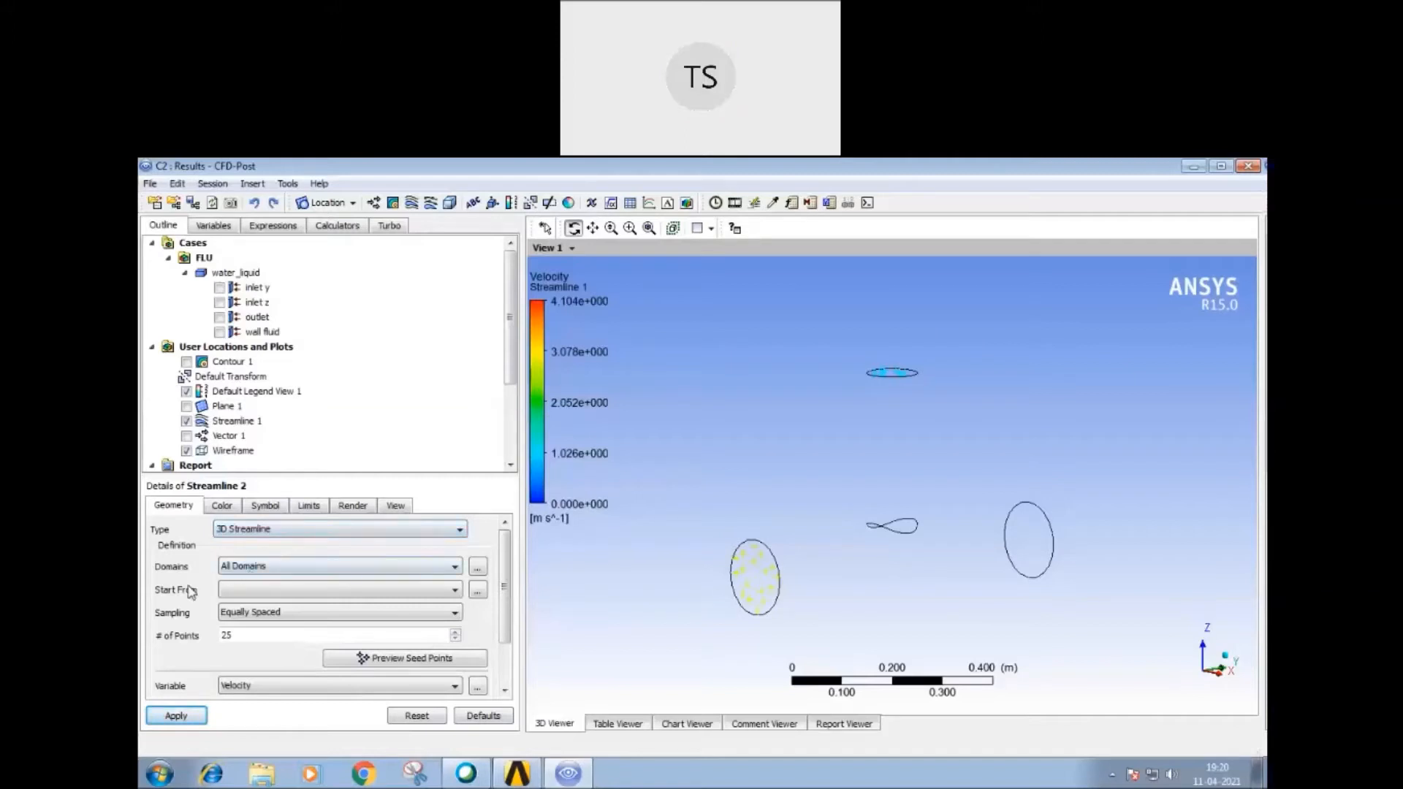
Step: Set the starting locations of Streamline 2 to both inlet y and inlet z
{"action": "left_click", "coordinate": [455, 590]}
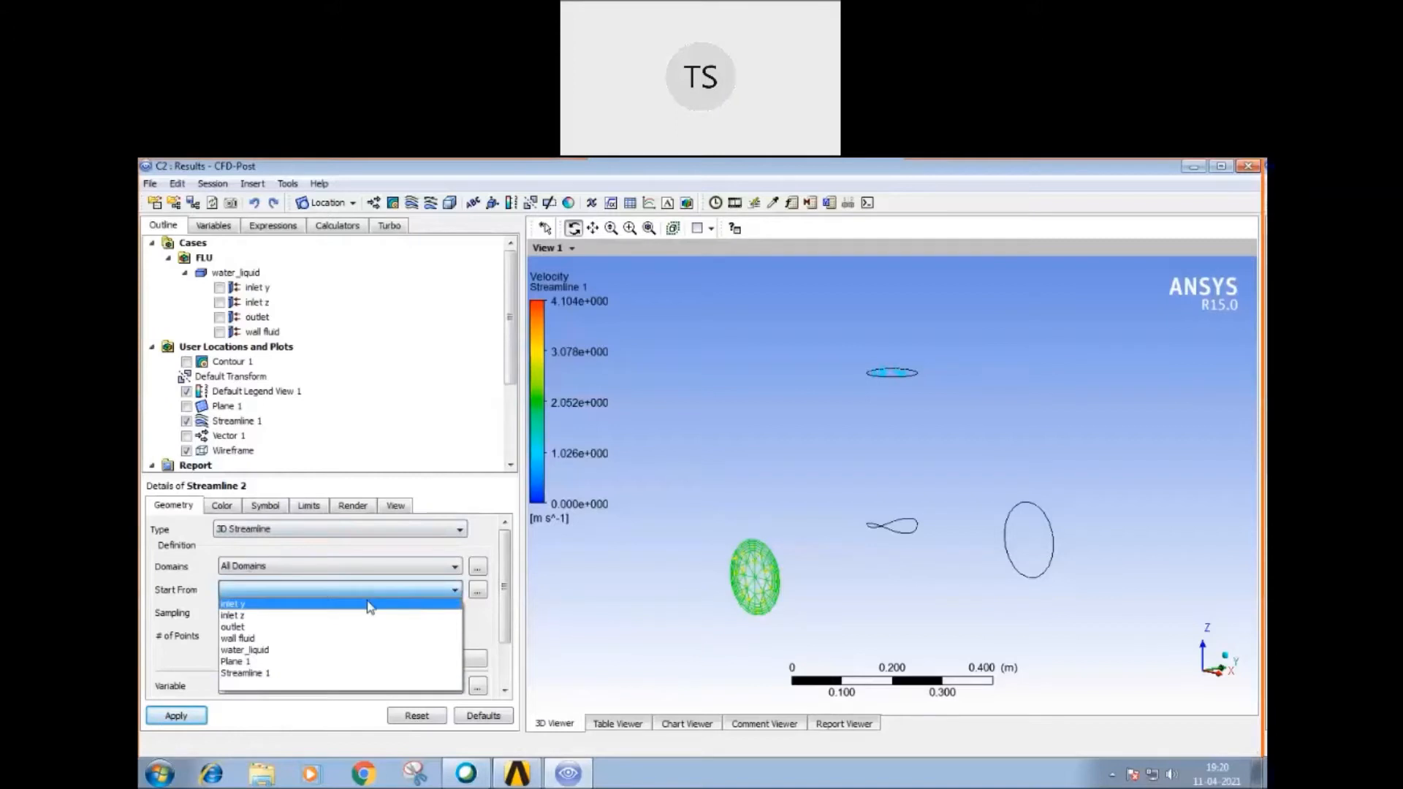
{"action": "left_click", "coordinate": [478, 590]}
{"action": "left_click", "coordinate": [477, 590]}
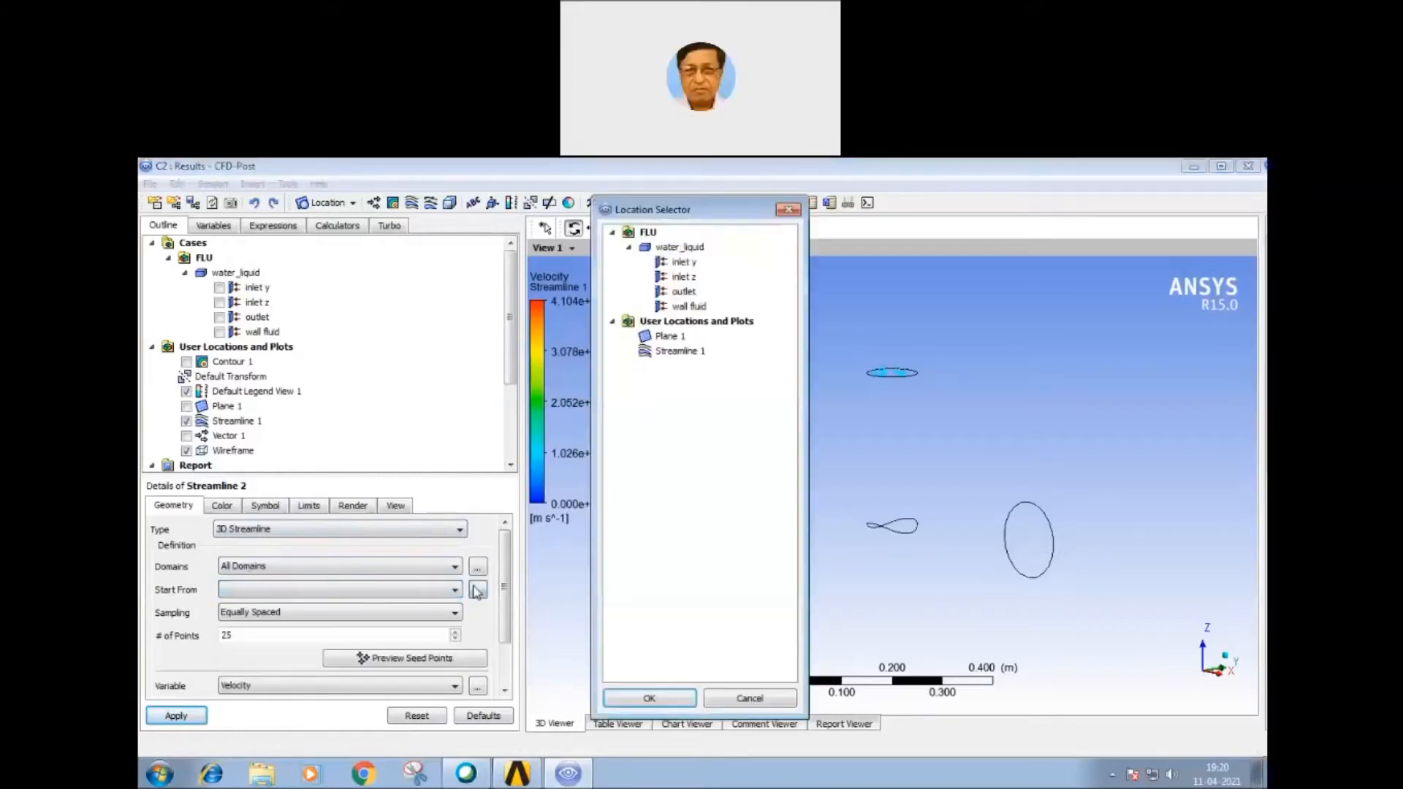
{"action": "left_click", "coordinate": [676, 263]}
{"action": "left_click", "coordinate": [671, 278], "text": "ctrl"}
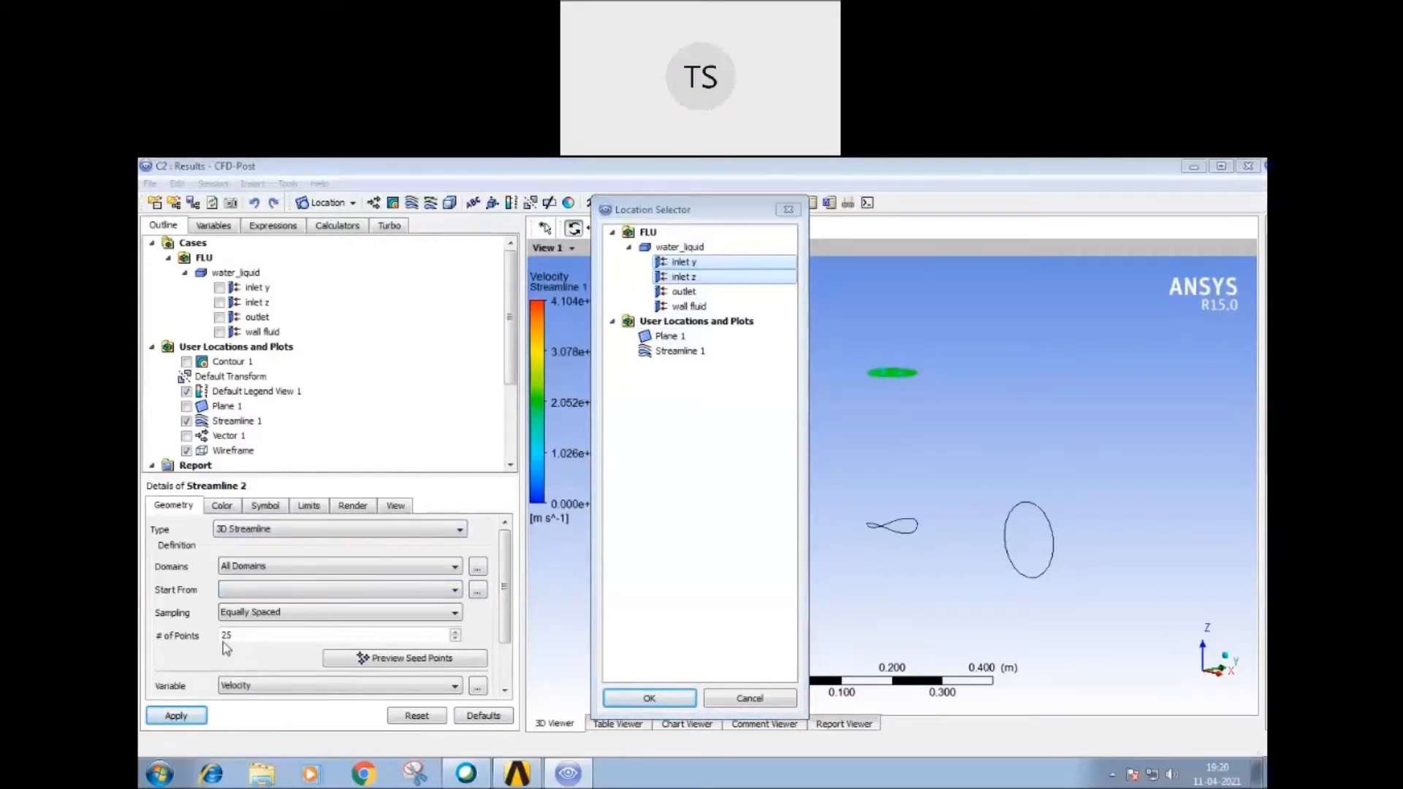
{"action": "left_click_drag", "start_coordinate": [631, 210], "coordinate": [605, 383]}
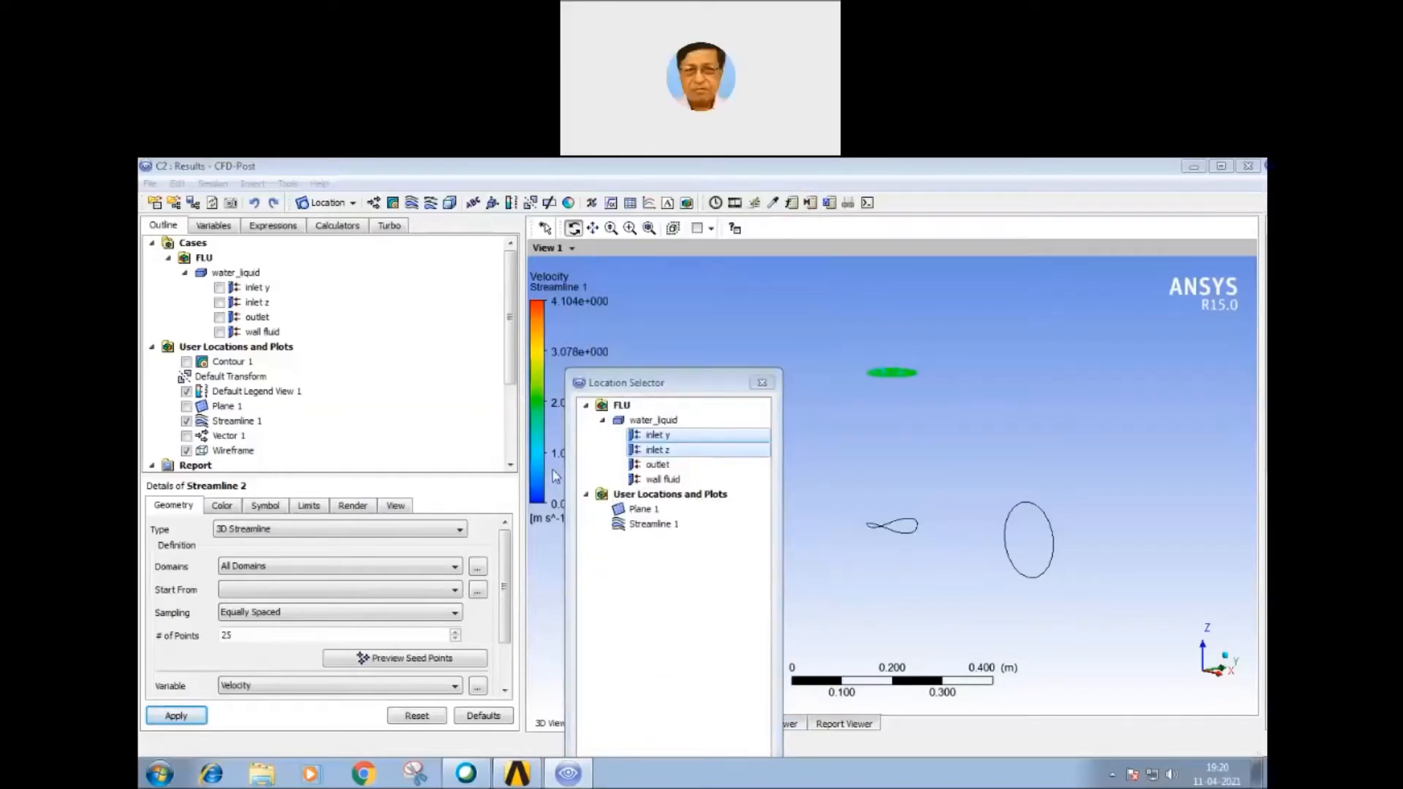
{"action": "left_click_drag", "start_coordinate": [625, 383], "coordinate": [601, 251]}
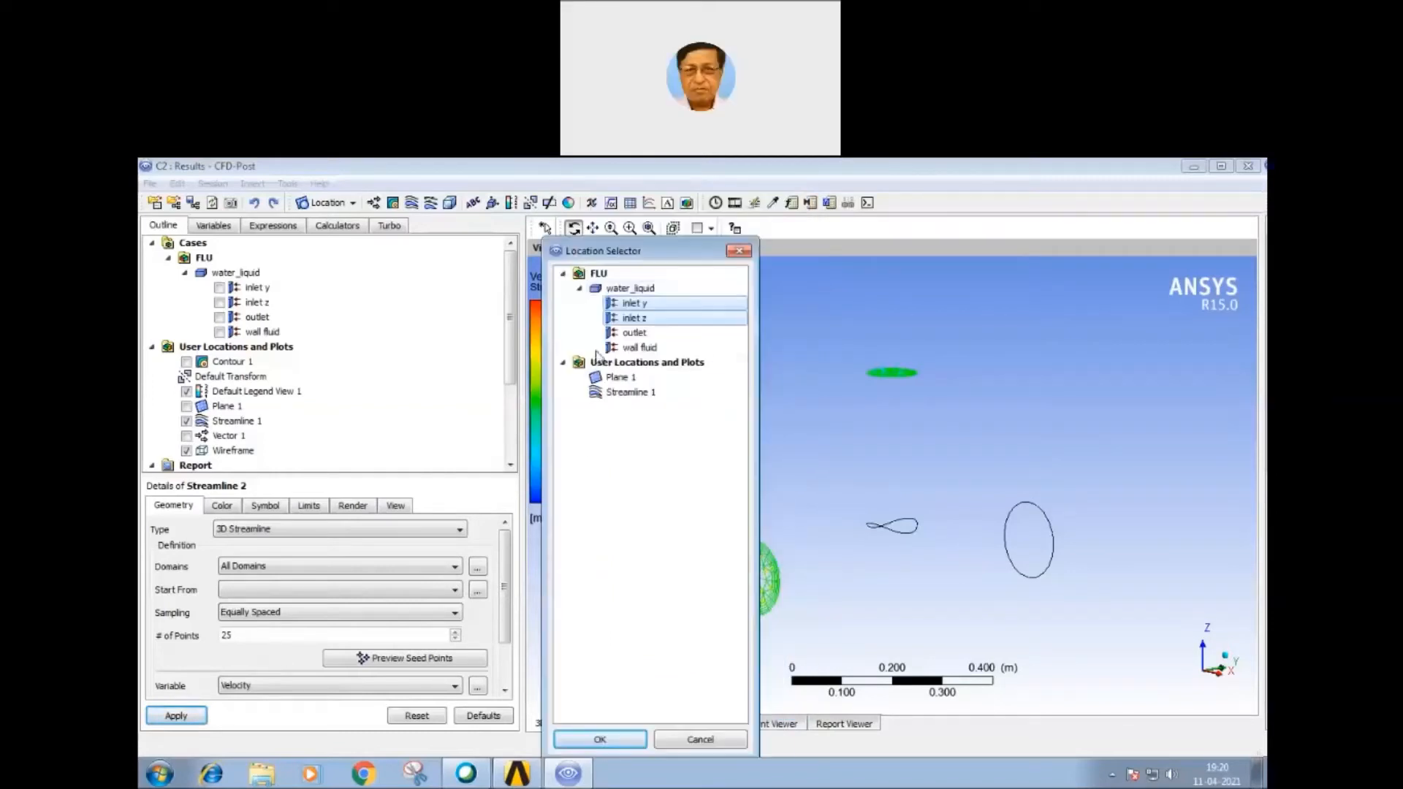
{"action": "left_click", "coordinate": [600, 740]}
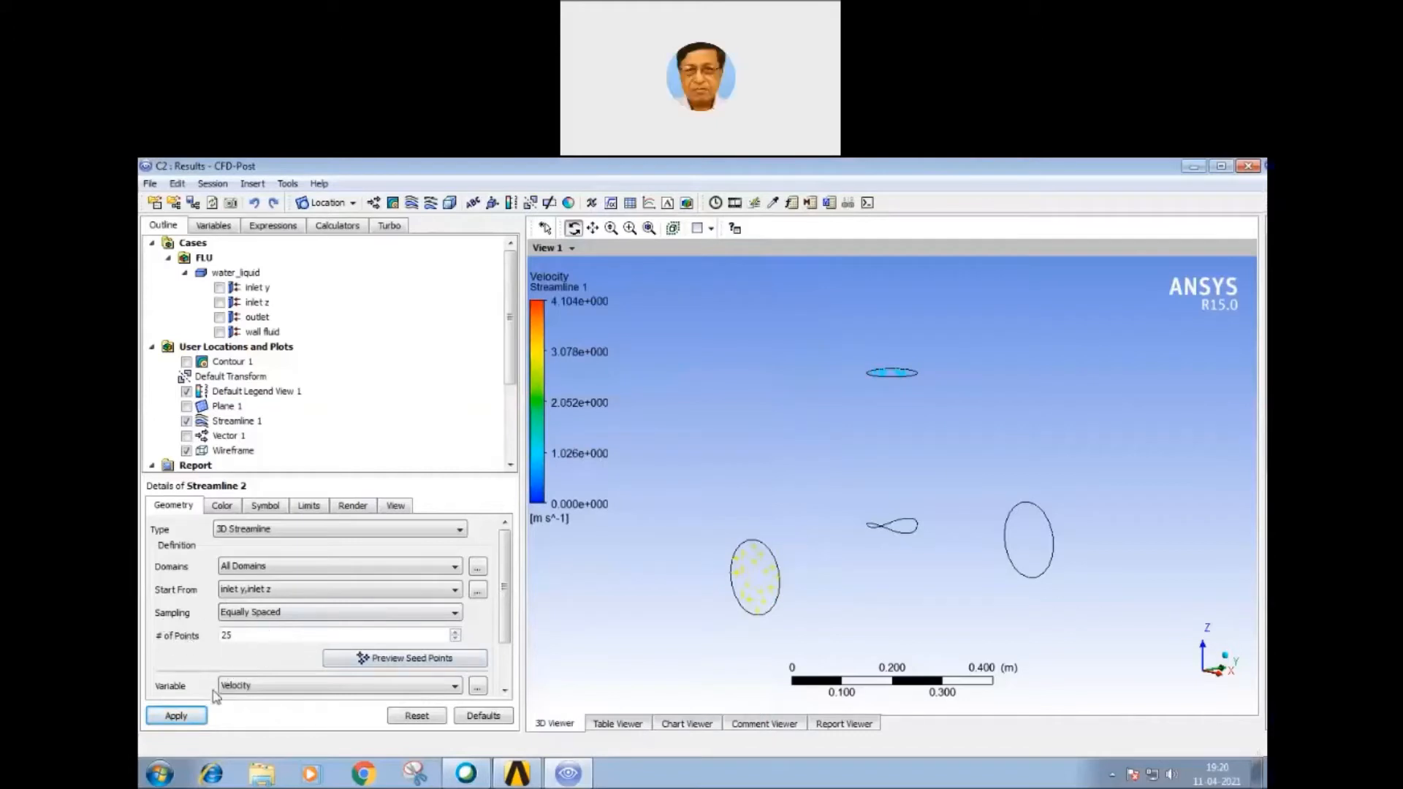
Step: Turn off Cross Periodics for Streamline 2 and generate its forward Velocity streamlines
{"action": "scroll", "coordinate": [329, 628], "scroll_direction": "down", "scroll_amount": 3}
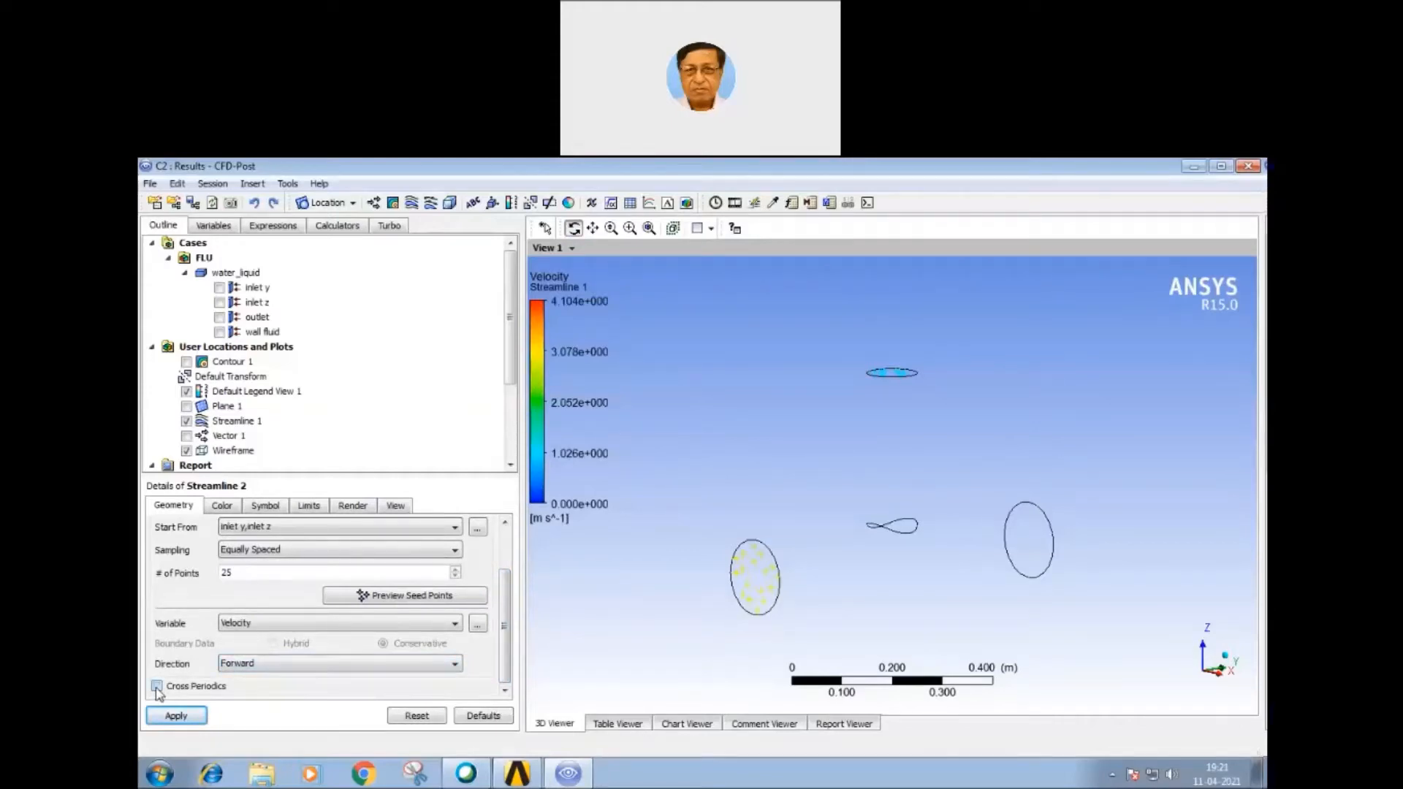
{"action": "left_click", "coordinate": [184, 717]}
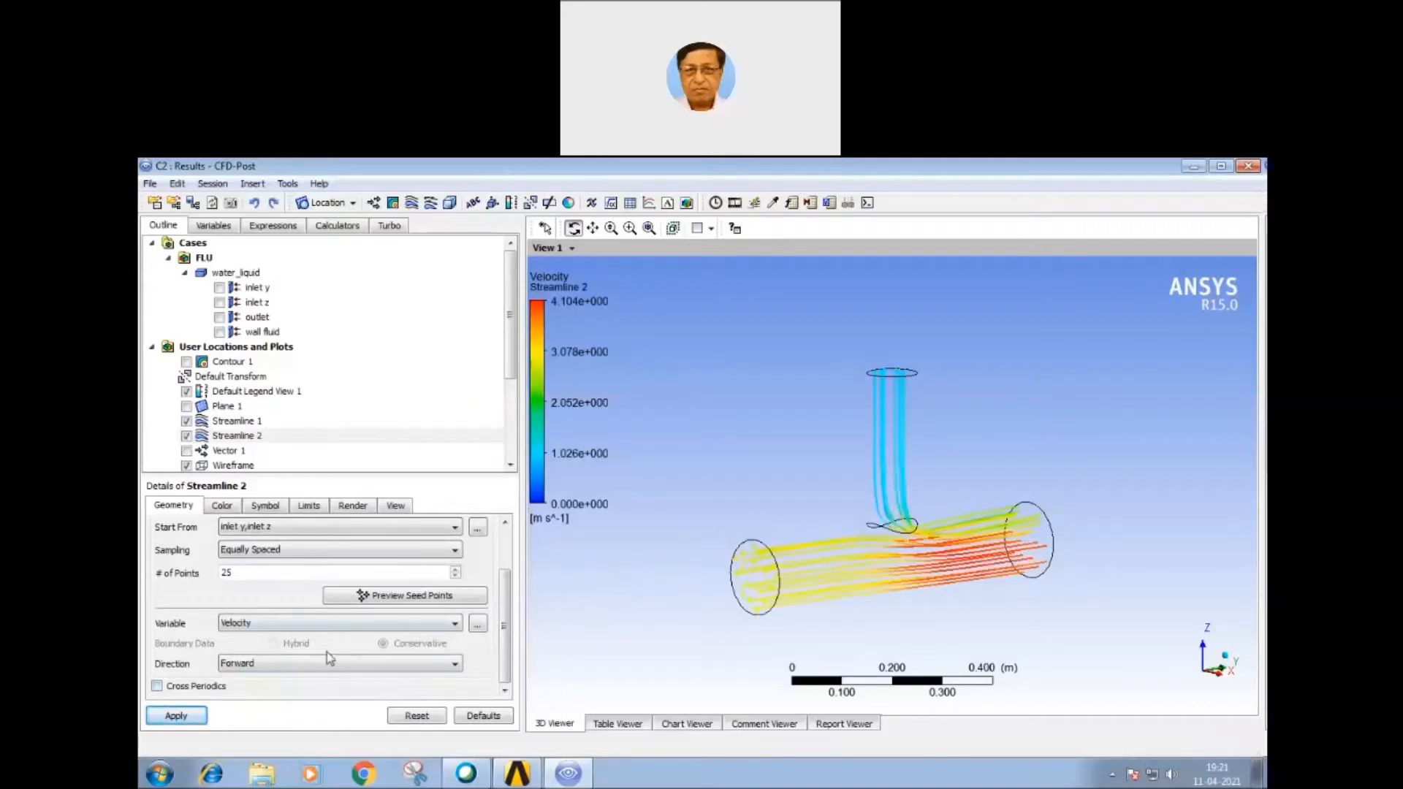
Step: Turn Cross Periodics back on for Streamline 2 and regenerate the streamlines
{"action": "left_click", "coordinate": [157, 686]}
{"action": "left_click", "coordinate": [175, 714]}
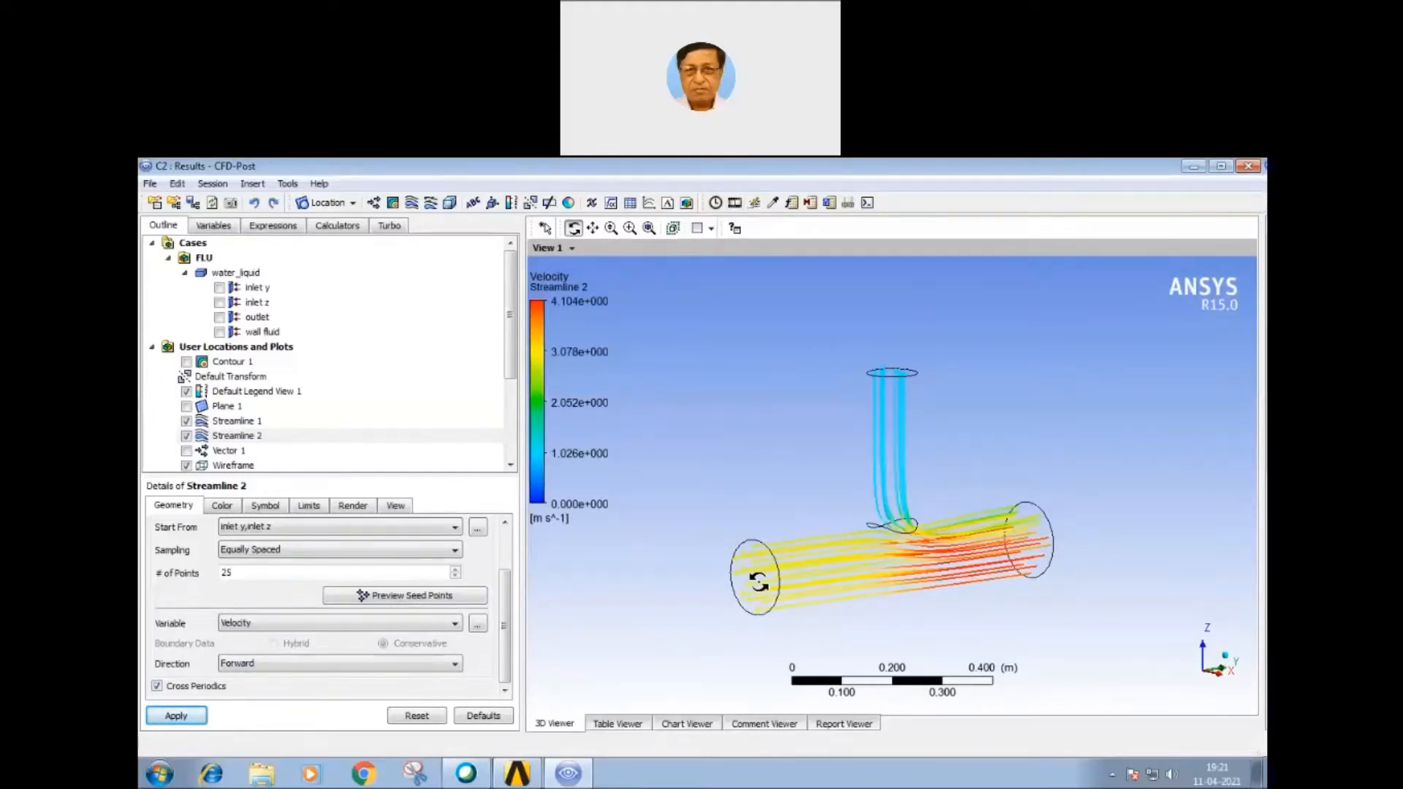
Step: Play a quick animation of Streamline 2, stop it and close the animation settings
{"action": "left_click", "coordinate": [735, 203]}
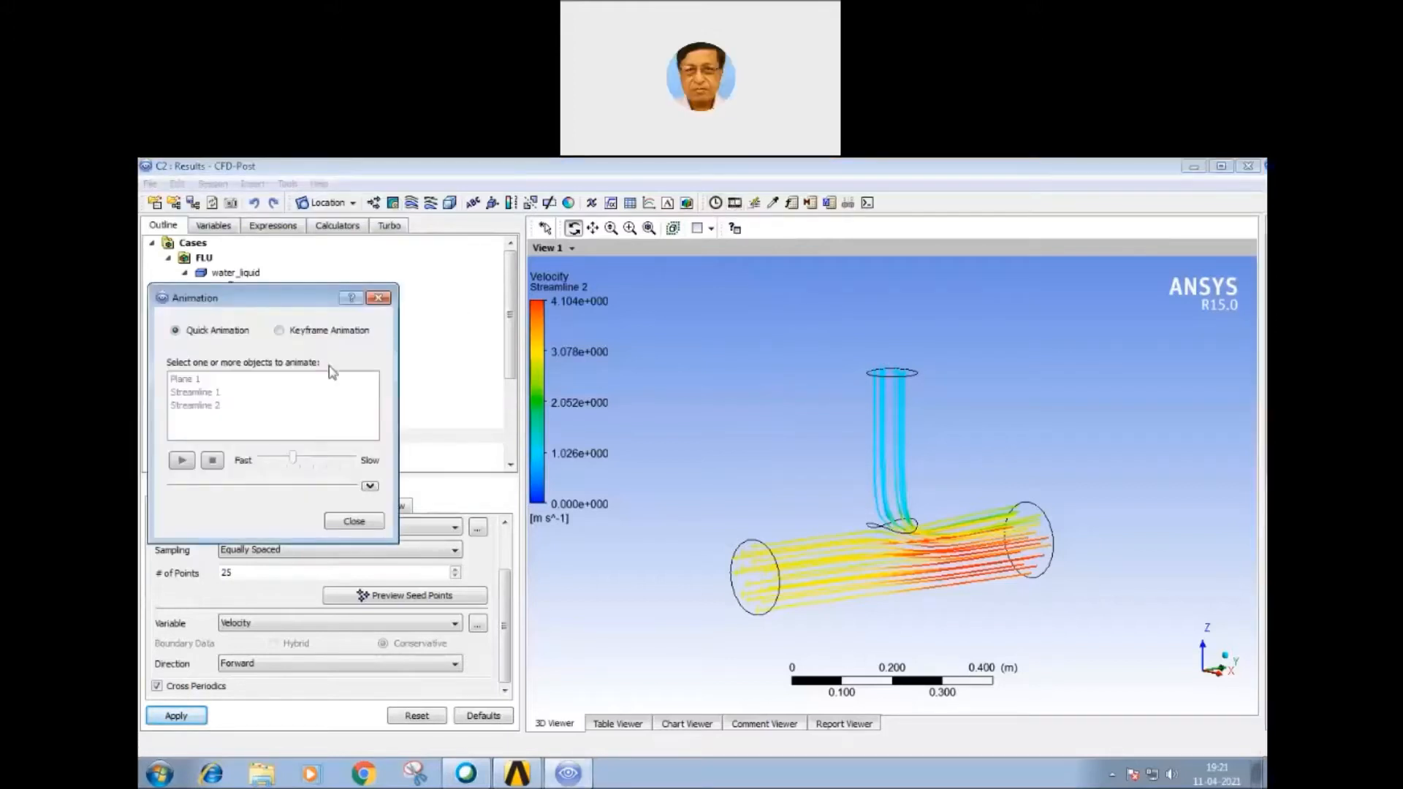
{"action": "left_click", "coordinate": [205, 406]}
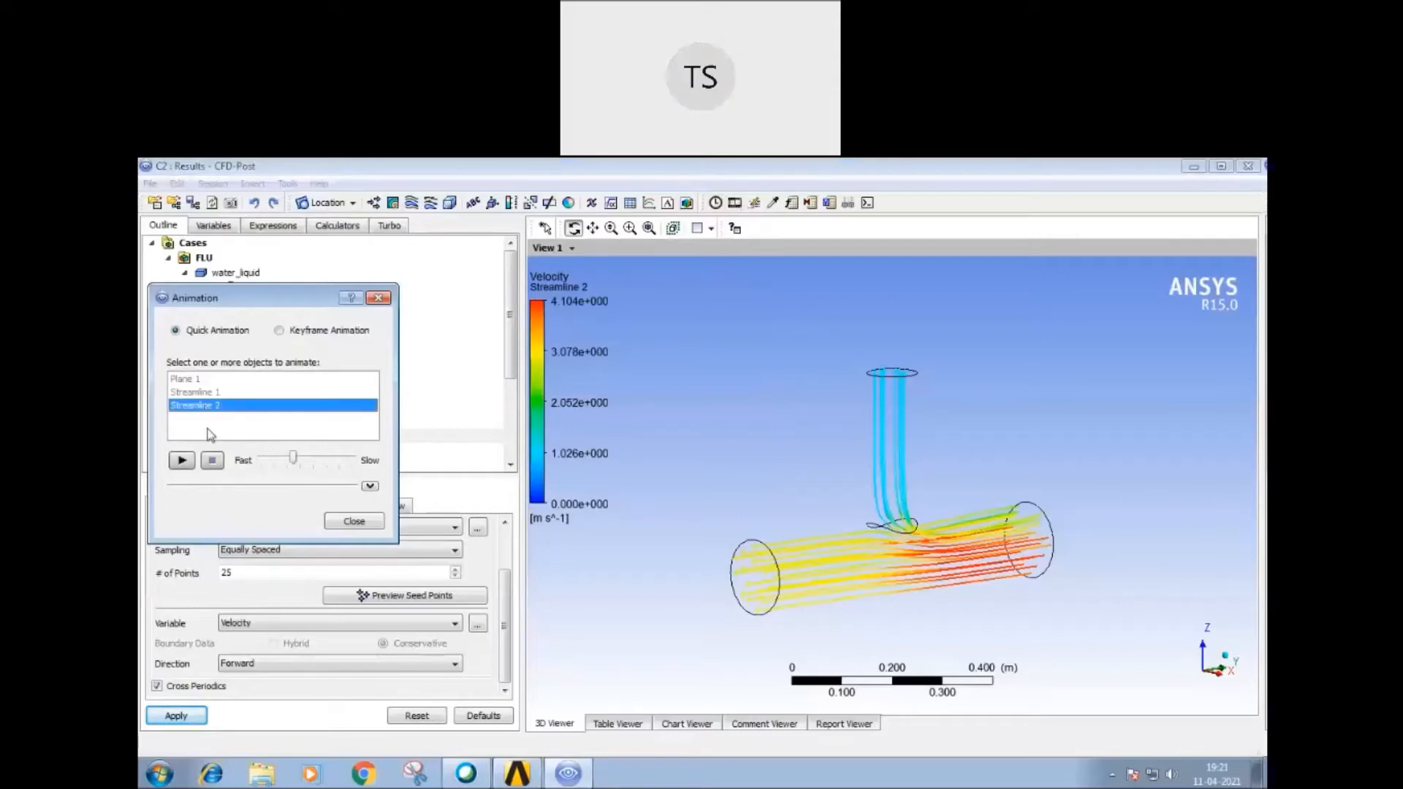
{"action": "left_click", "coordinate": [181, 461]}
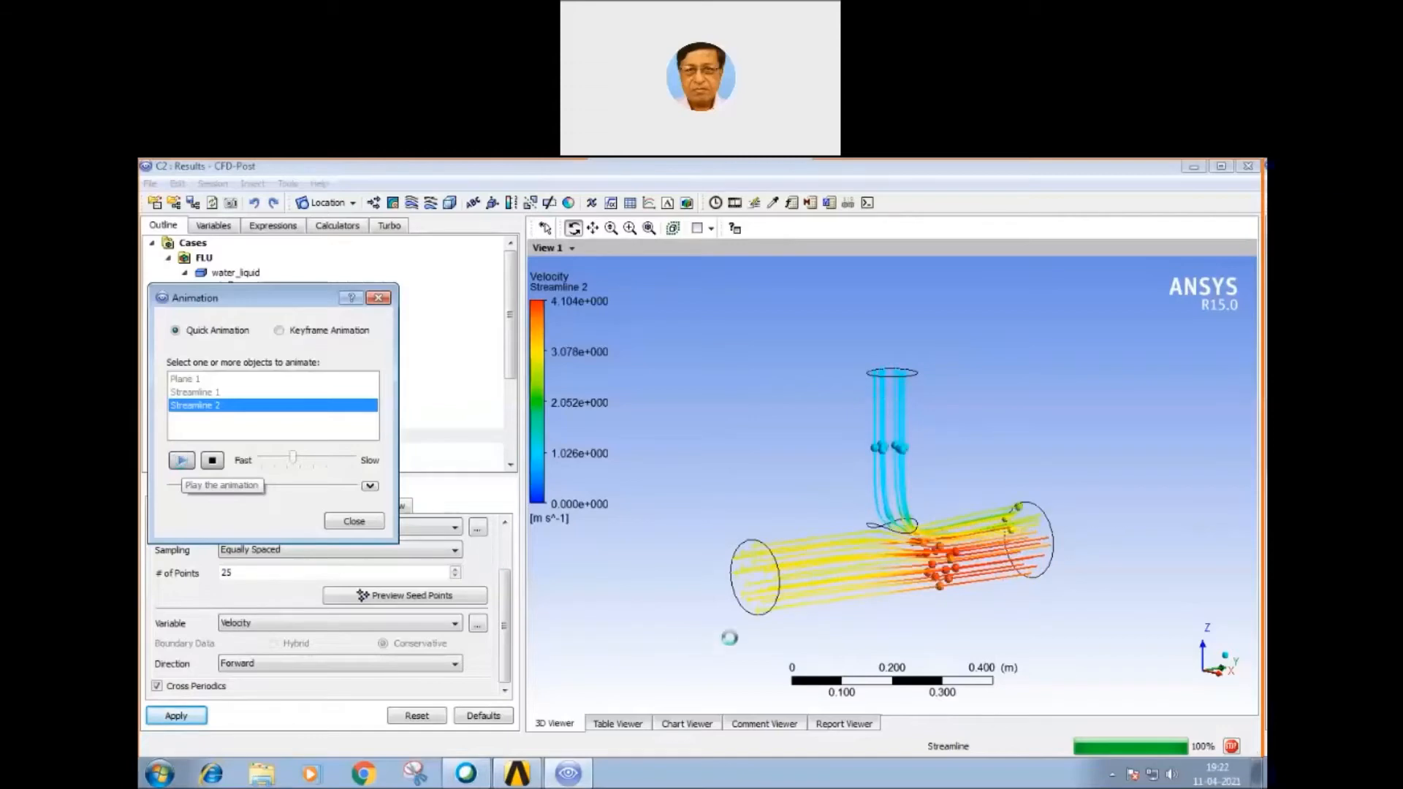
{"action": "left_click", "coordinate": [181, 461]}
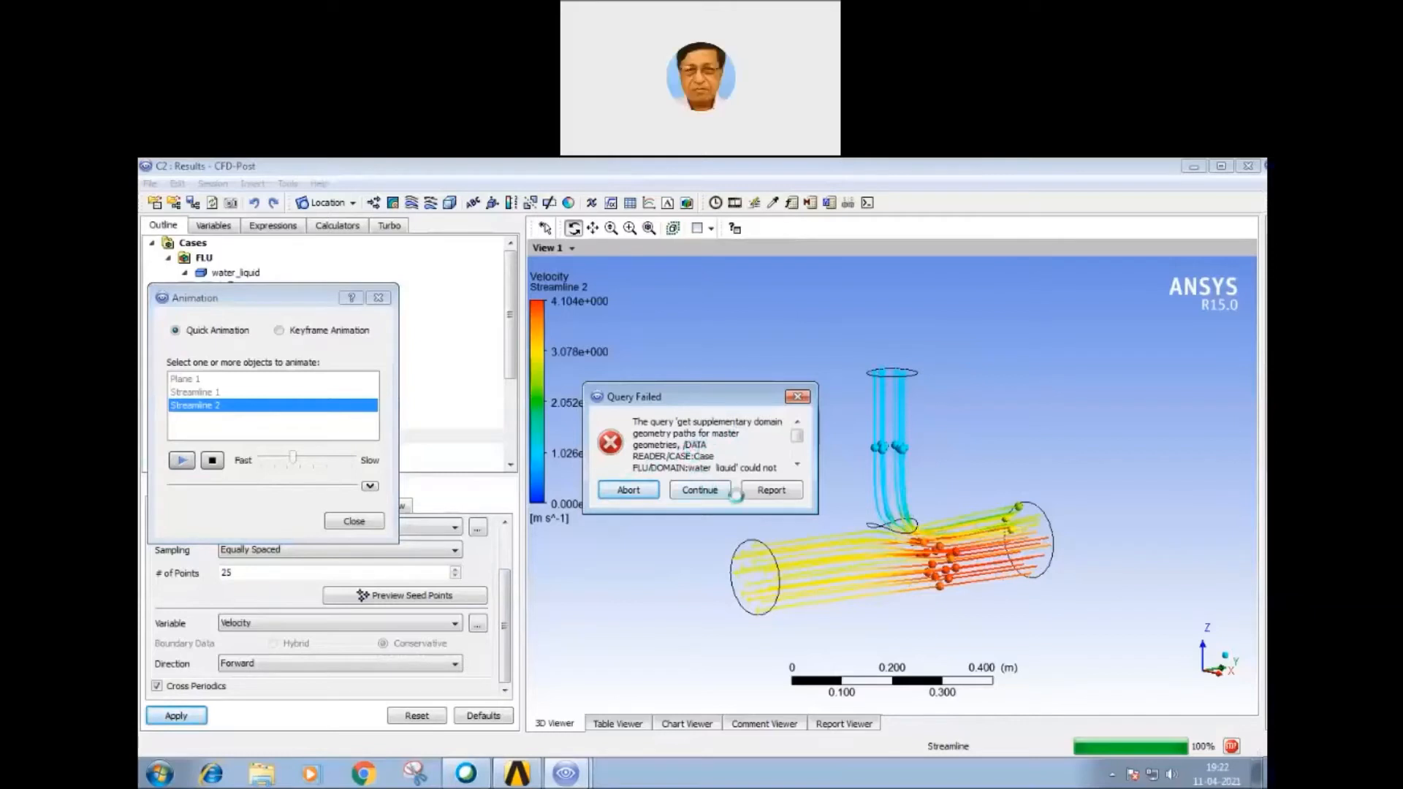
{"action": "left_click", "coordinate": [797, 396]}
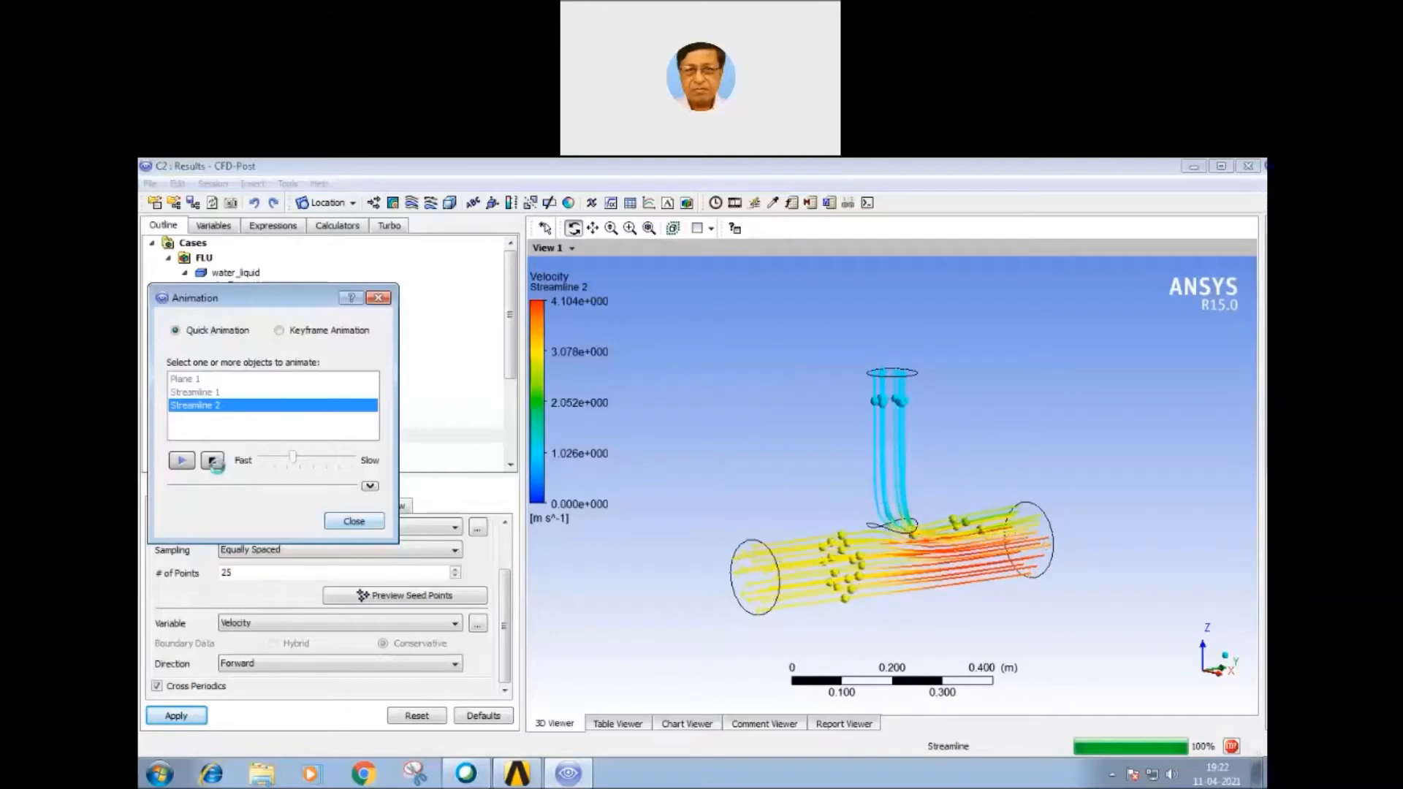
{"action": "left_click", "coordinate": [354, 521]}
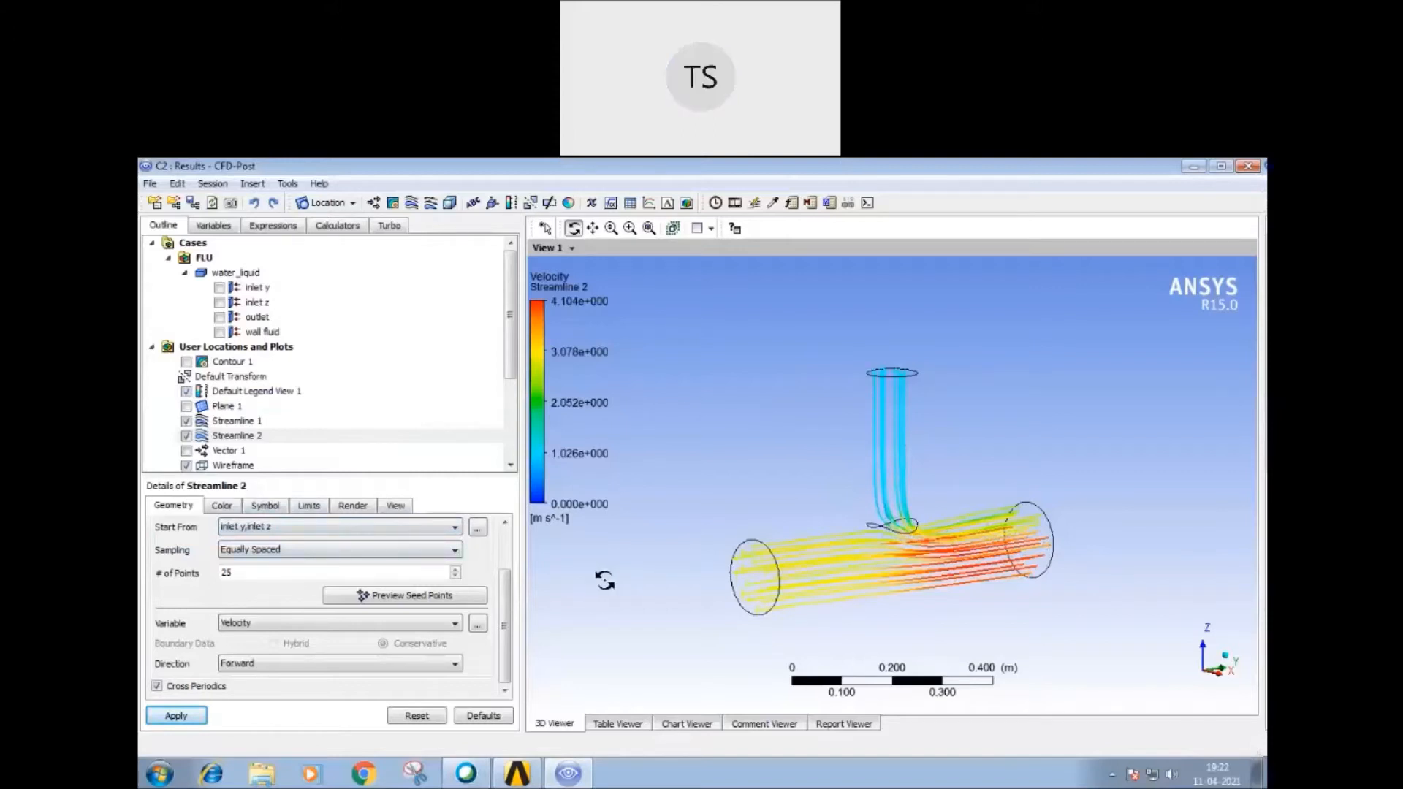
Step: Reopen the animation settings, replay the Streamline 2 quick animation and stop it
{"action": "left_click", "coordinate": [734, 203]}
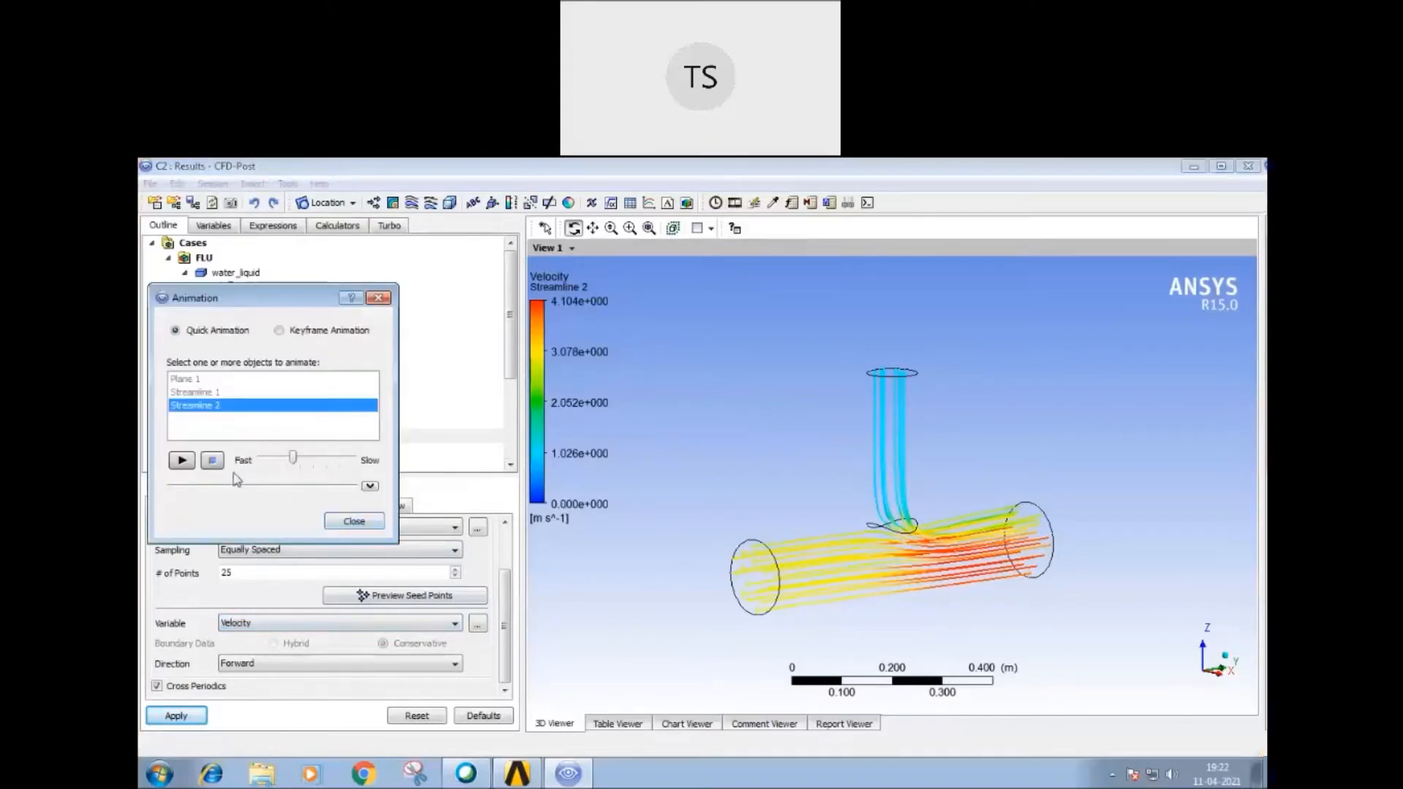
{"action": "left_click", "coordinate": [182, 461]}
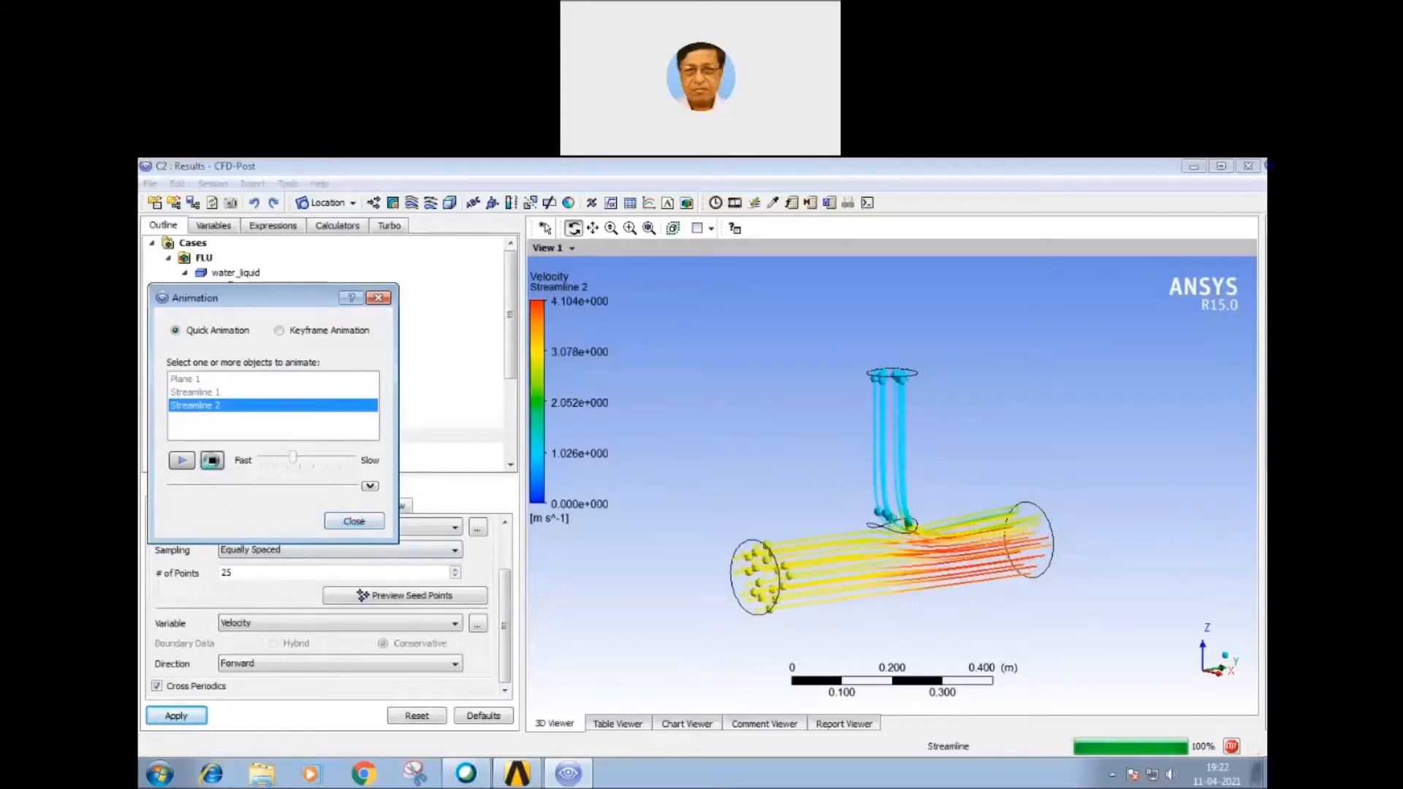
{"action": "left_click", "coordinate": [212, 460]}
Step: Enable saving the Streamline 2 animation as a movie in AVI format and close the animation settings
{"action": "left_click_drag", "start_coordinate": [298, 595], "coordinate": [297, 649]}
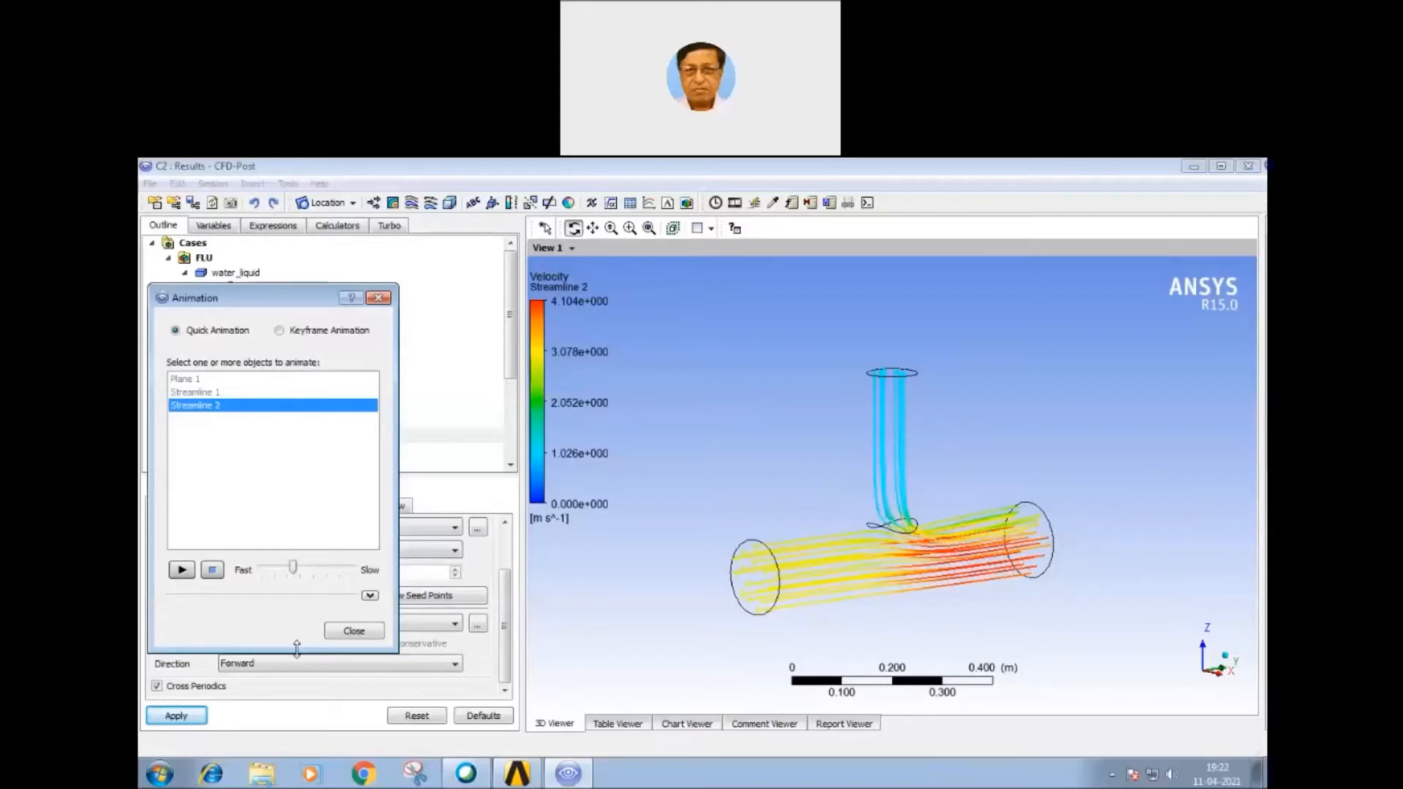
{"action": "left_click", "coordinate": [370, 596]}
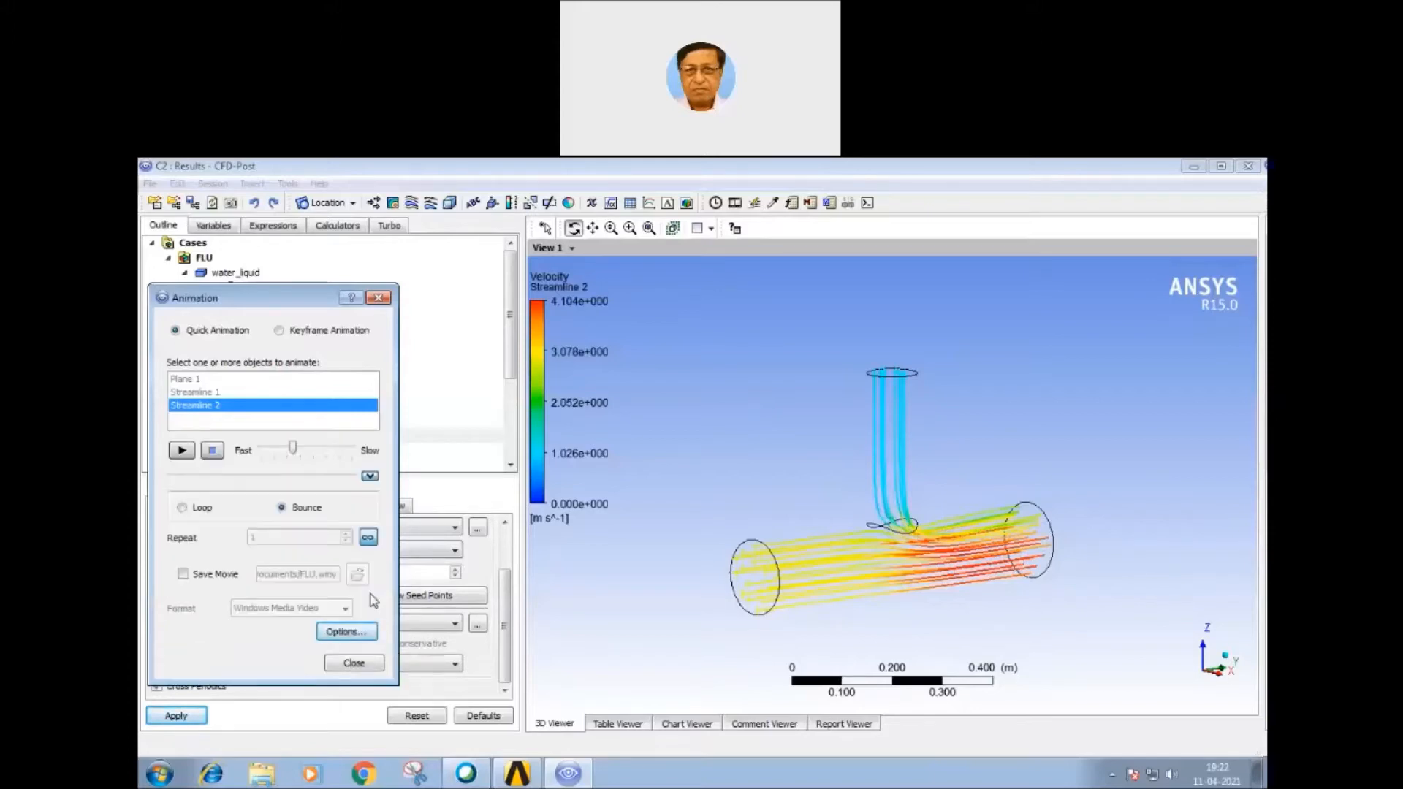
{"action": "left_click", "coordinate": [183, 574]}
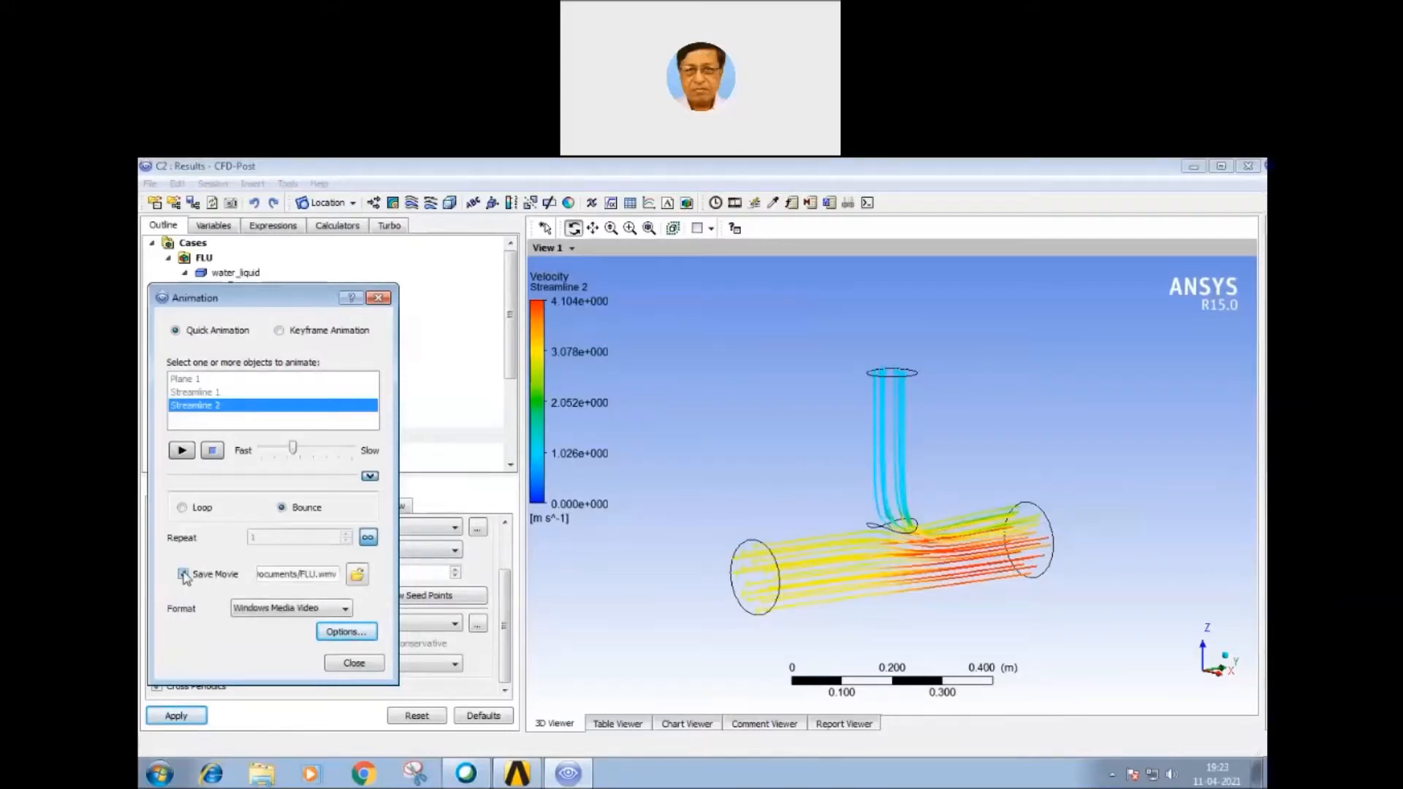
{"action": "left_click", "coordinate": [344, 610]}
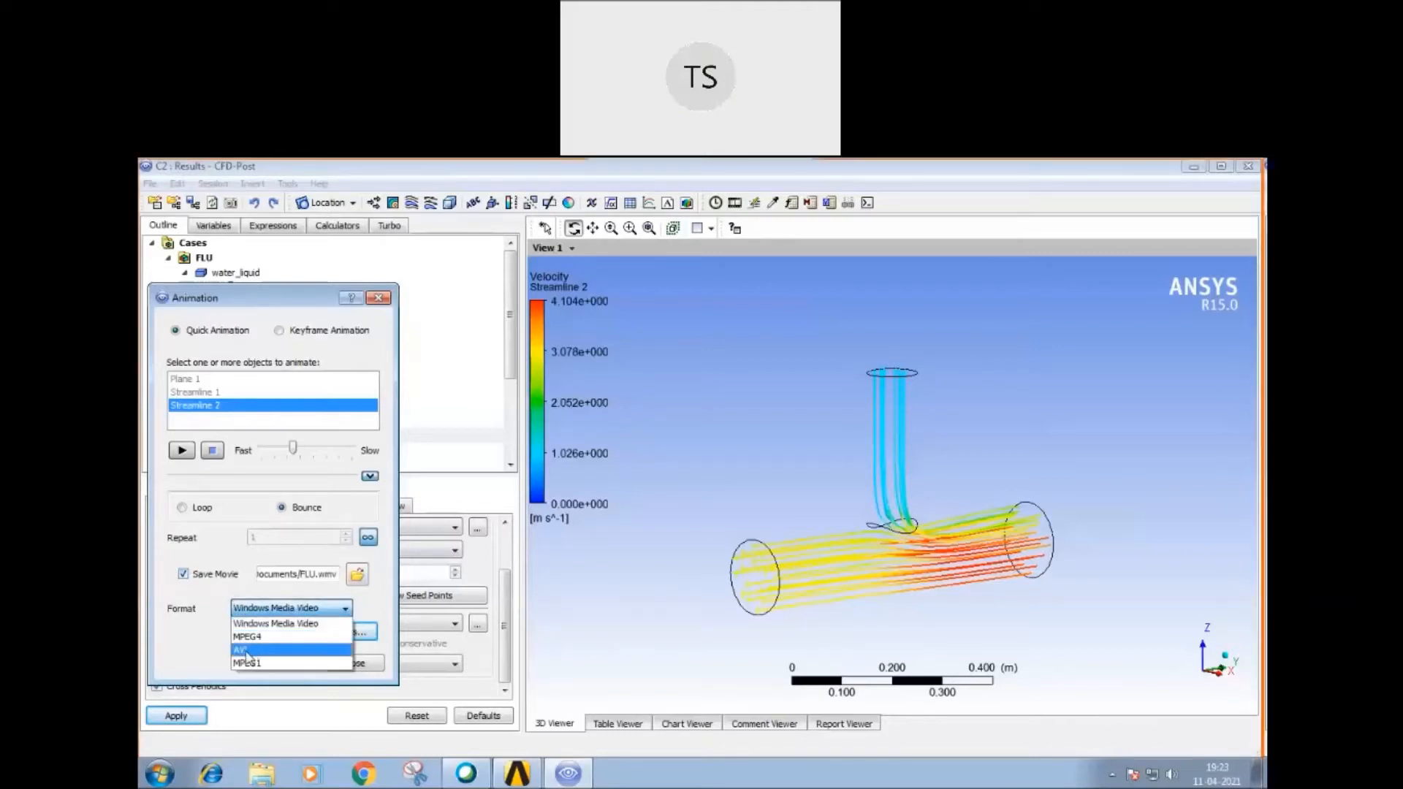
{"action": "left_click", "coordinate": [338, 650]}
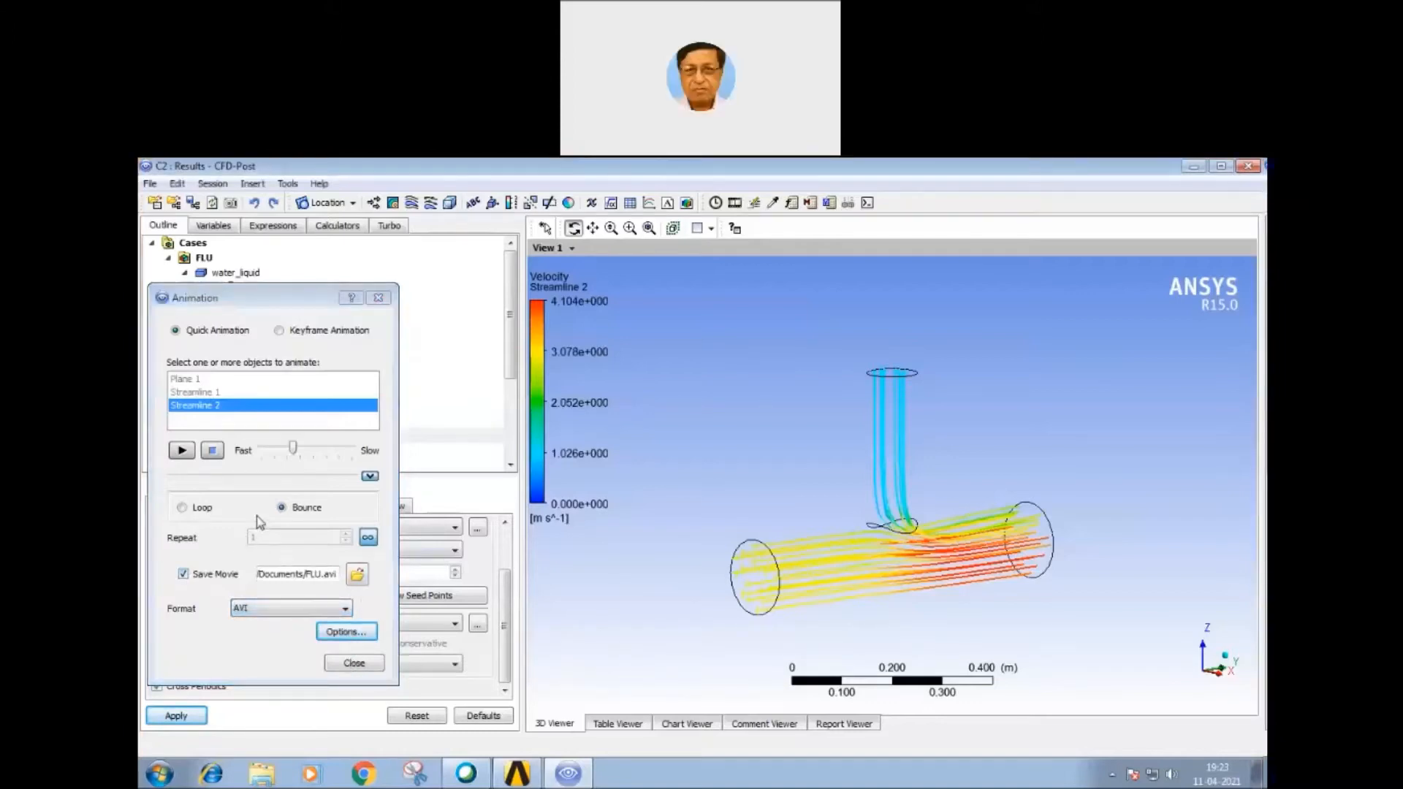
{"action": "left_click", "coordinate": [354, 663]}
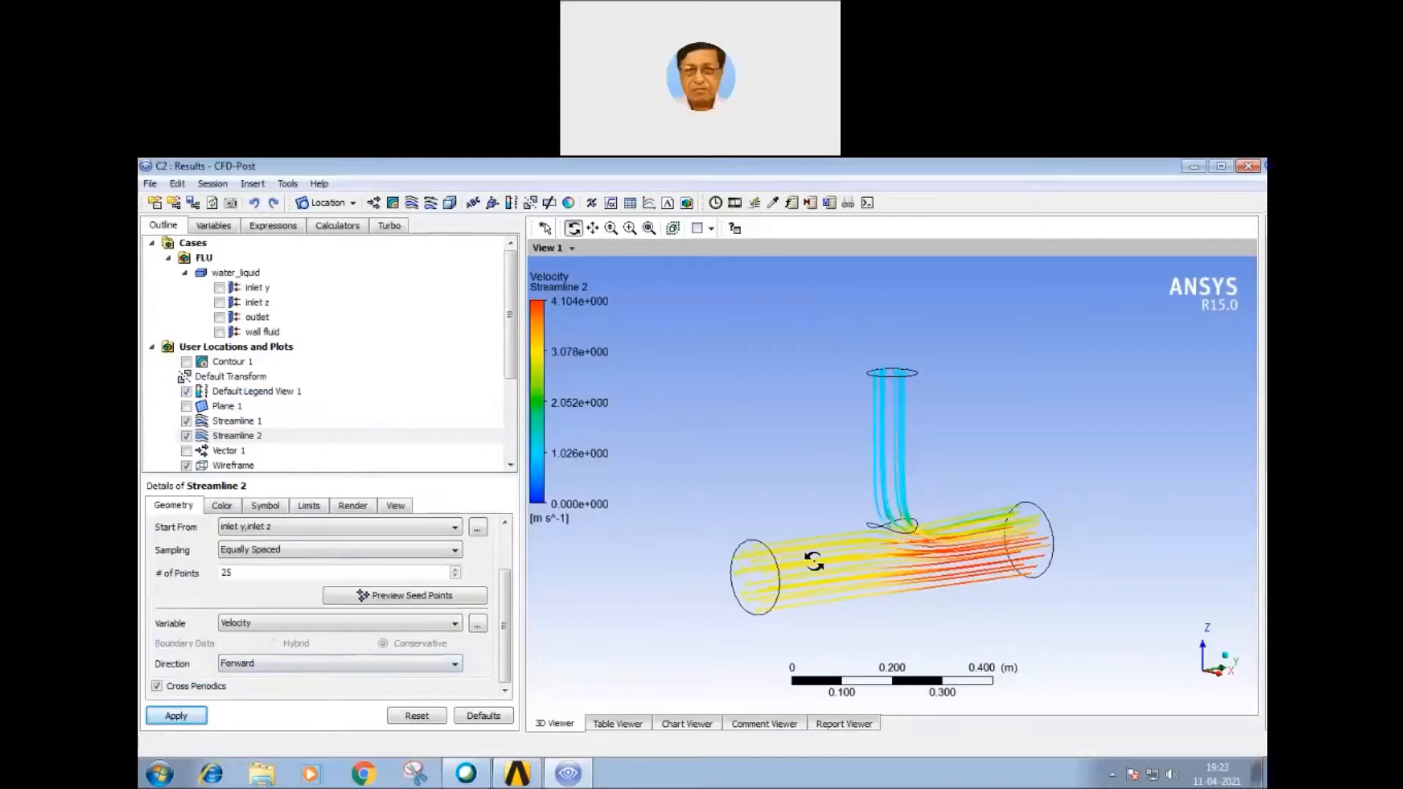
Step: Hide Streamline 2 and reapply its settings while switching Cross Periodics off and back on
{"action": "left_click", "coordinate": [245, 423]}
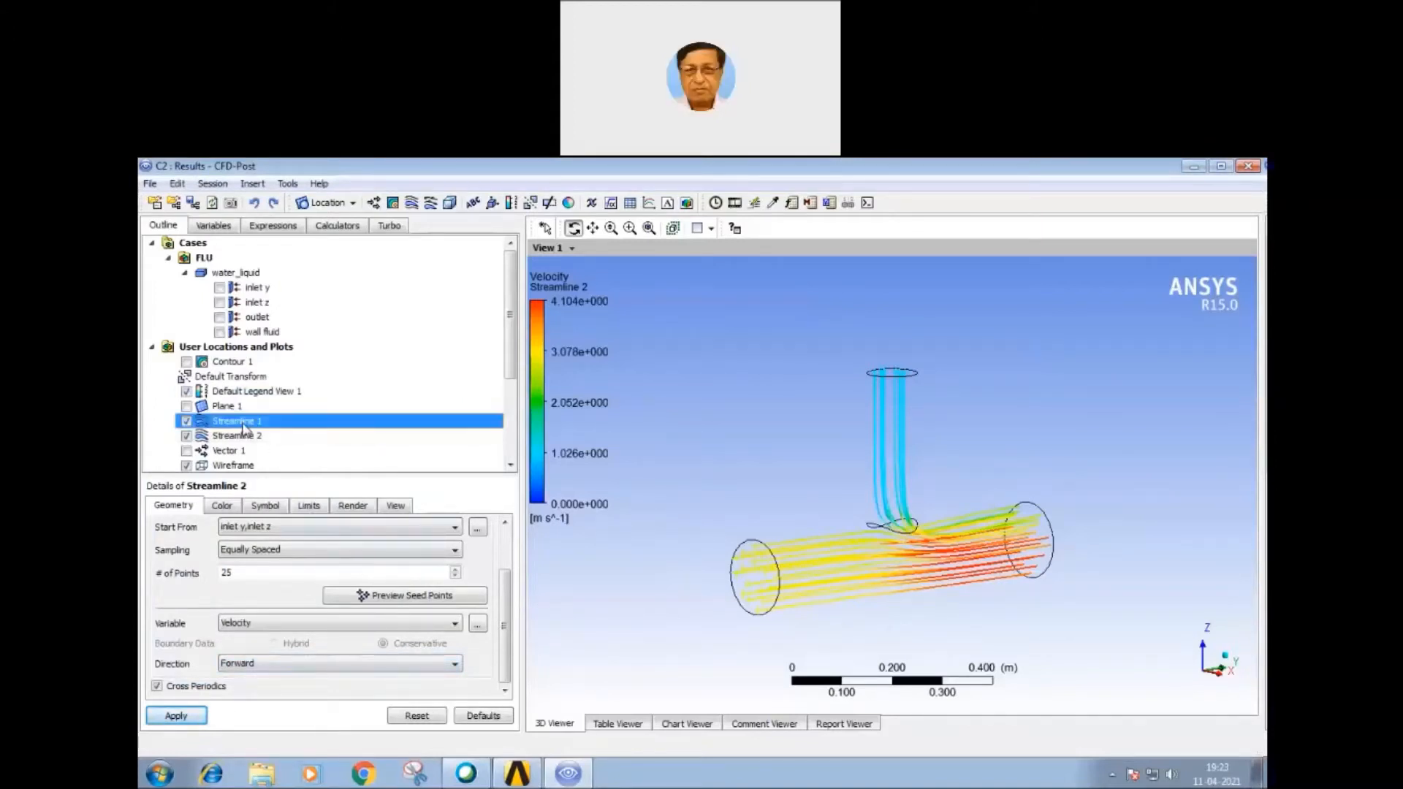
{"action": "left_click", "coordinate": [186, 436]}
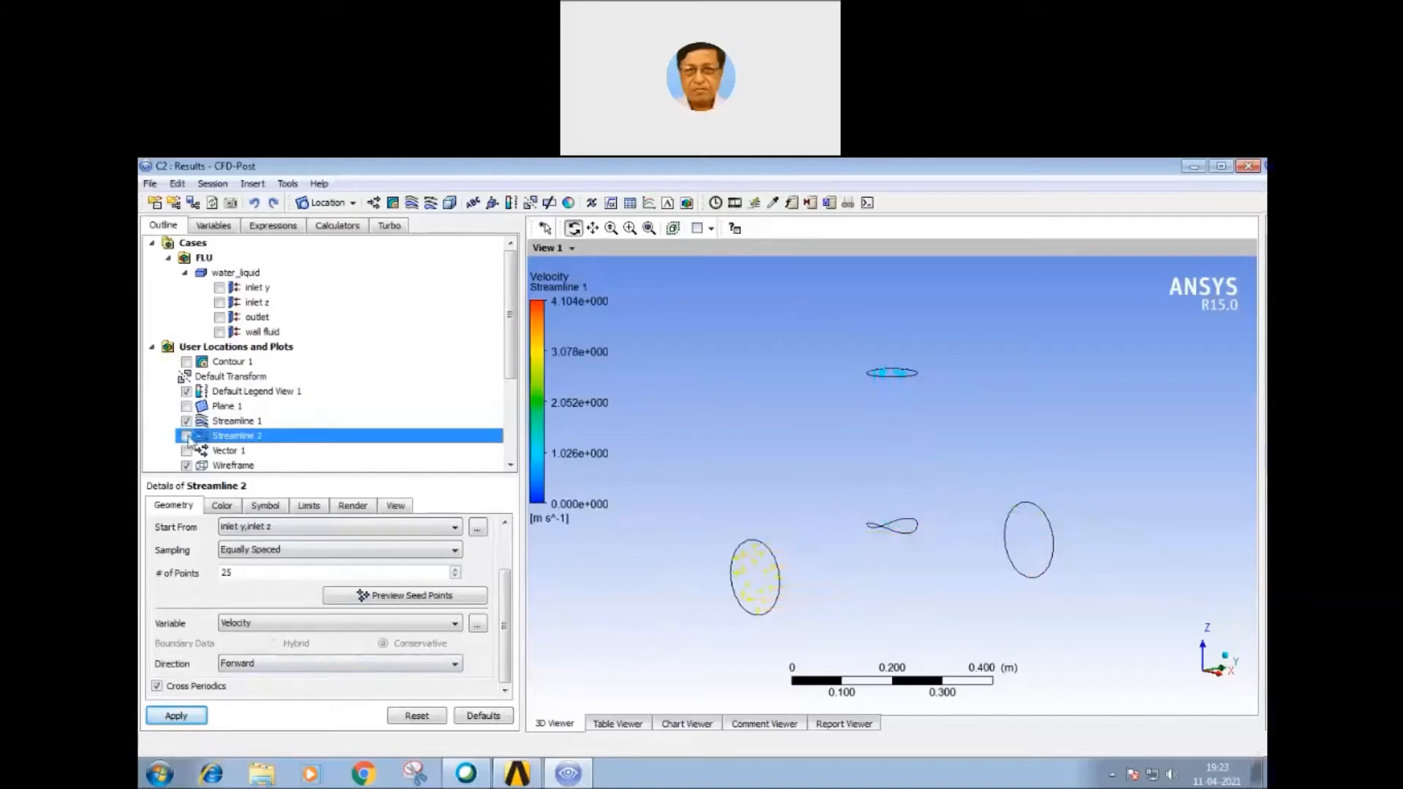
{"action": "left_click", "coordinate": [157, 686]}
{"action": "left_click", "coordinate": [175, 717]}
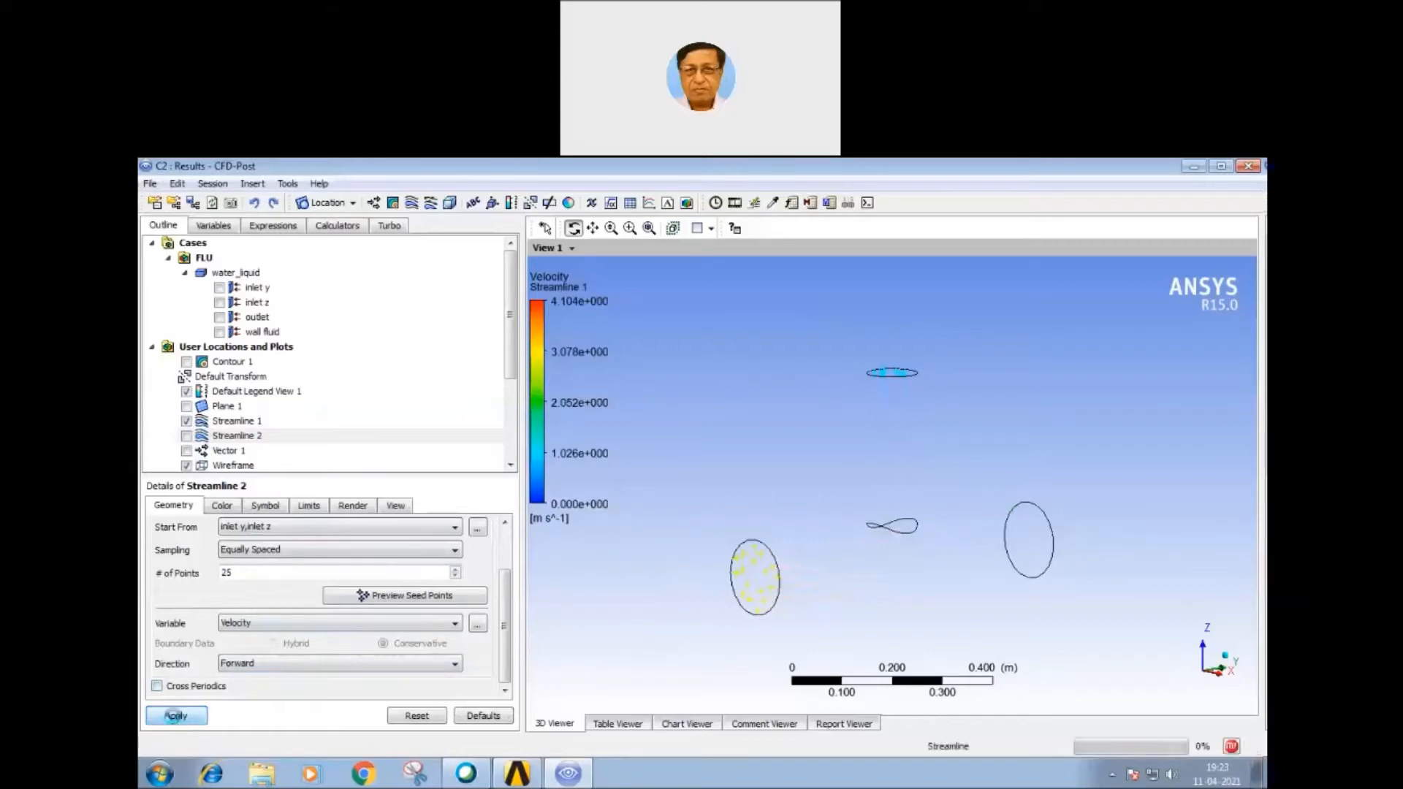
{"action": "left_click", "coordinate": [170, 714]}
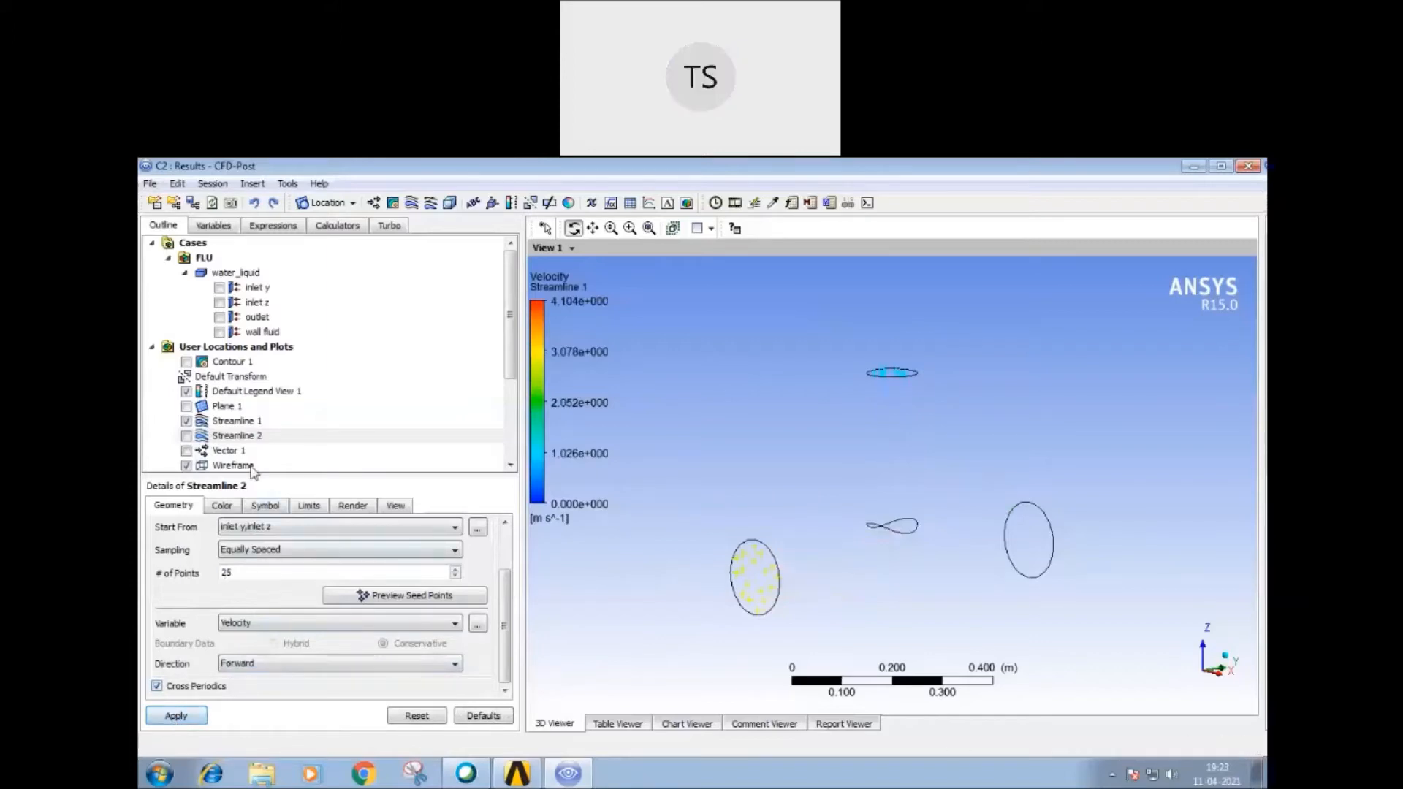
Step: Compare Streamline 1 and Streamline 2 by toggling their visibility, then leave only Streamline 2 displayed and Streamline 1 hidden
{"action": "left_click", "coordinate": [238, 422]}
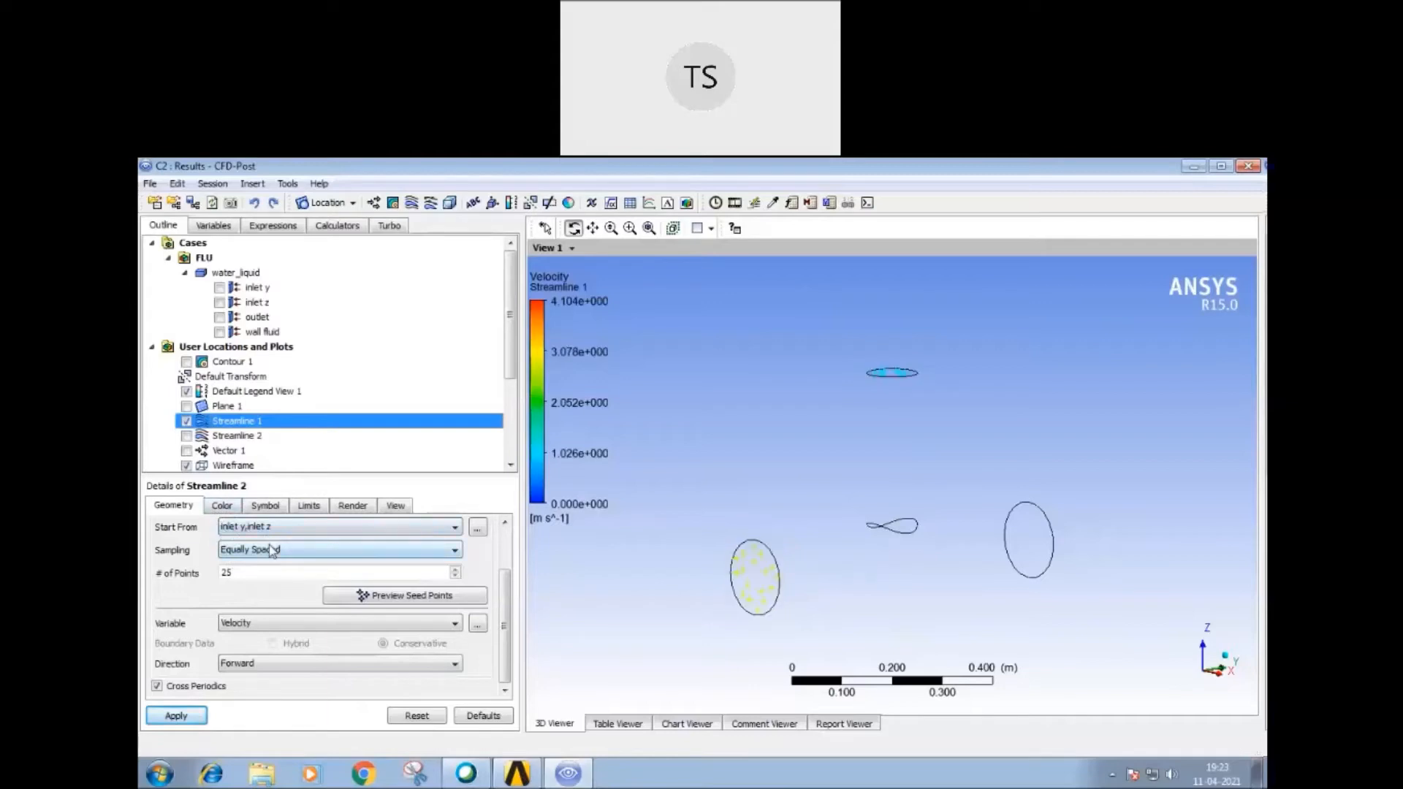
{"action": "left_click", "coordinate": [189, 439]}
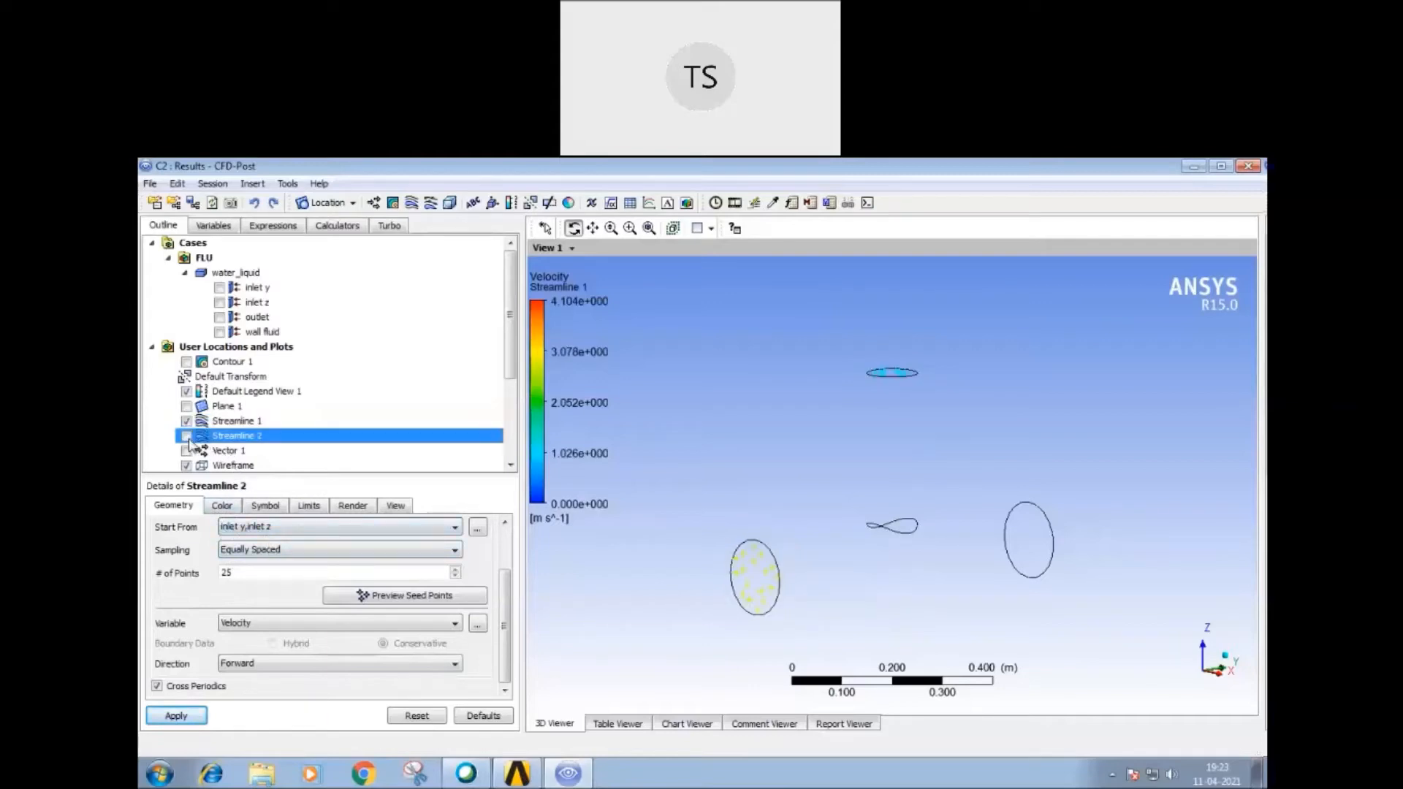
{"action": "left_click", "coordinate": [186, 436]}
{"action": "left_click", "coordinate": [186, 421]}
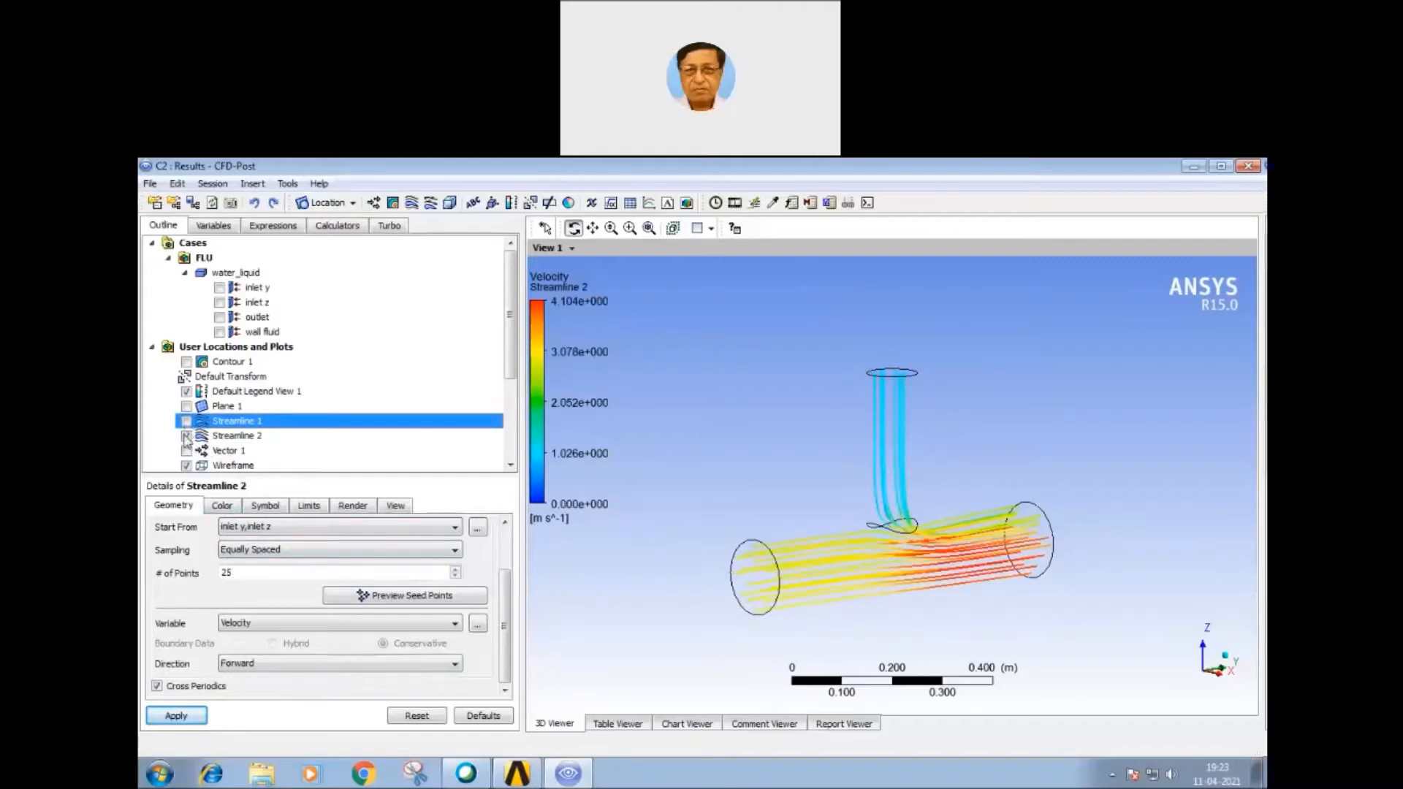
{"action": "left_click", "coordinate": [186, 435]}
{"action": "left_click", "coordinate": [186, 422]}
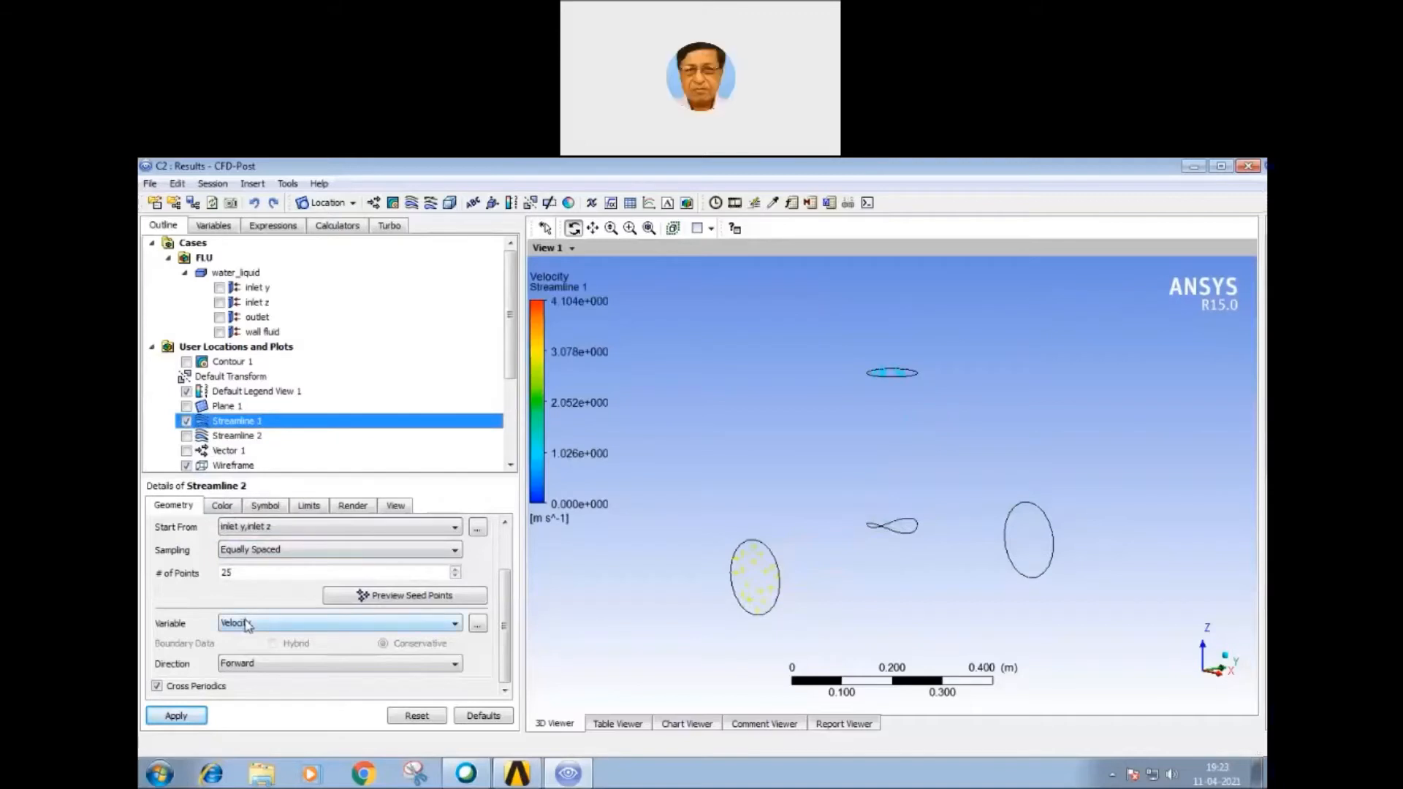
{"action": "left_click", "coordinate": [186, 436]}
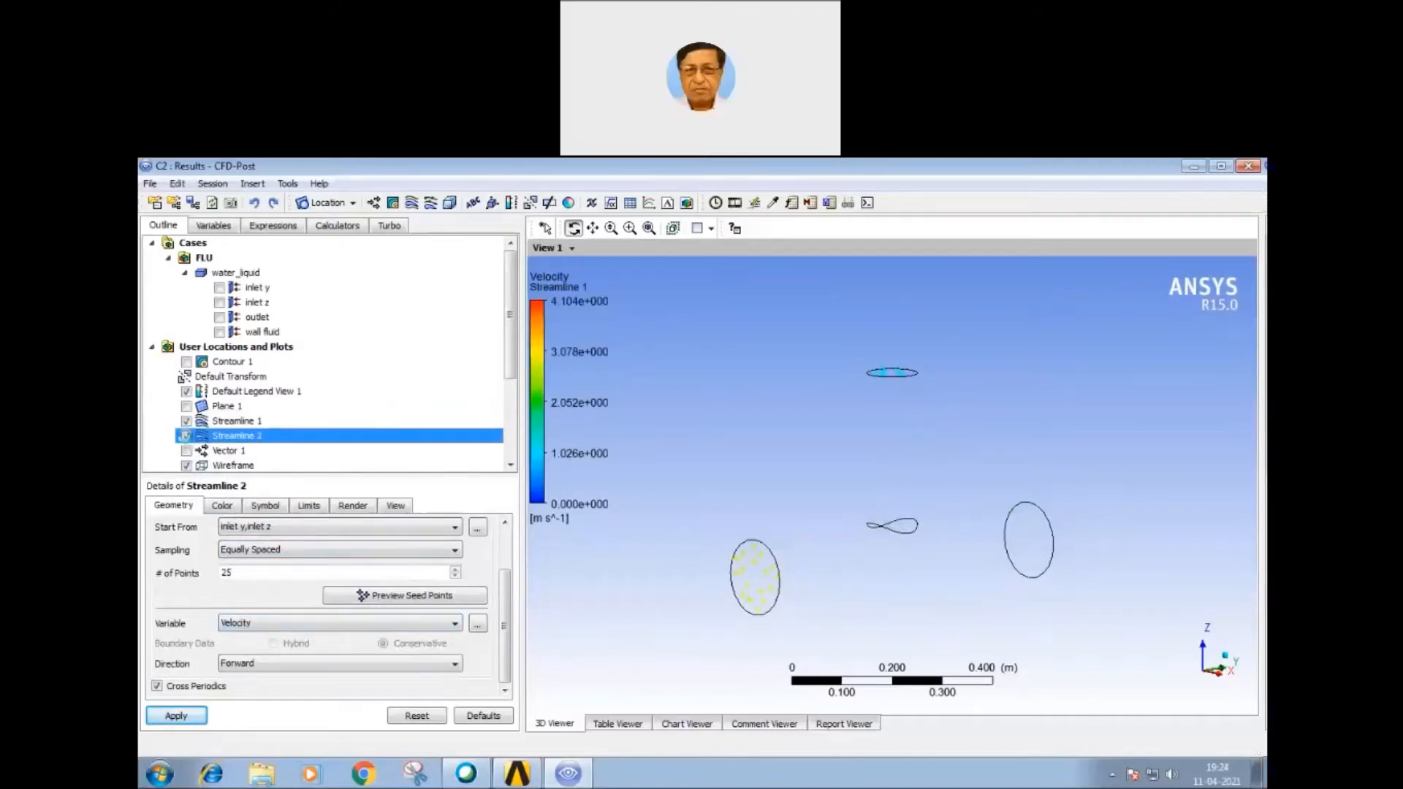
{"action": "left_click", "coordinate": [187, 422]}
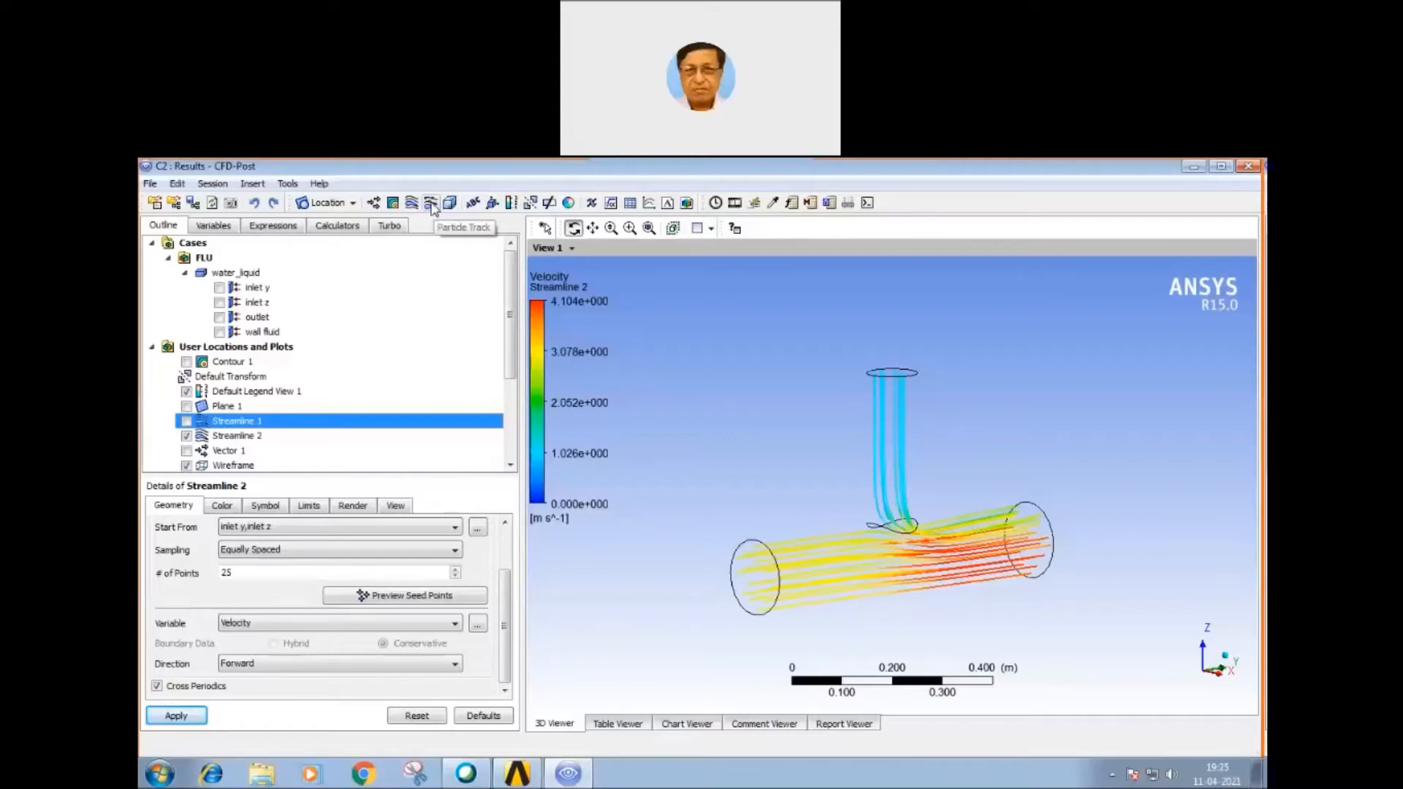
Step: Try to create Particle Track 1 using CFX-4 Tracks From File, up to 25 tracks and no track file
{"action": "left_click", "coordinate": [431, 204]}
{"action": "left_click", "coordinate": [472, 268]}
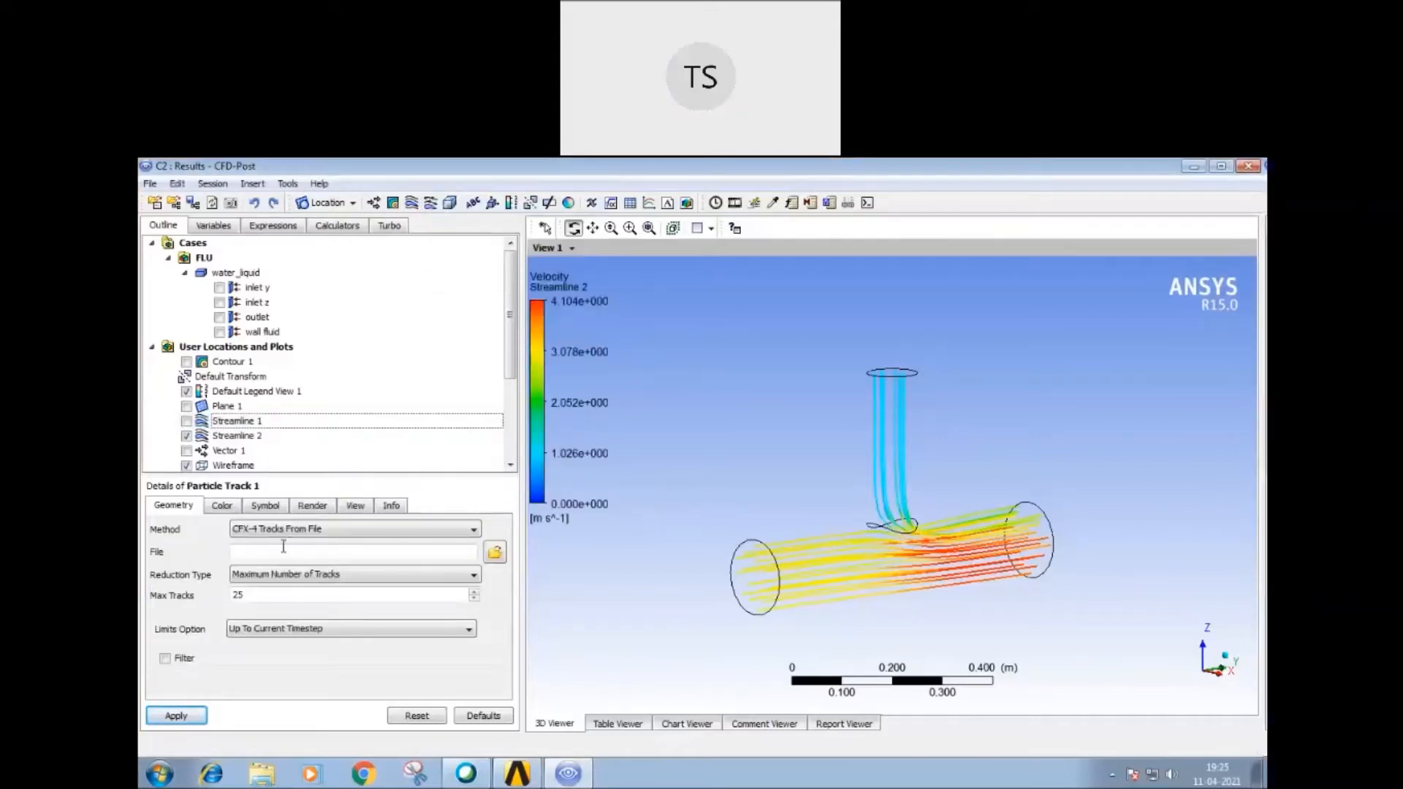
{"action": "left_click", "coordinate": [474, 532]}
{"action": "left_click", "coordinate": [475, 537]}
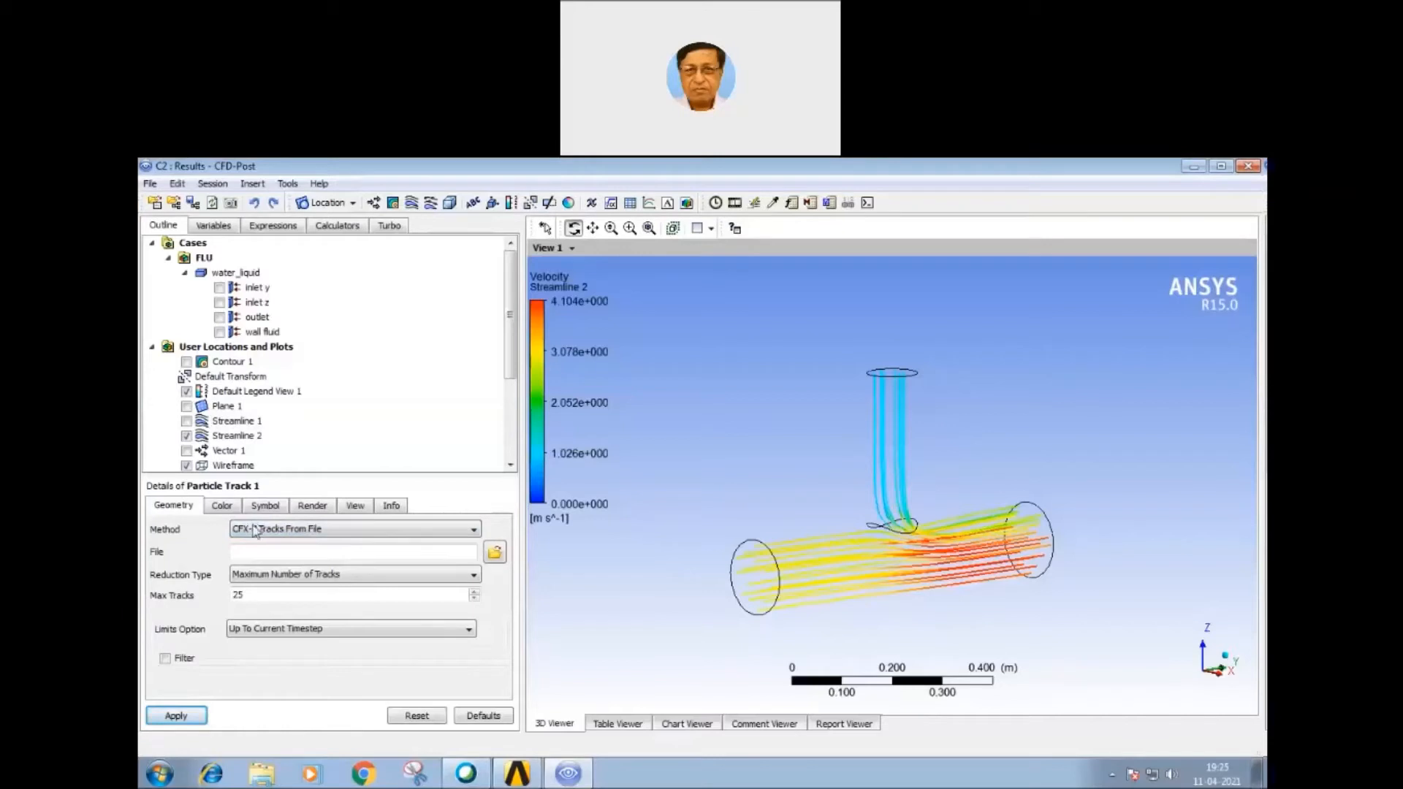
{"action": "left_click", "coordinate": [474, 575]}
{"action": "left_click", "coordinate": [476, 578]}
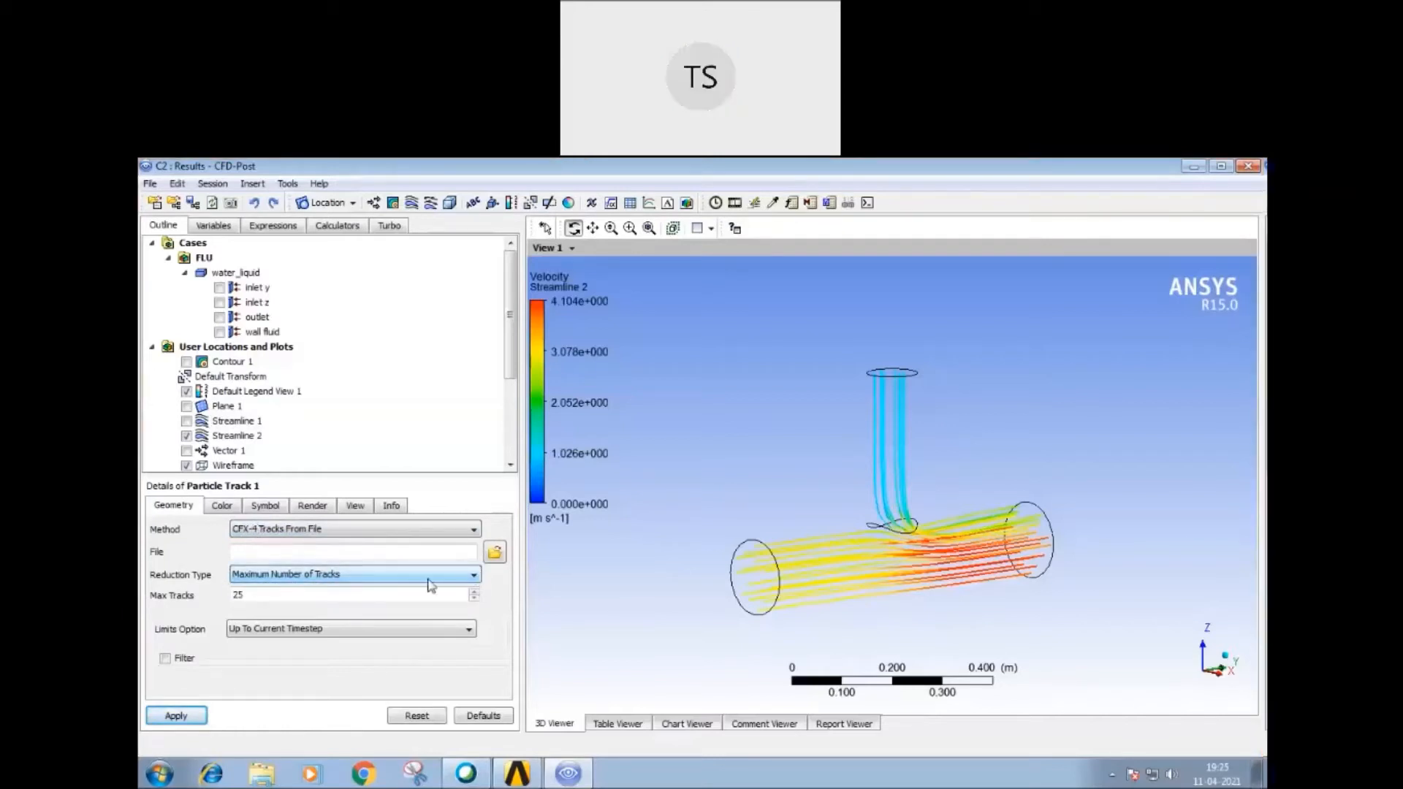
{"action": "left_click", "coordinate": [468, 633]}
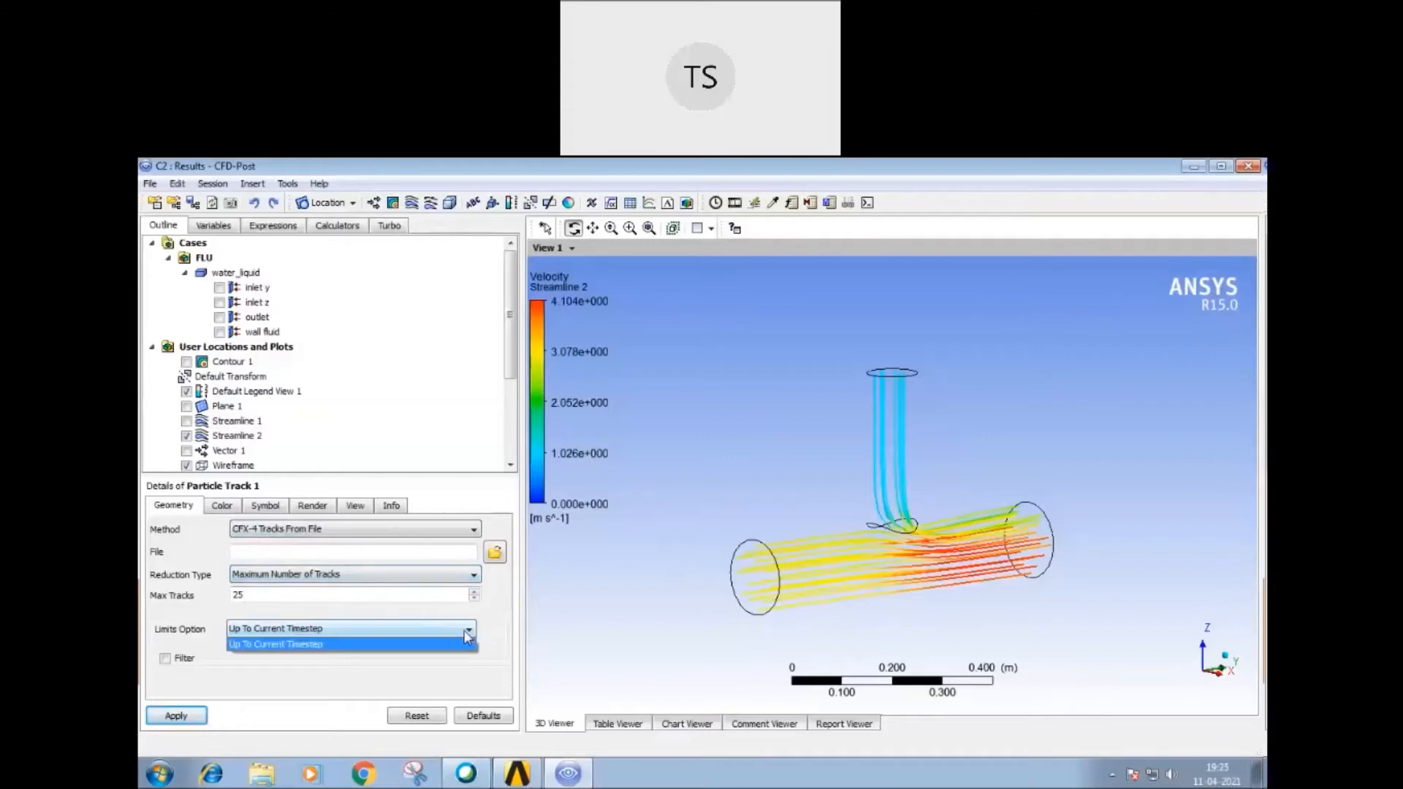
{"action": "left_click", "coordinate": [604, 552]}
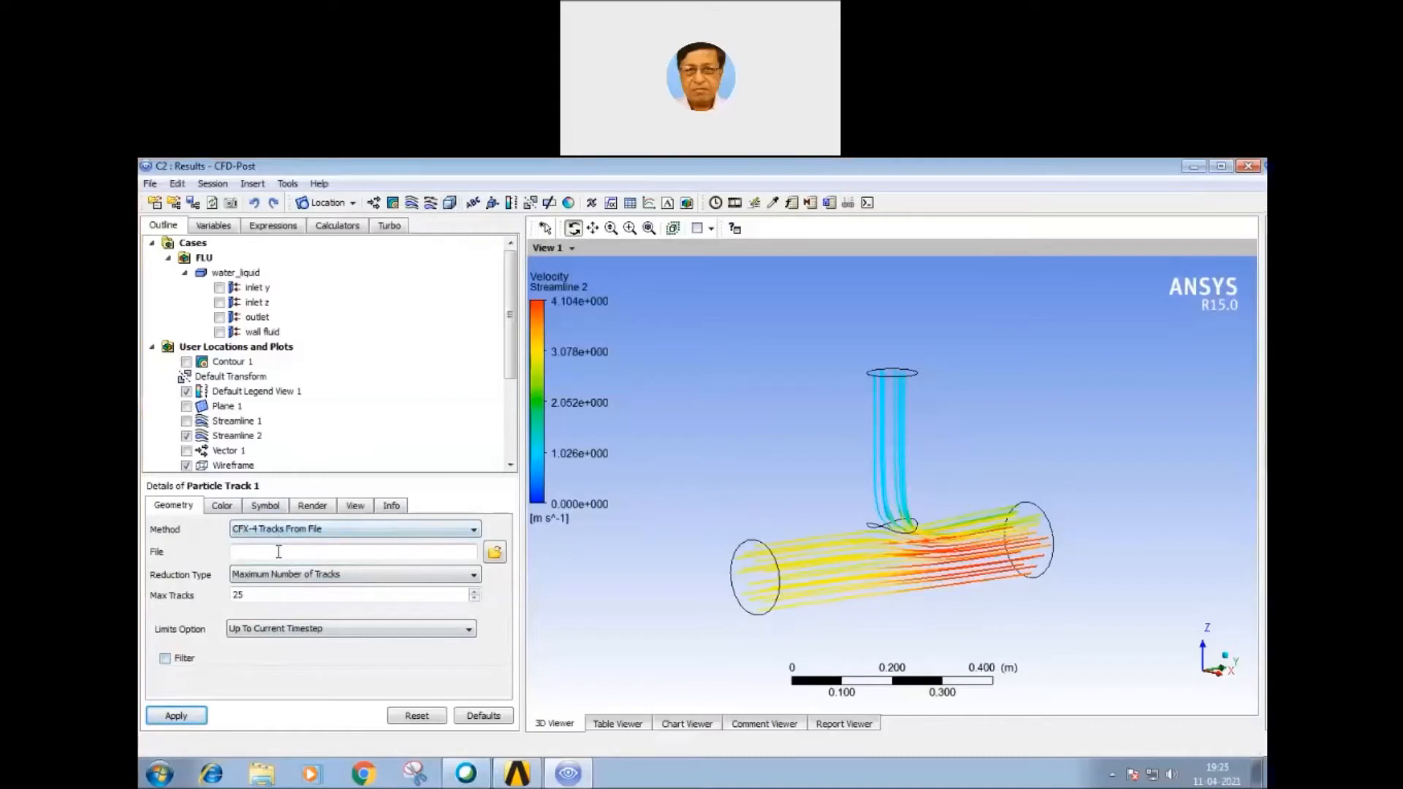
{"action": "left_click", "coordinate": [176, 715]}
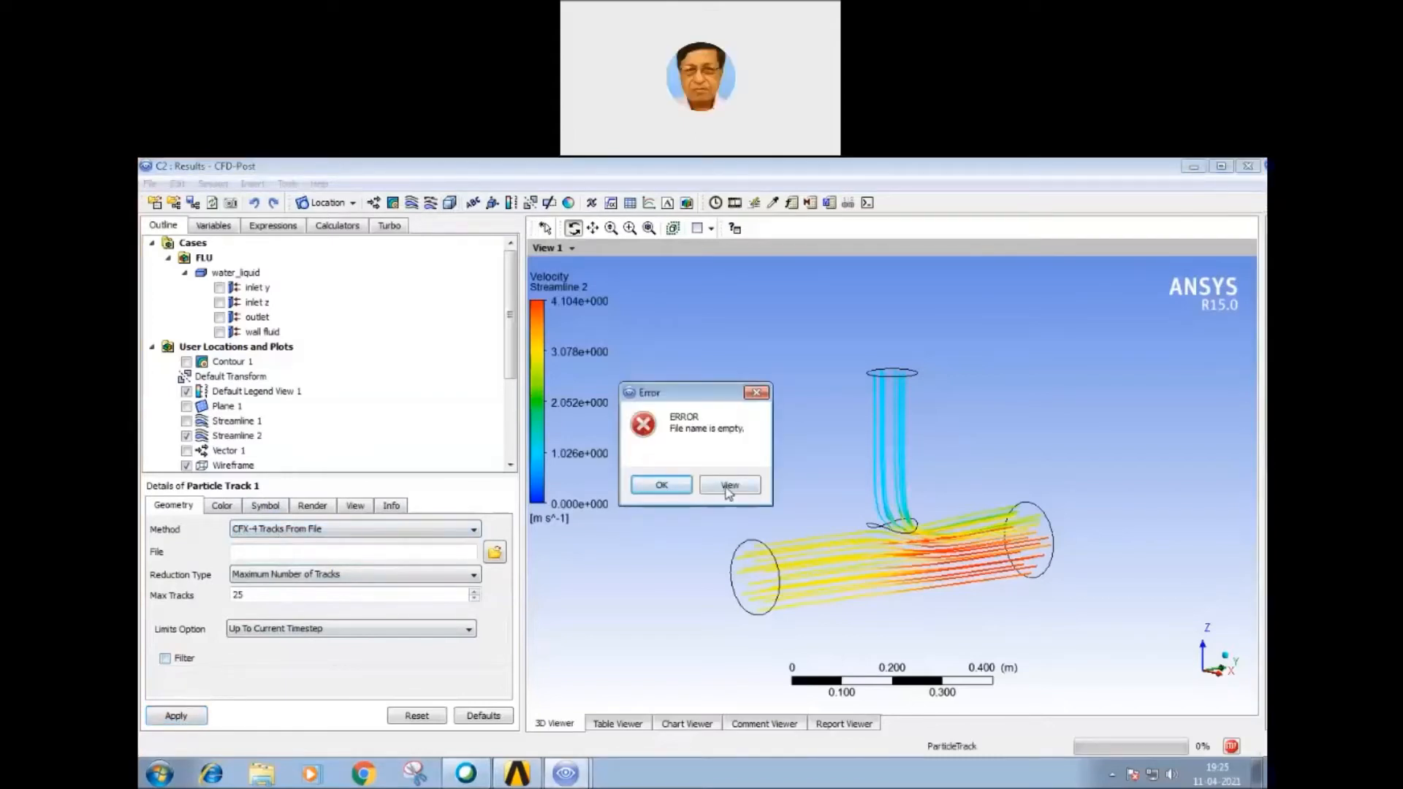
{"action": "left_click", "coordinate": [671, 486]}
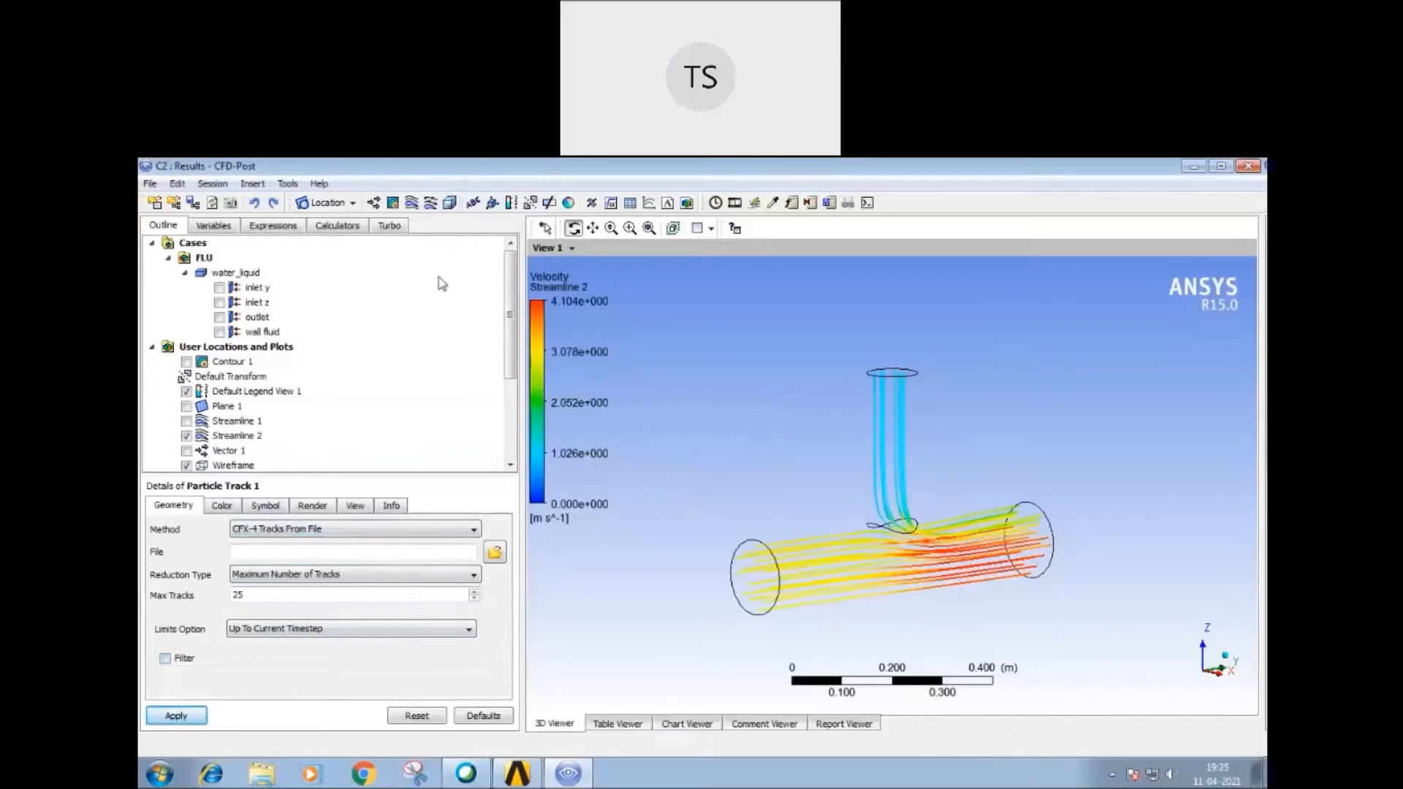
Step: Insert a particle track named Particle Track 1 again and check which methods are available for it
{"action": "left_click", "coordinate": [432, 207]}
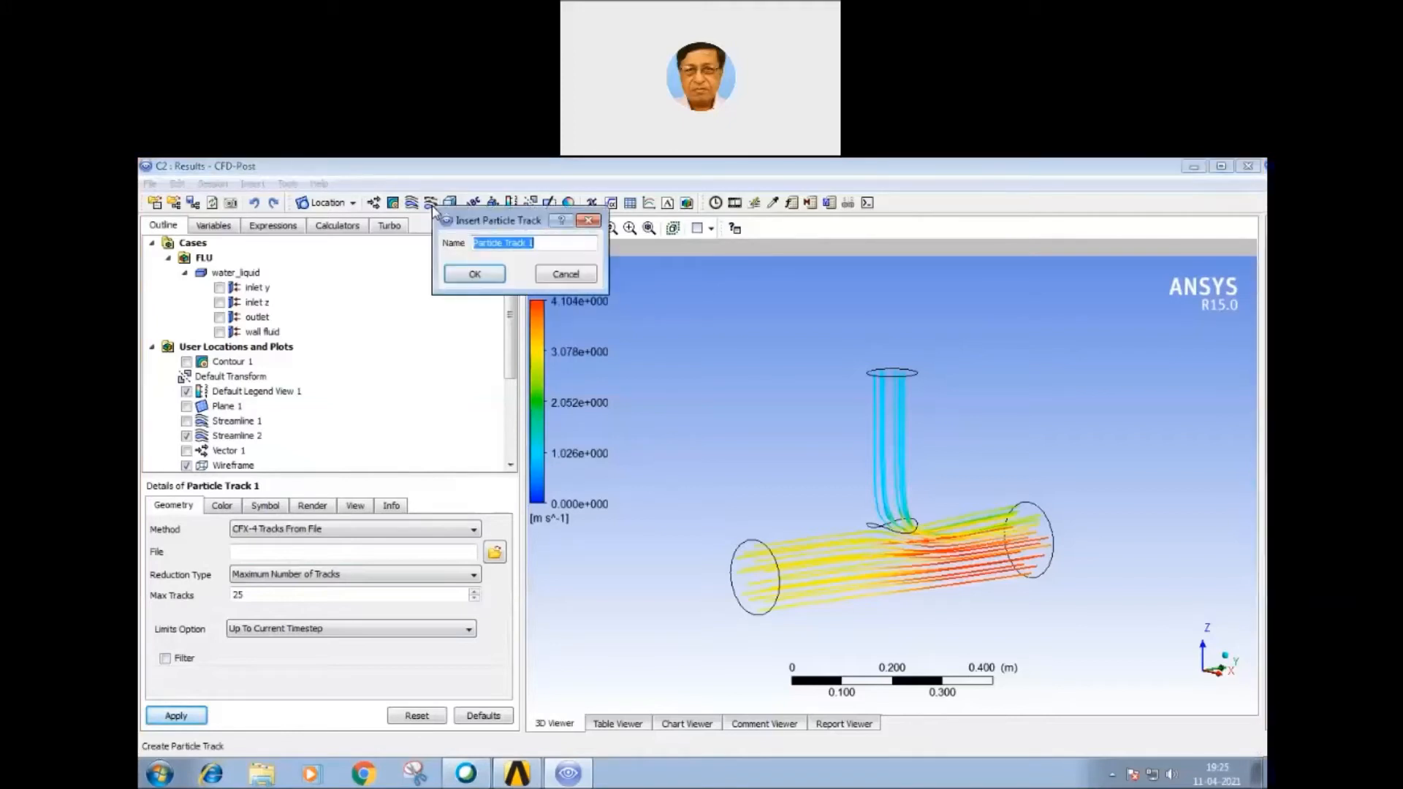
{"action": "left_click", "coordinate": [502, 273]}
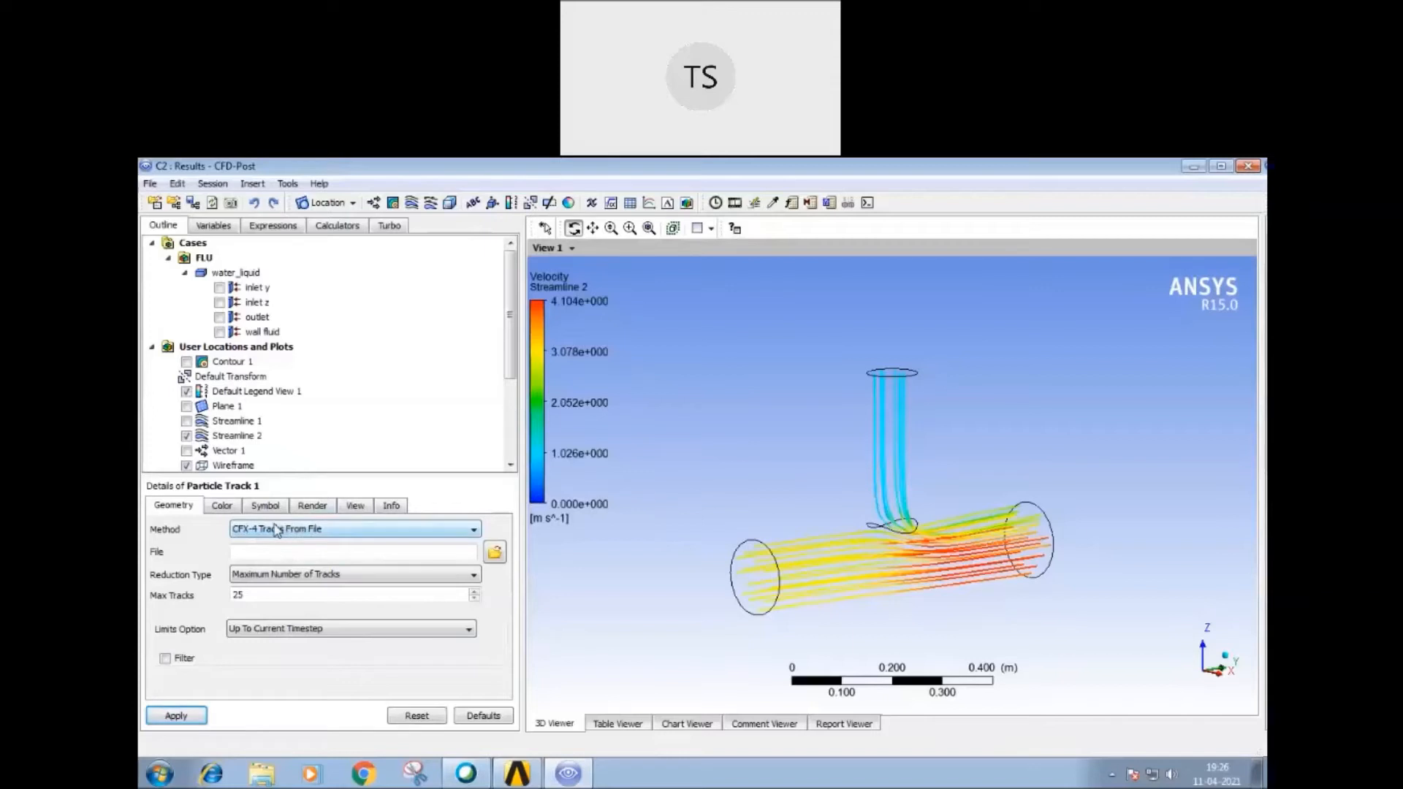
{"action": "left_click", "coordinate": [473, 530]}
{"action": "left_click", "coordinate": [570, 530]}
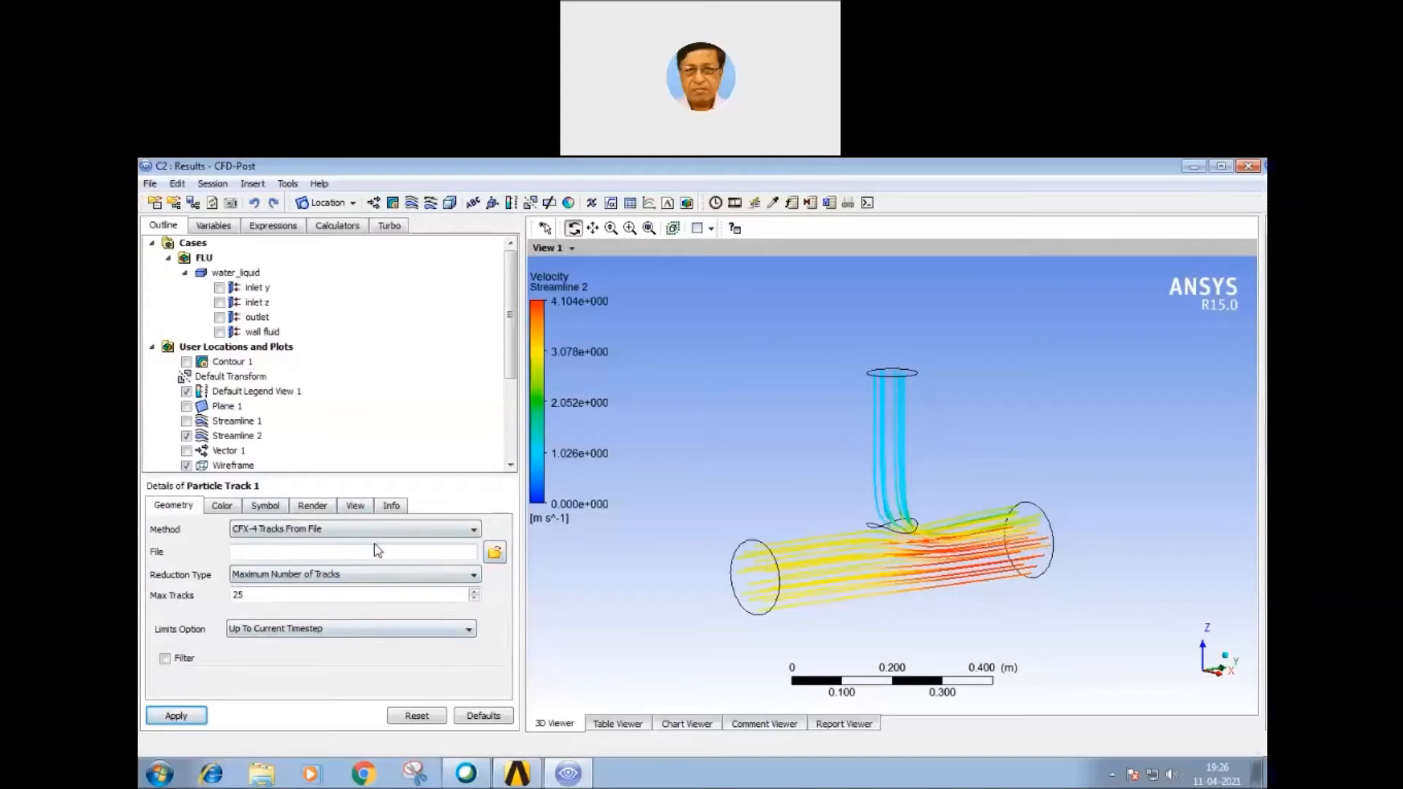
Step: Review the symbol settings of Particle Track 1 and examine Streamline 2 around the T-pipe junction
{"action": "left_click", "coordinate": [266, 509]}
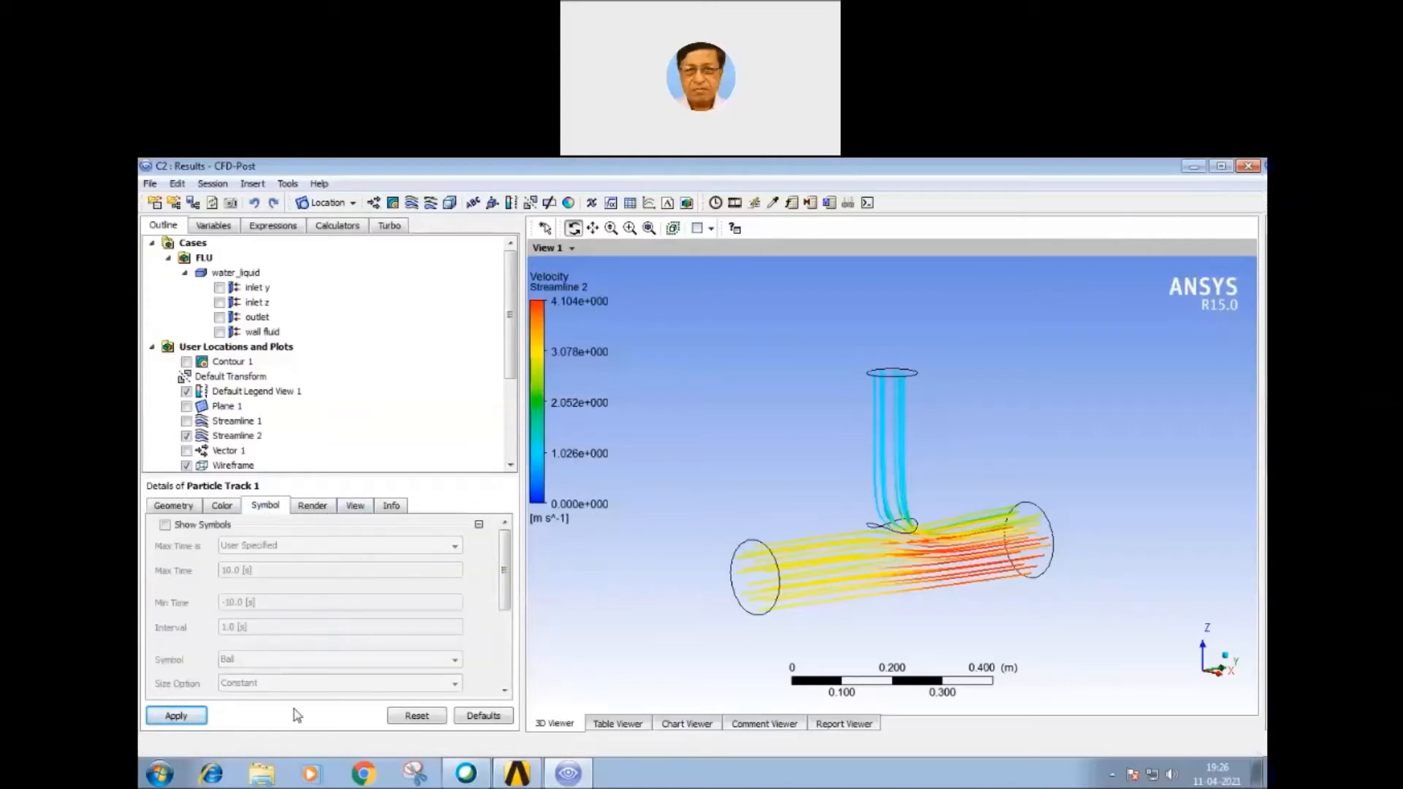
{"action": "mouse_move", "coordinate": [508, 574]}
{"action": "left_mouse_down"}
{"action": "mouse_move", "coordinate": [510, 658]}
{"action": "mouse_move", "coordinate": [510, 559]}
{"action": "left_mouse_up"}
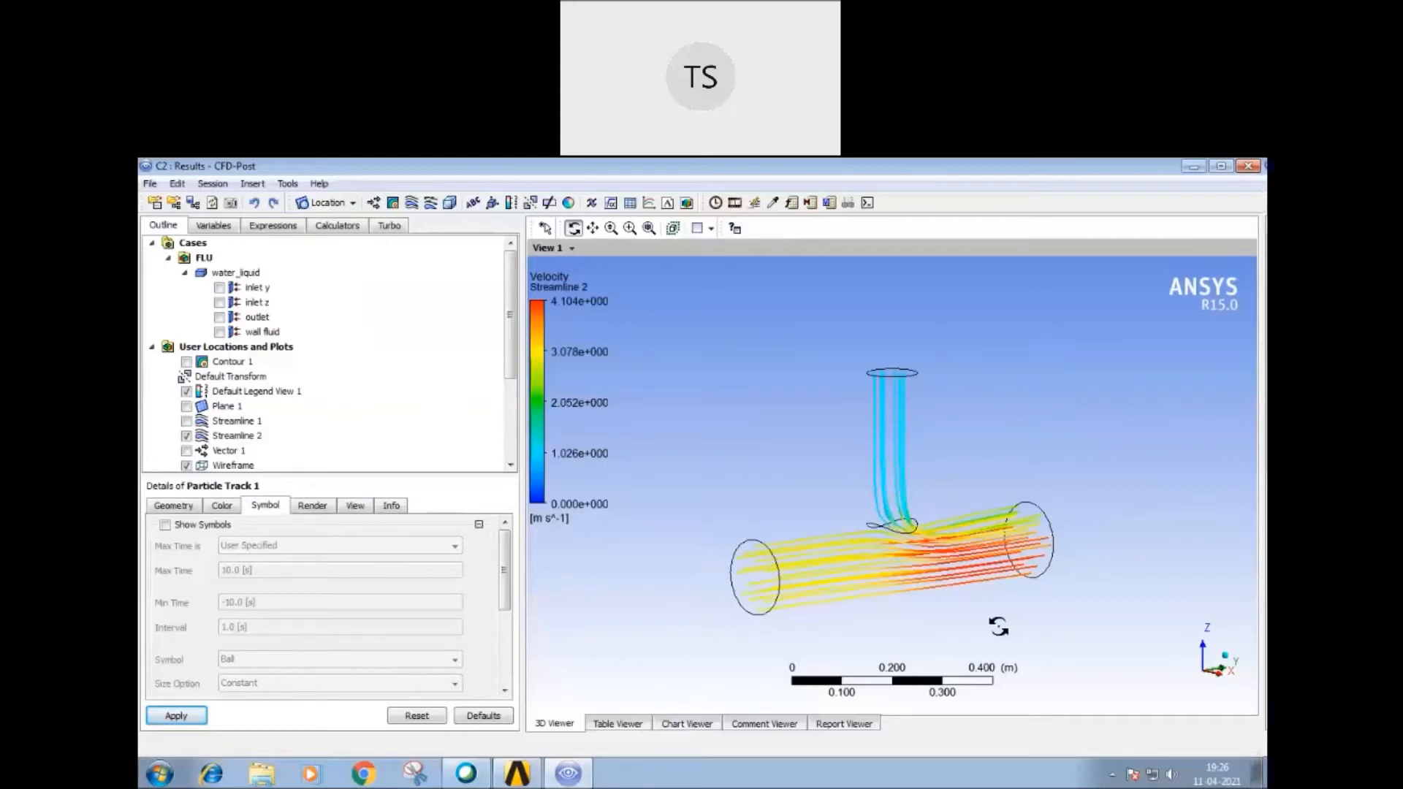
{"action": "left_click_drag", "start_coordinate": [883, 526], "coordinate": [820, 551]}
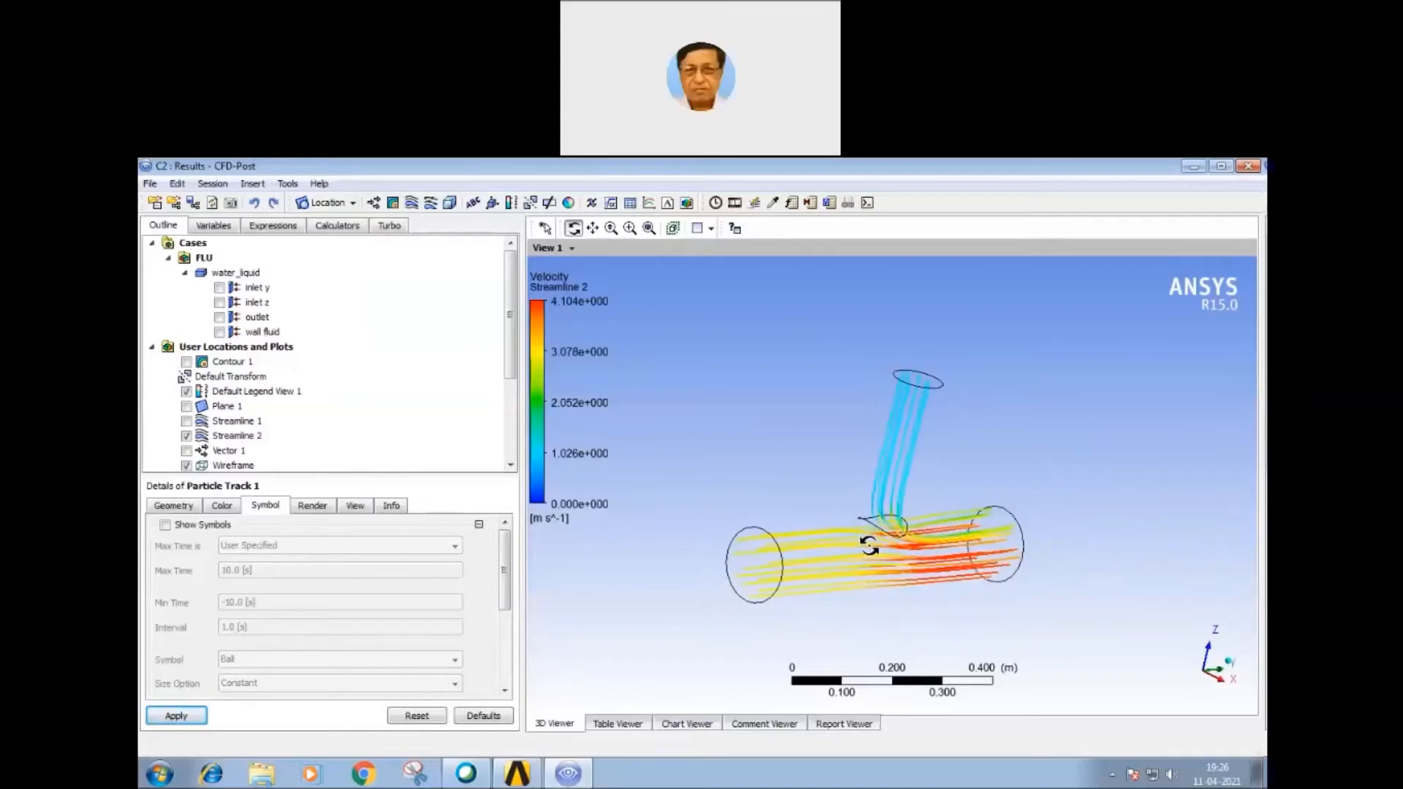
{"action": "left_click_drag", "start_coordinate": [780, 481], "coordinate": [745, 495]}
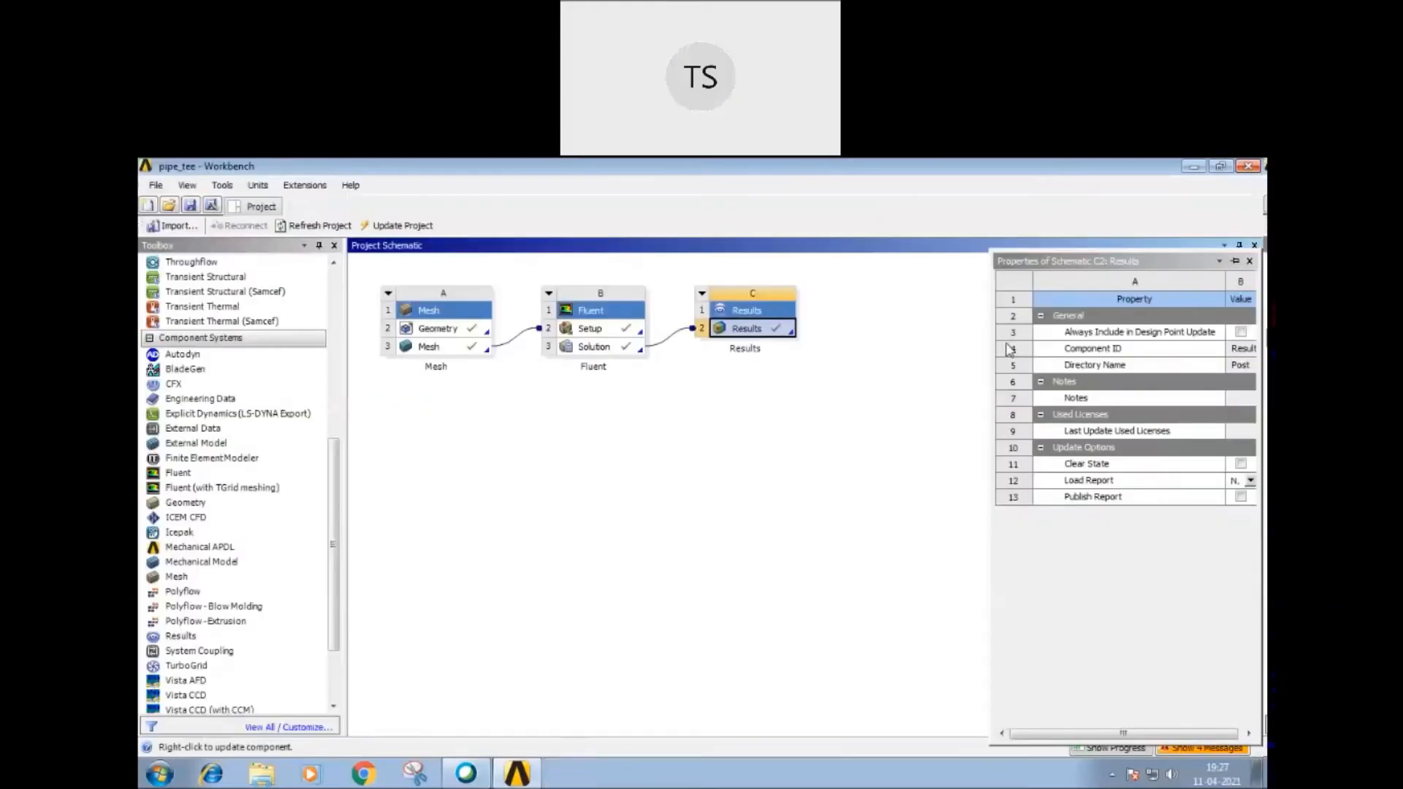
Step: Close the pipe_tee project without saving it, then start Workbench 15.0 with a fresh project and dismiss the Getting Started message
{"action": "left_click", "coordinate": [1248, 166]}
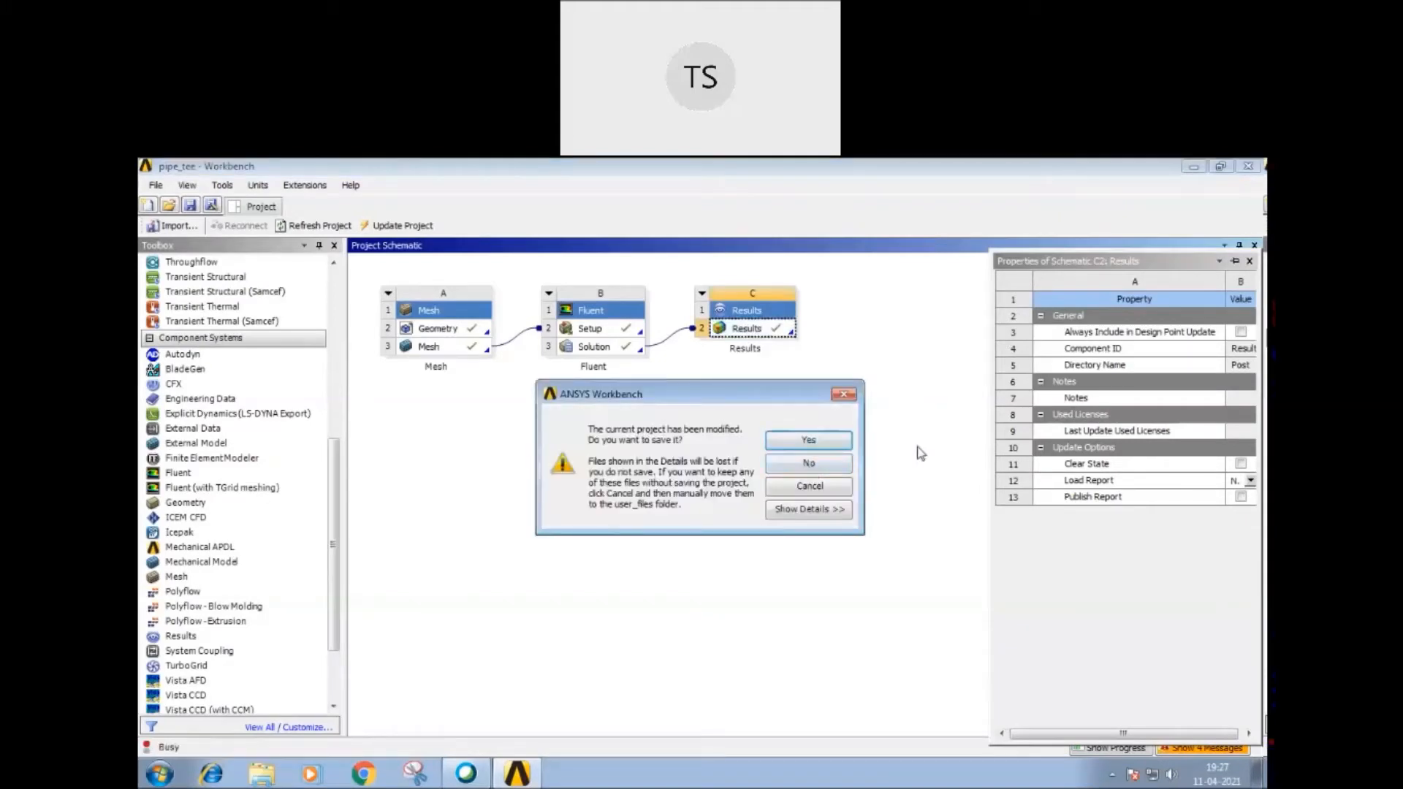
{"action": "left_click", "coordinate": [817, 463]}
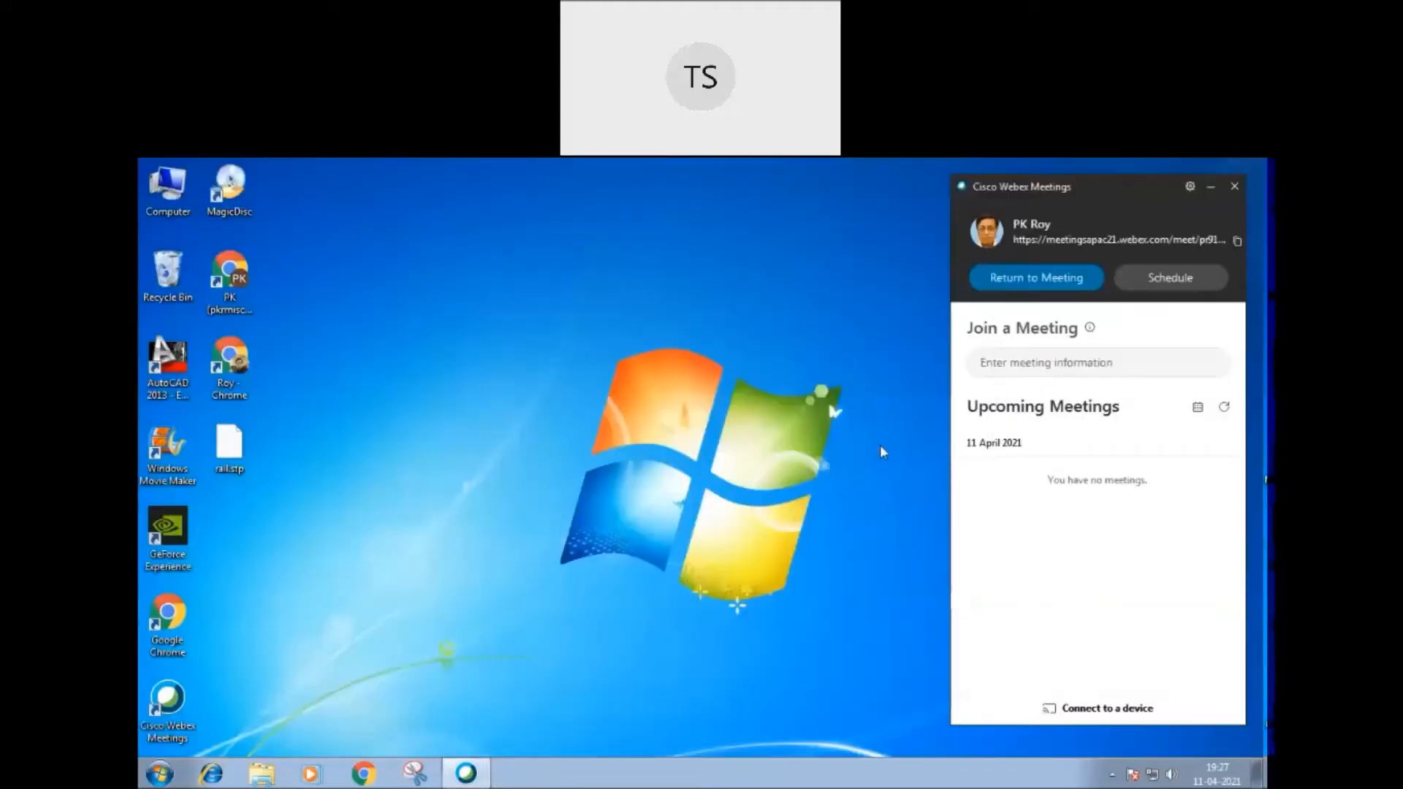
{"action": "left_click", "coordinate": [158, 774]}
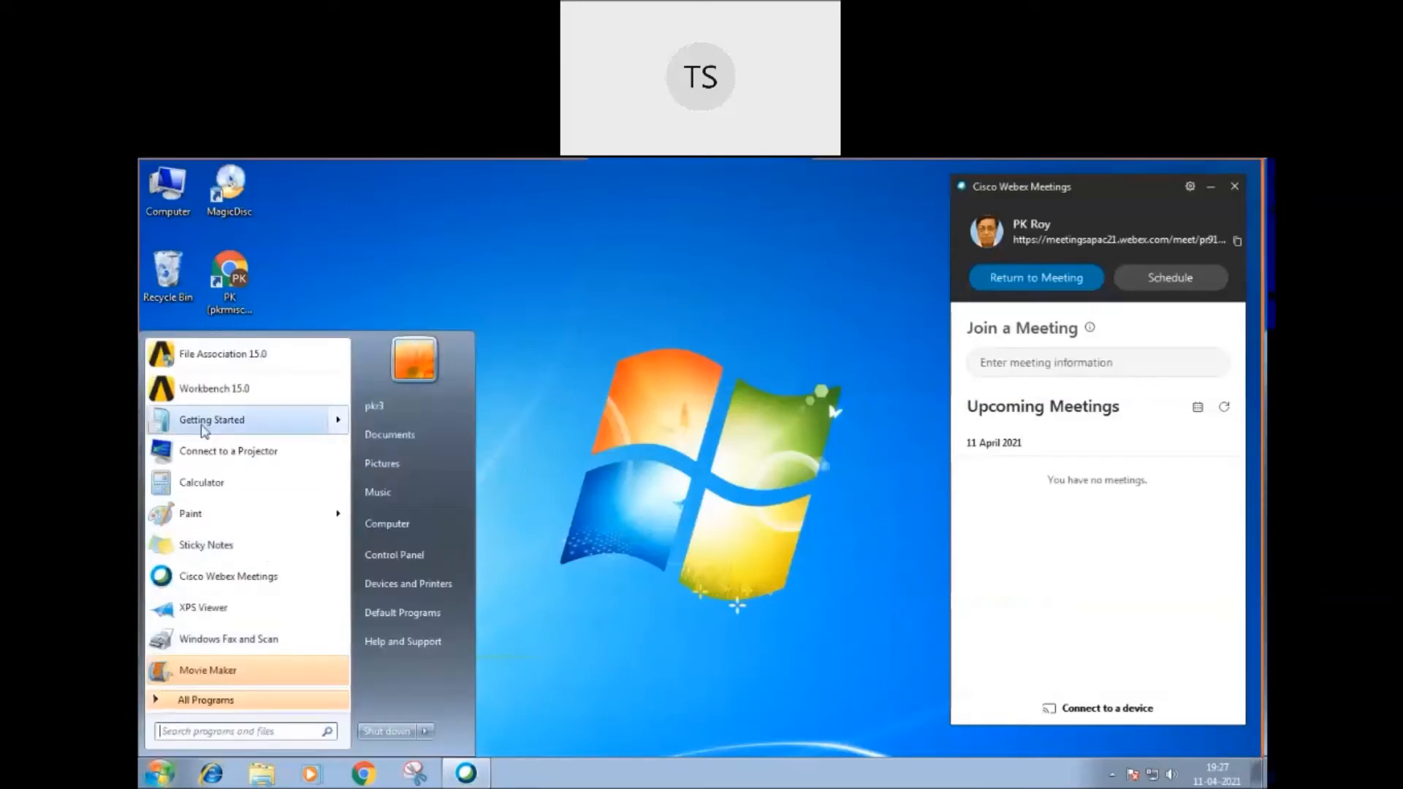
{"action": "left_click", "coordinate": [214, 389]}
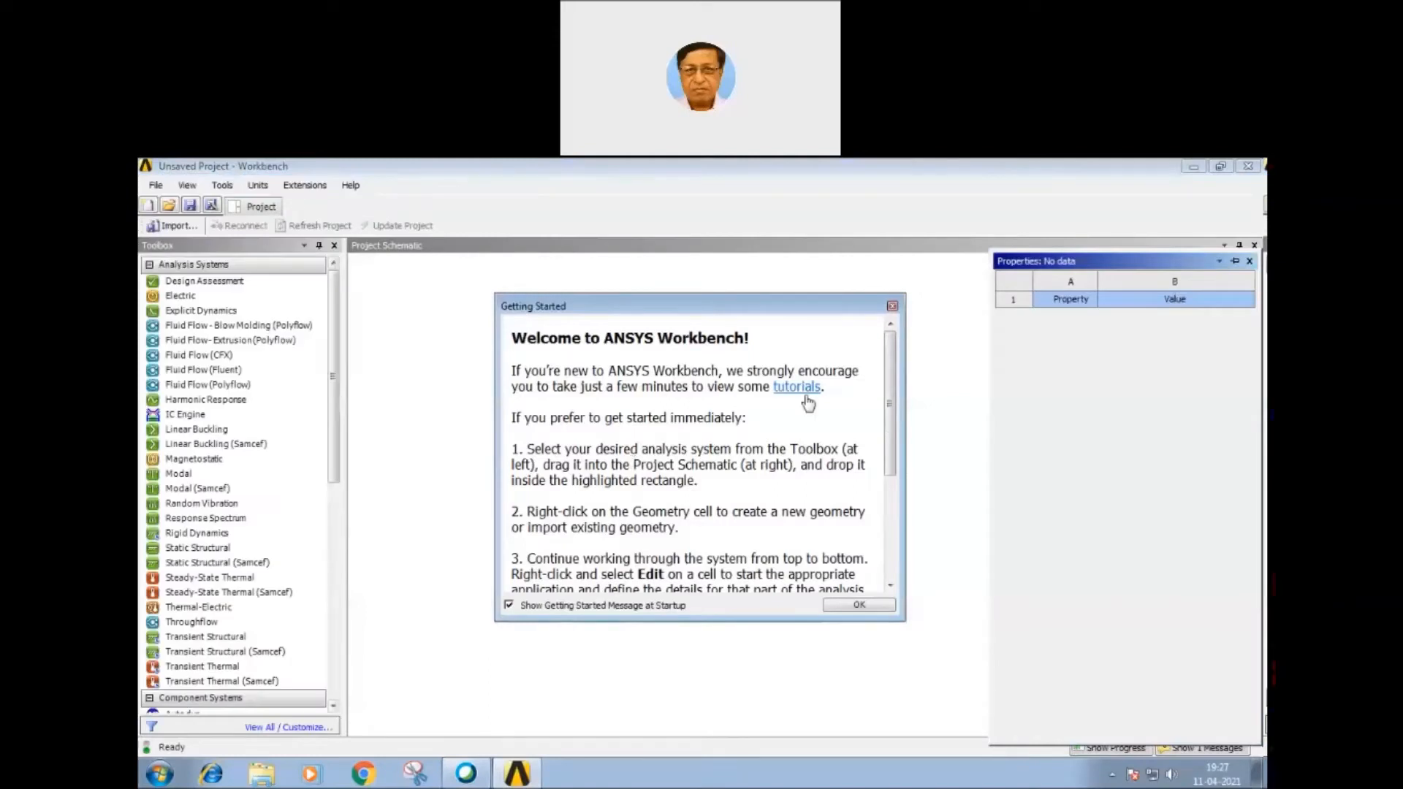
{"action": "left_click", "coordinate": [892, 305]}
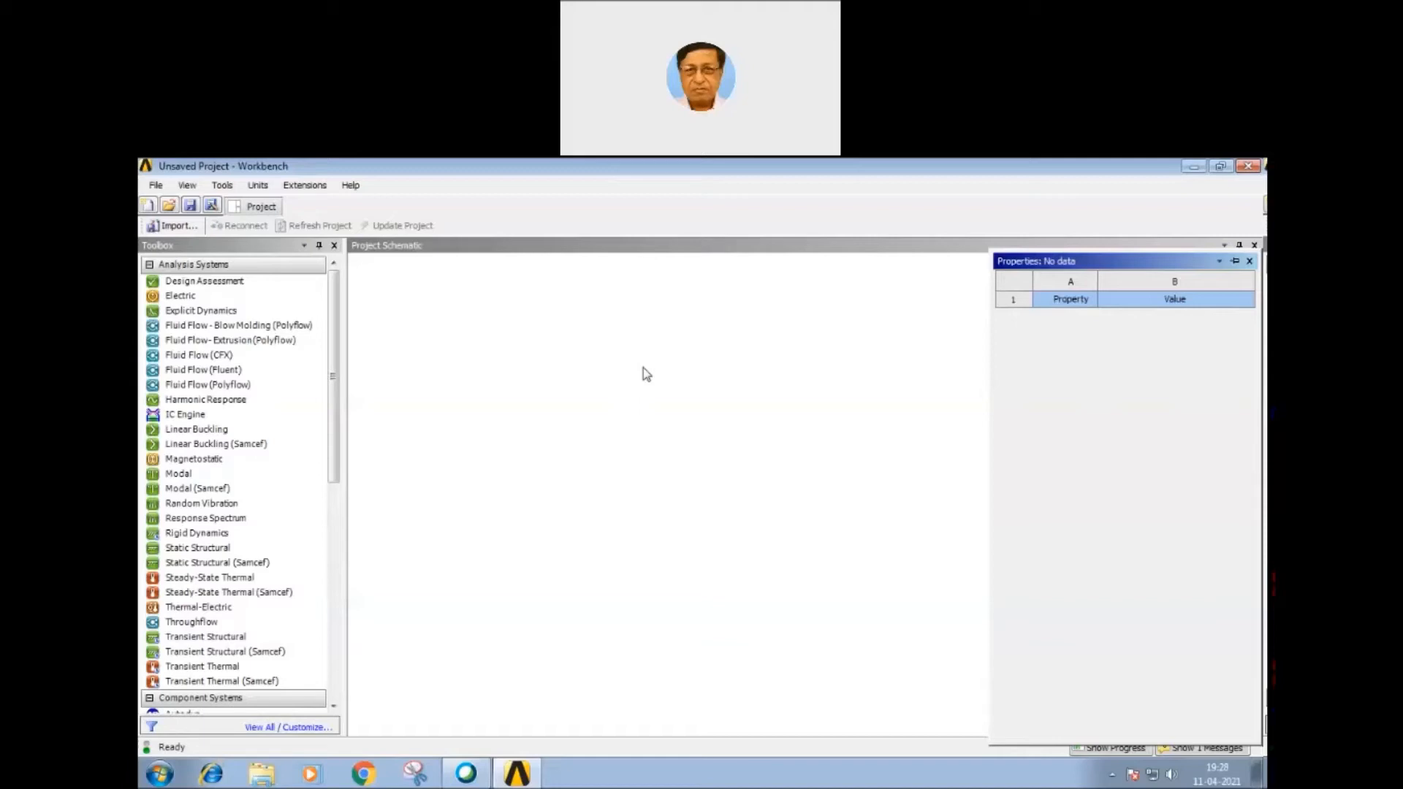
{"action": "left_click", "coordinate": [491, 337]}
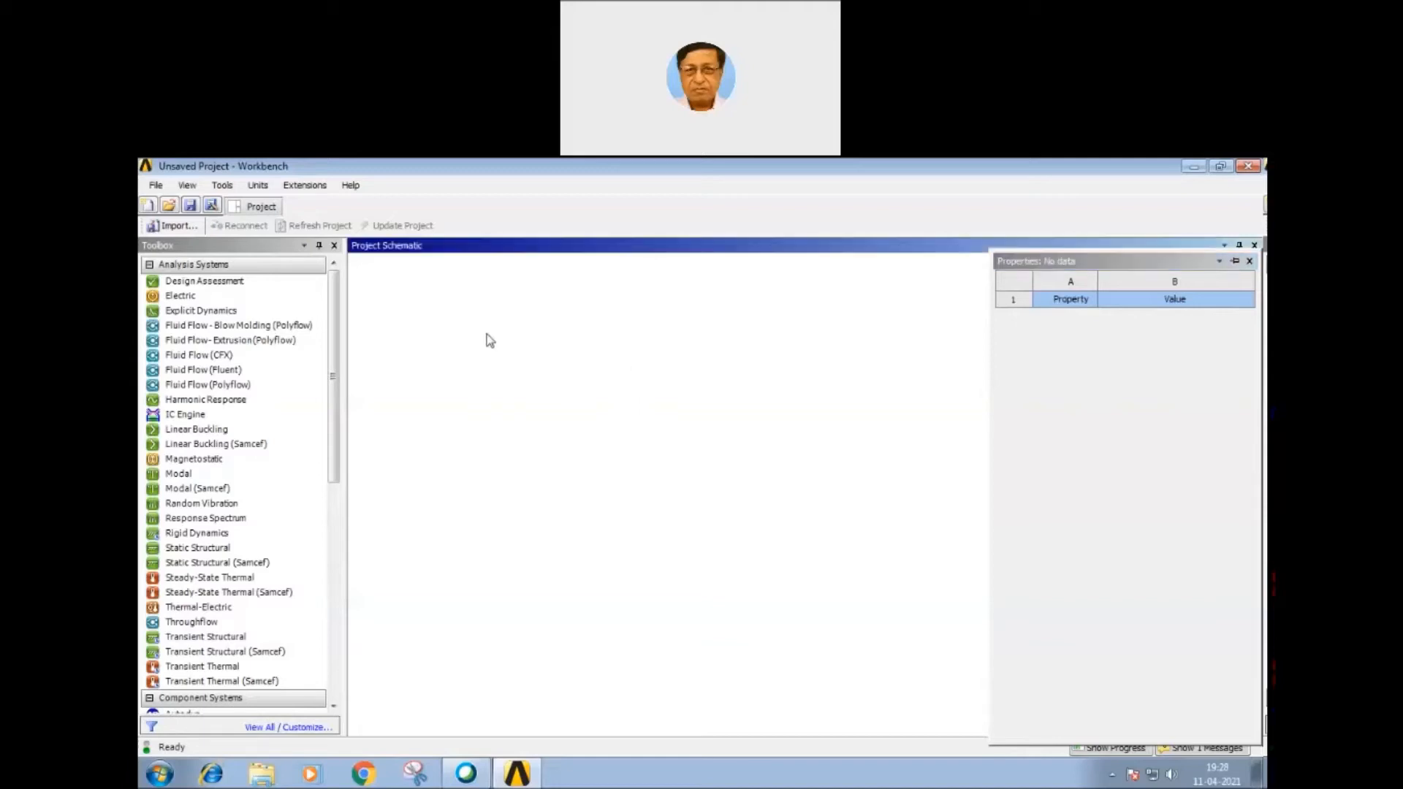
{"action": "right_click", "coordinate": [471, 407]}
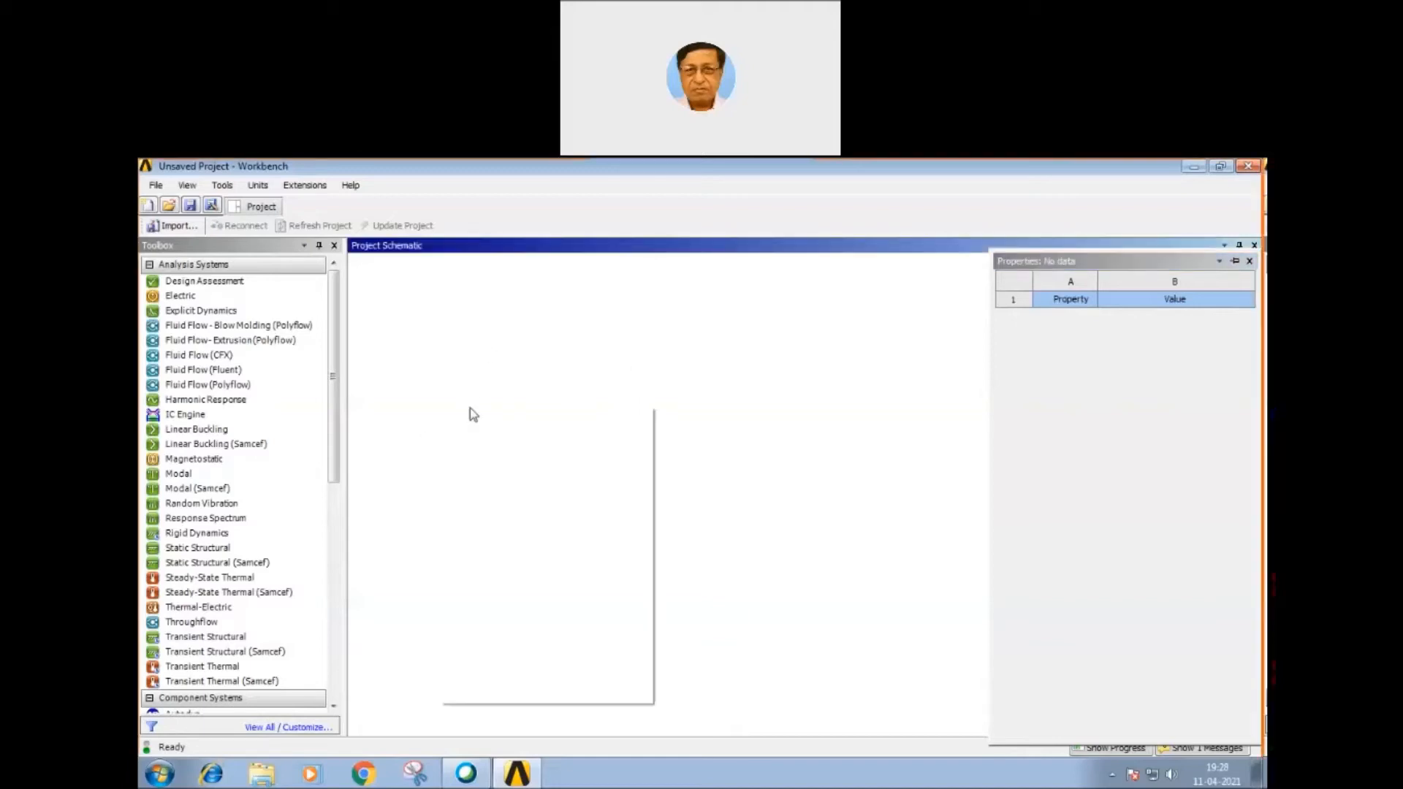
{"action": "left_click", "coordinate": [667, 355]}
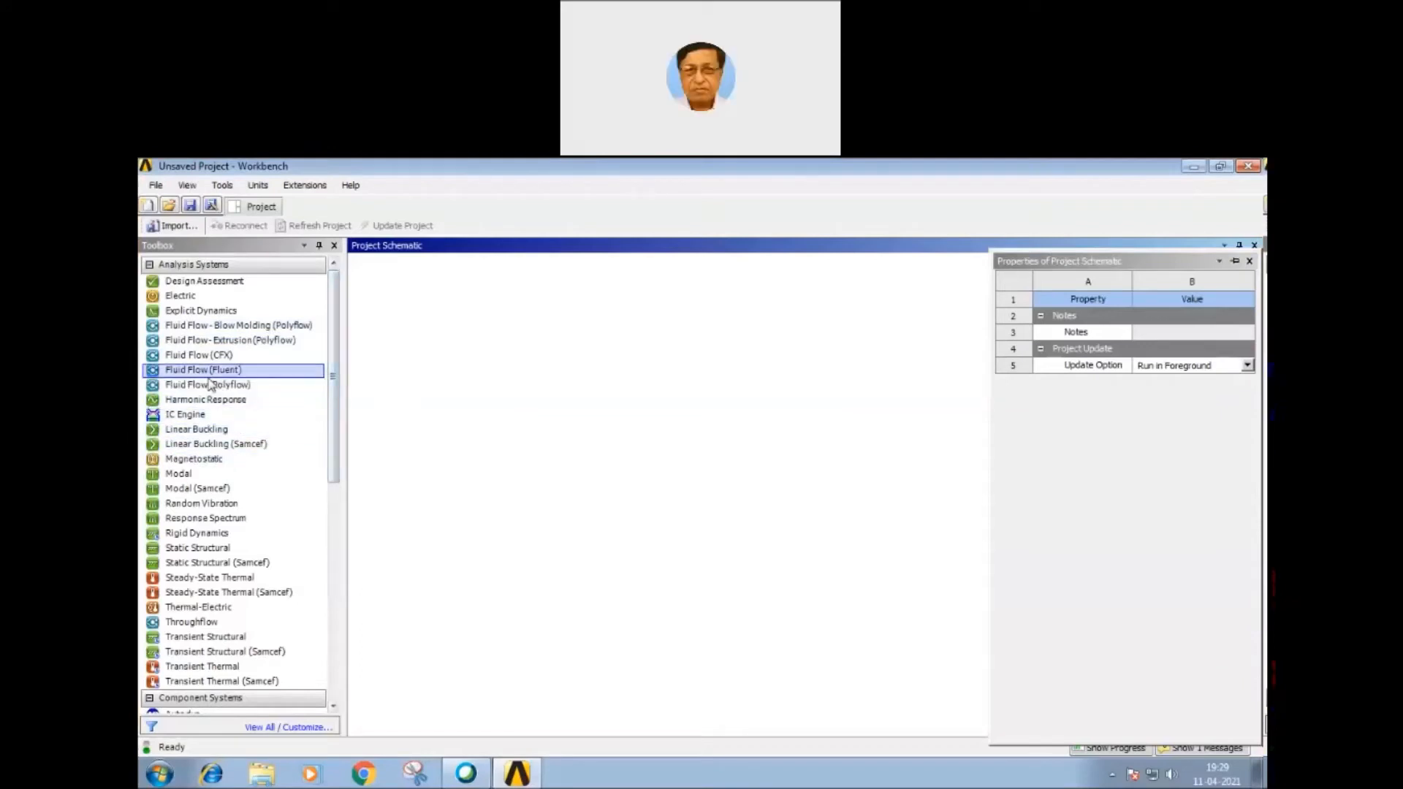
Step: Add a standalone Fluid Flow (Fluent) system to the project and set the project units to Metric (kg,mm,s,°C,mA,N,mV)
{"action": "left_click_drag", "start_coordinate": [208, 370], "coordinate": [452, 347]}
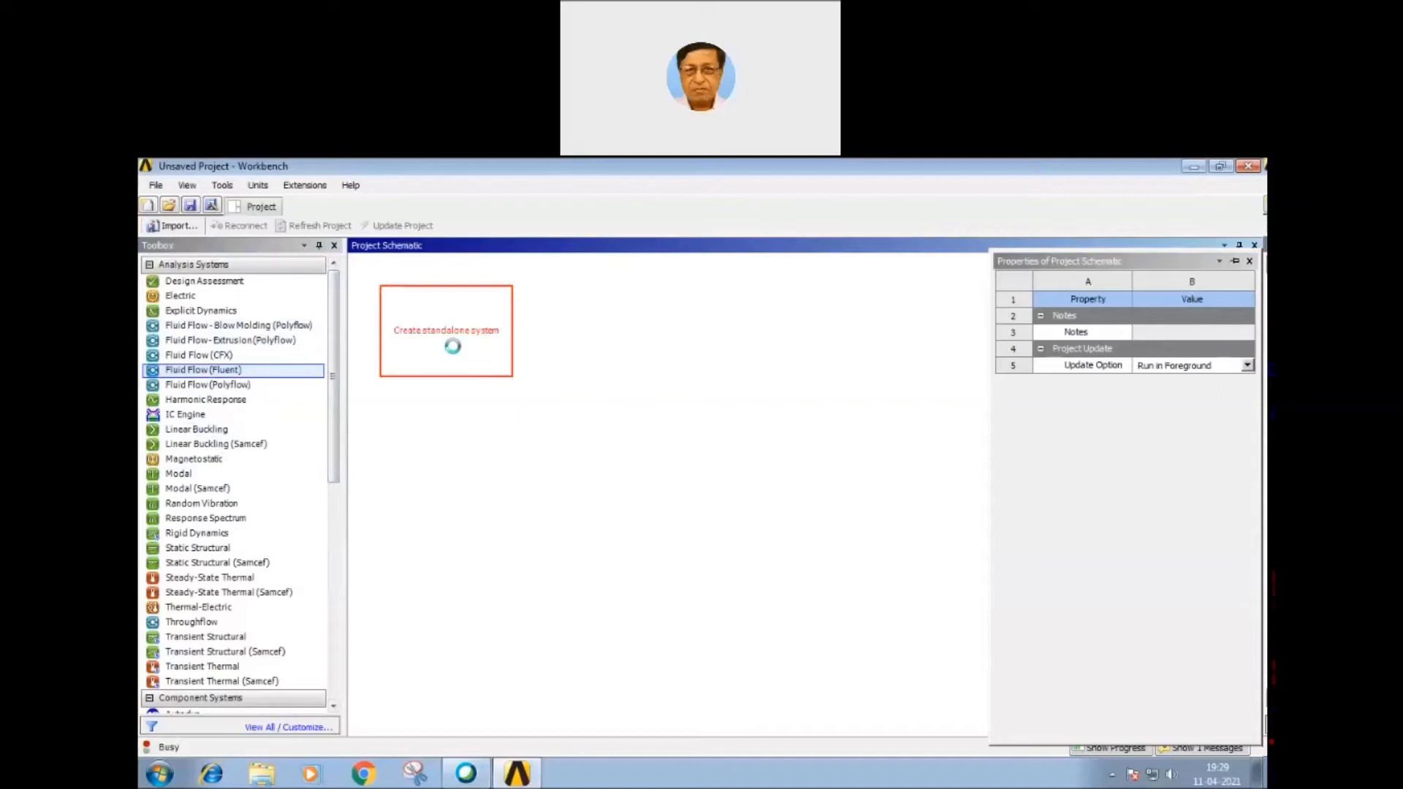
{"action": "left_click", "coordinate": [463, 500]}
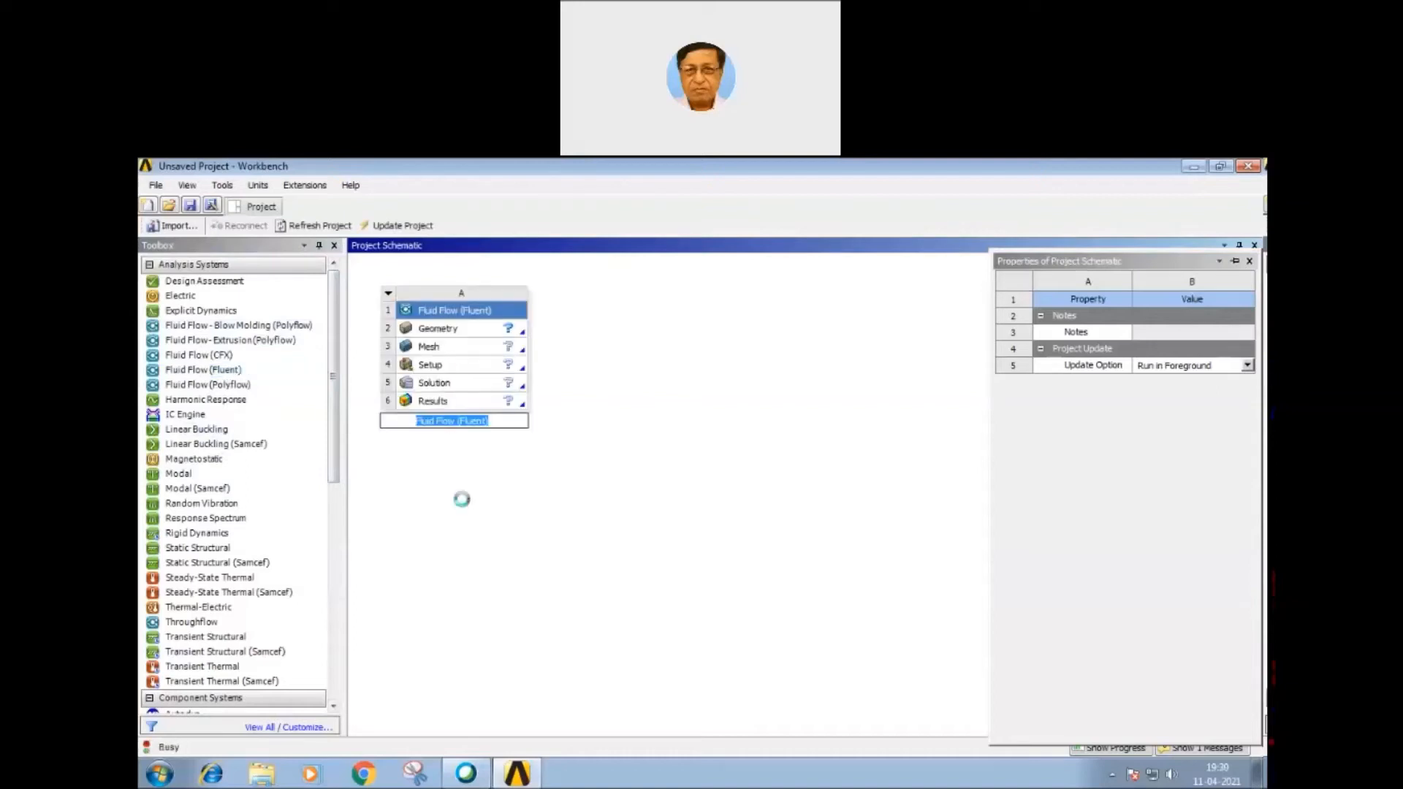
{"action": "left_click", "coordinate": [259, 186]}
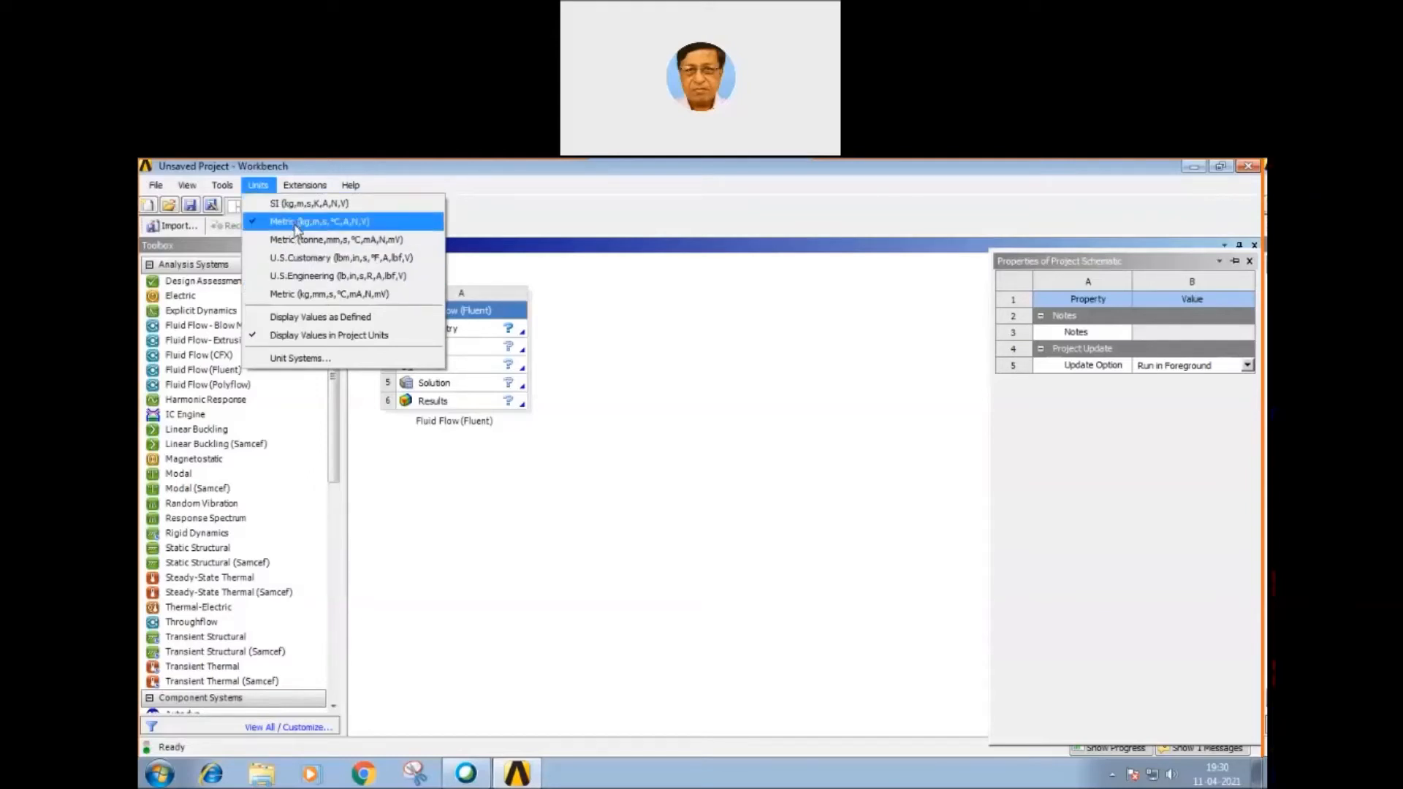
{"action": "left_click", "coordinate": [315, 296]}
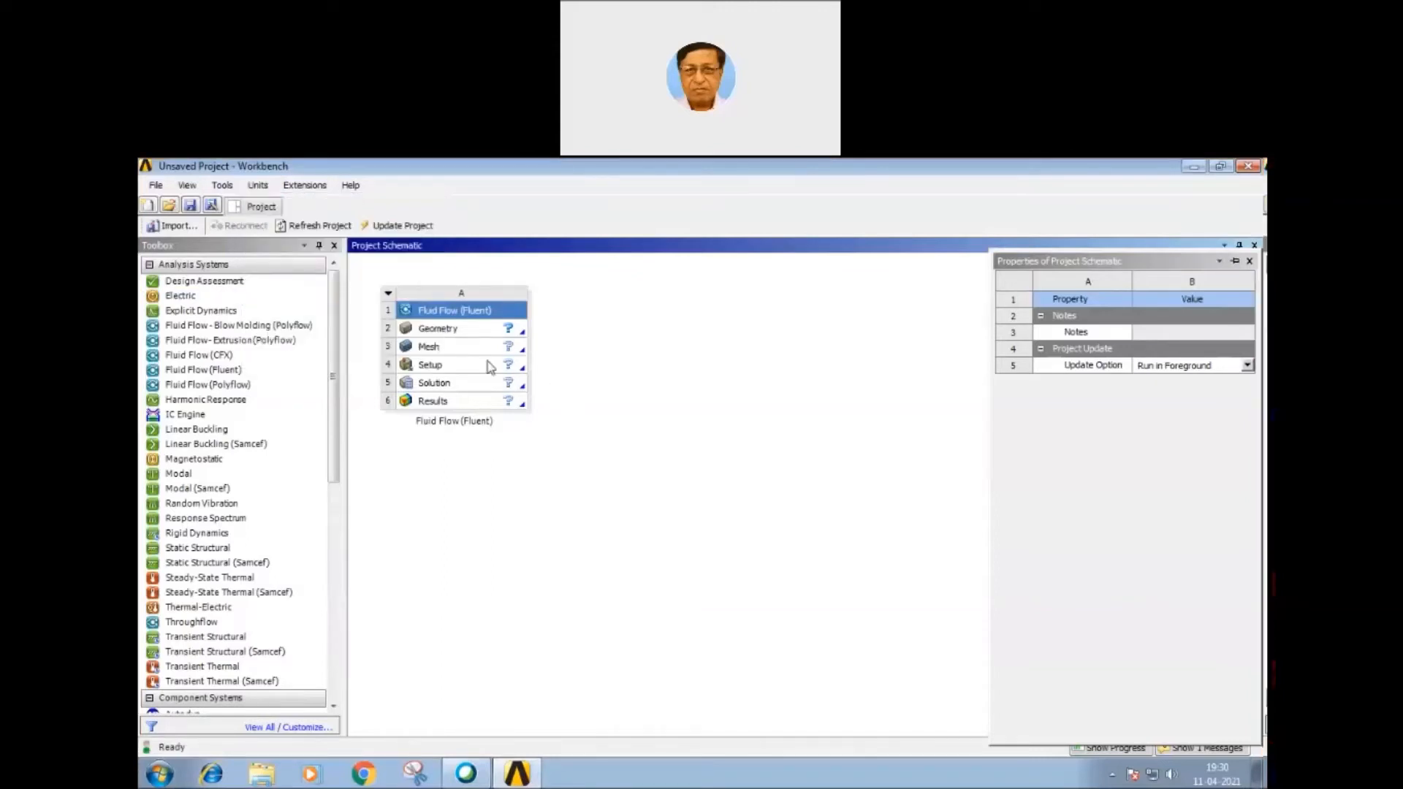
Step: Open the Fluid Flow (Fluent) system's geometry in DesignModeler and prepare a face-on view of the XY plane for sketching
{"action": "double_click", "coordinate": [451, 332]}
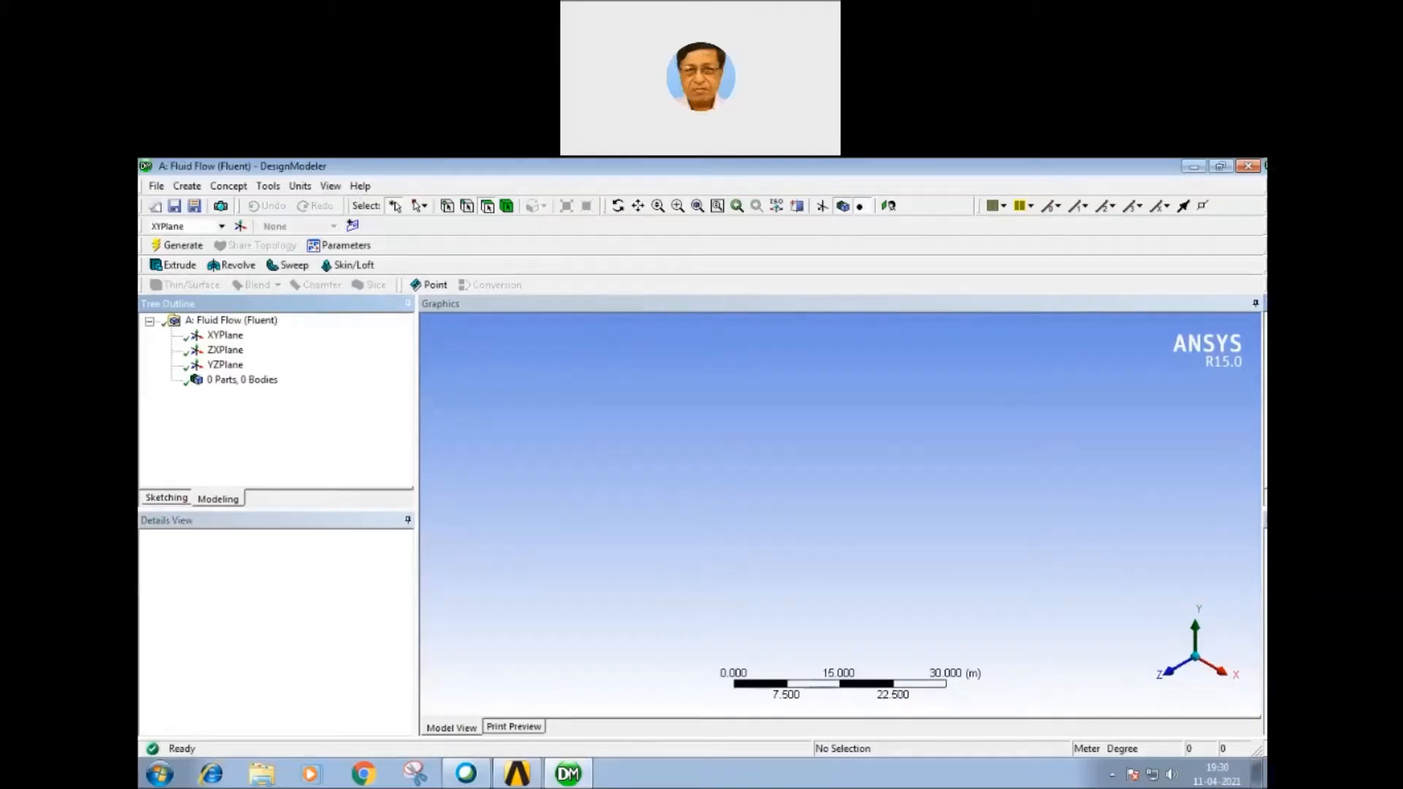
{"action": "left_click", "coordinate": [169, 497]}
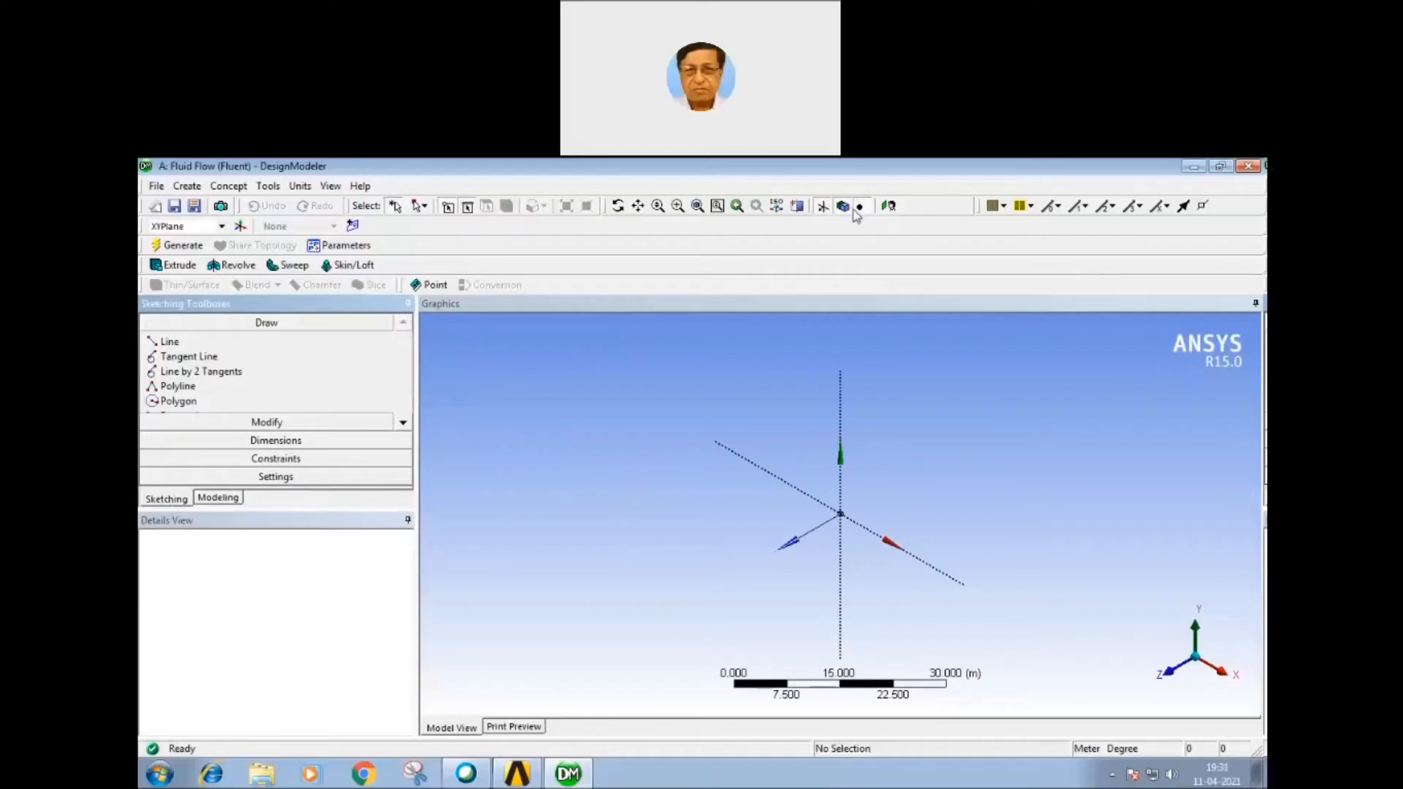
{"action": "left_click", "coordinate": [887, 207]}
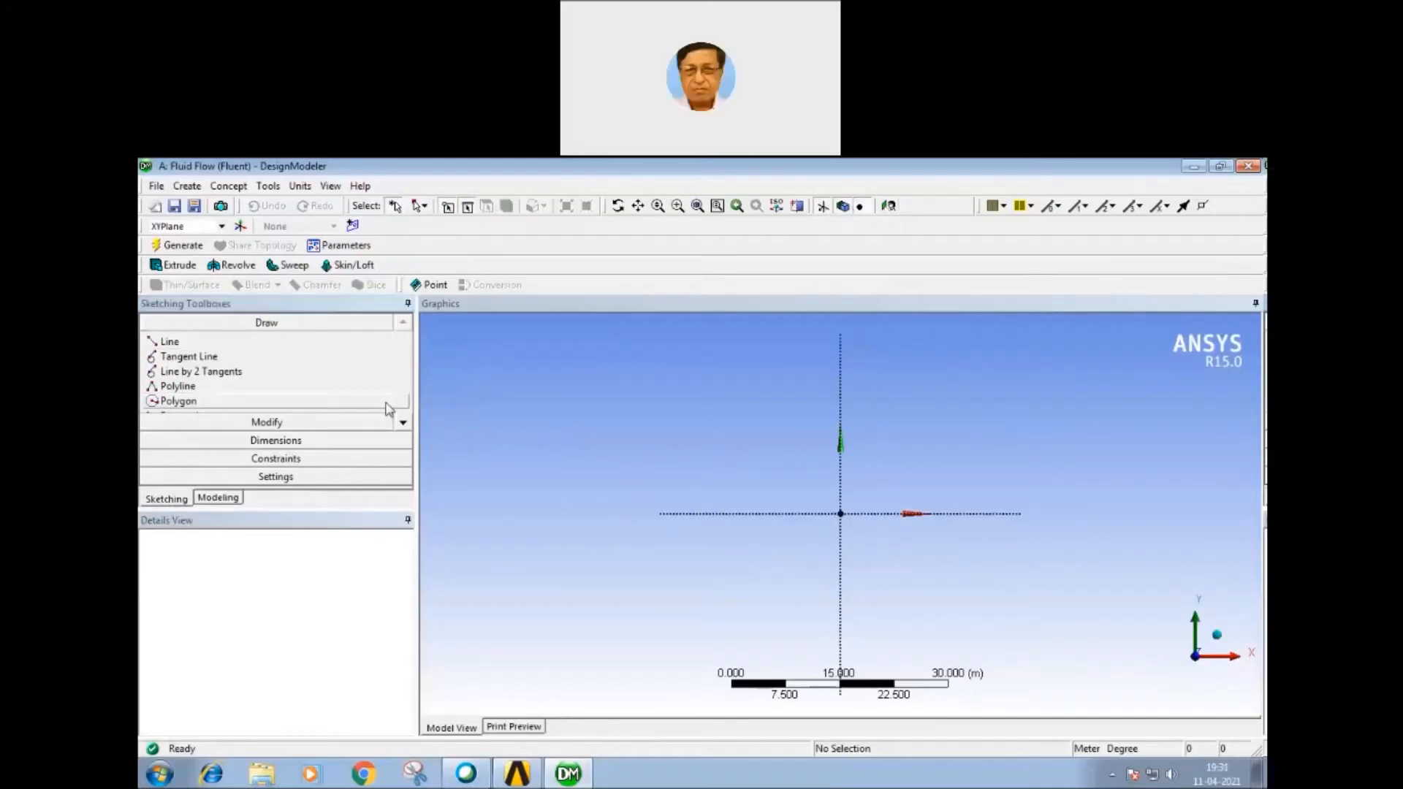
Step: Sketch two concentric circles centred on the XY plane's origin, about 22 m and 18.5 m in diameter
{"action": "left_click", "coordinate": [402, 423]}
{"action": "left_click", "coordinate": [403, 423]}
{"action": "left_click", "coordinate": [402, 424]}
{"action": "left_click", "coordinate": [403, 423]}
{"action": "left_click", "coordinate": [402, 424]}
{"action": "left_click", "coordinate": [173, 386]}
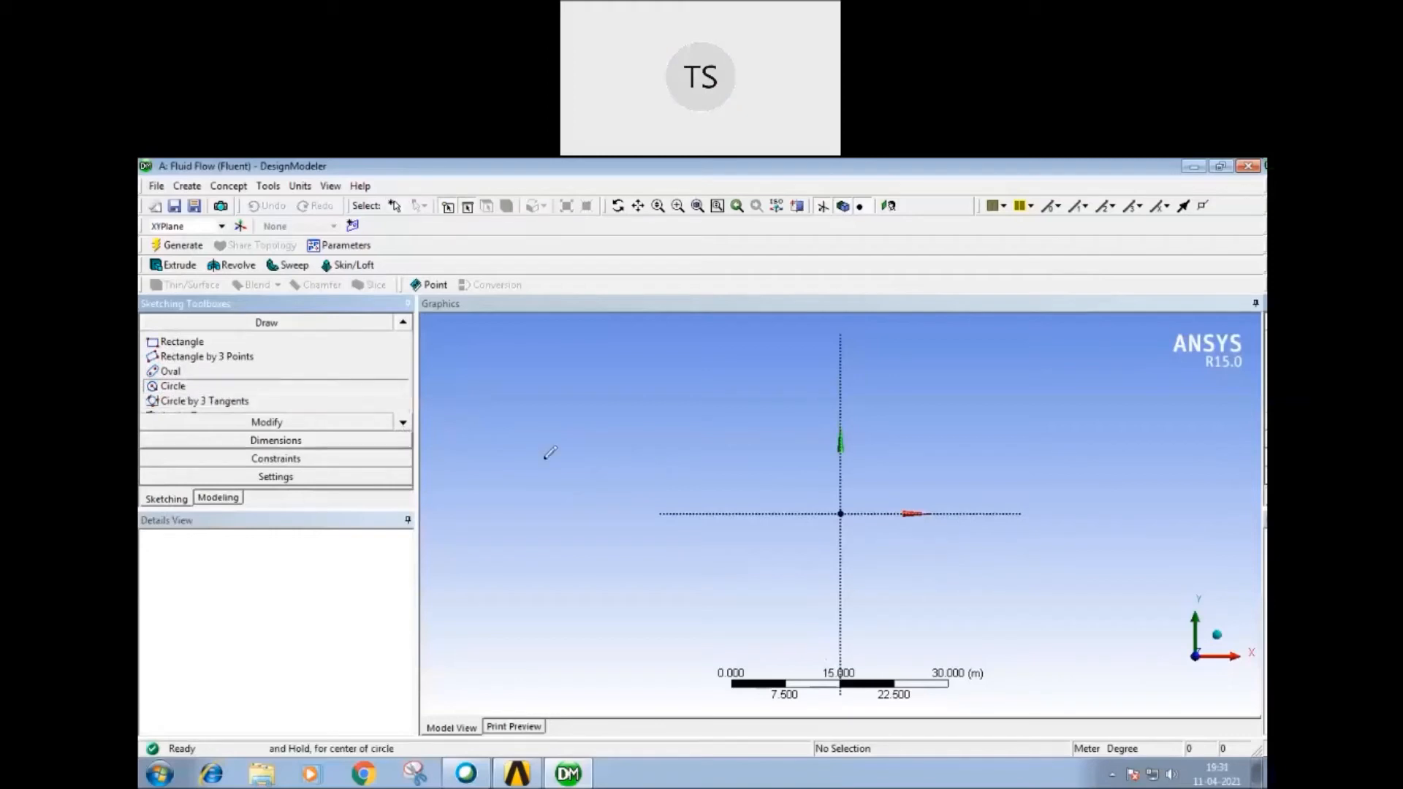
{"action": "left_click", "coordinate": [840, 514]}
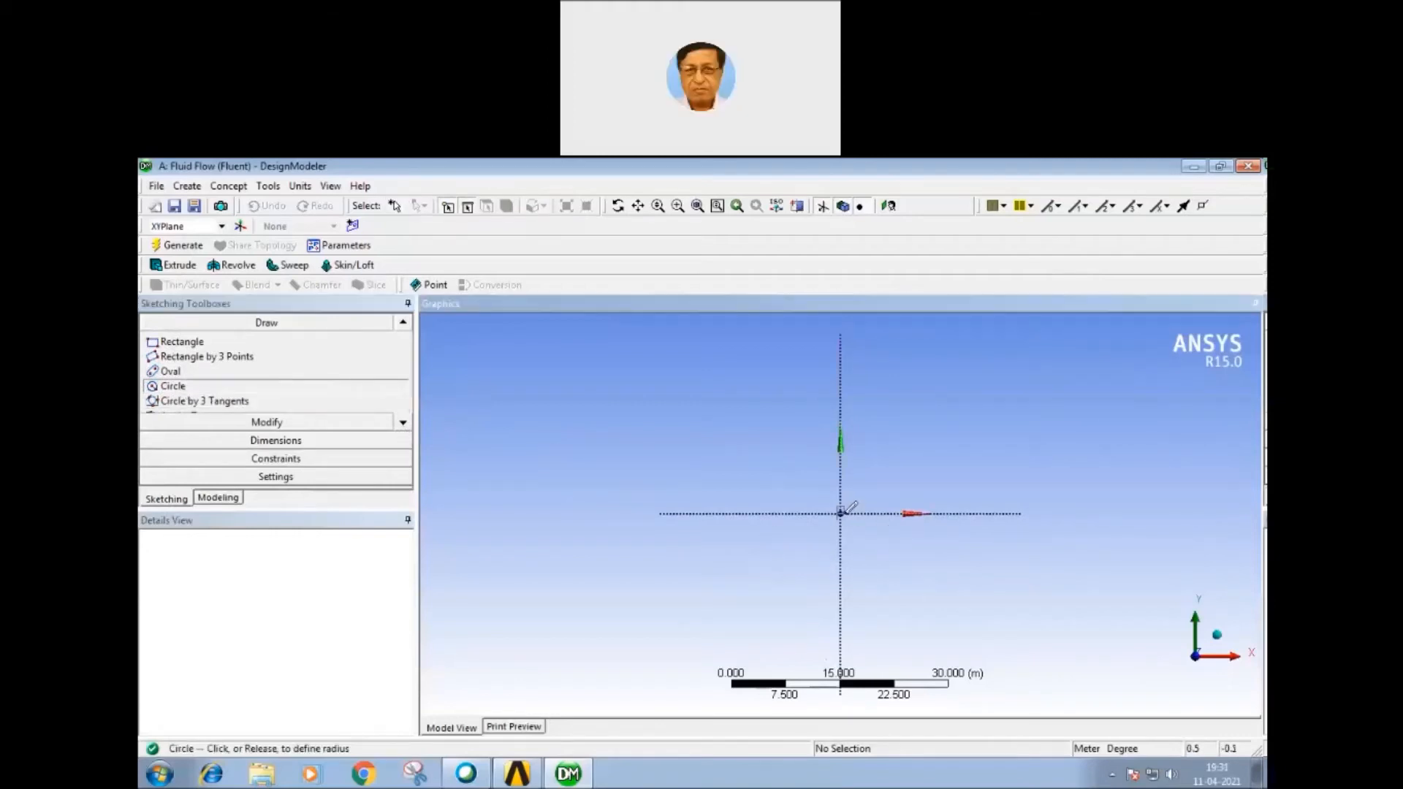
{"action": "left_click", "coordinate": [886, 577]}
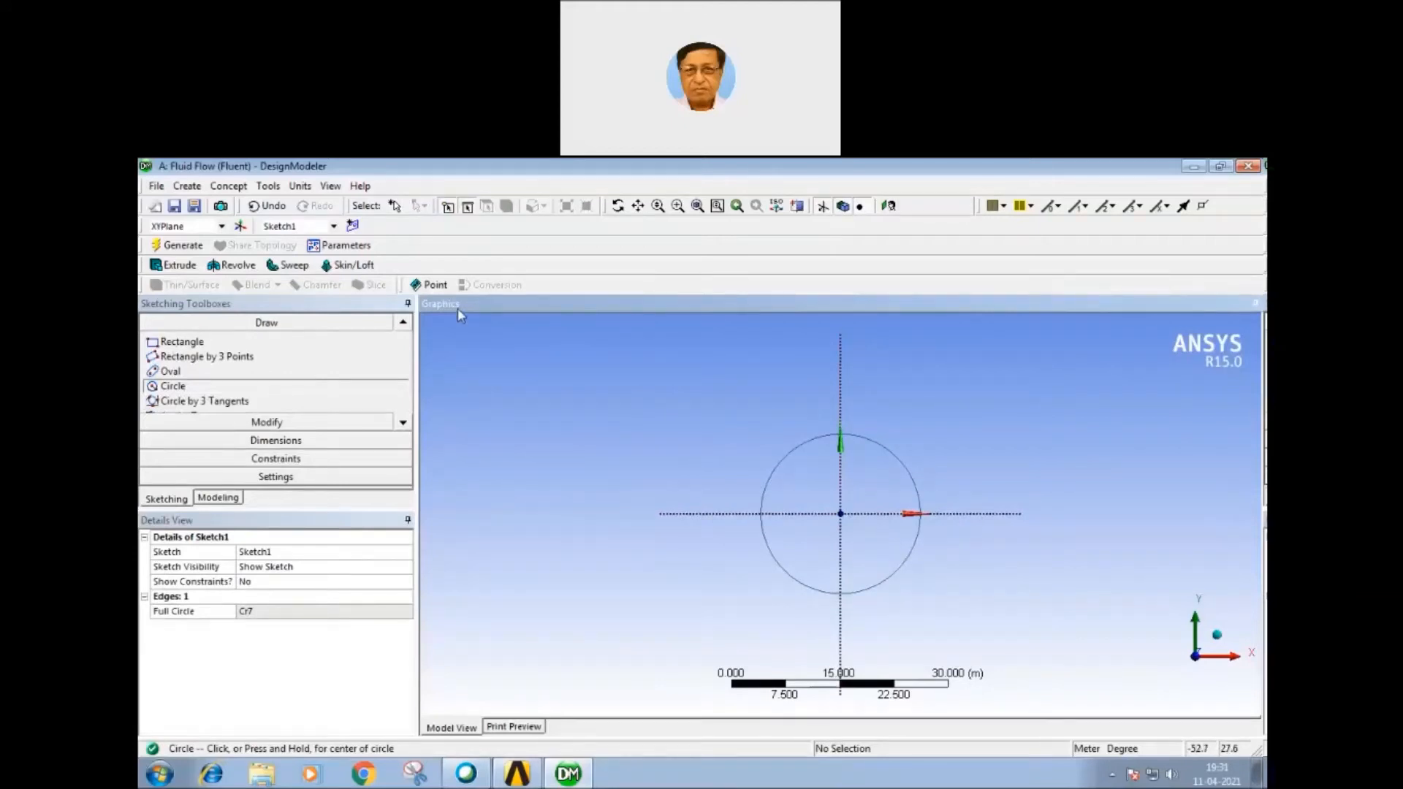
{"action": "left_click", "coordinate": [840, 514]}
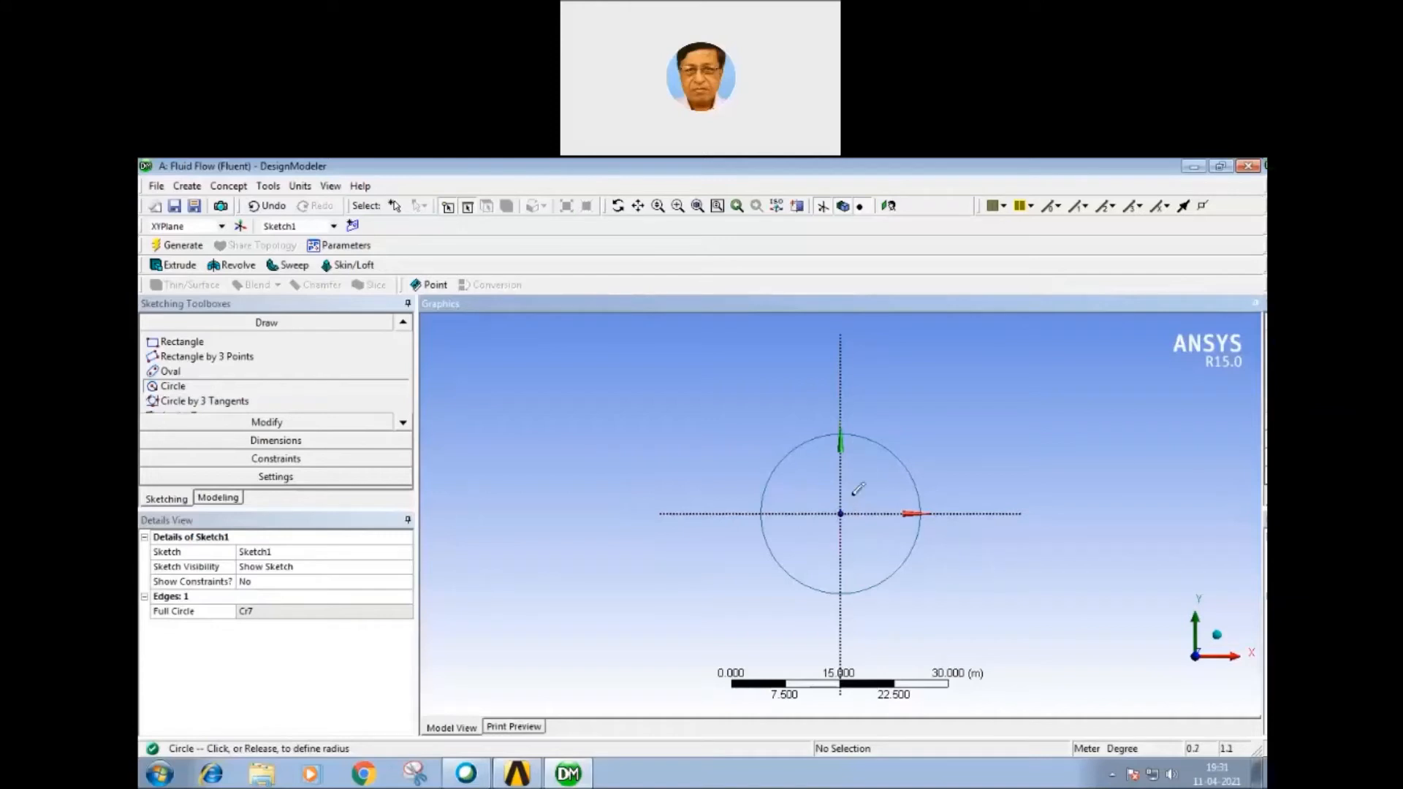
{"action": "left_click", "coordinate": [871, 450]}
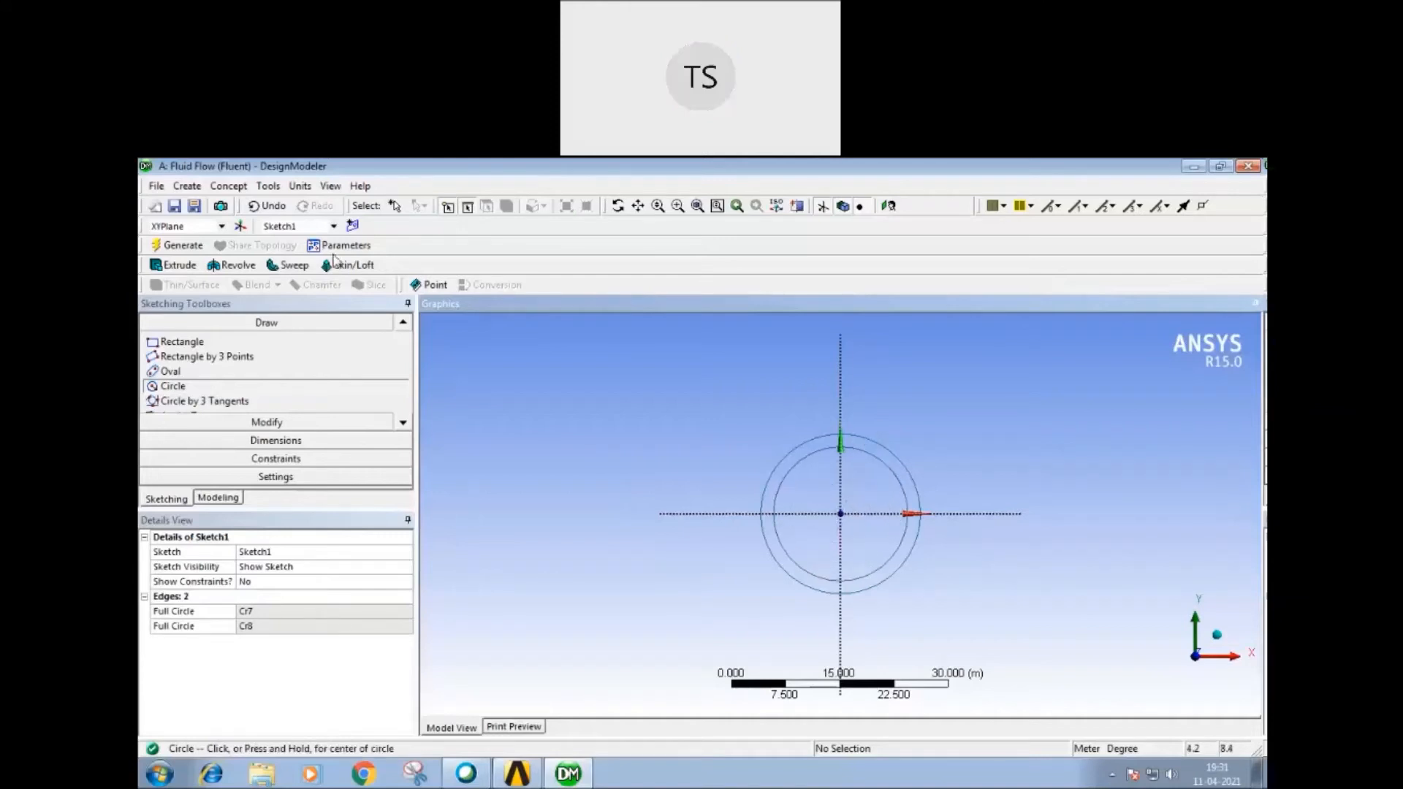
{"action": "left_click", "coordinate": [276, 440]}
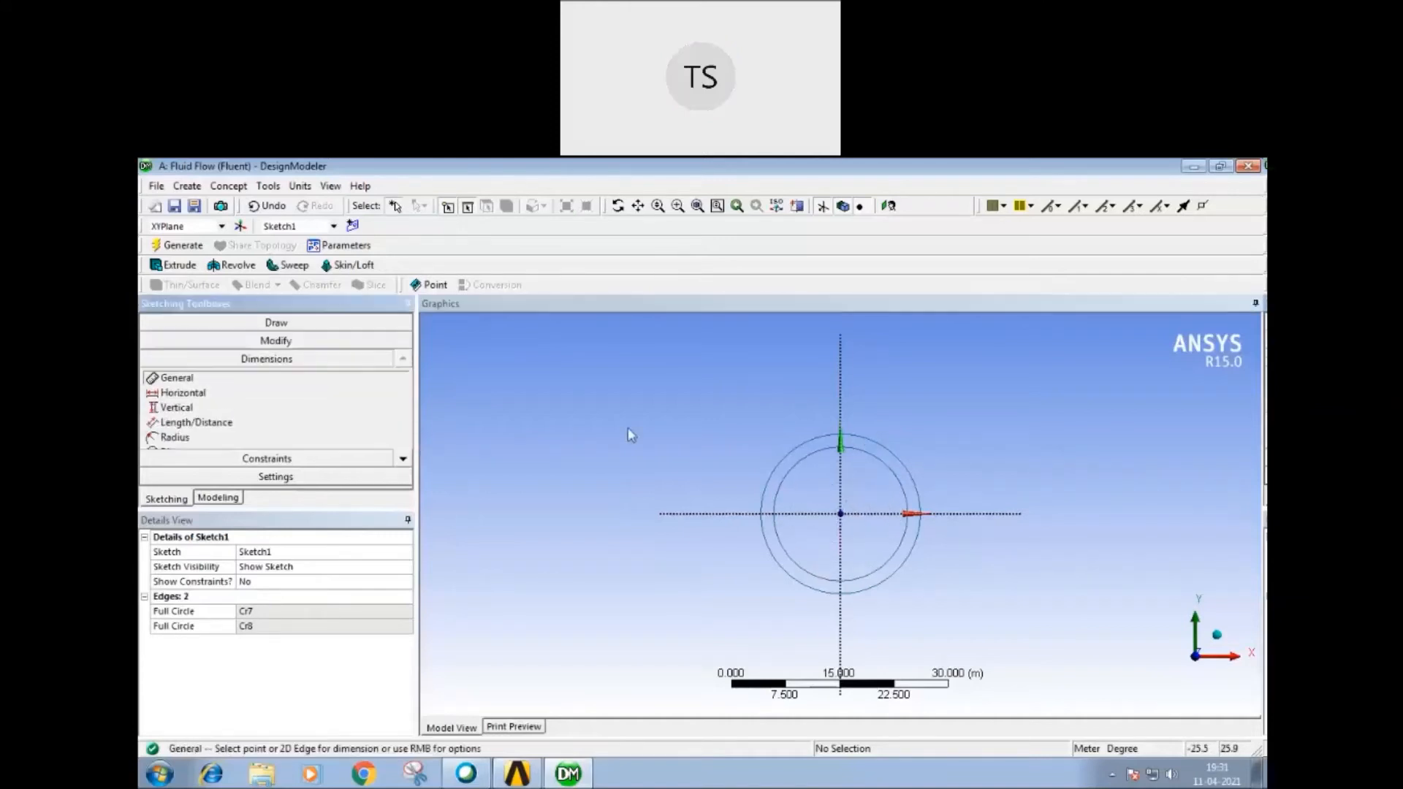
{"action": "left_click", "coordinate": [776, 476]}
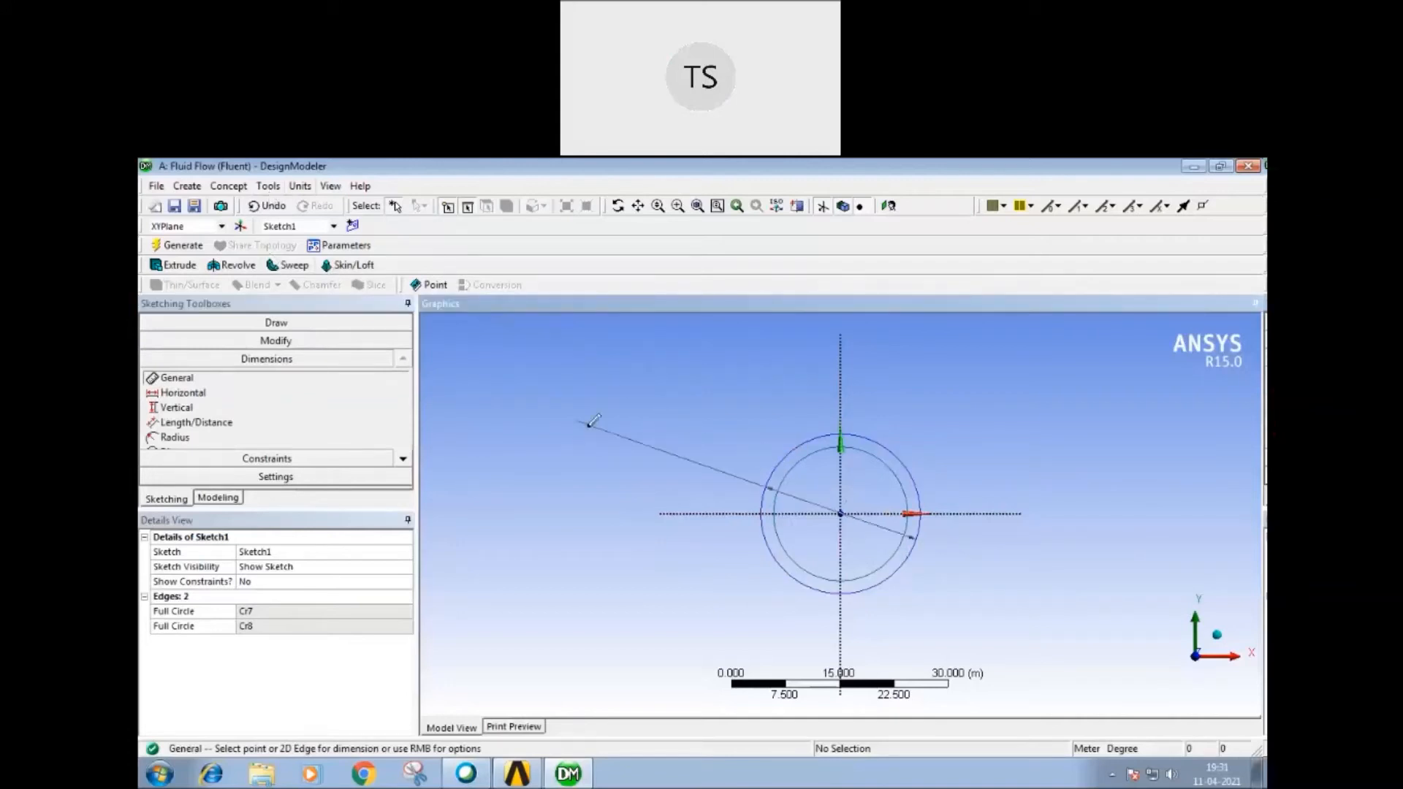
{"action": "key", "text": "Escape"}
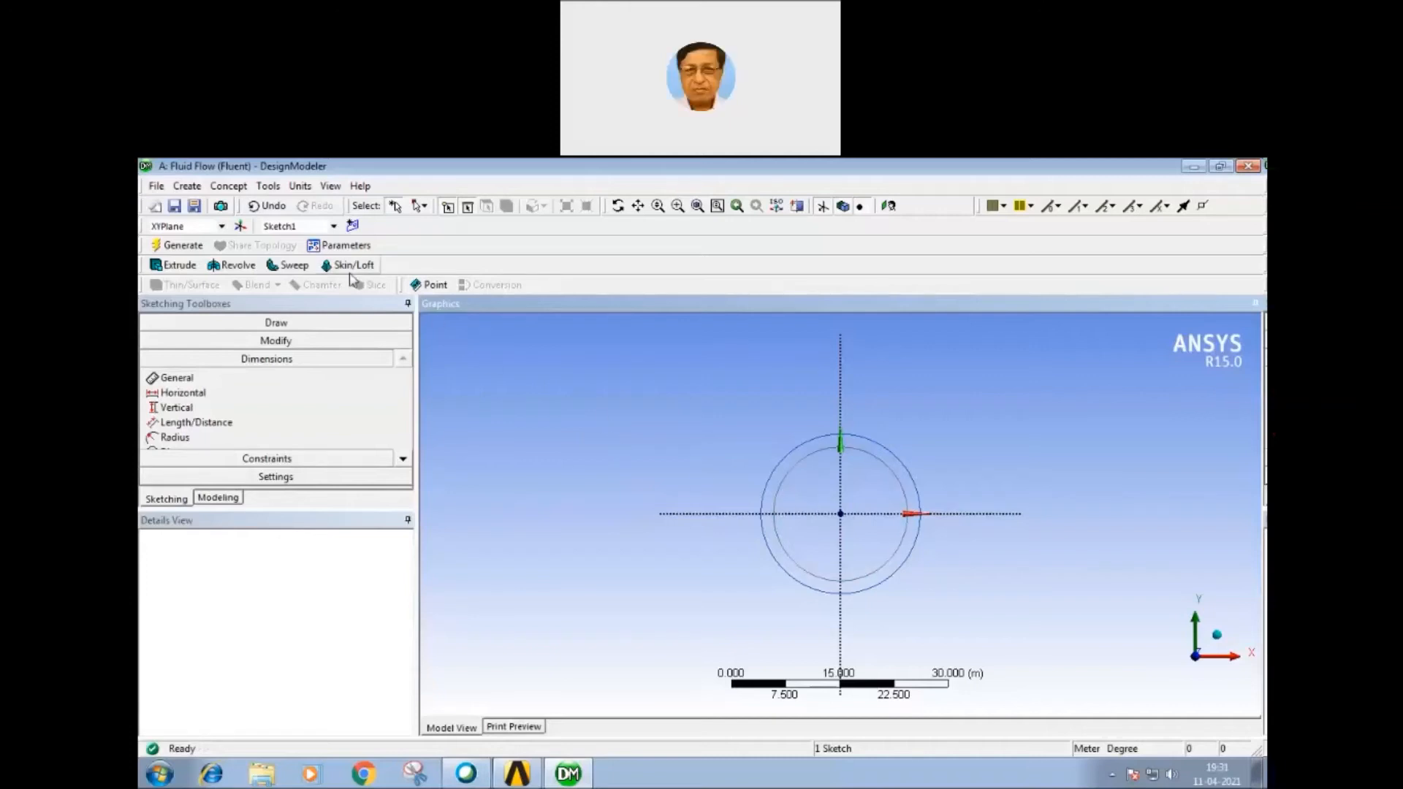
Step: Set the DesignModeler length unit to millimetres
{"action": "left_click", "coordinate": [301, 187]}
{"action": "left_click", "coordinate": [327, 238]}
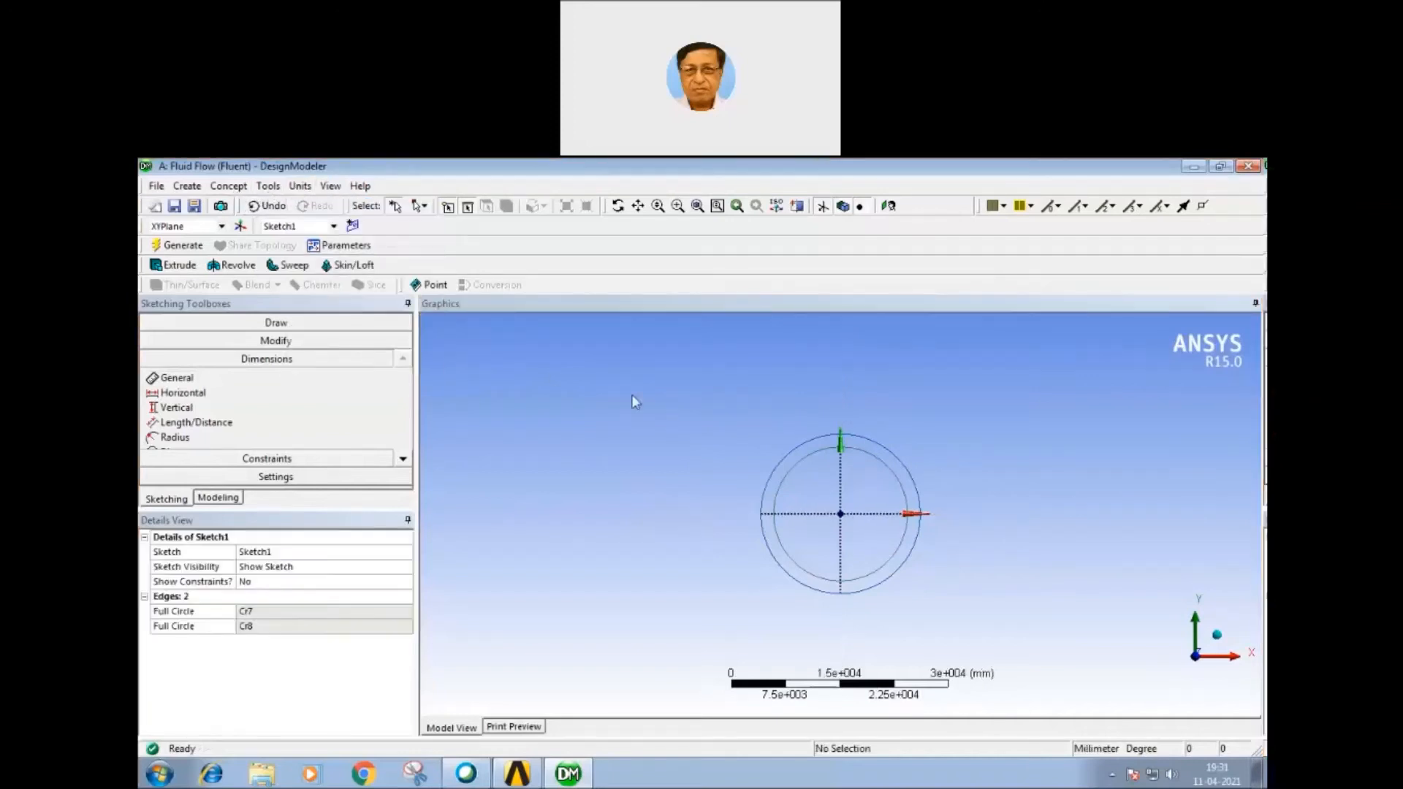
Step: Add diameter dimensions to both the outer and the inner circle of the sketch
{"action": "left_click", "coordinate": [271, 361]}
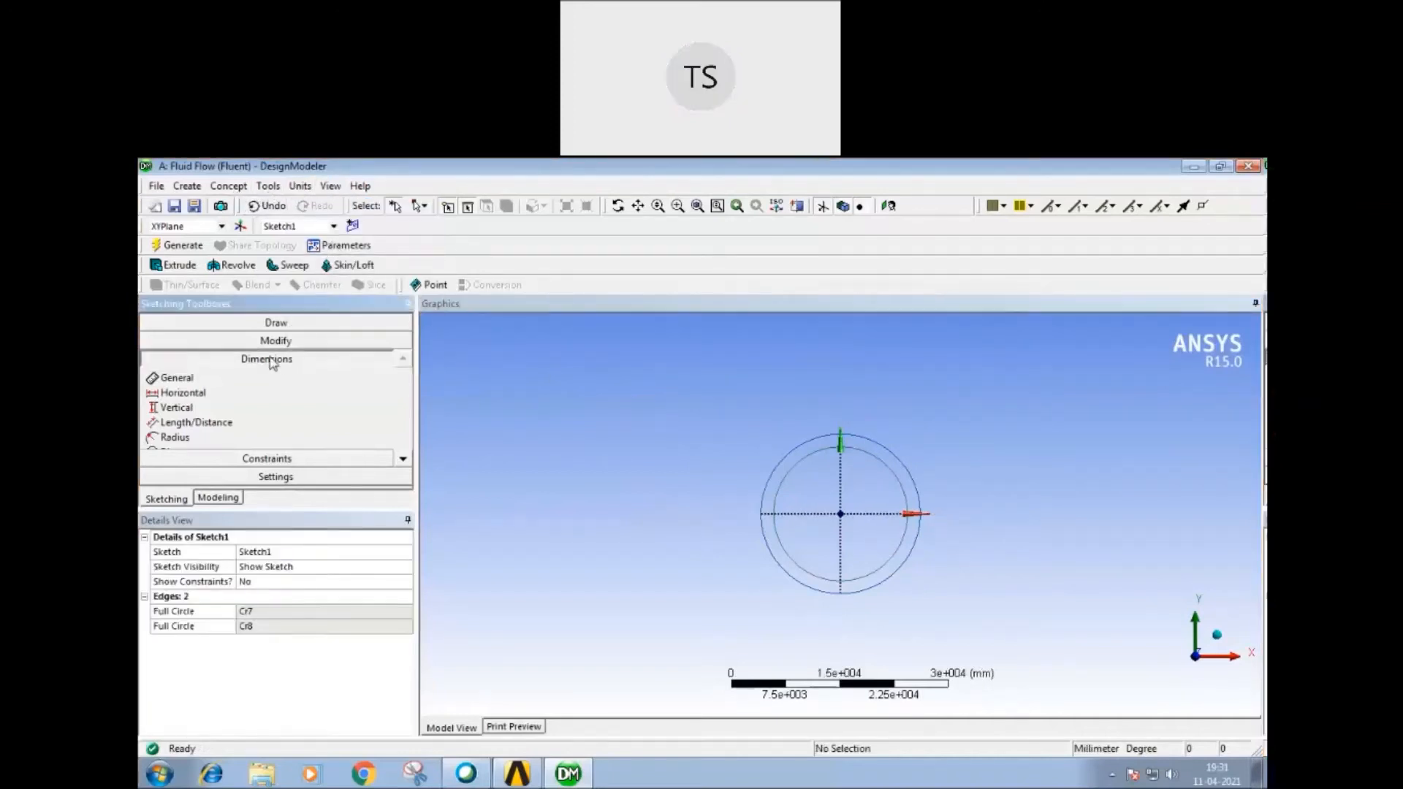
{"action": "left_click", "coordinate": [781, 469]}
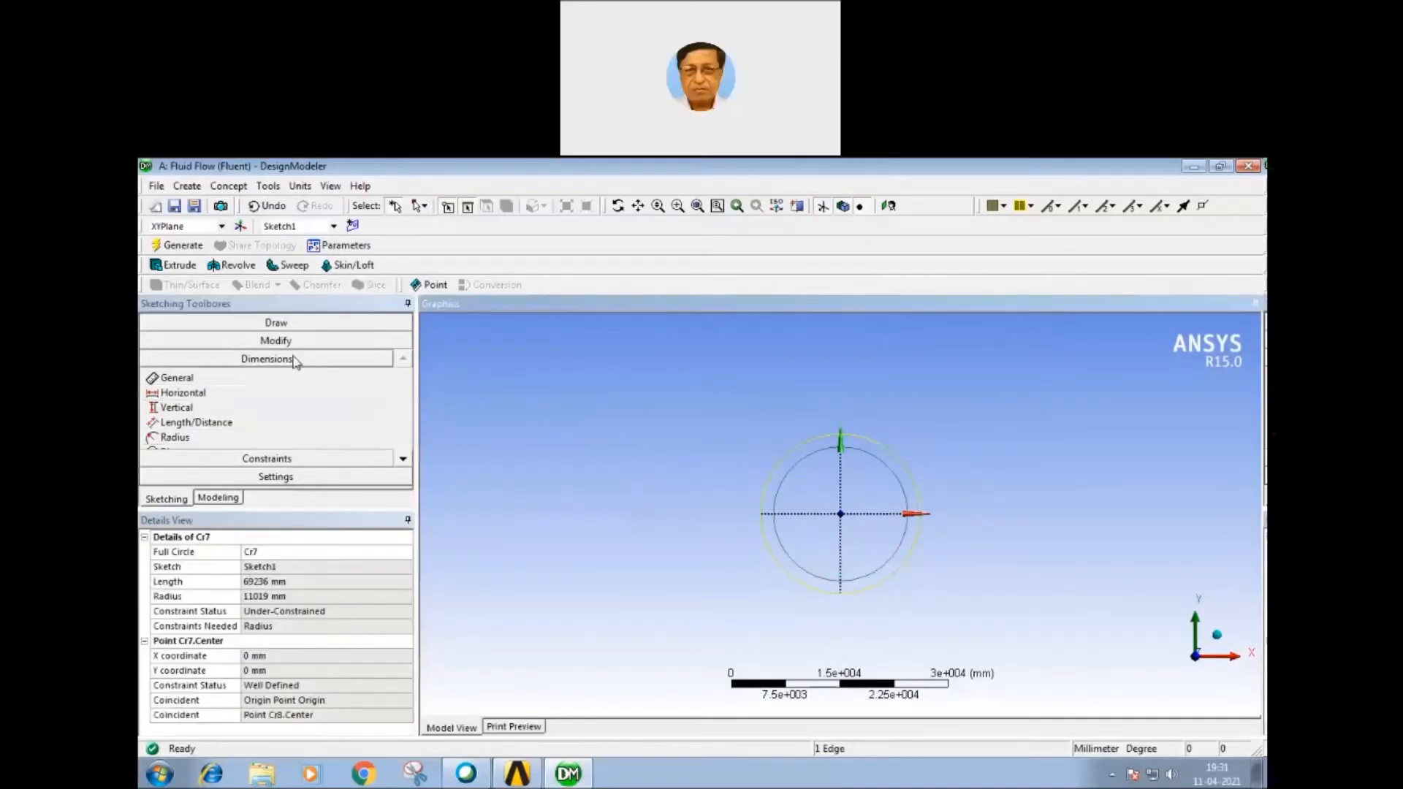
{"action": "left_click", "coordinate": [294, 359]}
{"action": "left_click", "coordinate": [752, 475]}
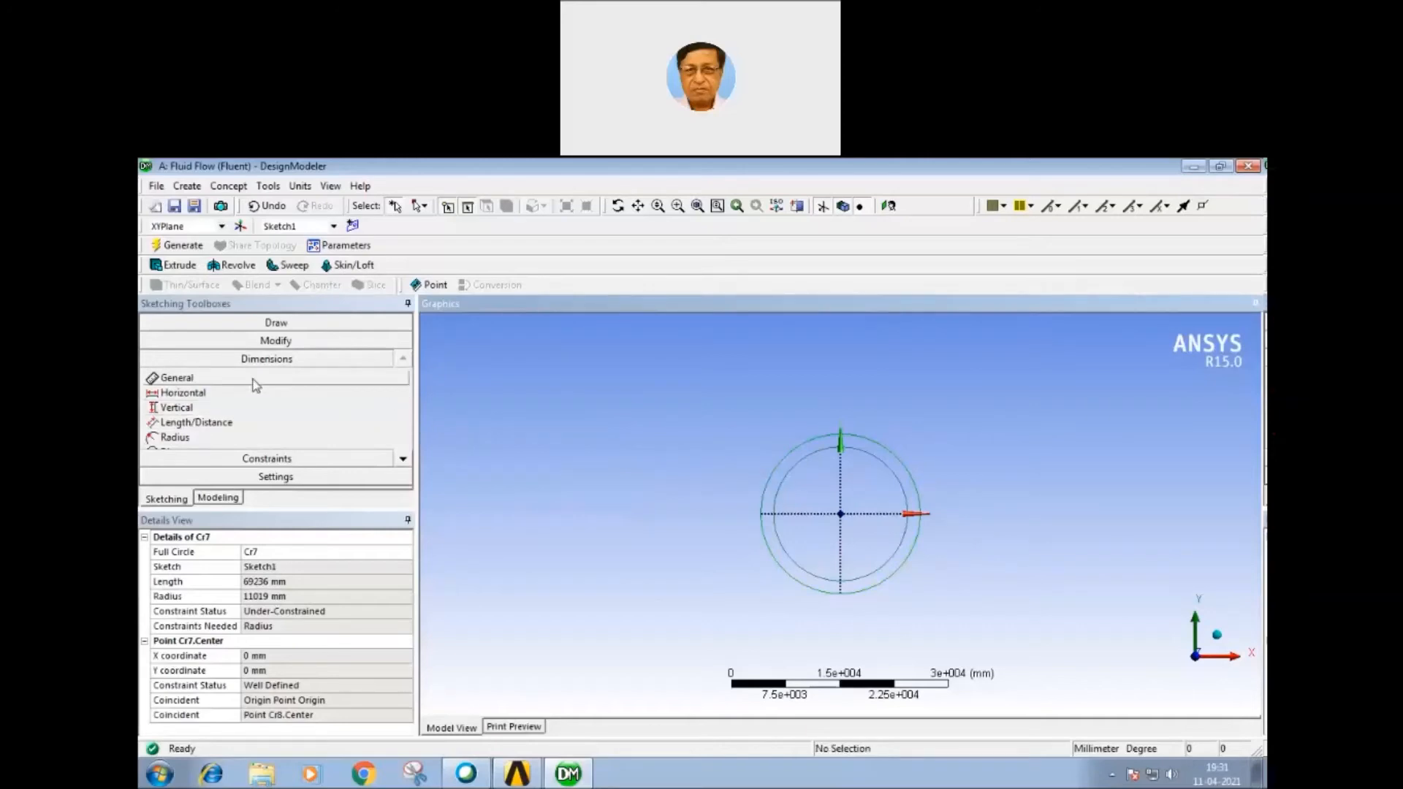
{"action": "left_click", "coordinate": [402, 459]}
{"action": "left_click", "coordinate": [220, 440]}
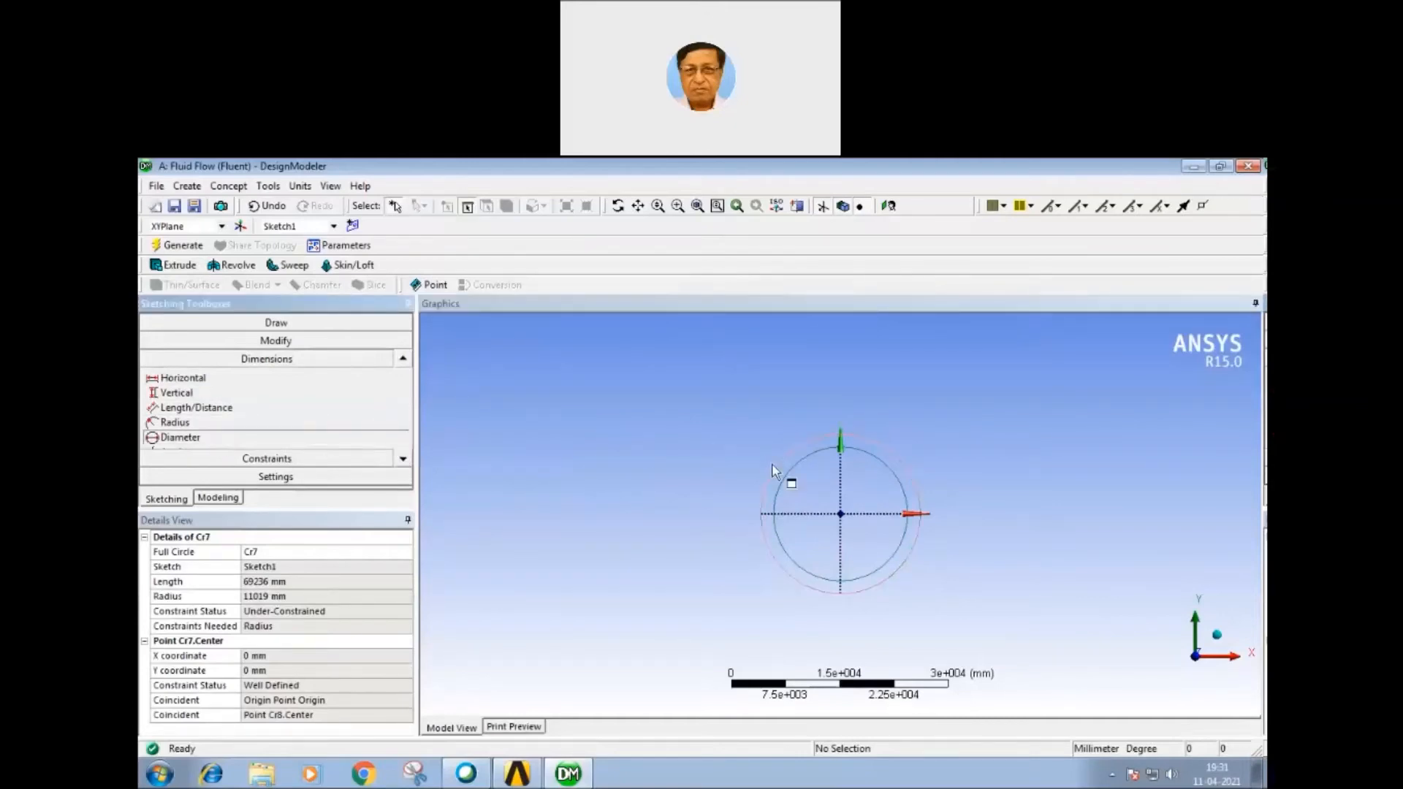
{"action": "left_click", "coordinate": [779, 475]}
{"action": "left_click", "coordinate": [760, 448]}
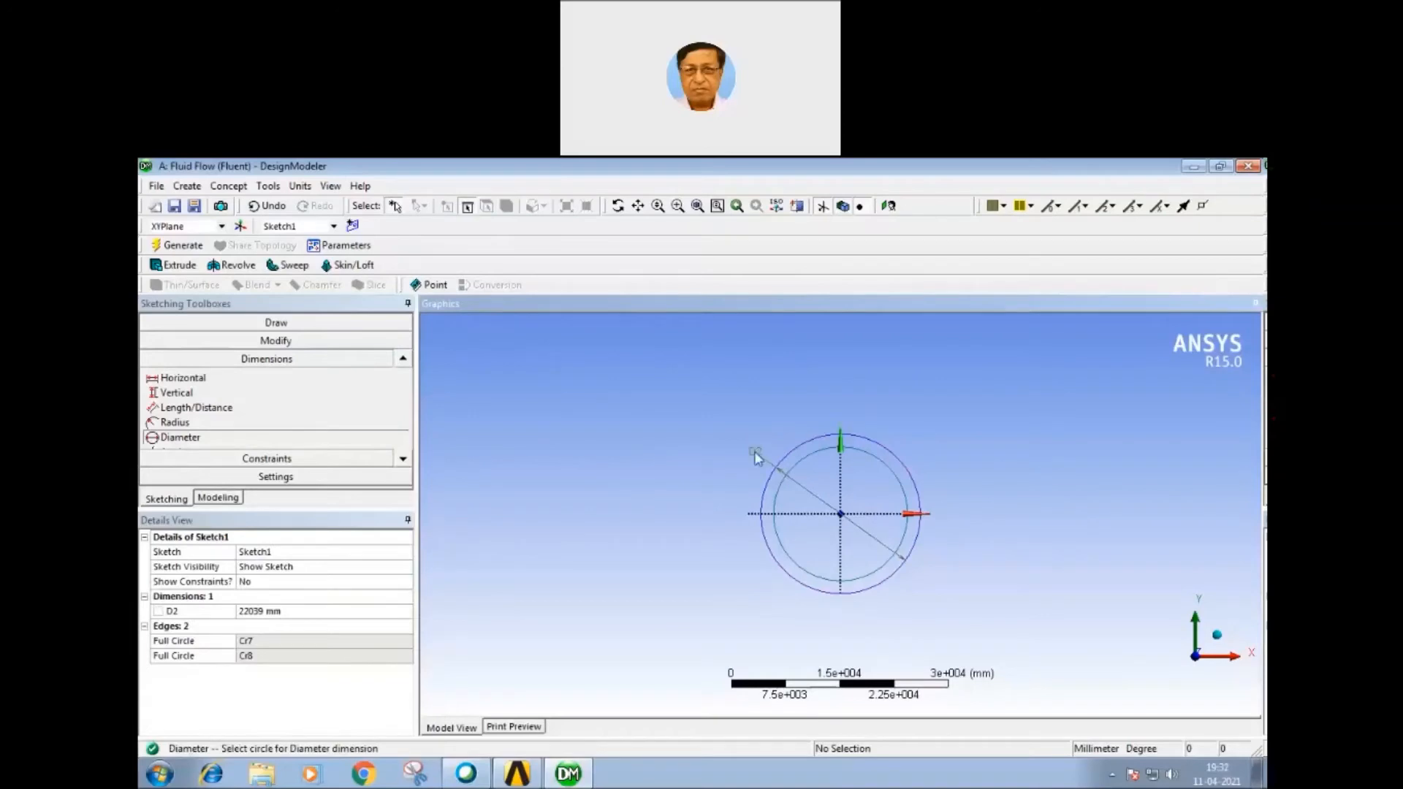
{"action": "left_click", "coordinate": [814, 456]}
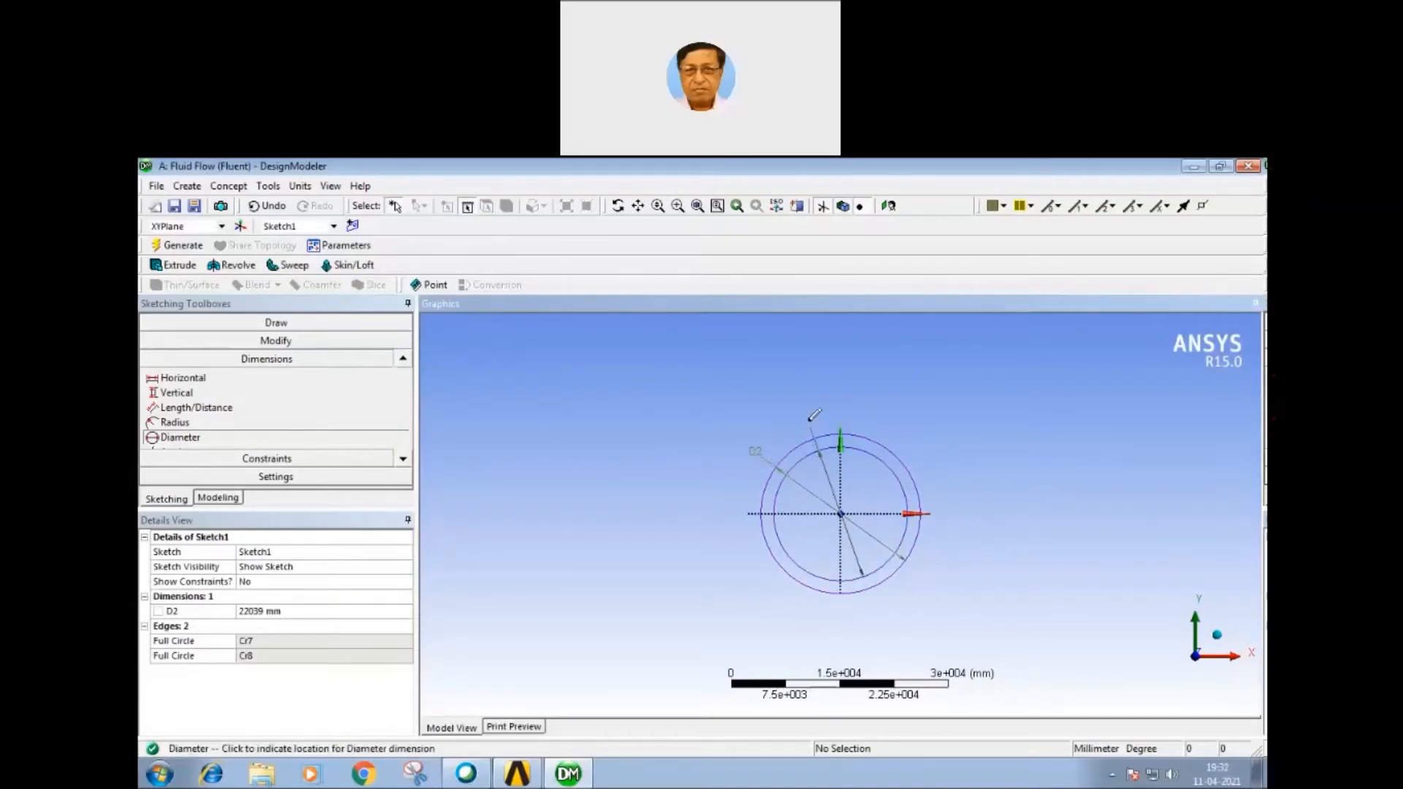
{"action": "left_click", "coordinate": [809, 417]}
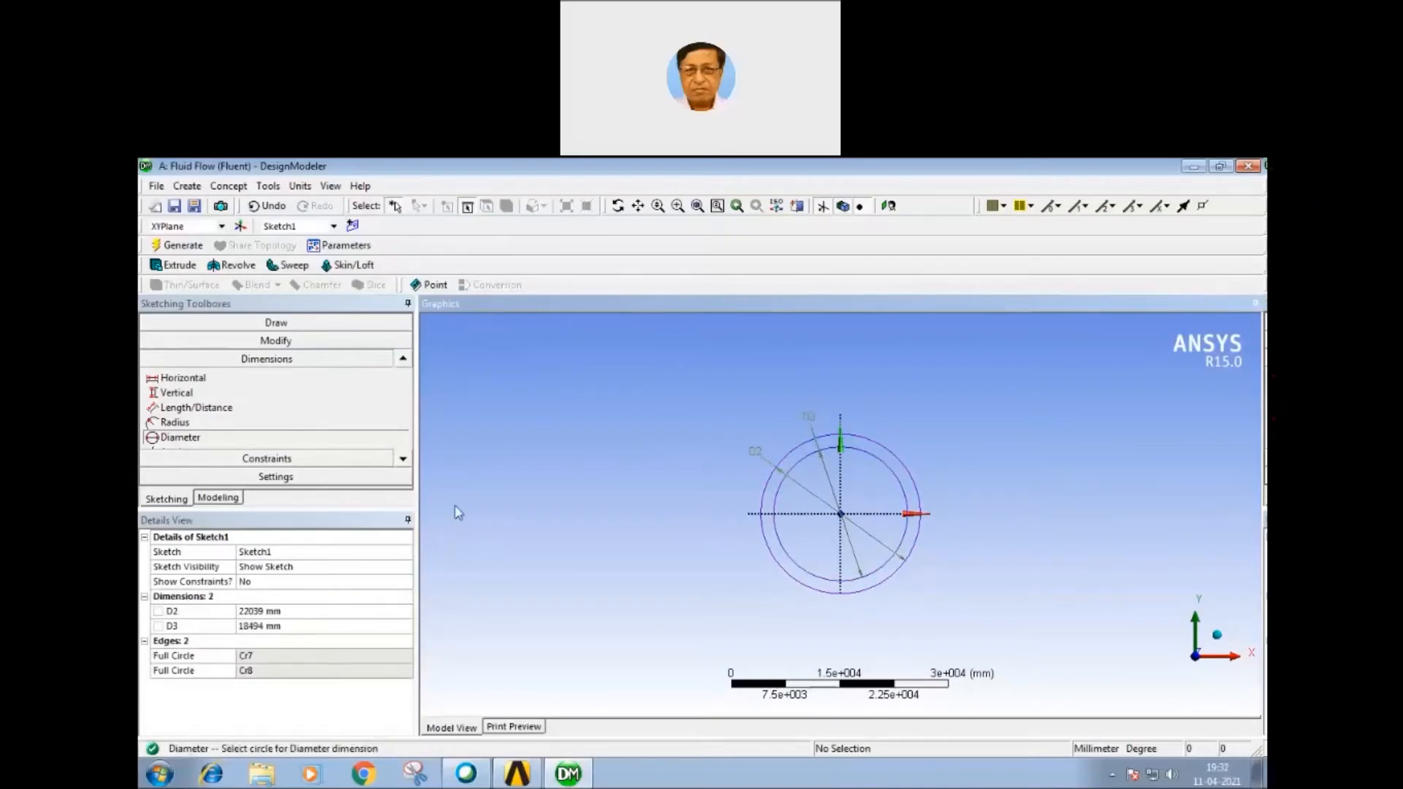
Step: Set the outer circle's diameter to 44 mm and the inner circle's to 40 mm, and regenerate the model
{"action": "left_click", "coordinate": [267, 611]}
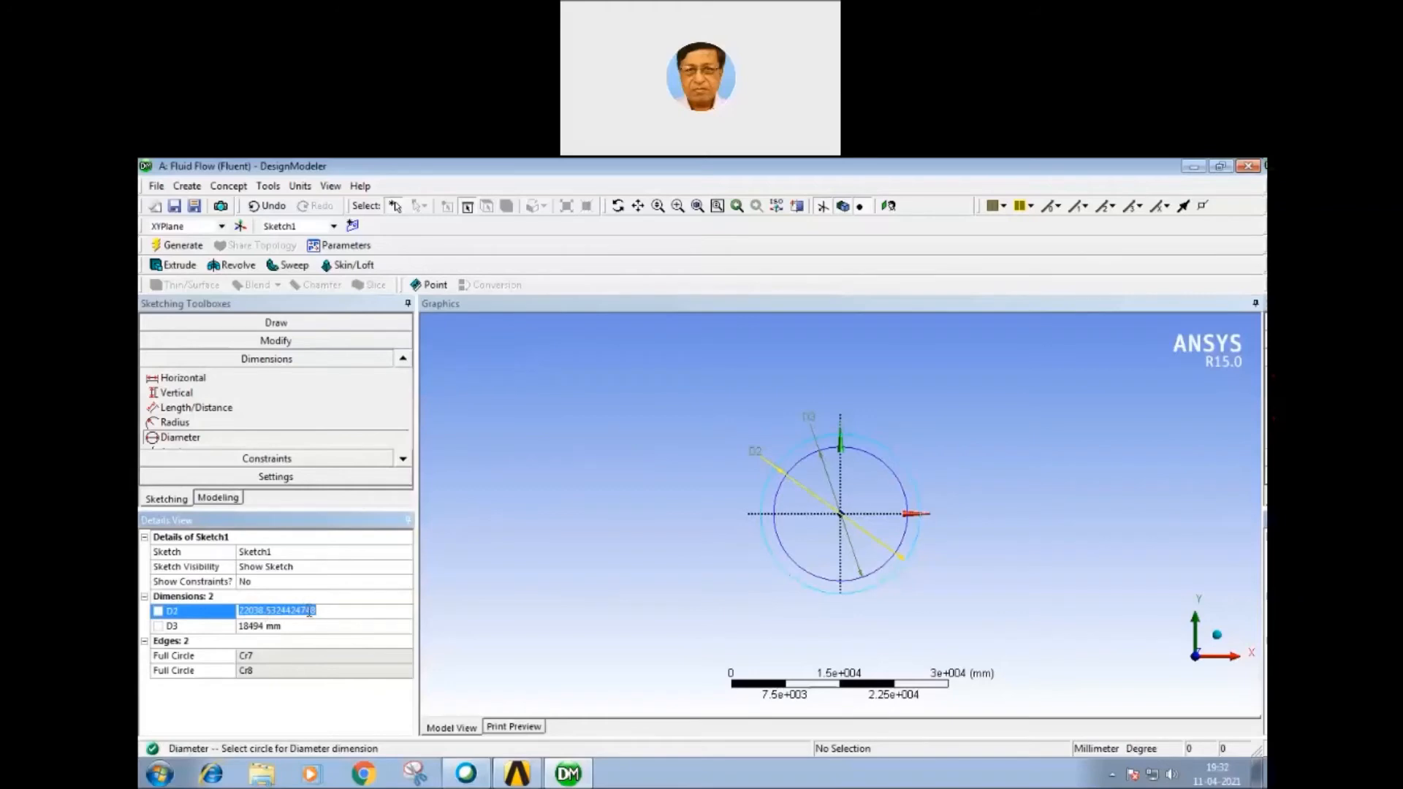
{"action": "type", "text": "44"}
{"action": "left_click", "coordinate": [278, 626]}
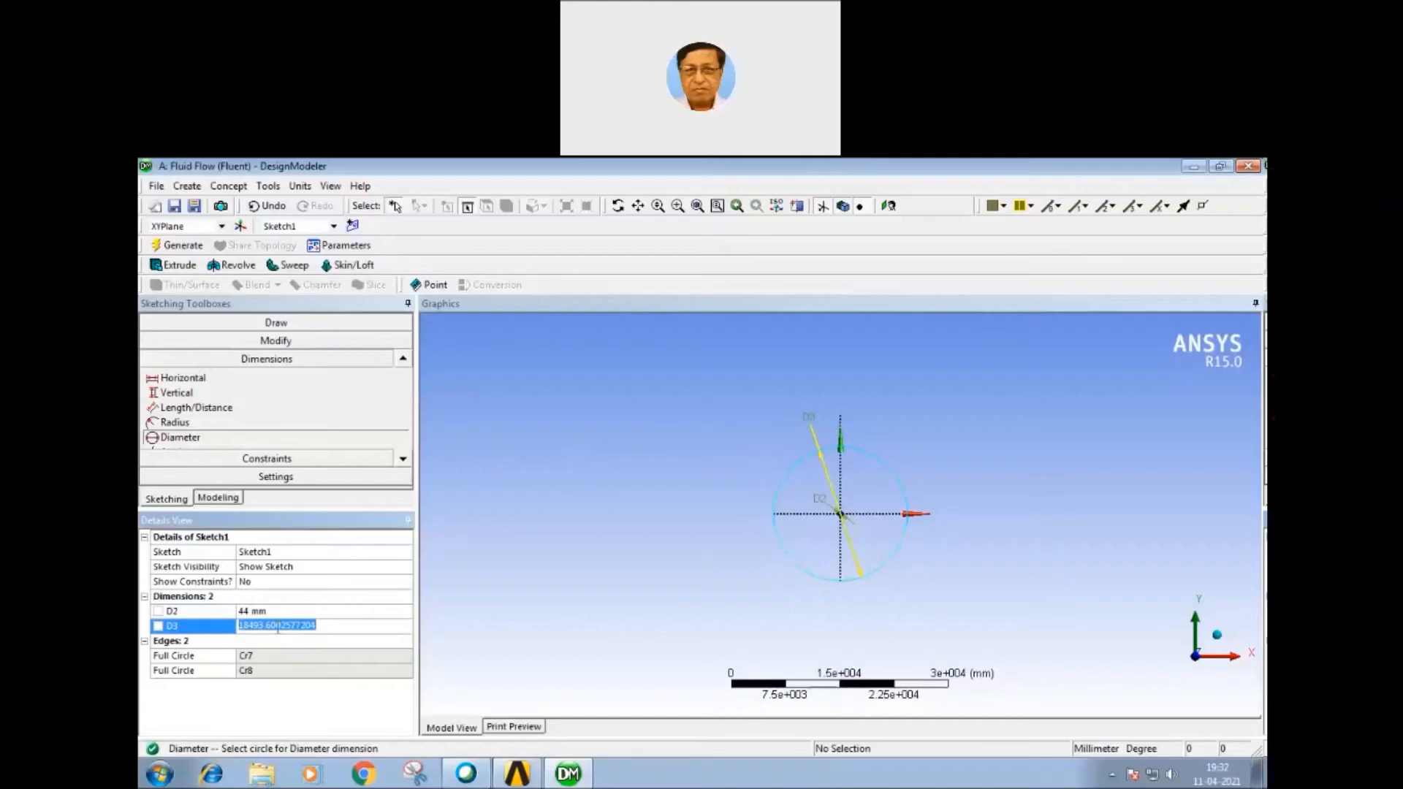
{"action": "type", "text": "4"}
{"action": "key", "text": "Return"}
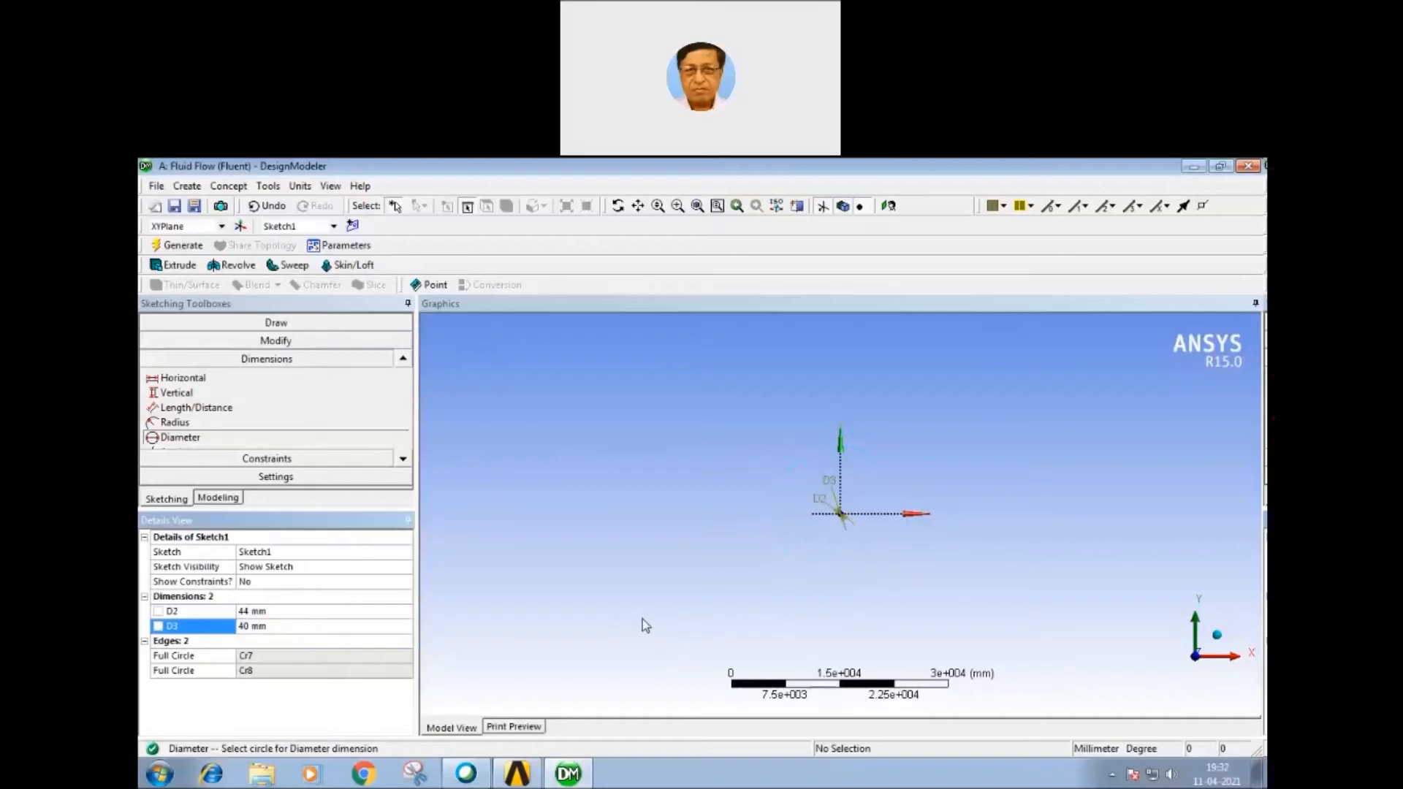
{"action": "left_click", "coordinate": [178, 249]}
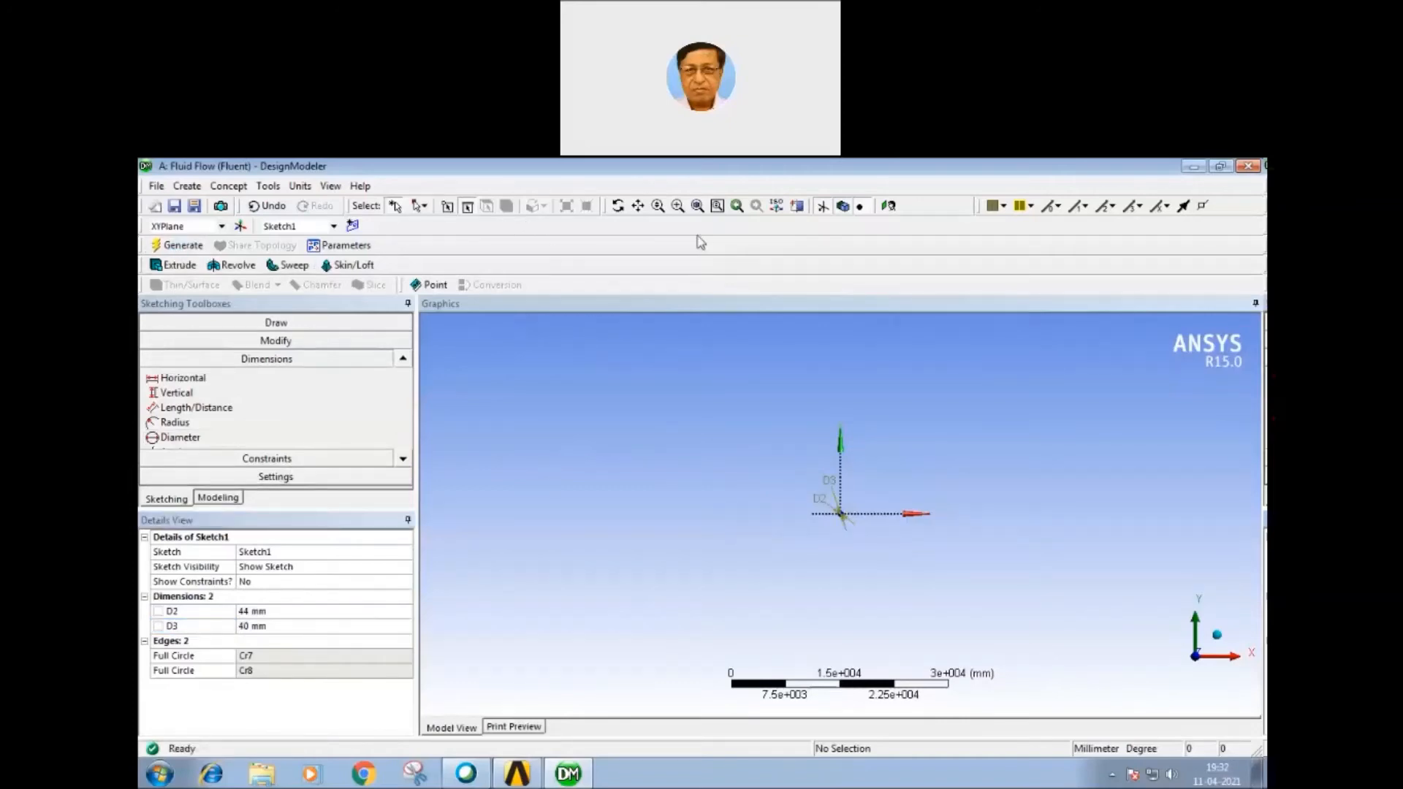
Step: Delete both oversized diameter dimensions from the sketch and fit the two circles in the view
{"action": "left_click", "coordinate": [697, 205]}
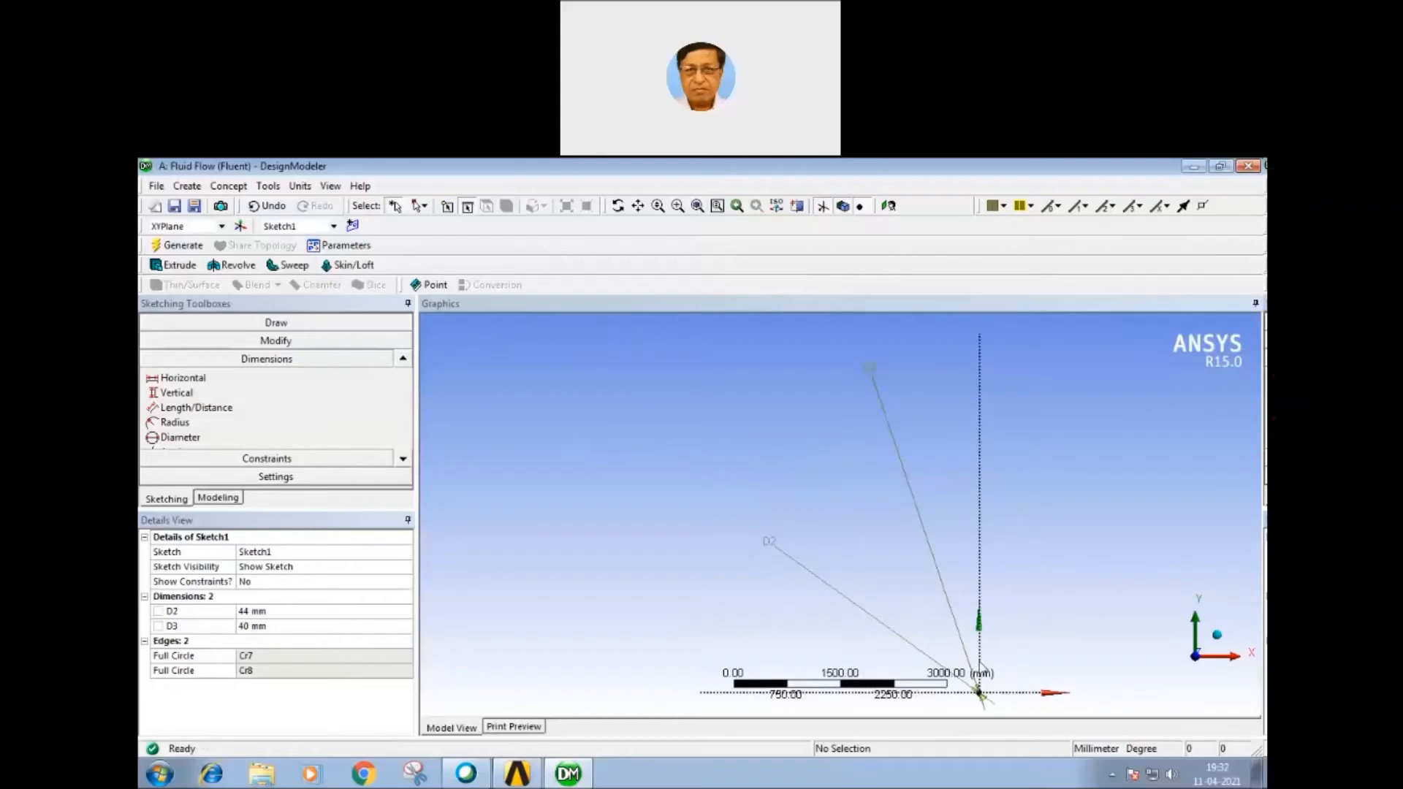
{"action": "left_click", "coordinate": [922, 524]}
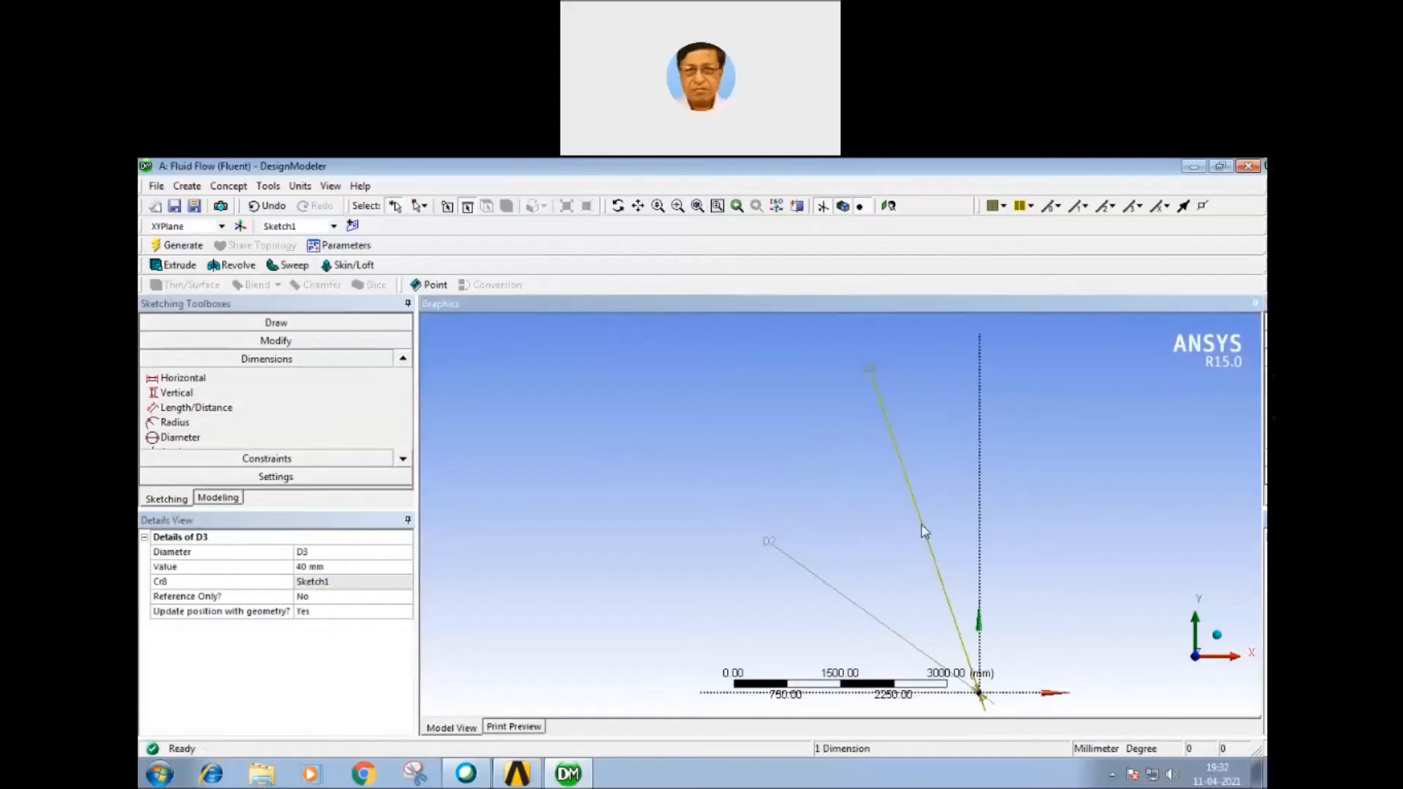
{"action": "key", "text": "Delete"}
{"action": "left_click", "coordinate": [855, 606]}
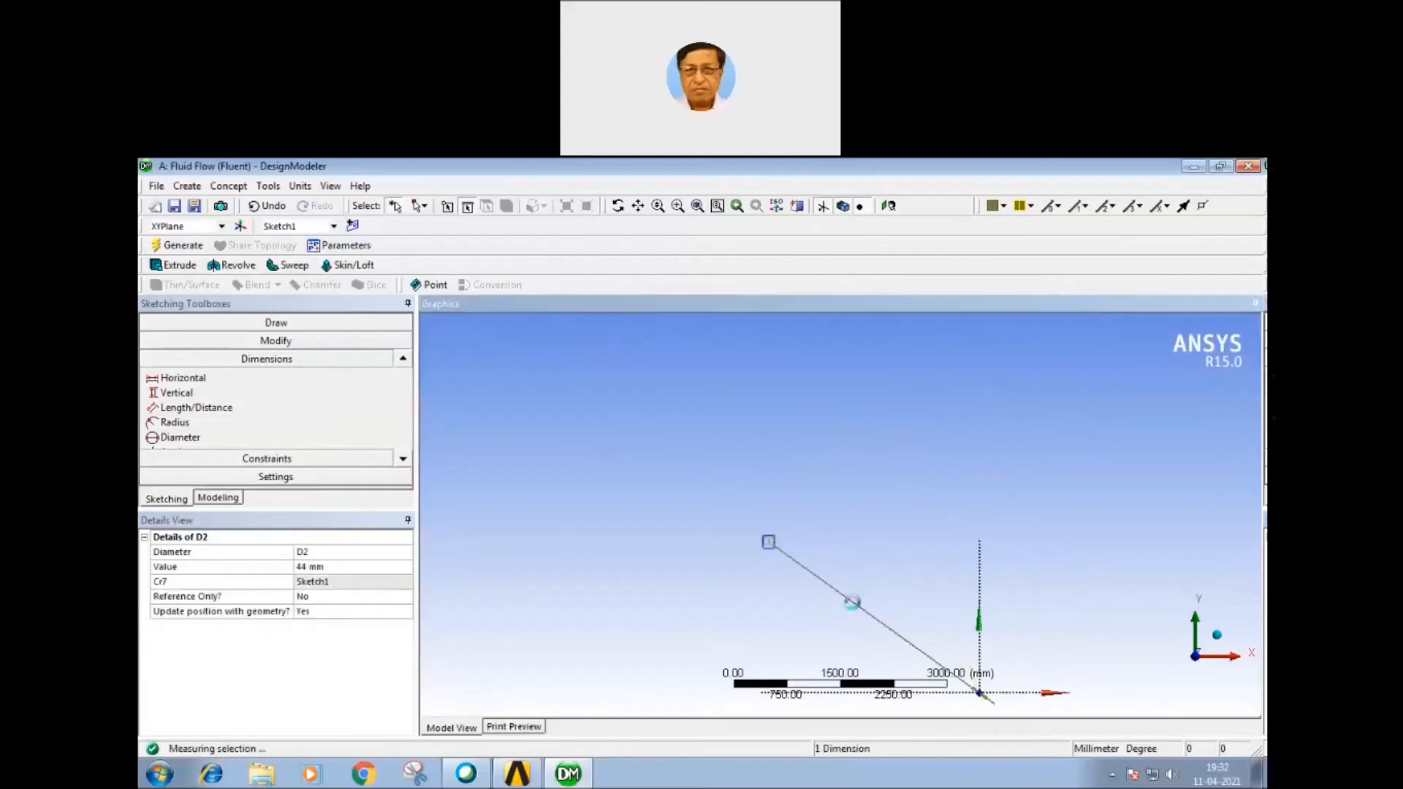
{"action": "key", "text": "Delete"}
{"action": "left_click", "coordinate": [695, 206]}
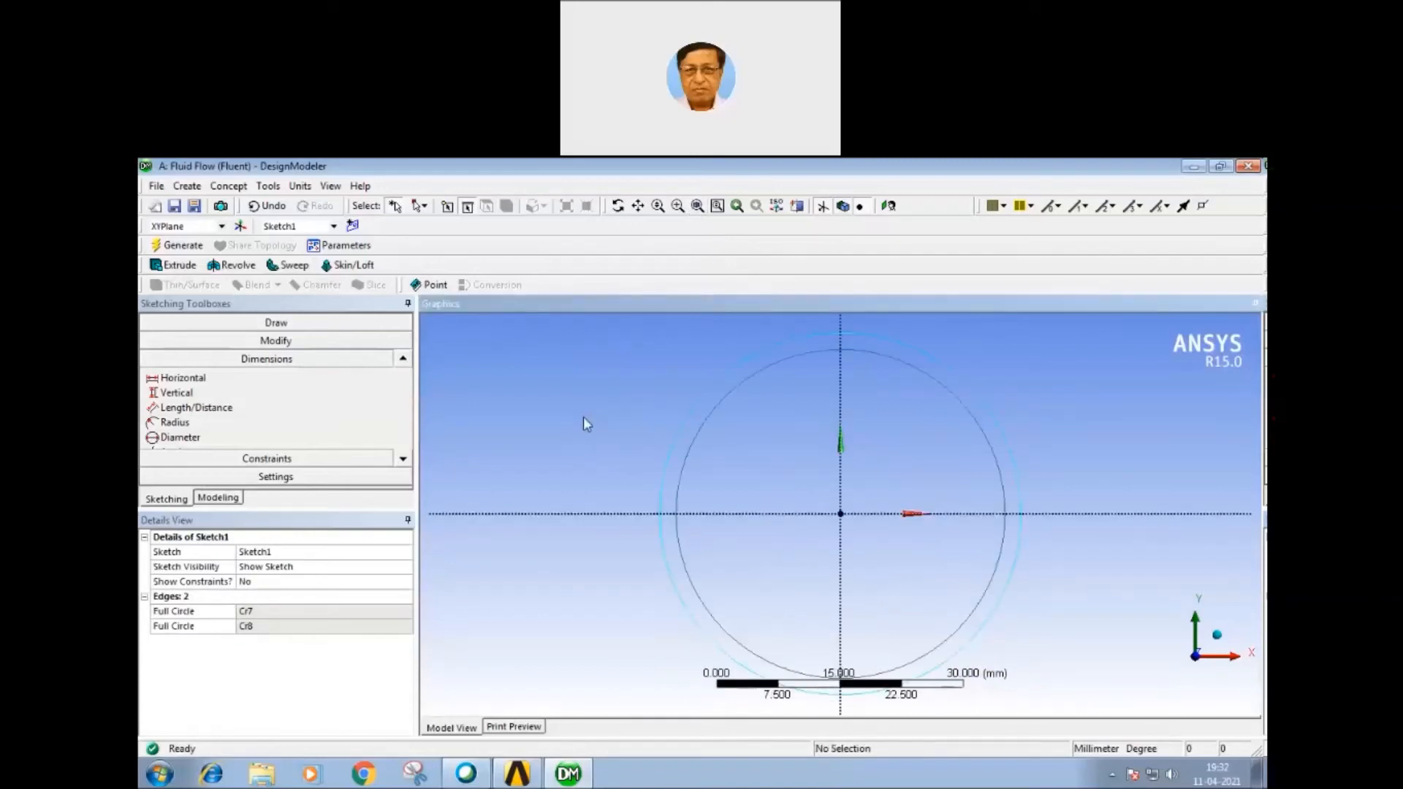
Step: Add new diameter dimensions to the outer and inner circles, placed close to the resized geometry, and regenerate
{"action": "left_click", "coordinate": [185, 443]}
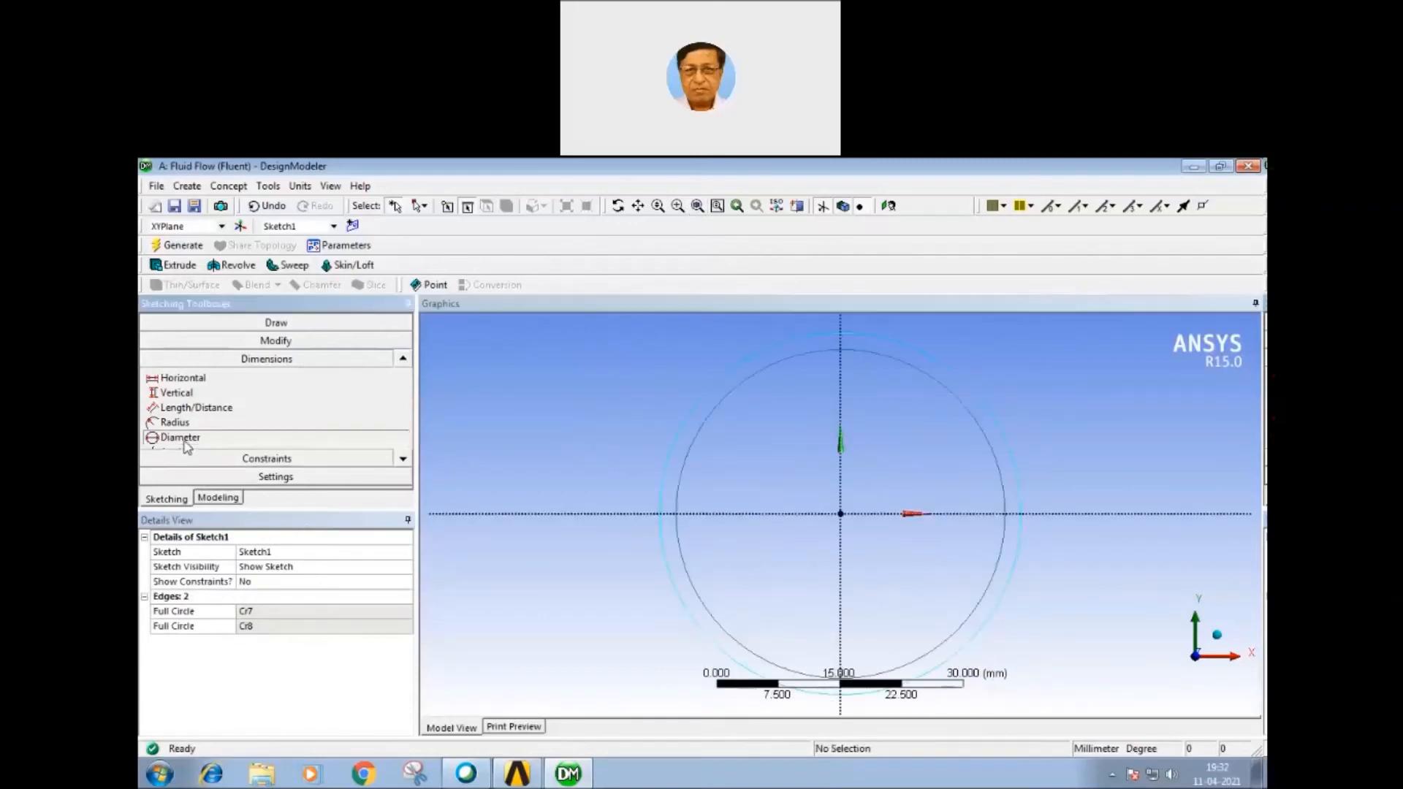
{"action": "left_click", "coordinate": [660, 489]}
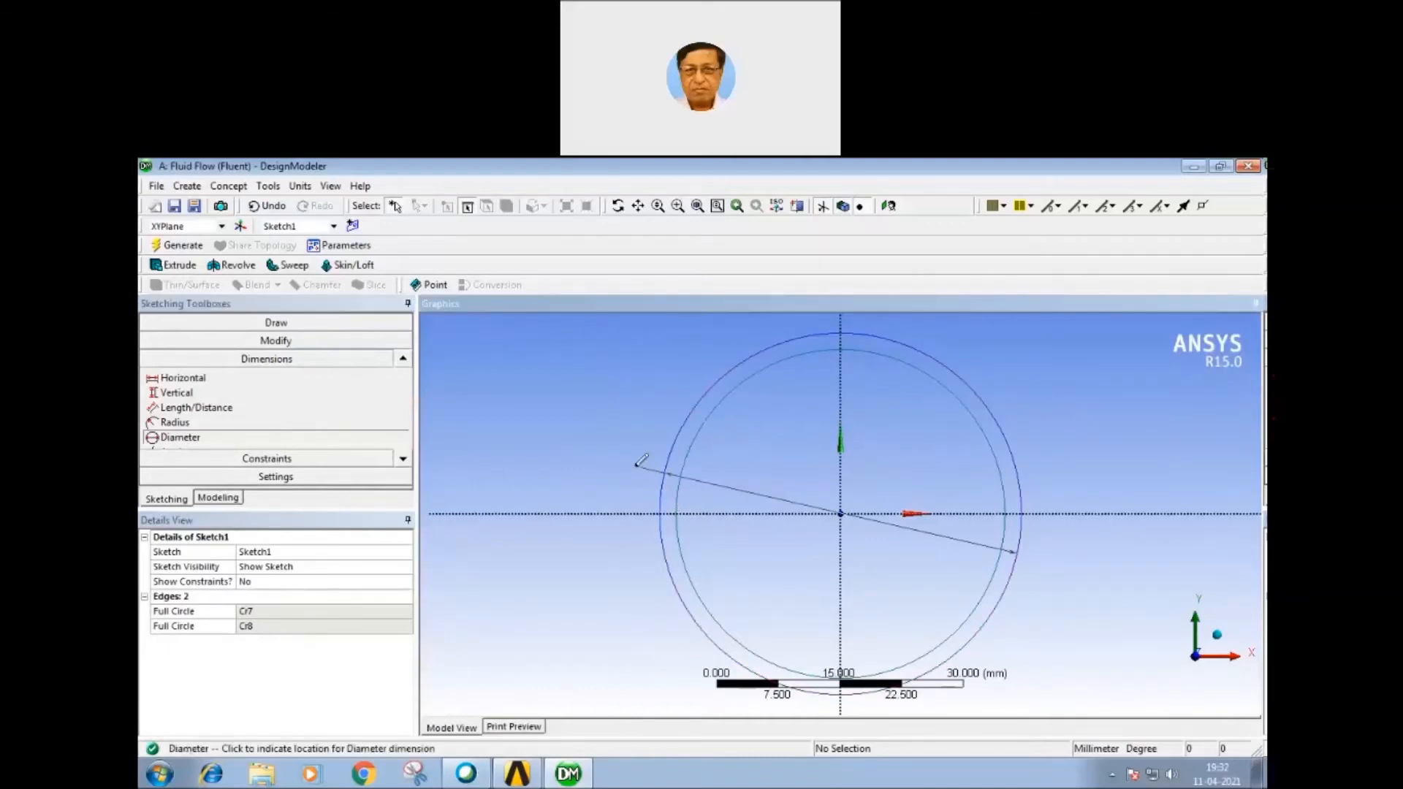
{"action": "left_click", "coordinate": [640, 461]}
{"action": "left_click", "coordinate": [702, 436]}
{"action": "left_click", "coordinate": [671, 406]}
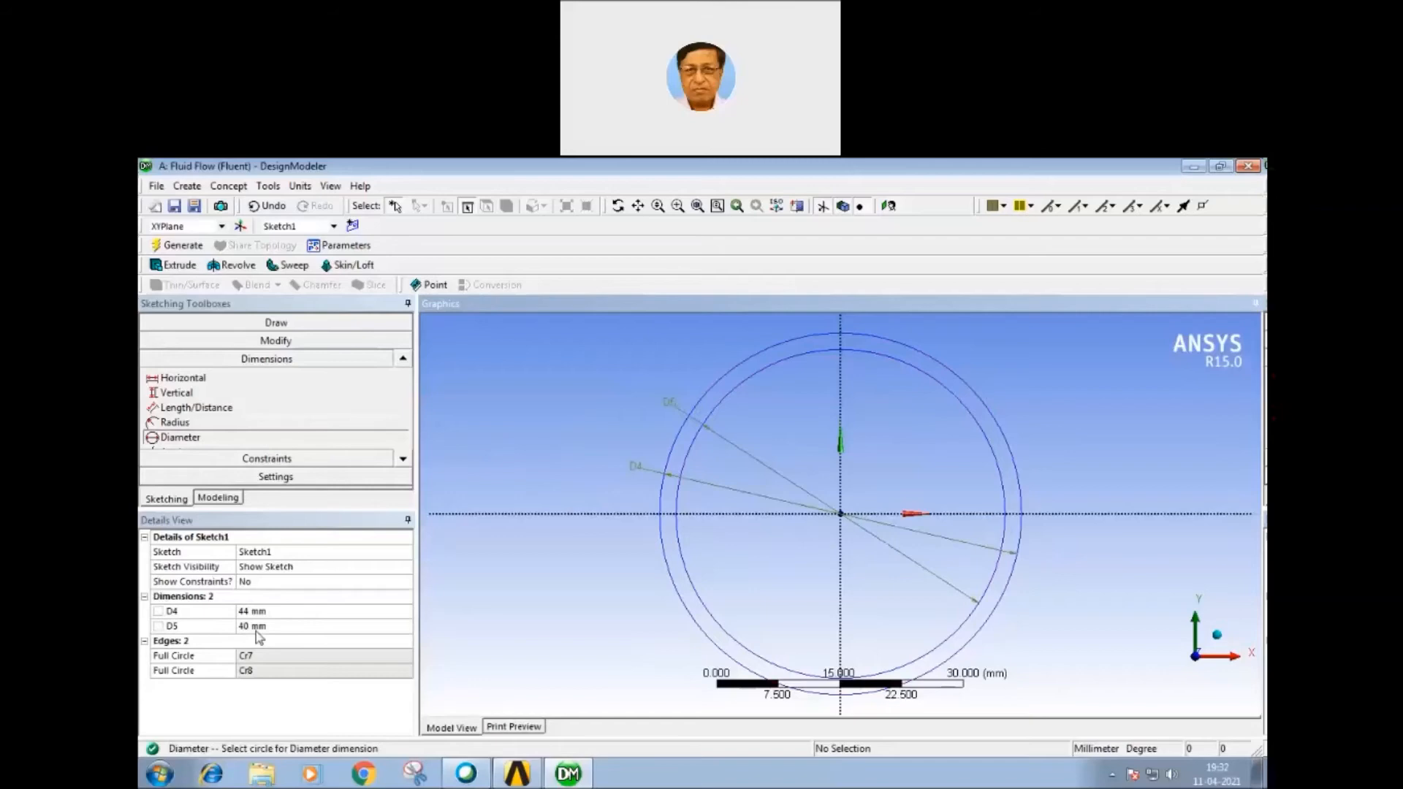
{"action": "left_click", "coordinate": [191, 247]}
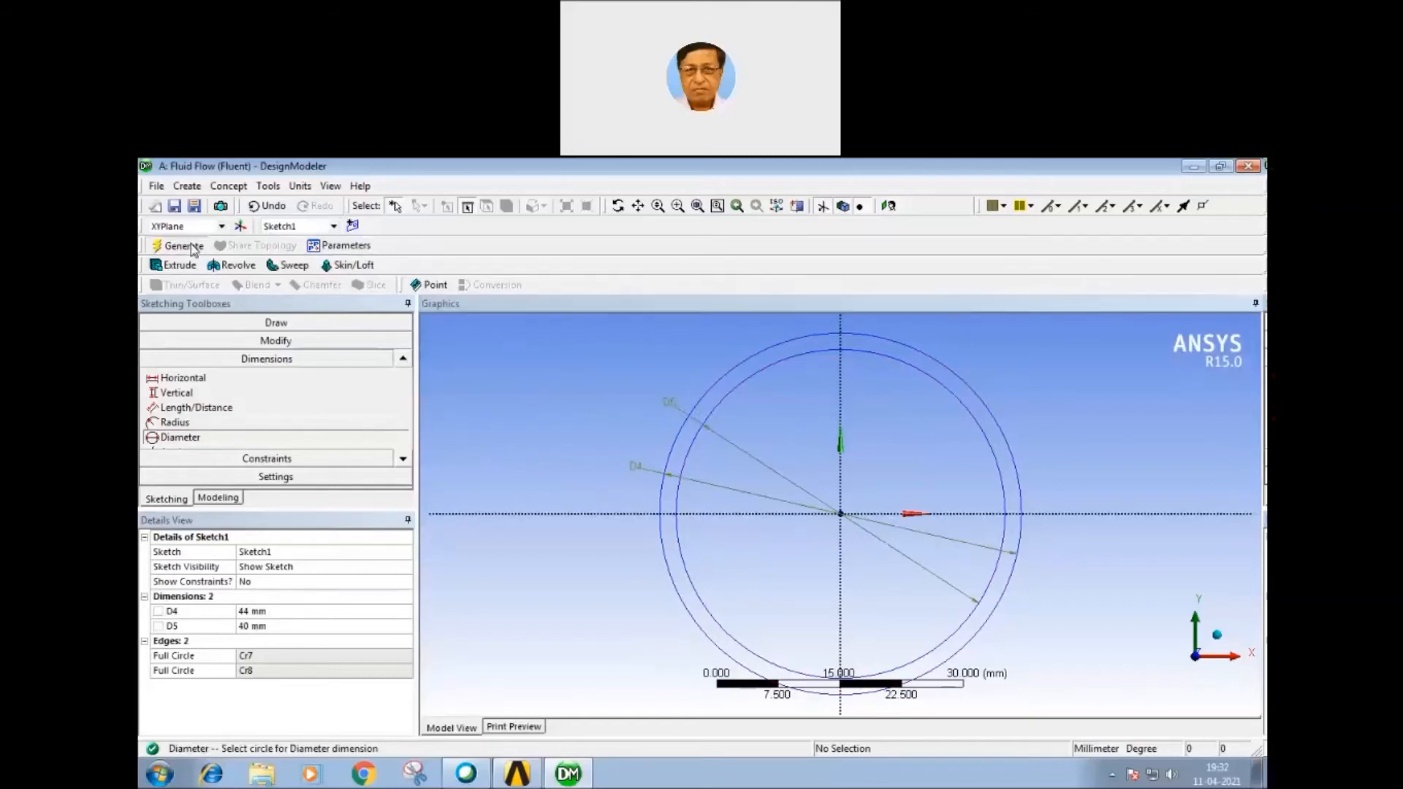
Step: Extrude the two-circle sketch to a depth of 1000 mm as added material and generate the pipe
{"action": "left_click", "coordinate": [174, 266]}
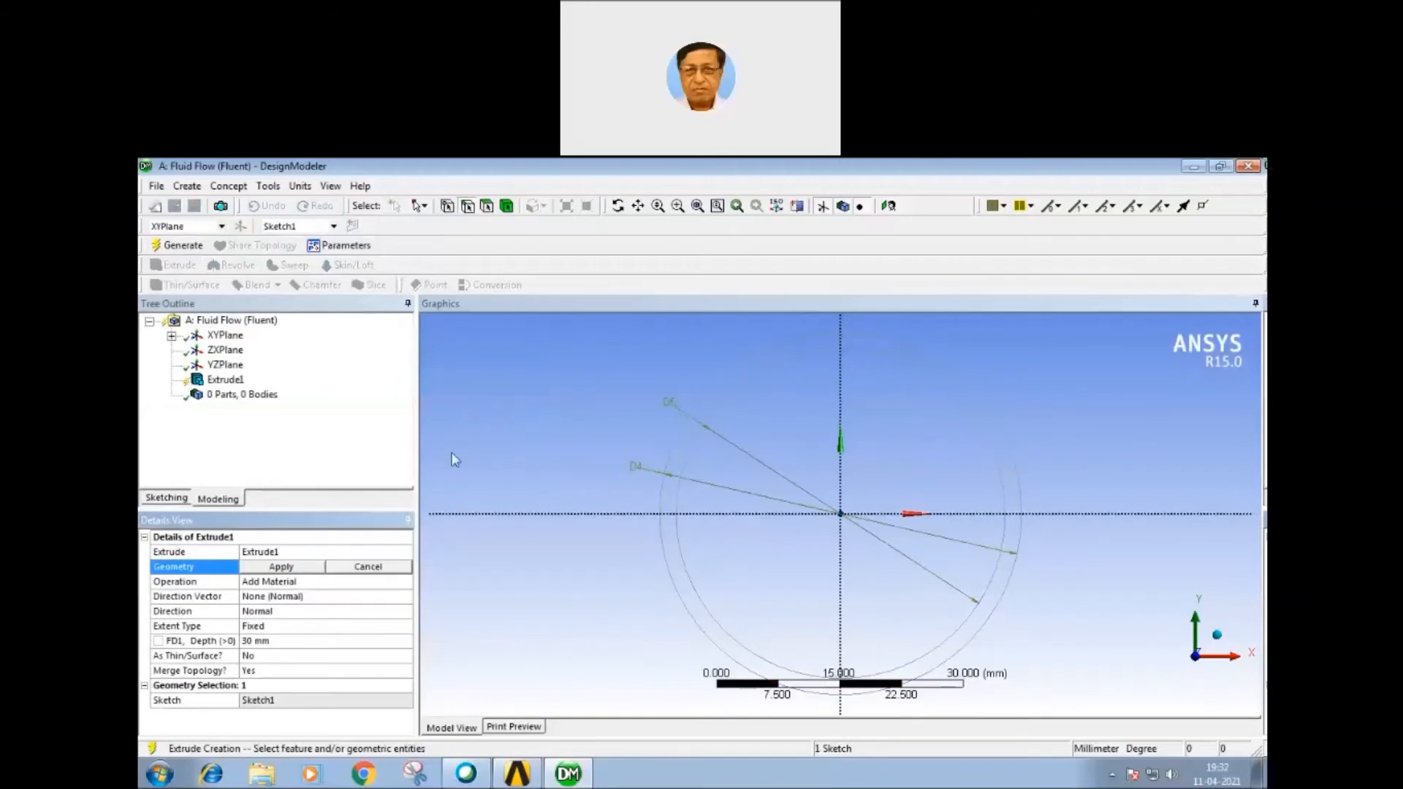
{"action": "left_click", "coordinate": [256, 641]}
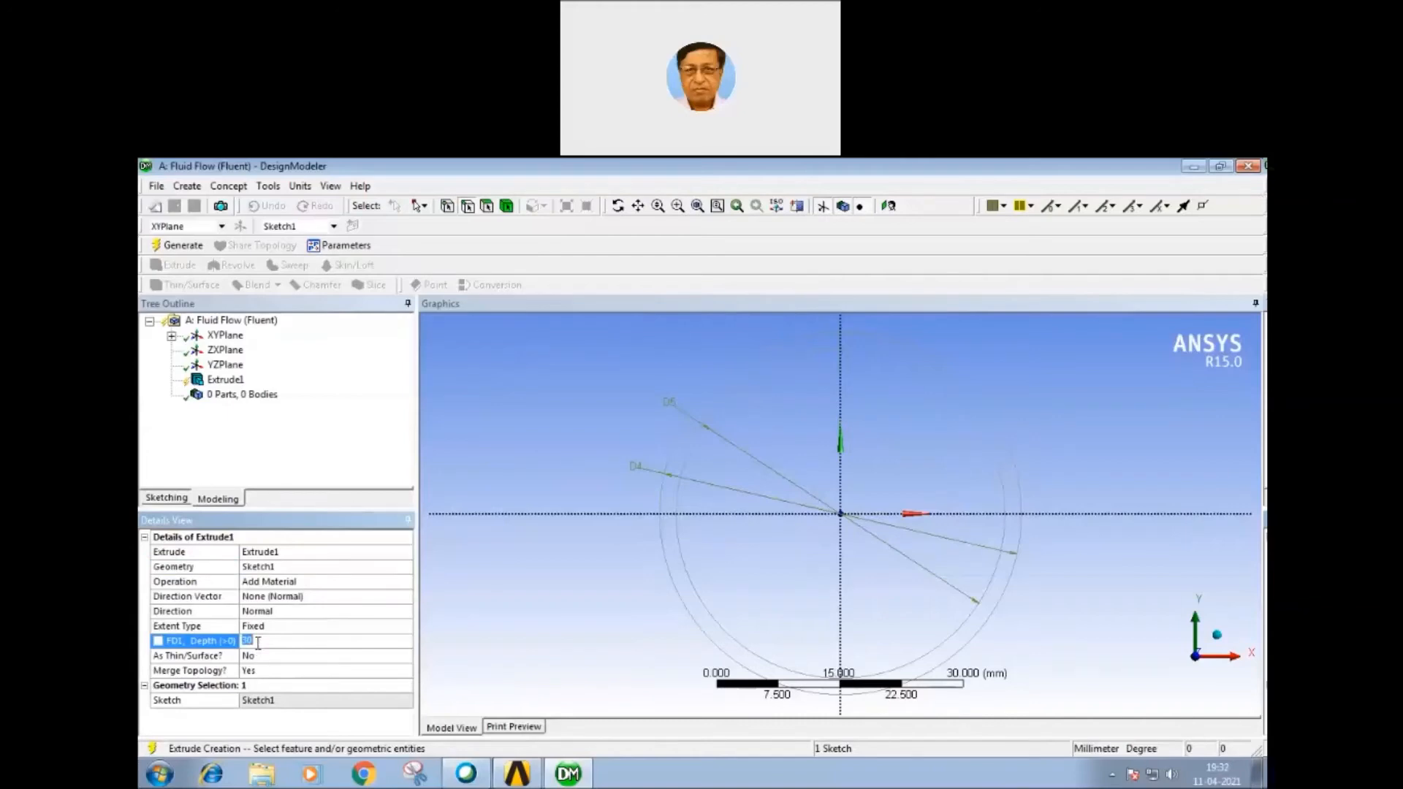
{"action": "type", "text": "1000"}
{"action": "key", "text": "Return"}
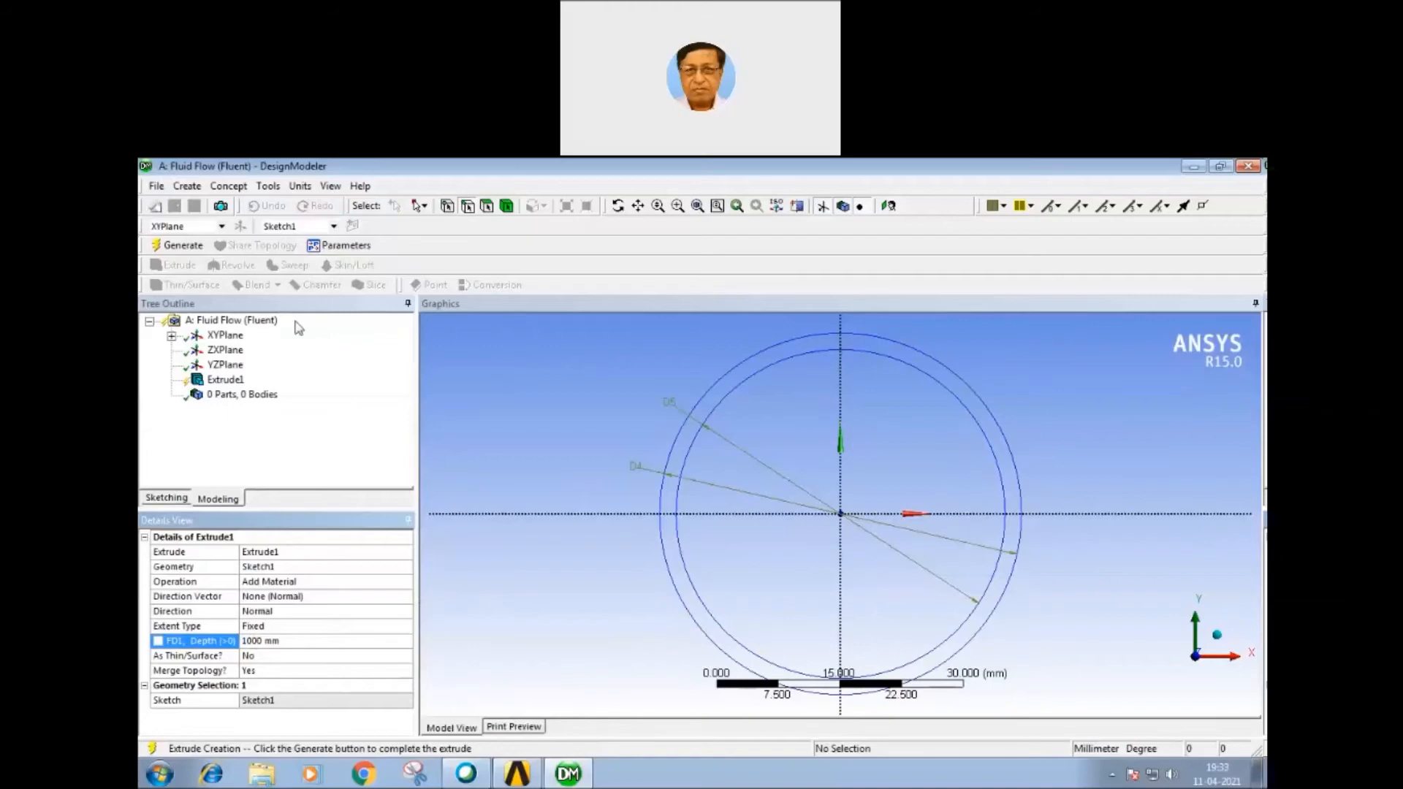
{"action": "left_click", "coordinate": [179, 245]}
Step: Fill the pipe's interior using By Cavity extraction on its inner cylindrical face, and generate the feature
{"action": "middle_click_drag", "start_coordinate": [756, 513], "coordinate": [1094, 564]}
{"action": "middle_click_drag", "start_coordinate": [881, 563], "coordinate": [888, 564]}
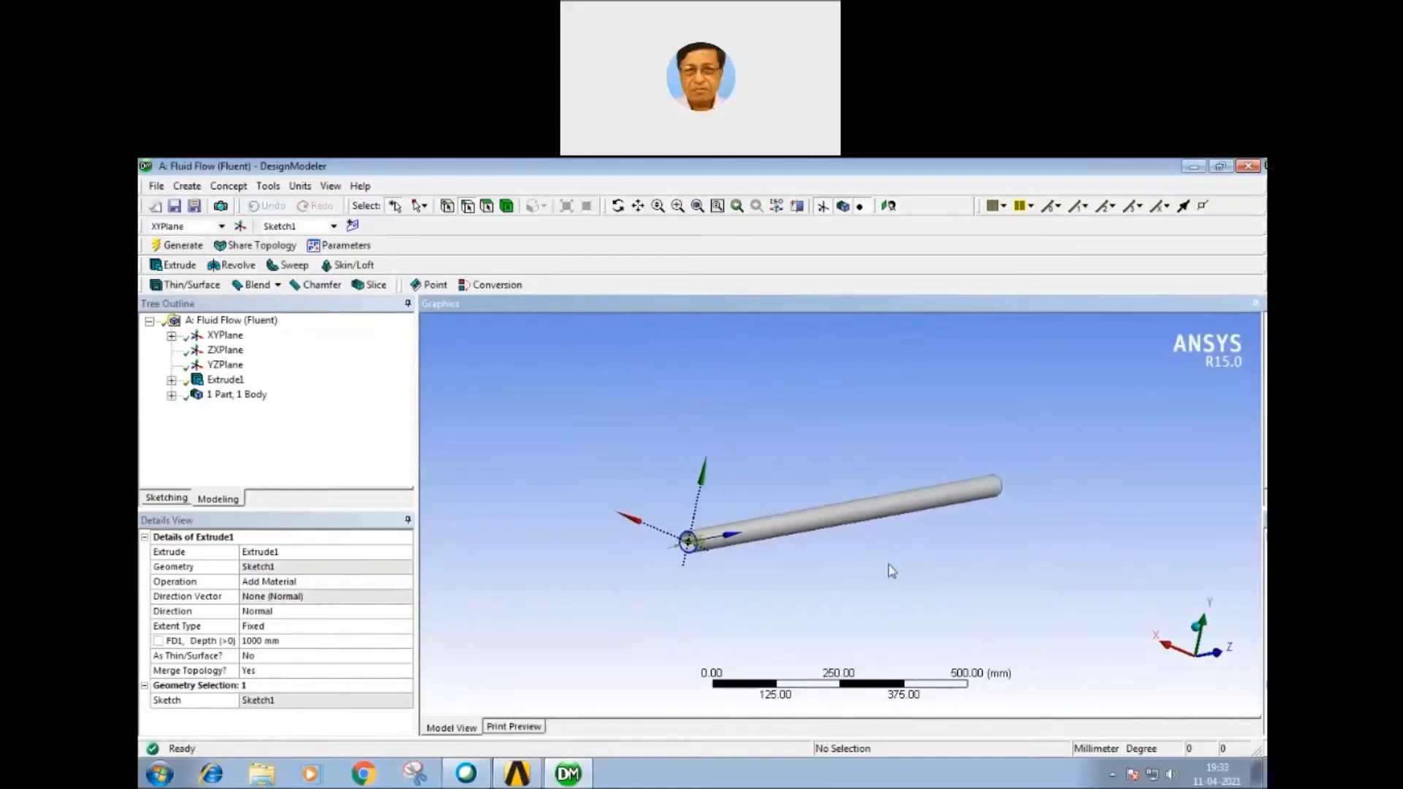
{"action": "left_click", "coordinate": [678, 206]}
{"action": "left_click_drag", "start_coordinate": [668, 564], "coordinate": [738, 520]}
{"action": "middle_click_drag", "start_coordinate": [564, 516], "coordinate": [567, 512]}
{"action": "middle_click", "coordinate": [537, 497]}
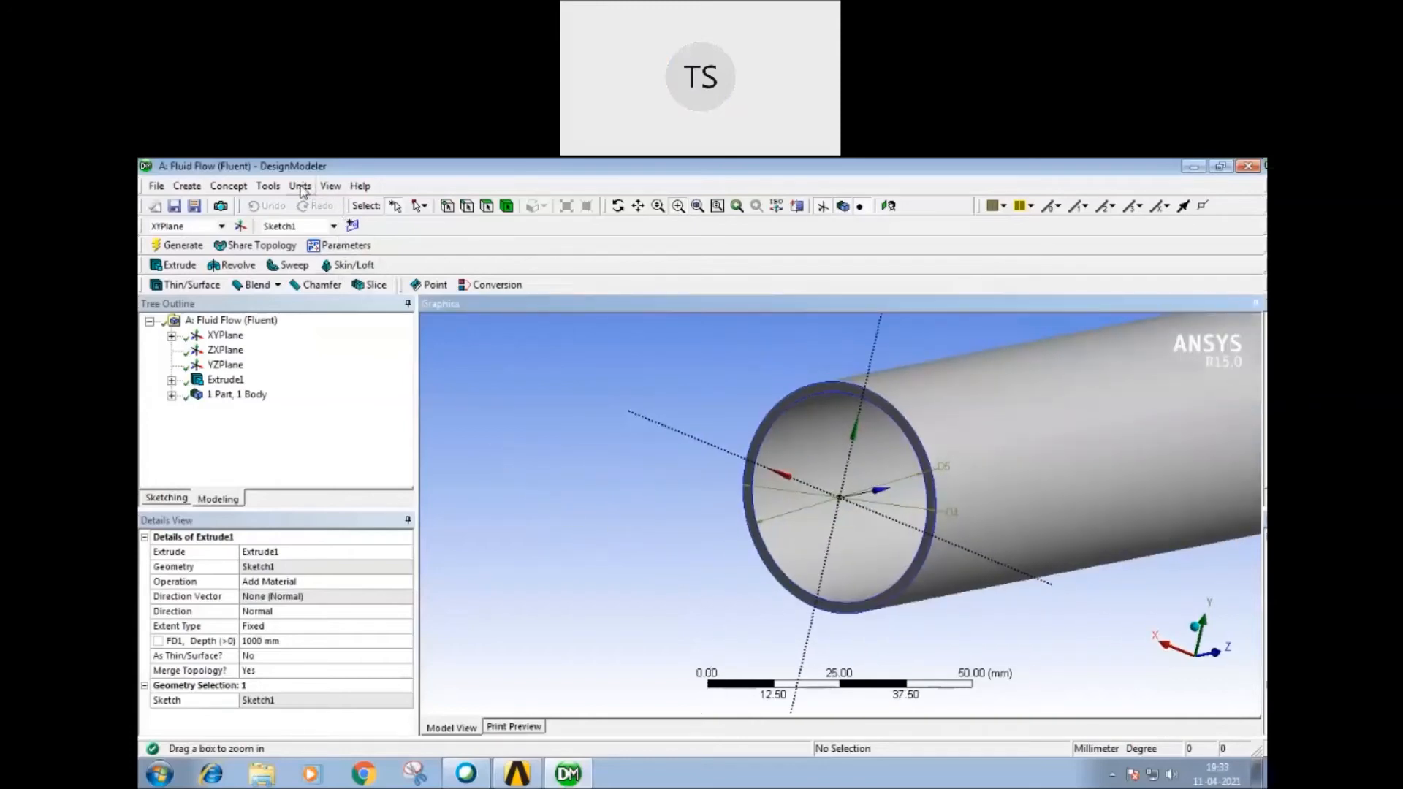
{"action": "left_click", "coordinate": [267, 186]}
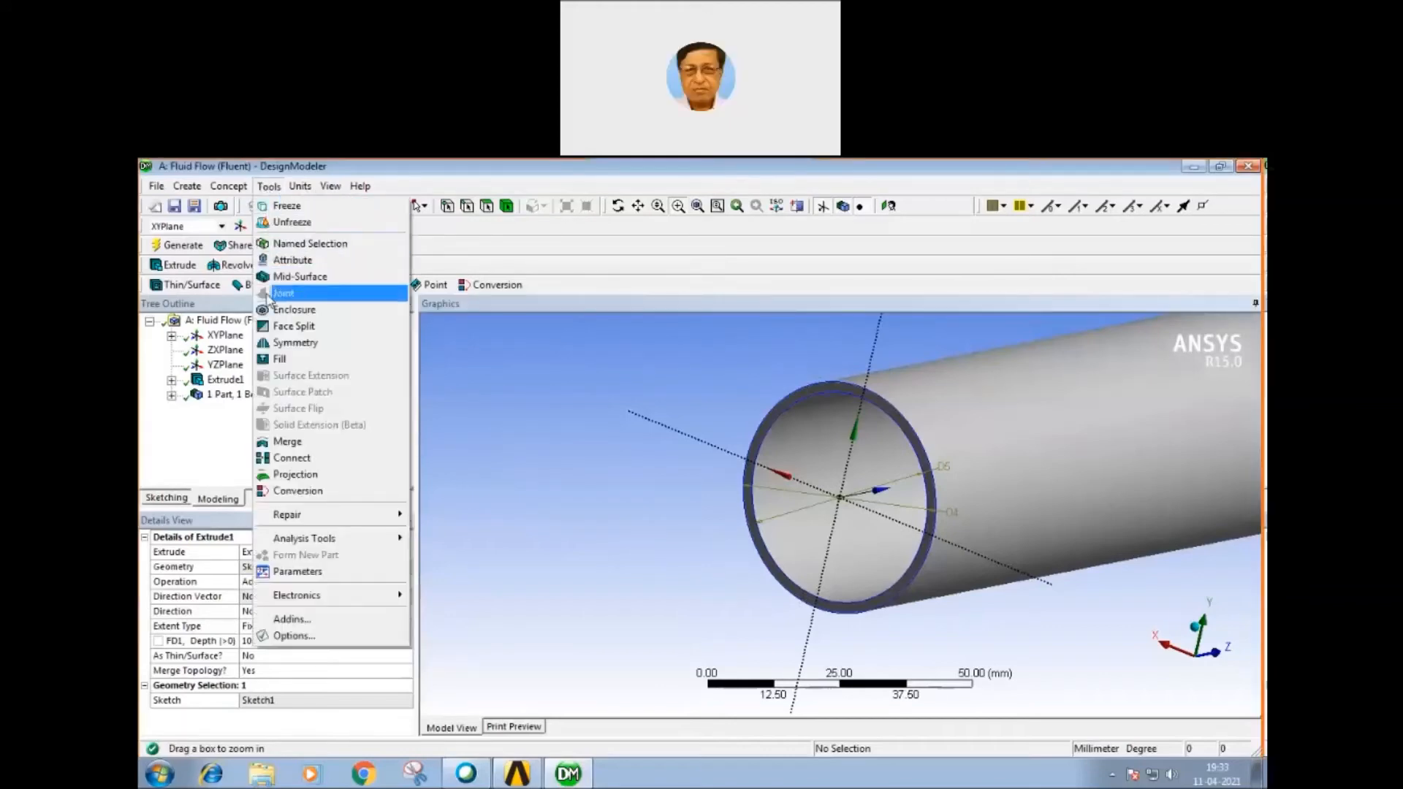
{"action": "left_click", "coordinate": [277, 359]}
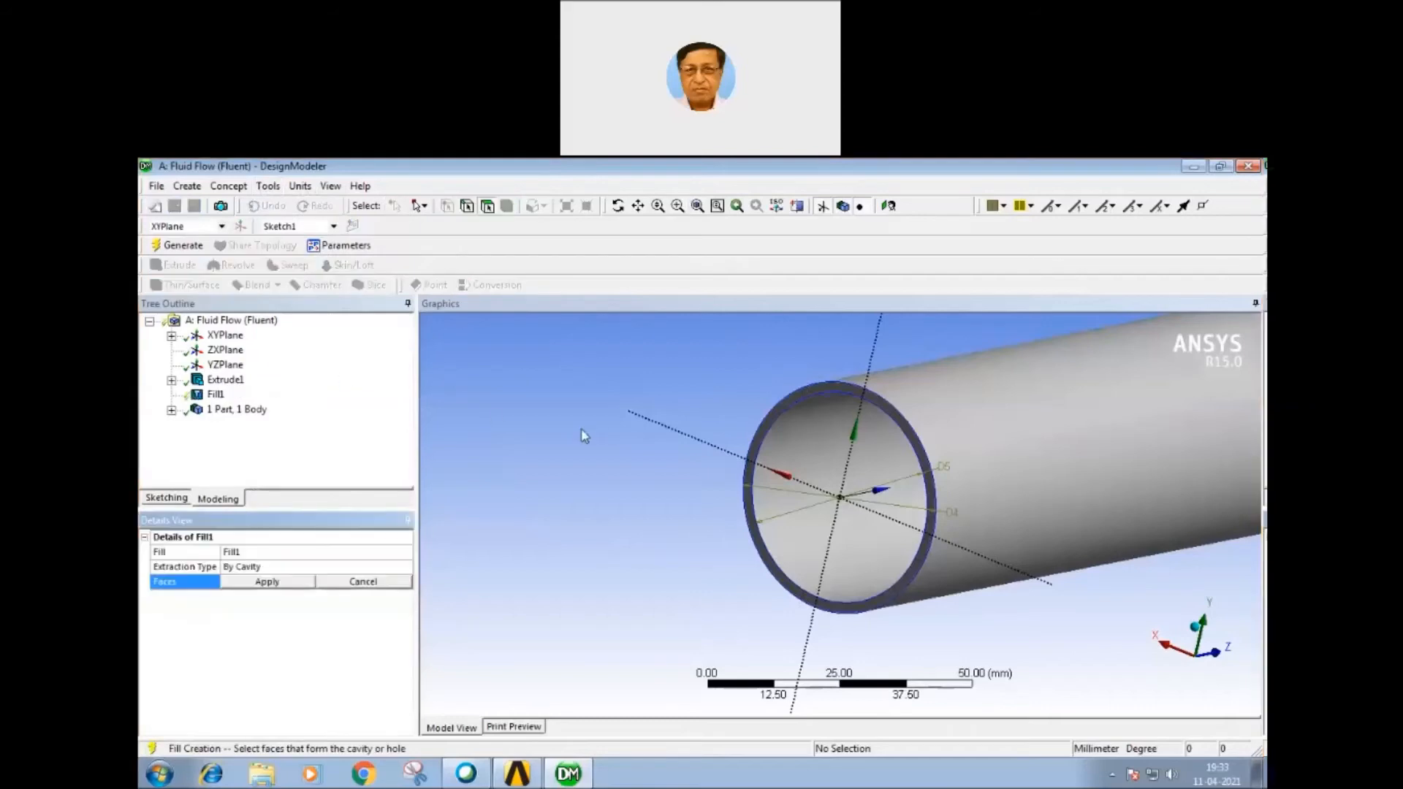
{"action": "left_click", "coordinate": [795, 447]}
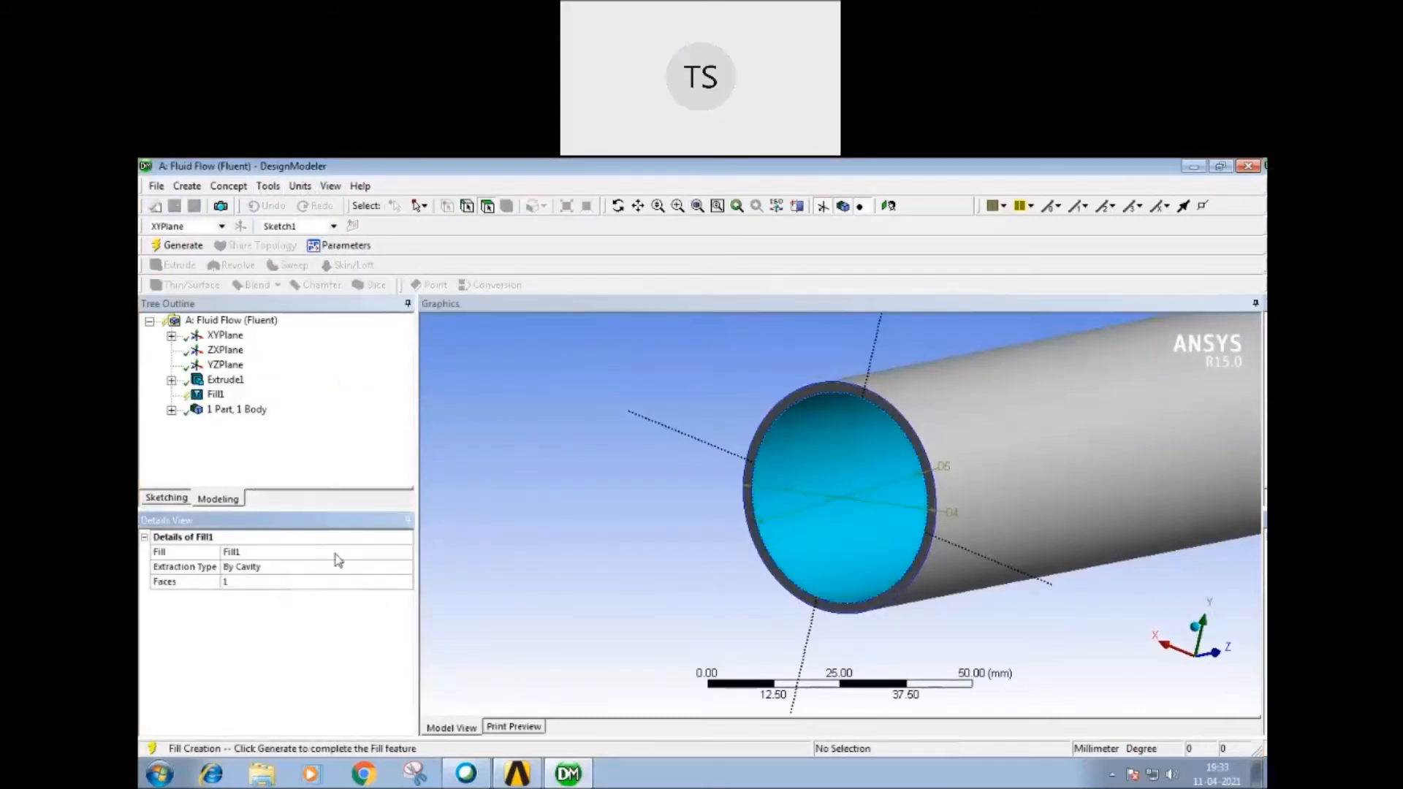
{"action": "left_click", "coordinate": [185, 248]}
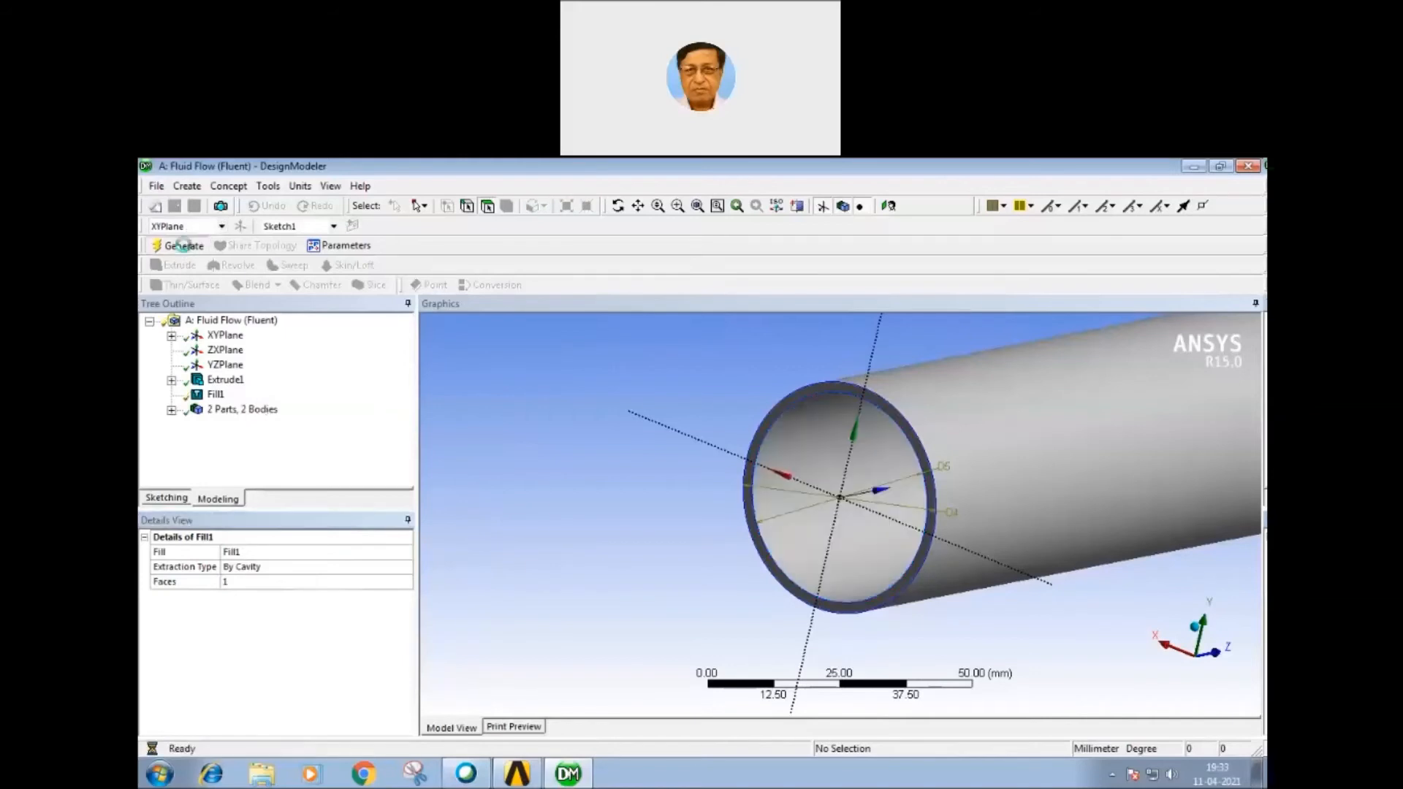
Step: Hide the hollow pipe-wall body and inspect the cylindrical fluid body inside it
{"action": "mouse_move", "coordinate": [617, 457]}
{"action": "middle_mouse_down"}
{"action": "mouse_move", "coordinate": [643, 457]}
{"action": "mouse_move", "coordinate": [620, 442]}
{"action": "middle_mouse_up"}
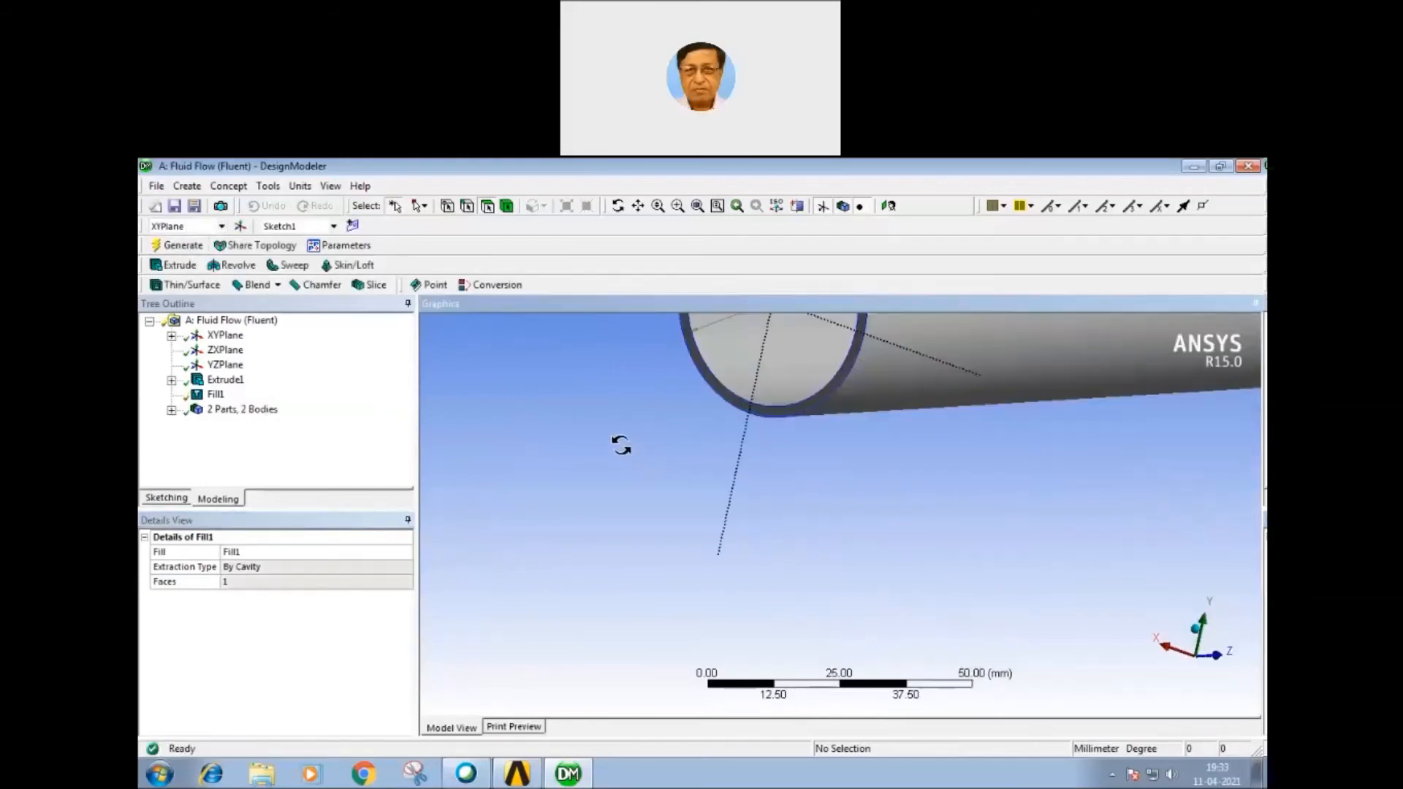
{"action": "left_click", "coordinate": [171, 411]}
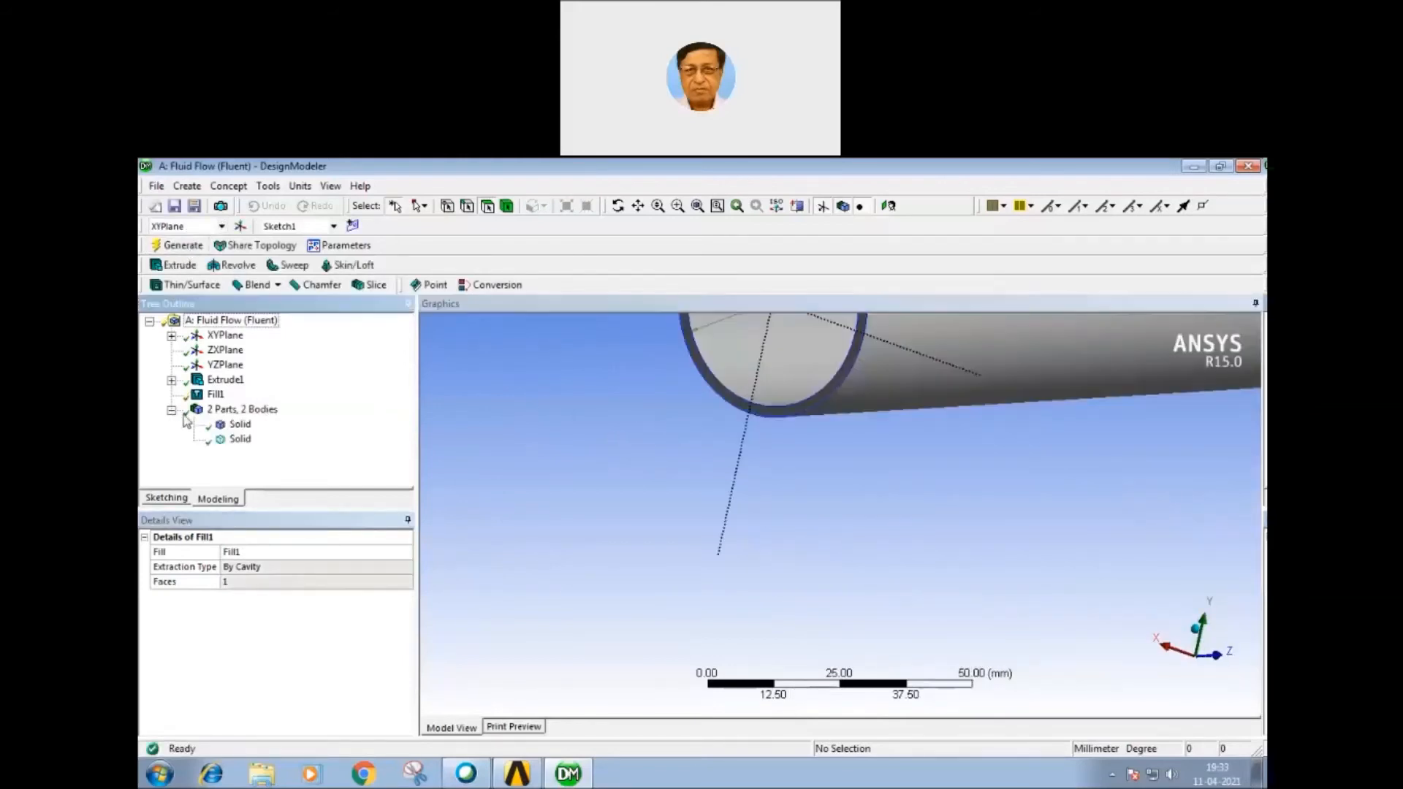
{"action": "left_click", "coordinate": [239, 424]}
{"action": "middle_click_drag", "start_coordinate": [562, 443], "coordinate": [558, 453]}
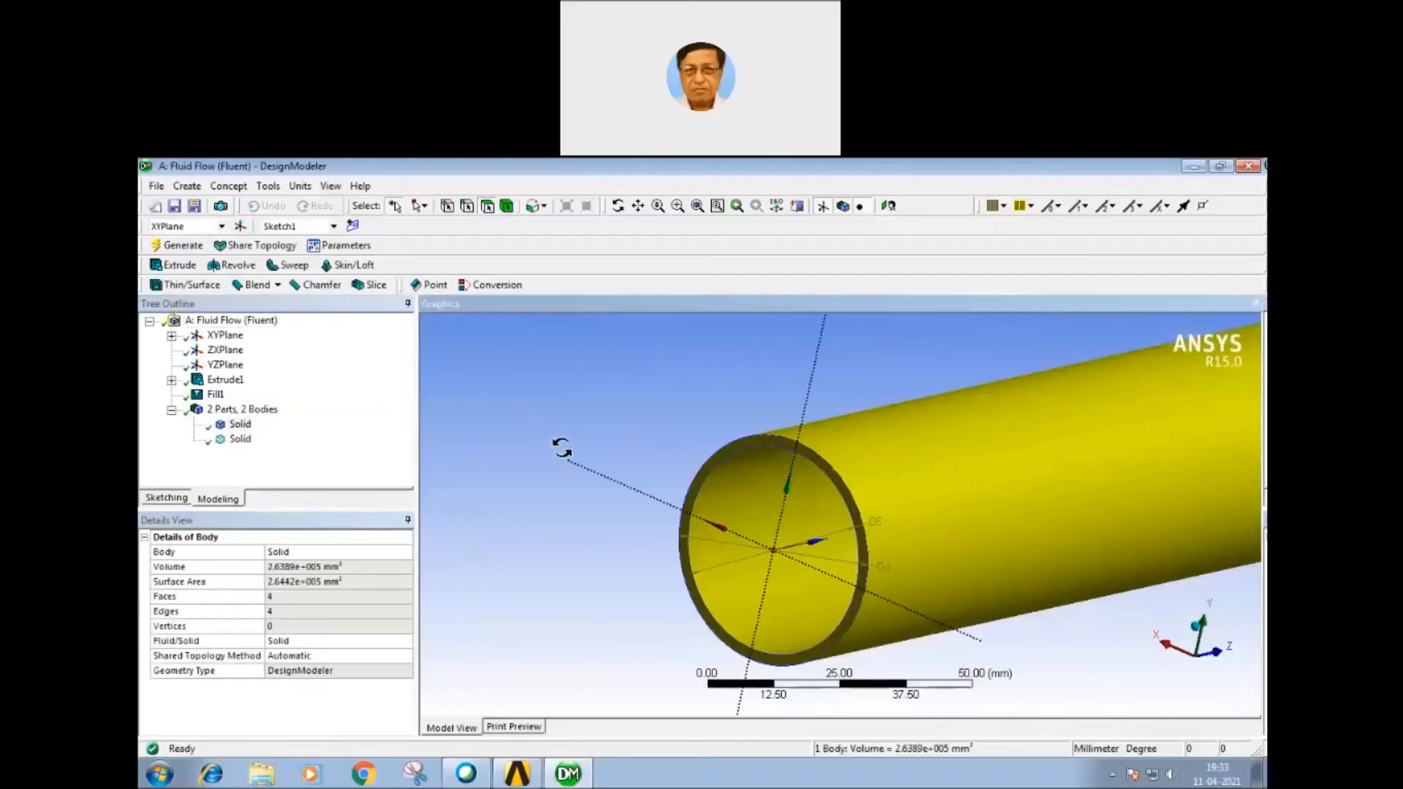
{"action": "left_click", "coordinate": [241, 441]}
{"action": "left_click", "coordinate": [240, 425]}
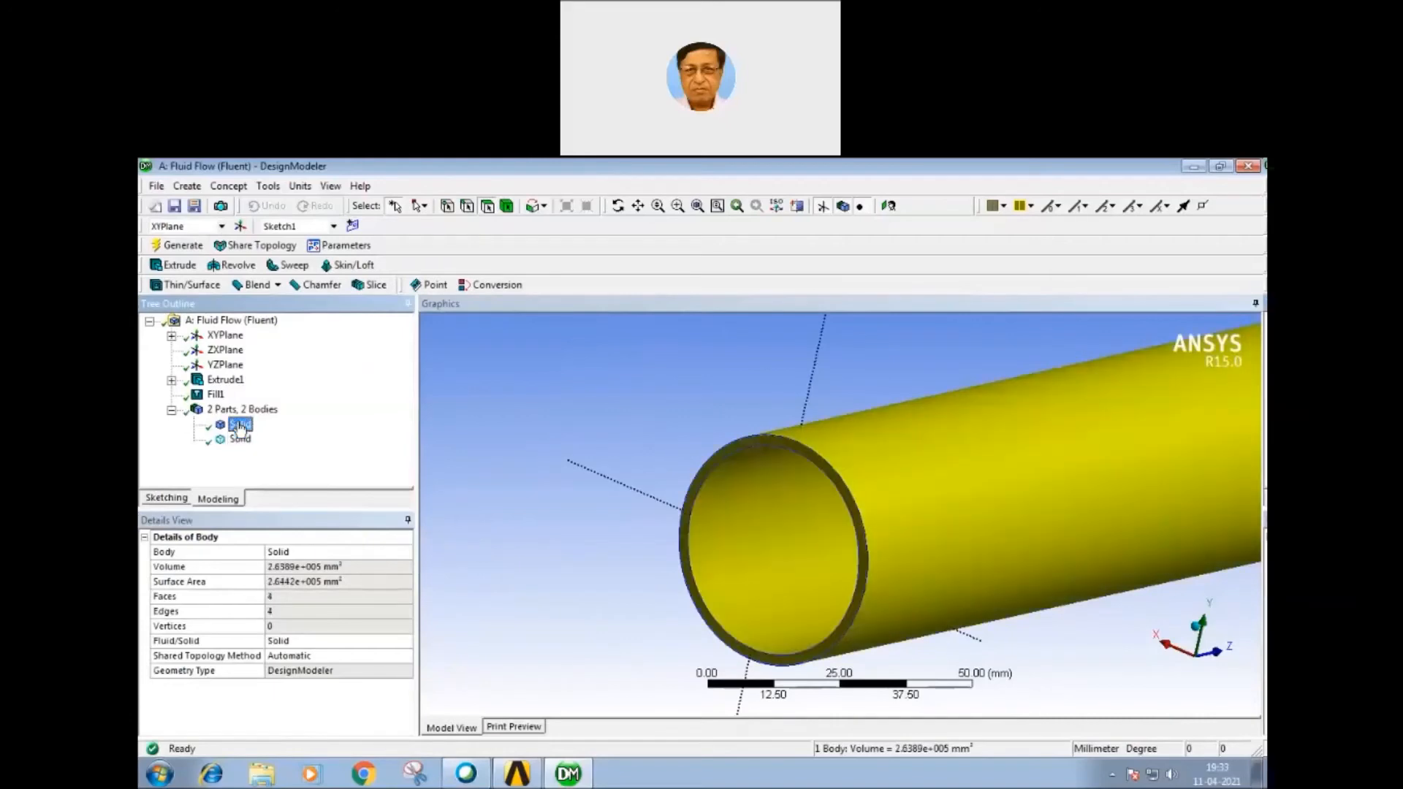
{"action": "right_click", "coordinate": [239, 427]}
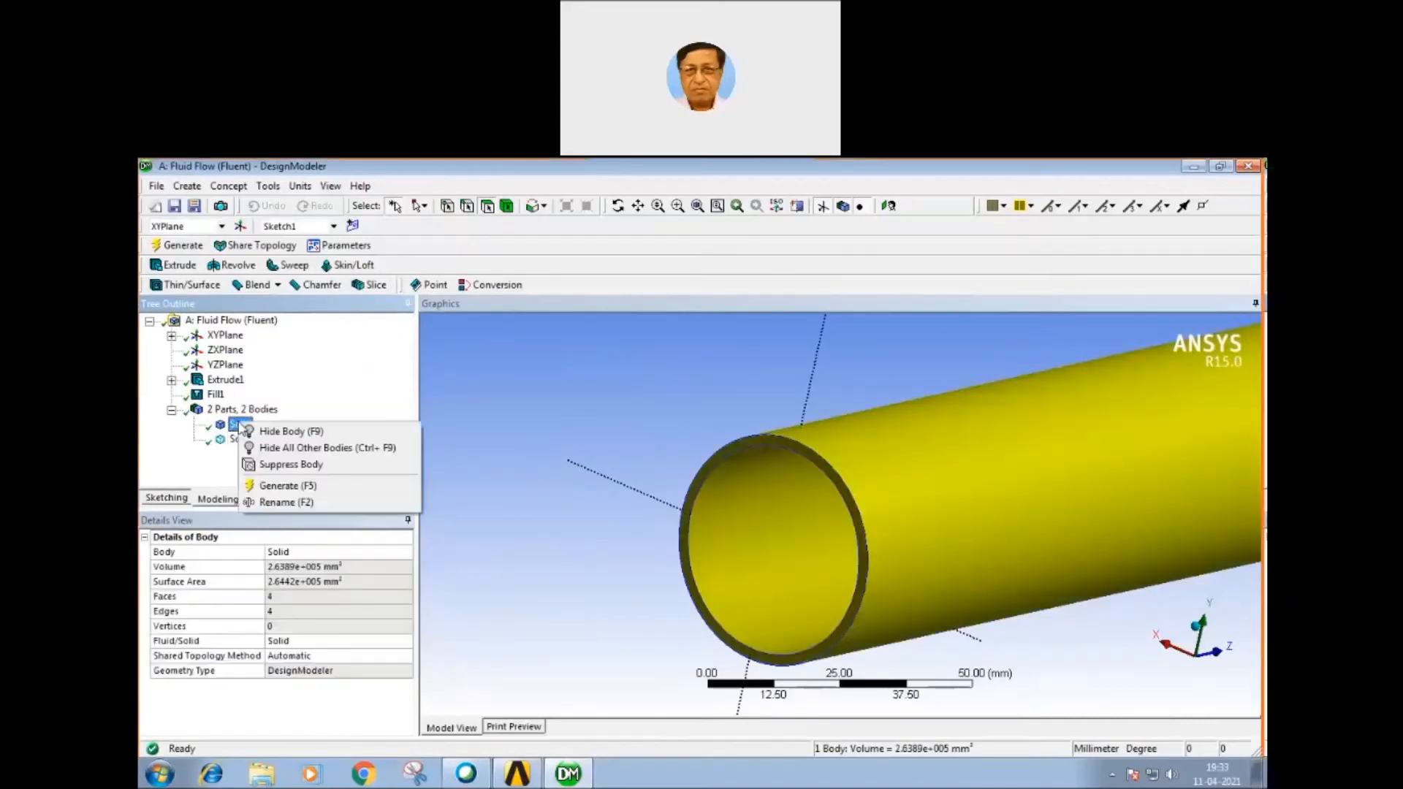
{"action": "left_click", "coordinate": [279, 432]}
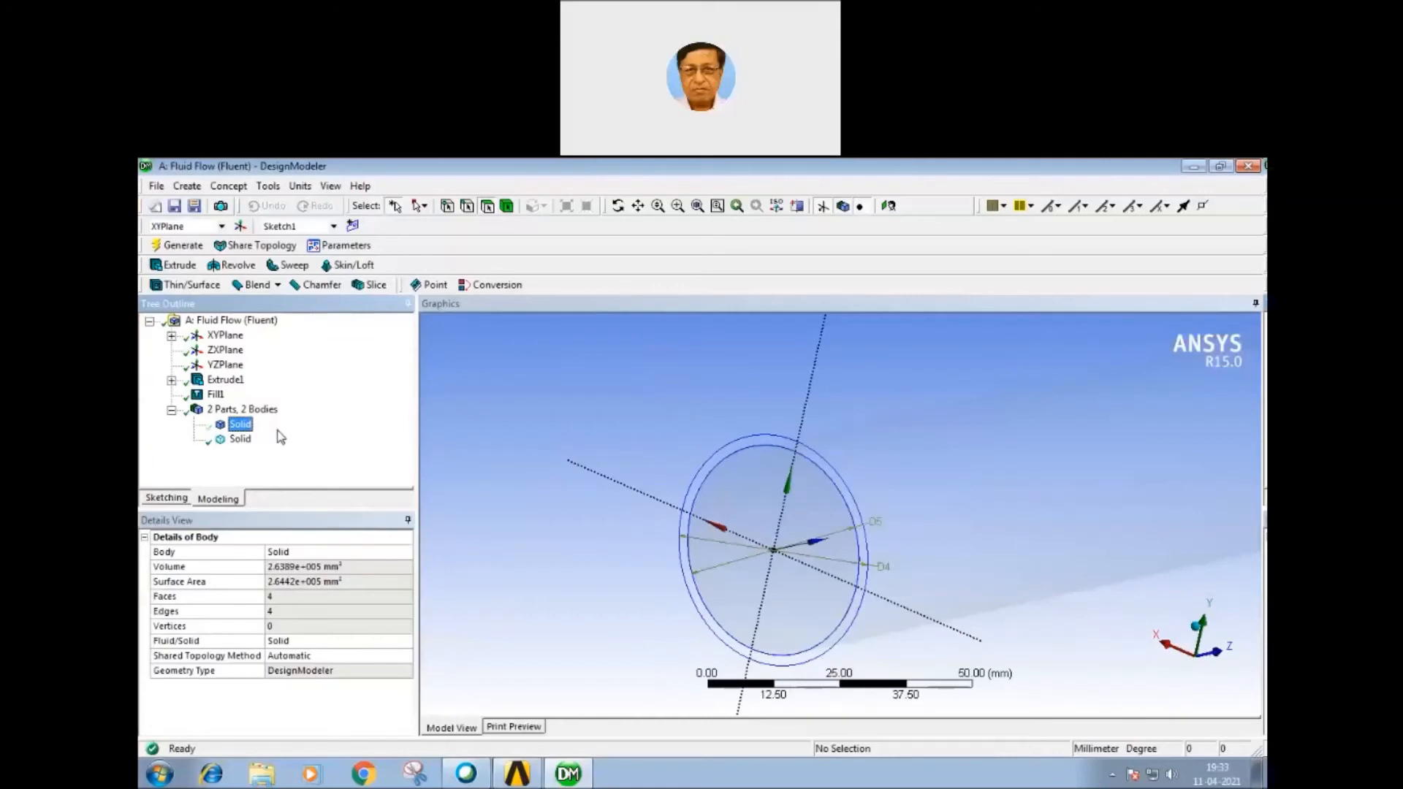
{"action": "left_click", "coordinate": [240, 439]}
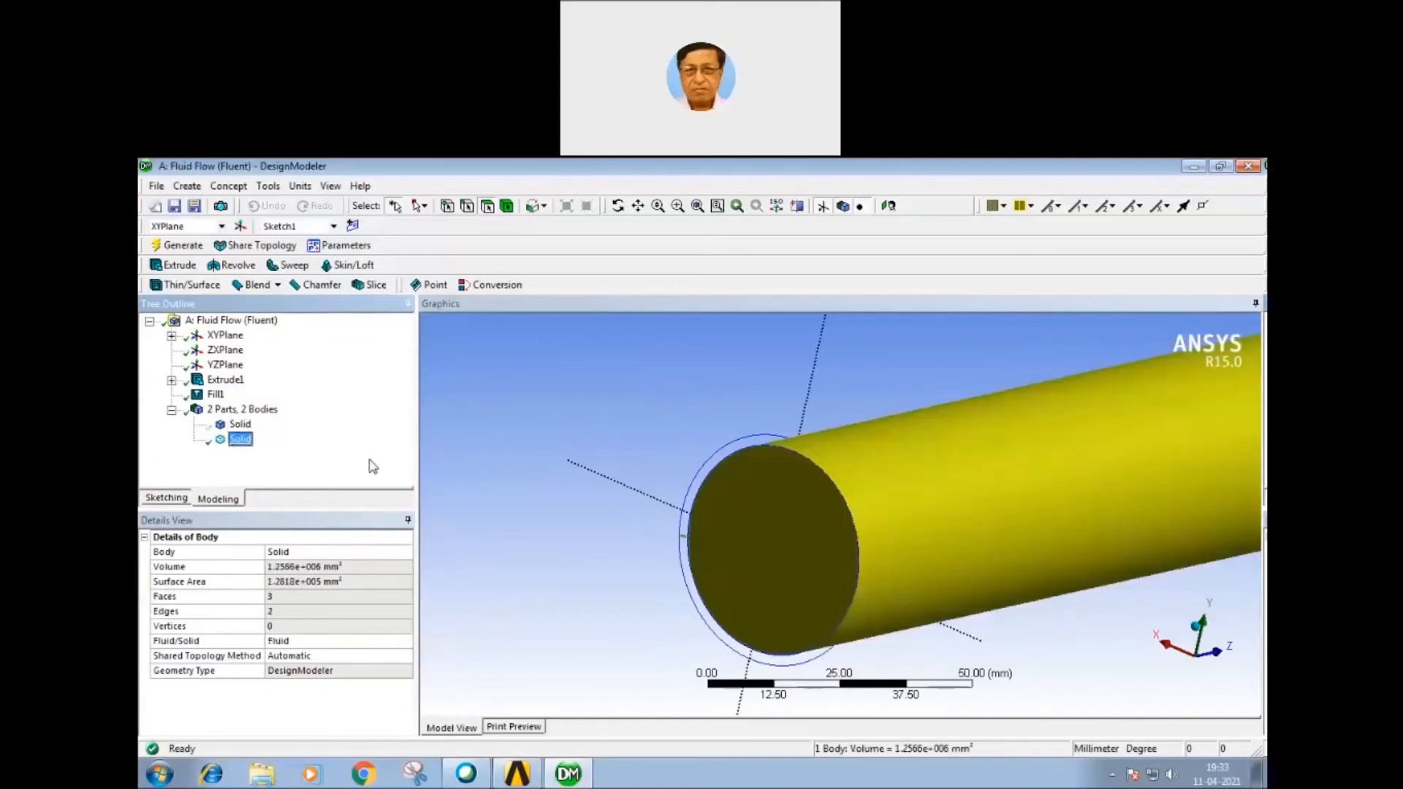
{"action": "left_click_drag", "start_coordinate": [599, 469], "coordinate": [583, 473]}
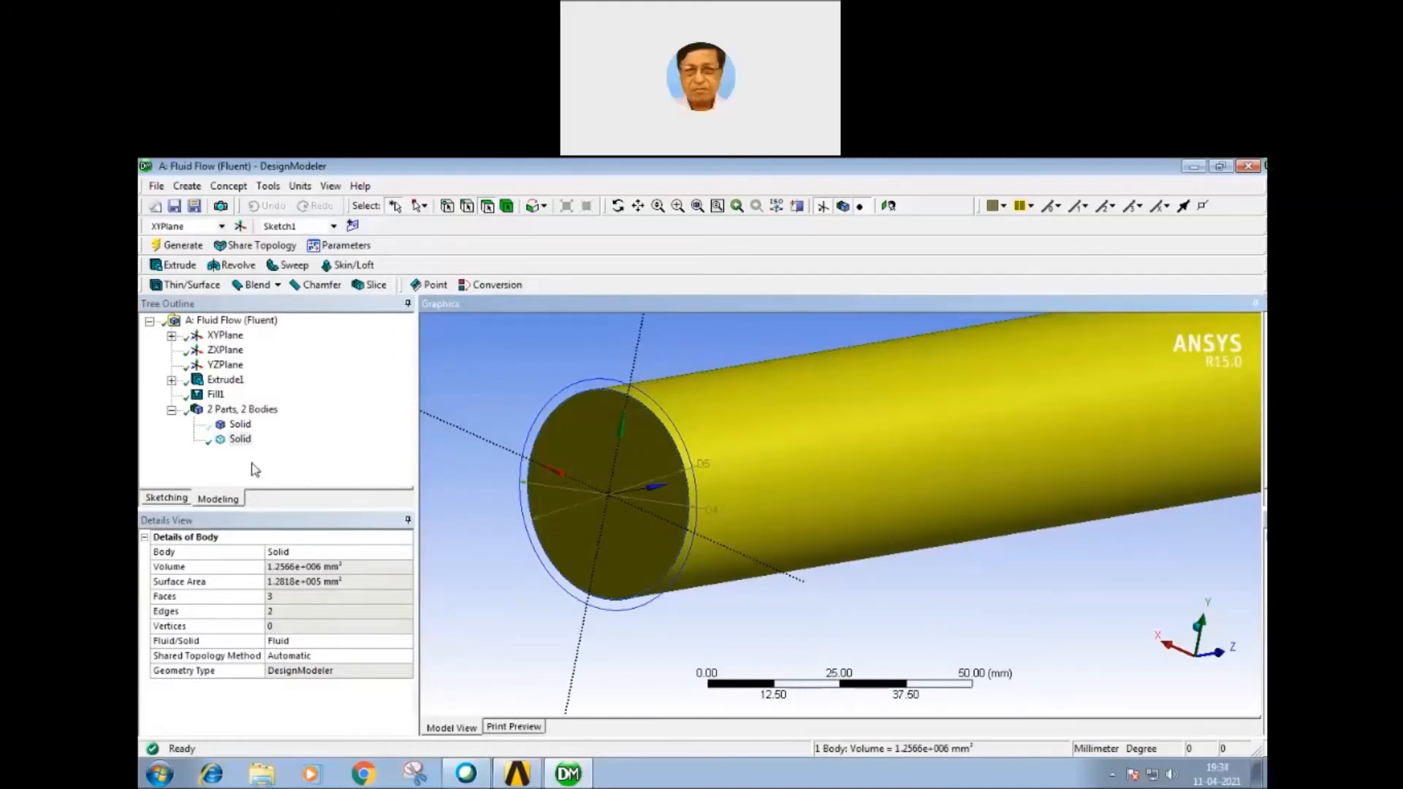
Step: Rename the hollow pipe-wall body as pipe
{"action": "left_click", "coordinate": [238, 427]}
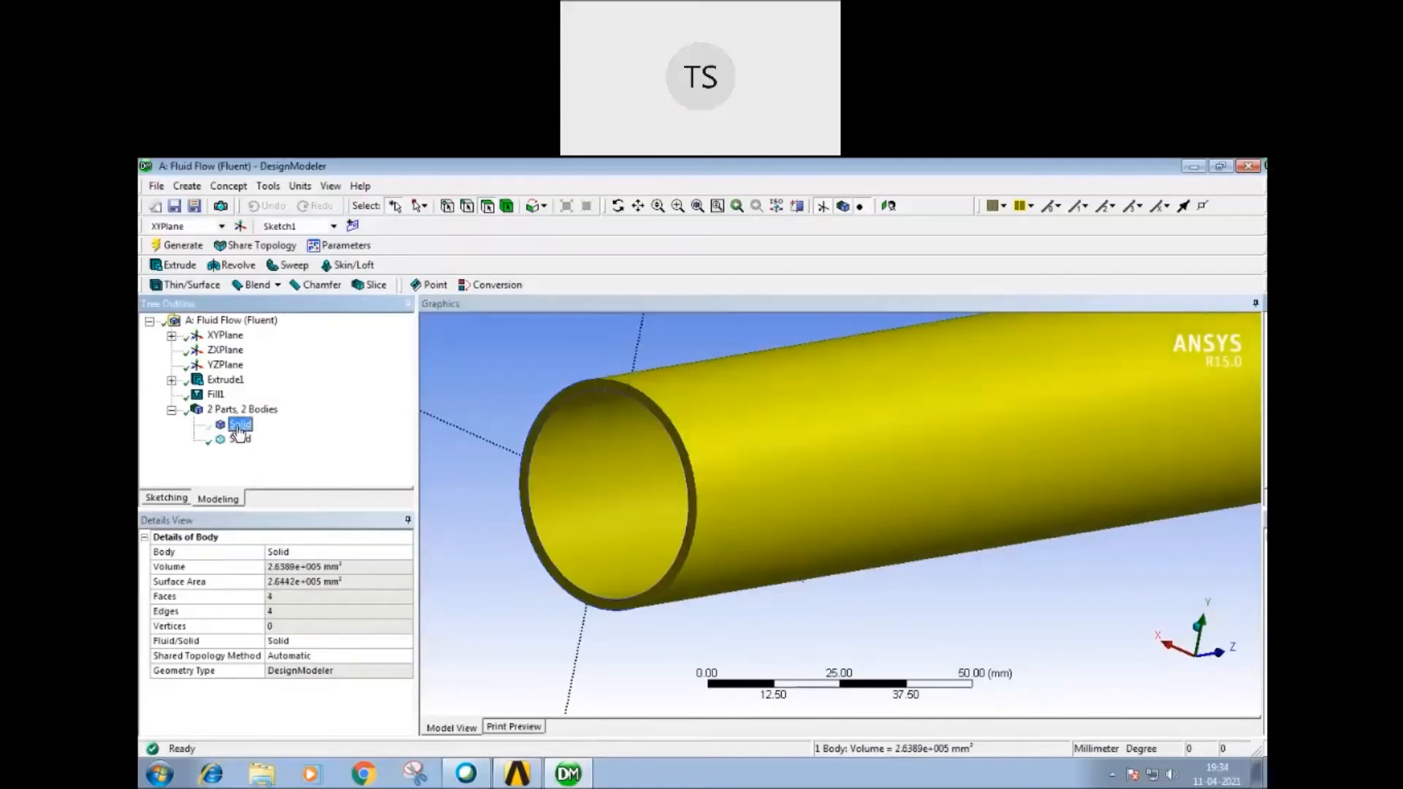
{"action": "right_click", "coordinate": [239, 430]}
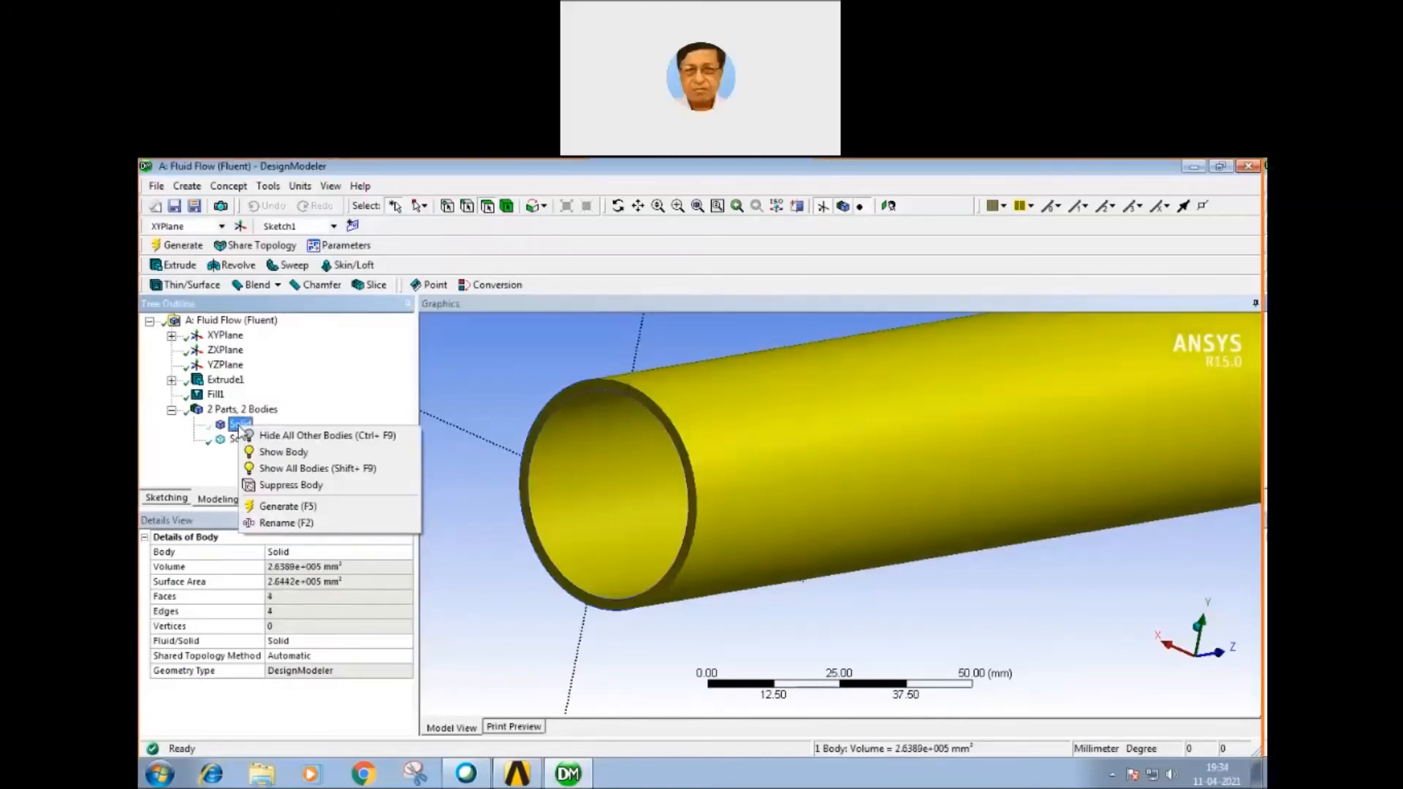
{"action": "left_click", "coordinate": [297, 524]}
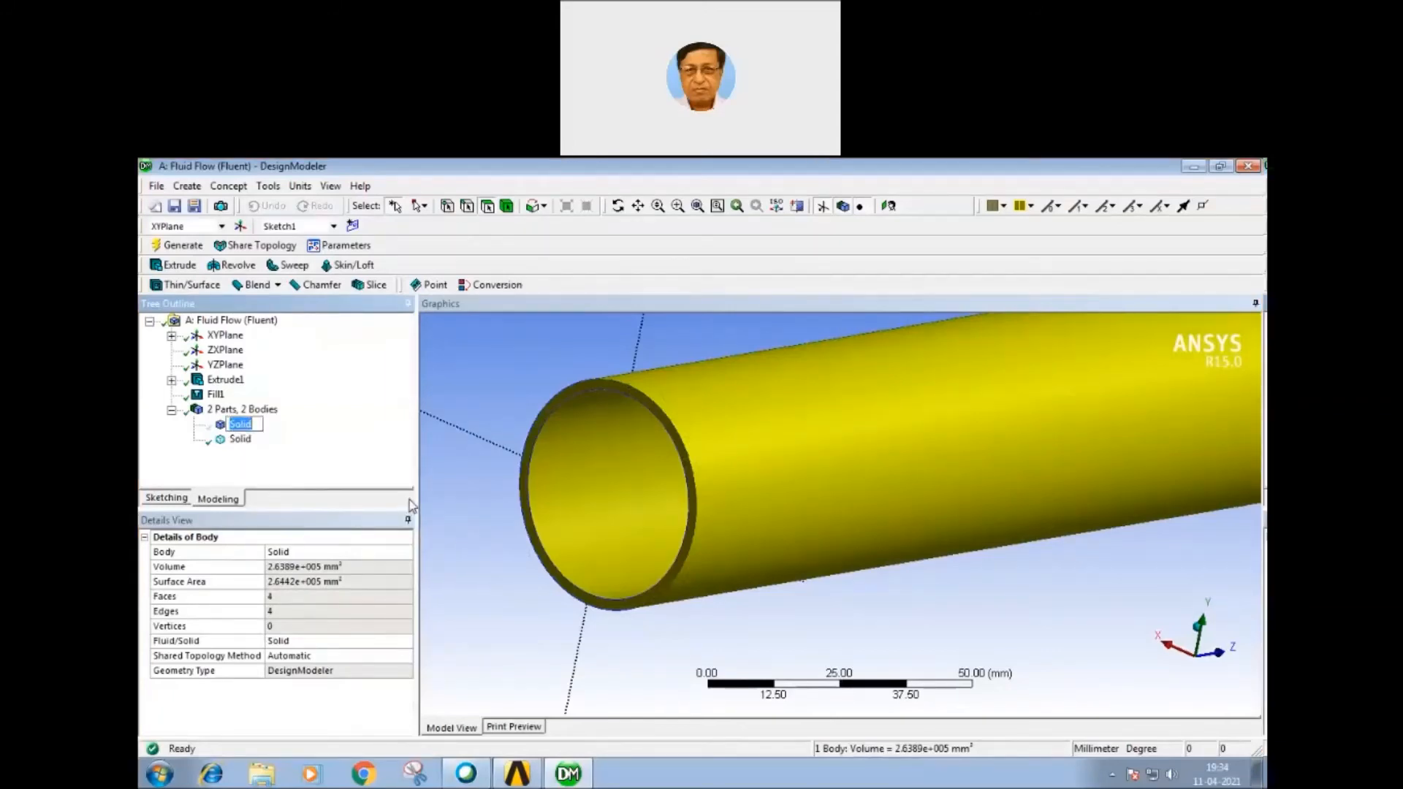
{"action": "type", "text": "pipe"}
{"action": "left_click", "coordinate": [493, 515]}
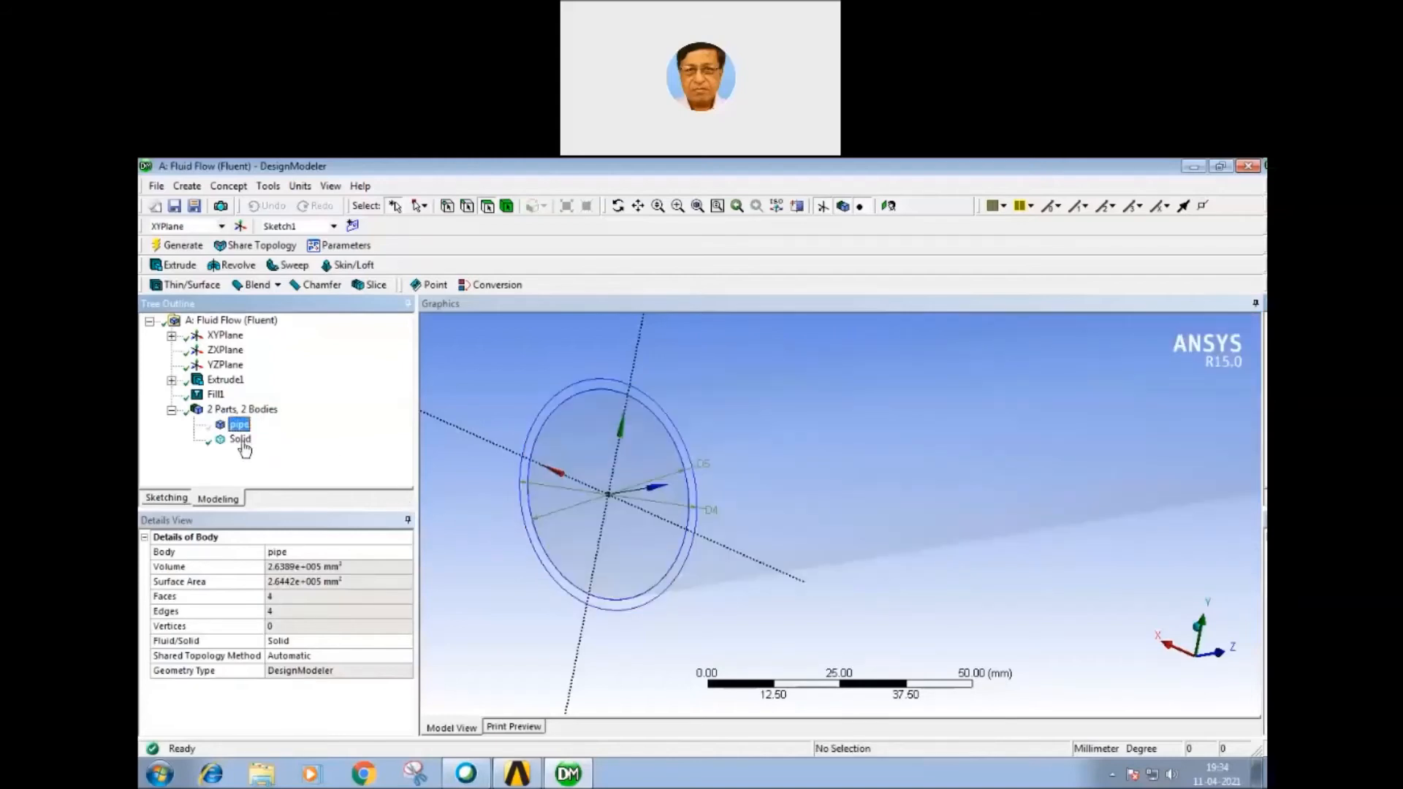
Step: Rename the cylindrical body filling the cavity as fluid
{"action": "left_click", "coordinate": [240, 439]}
{"action": "right_click", "coordinate": [242, 447]}
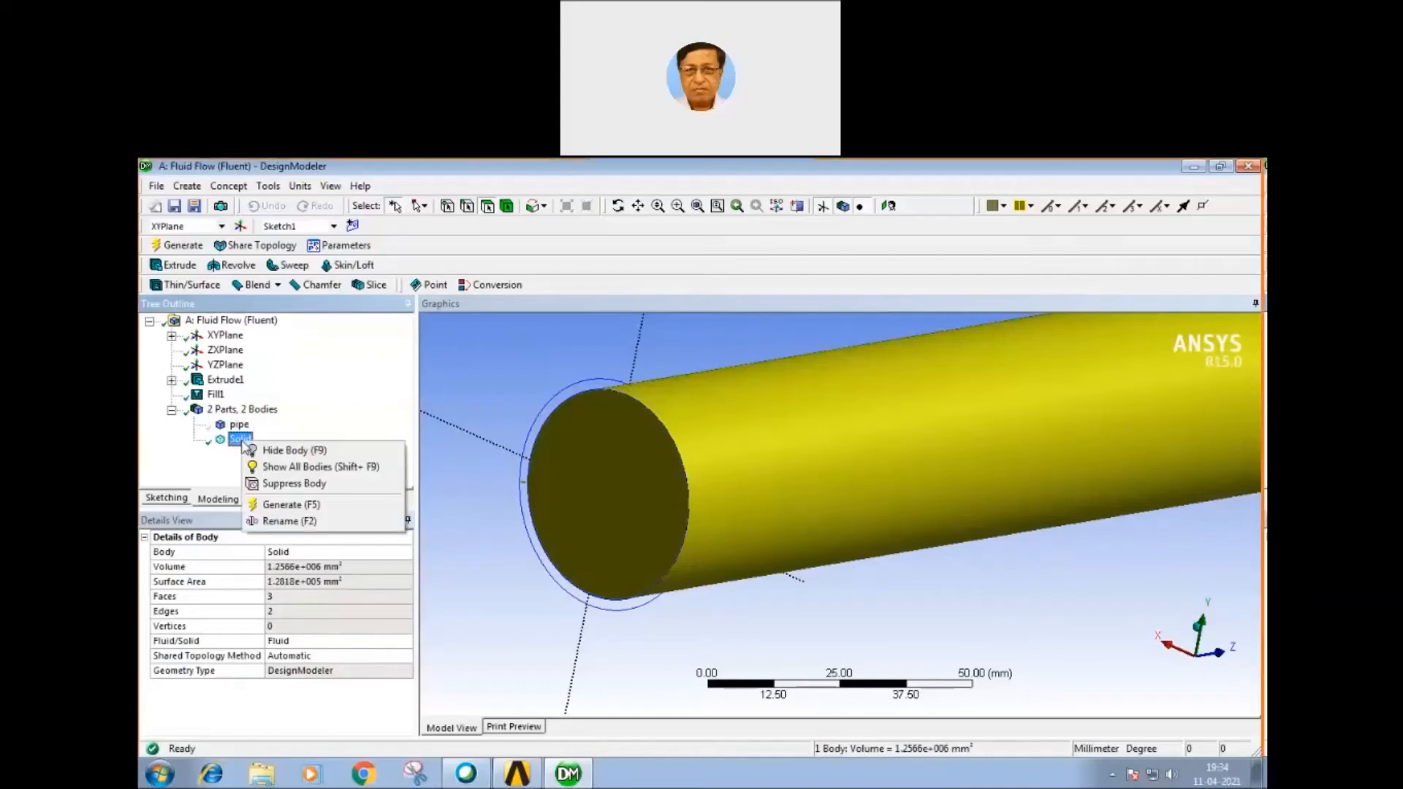
{"action": "left_click", "coordinate": [274, 514]}
{"action": "type", "text": "fluid"}
{"action": "left_click", "coordinate": [491, 499]}
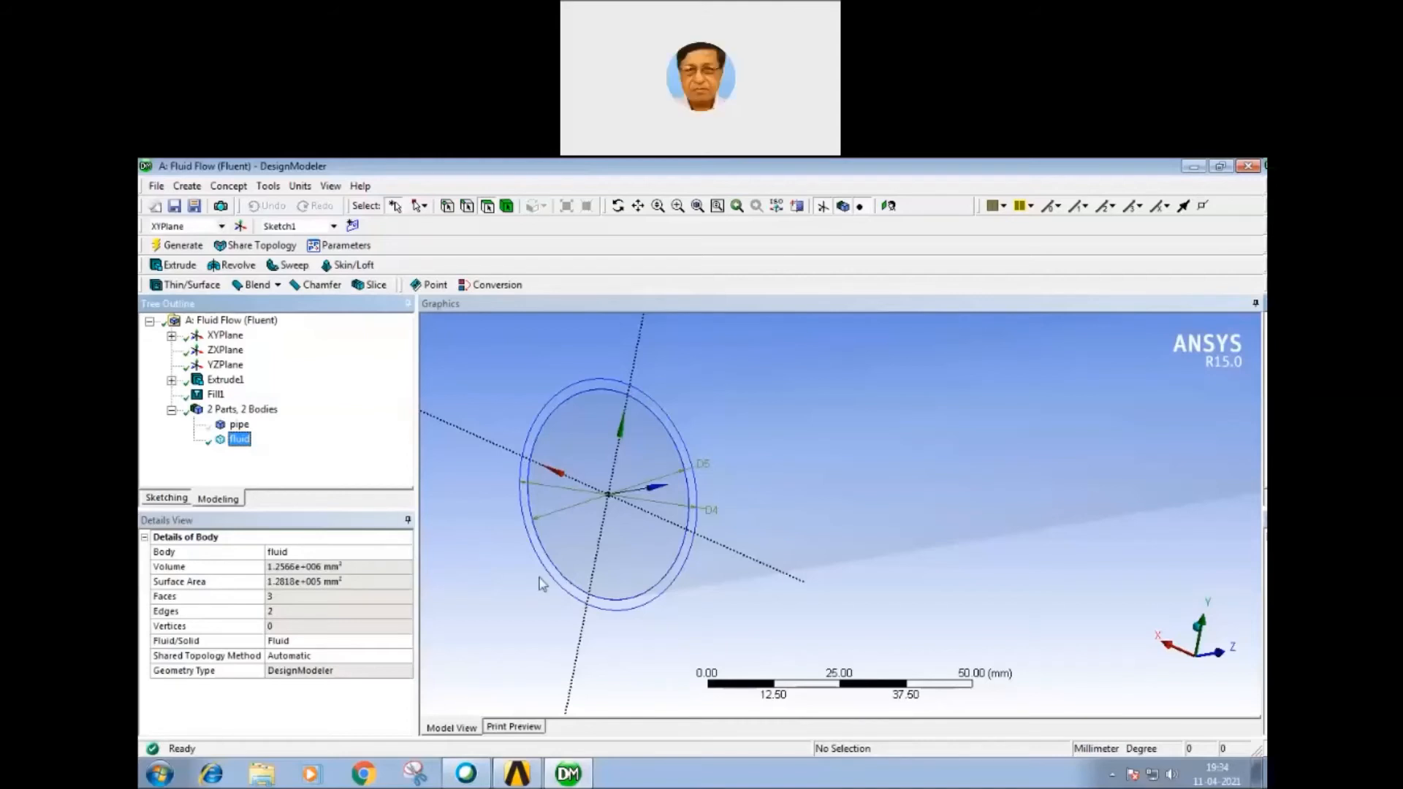
Step: Switch to Workbench and open the Mesh cell of the Fluid Flow (Fluent) system in the Meshing application
{"action": "left_click", "coordinate": [516, 775]}
{"action": "left_click", "coordinate": [478, 435]}
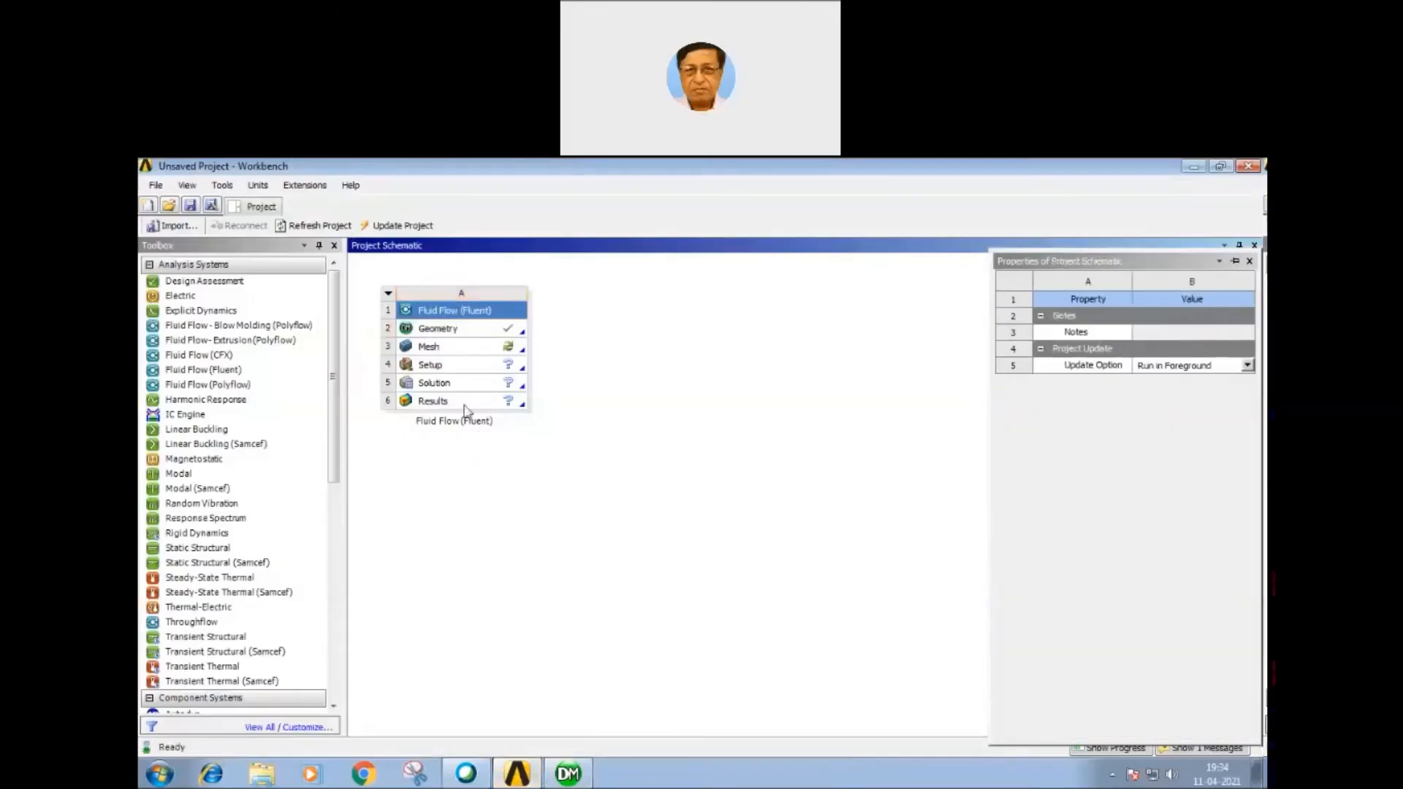
{"action": "double_click", "coordinate": [474, 355]}
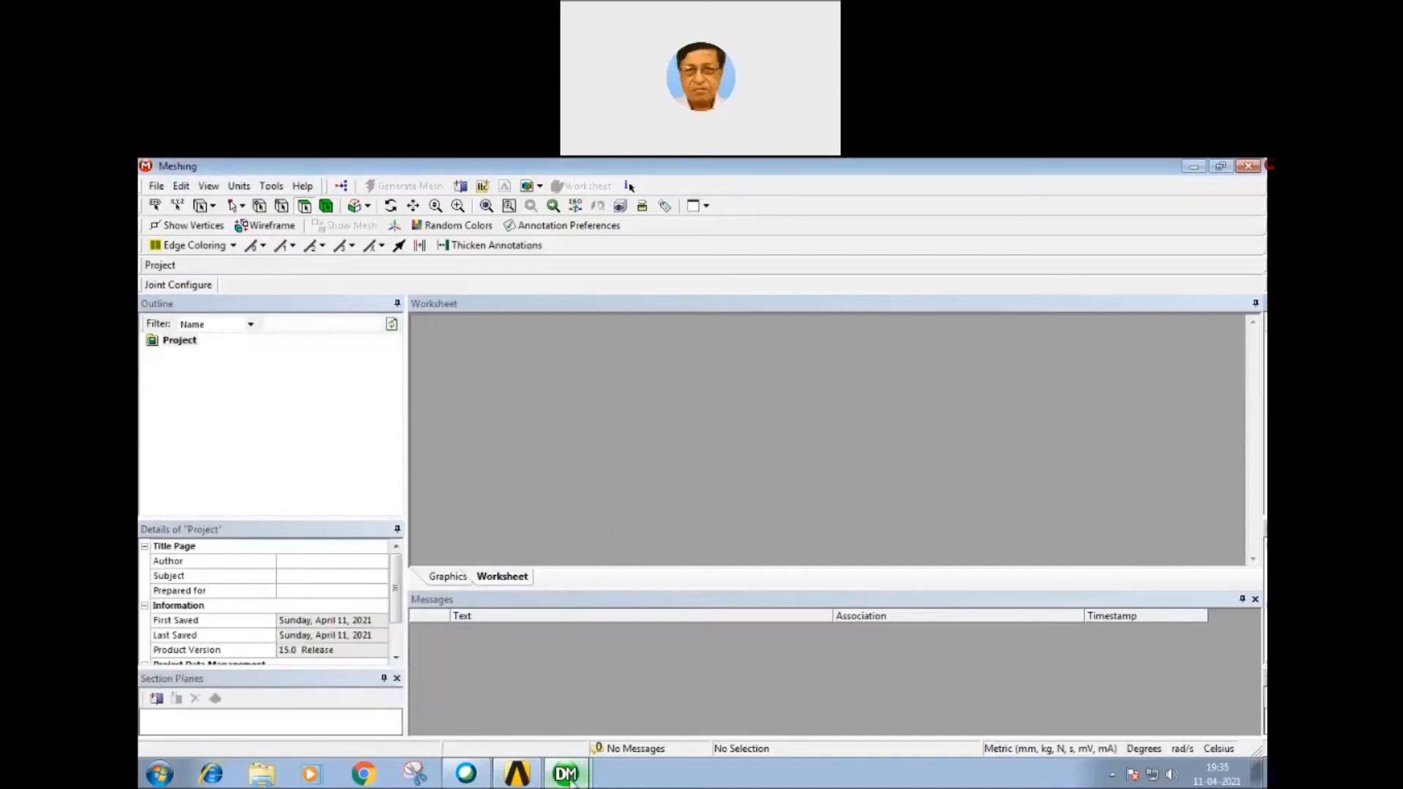
{"action": "mouse_move", "coordinate": [568, 780]}
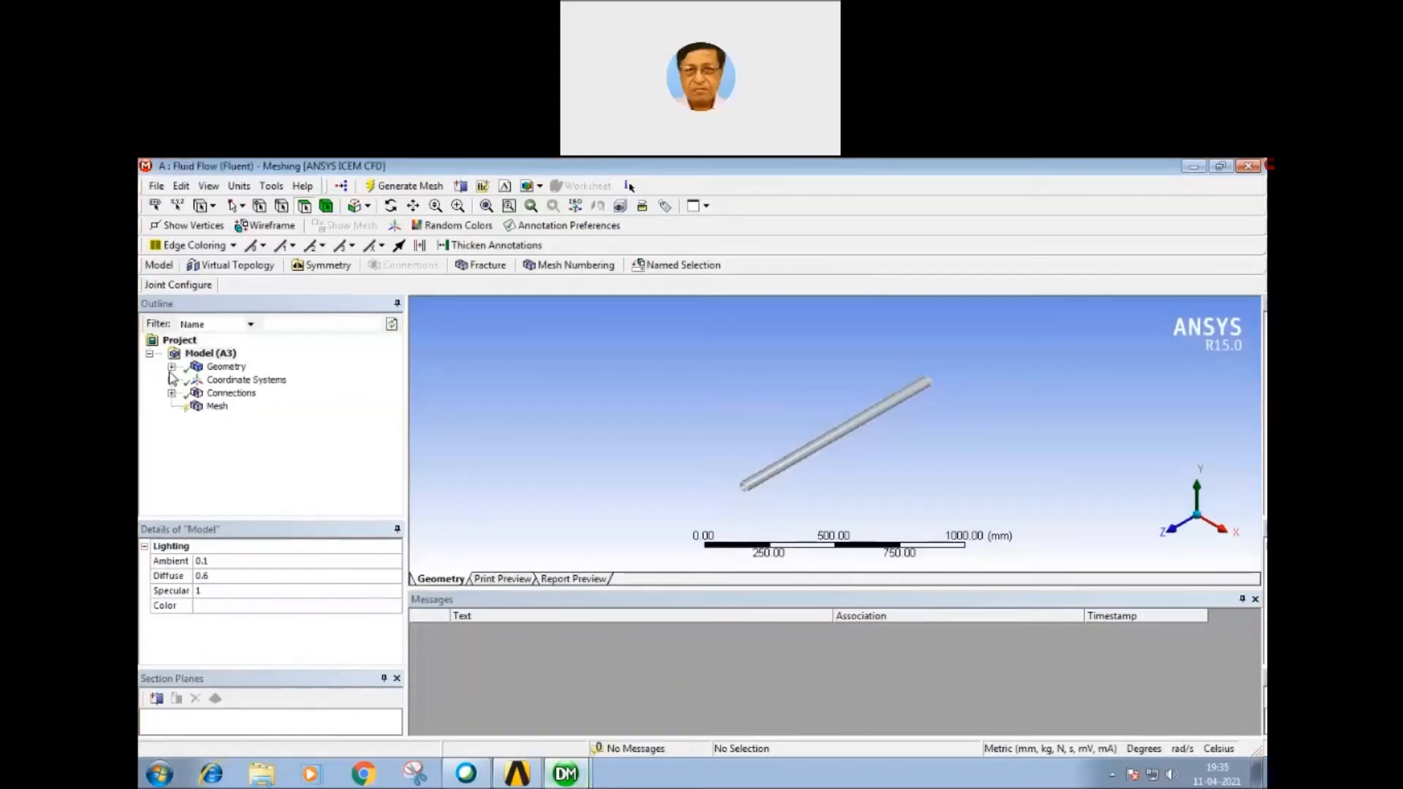
Step: Examine the pipe and fluid bodies of the imported geometry, inspecting the pipe's open end up close
{"action": "left_click", "coordinate": [171, 367]}
{"action": "left_click", "coordinate": [237, 381]}
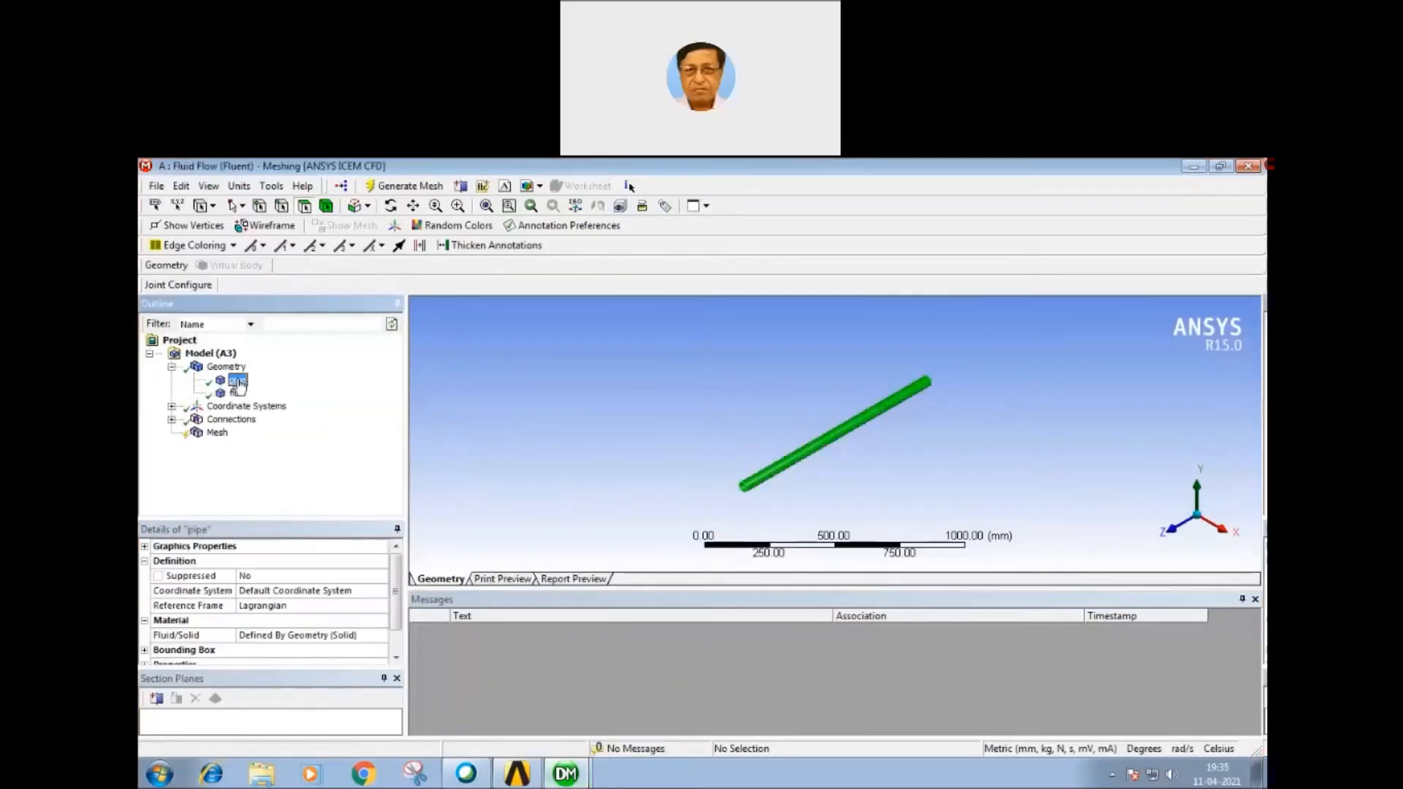
{"action": "left_click", "coordinate": [239, 393]}
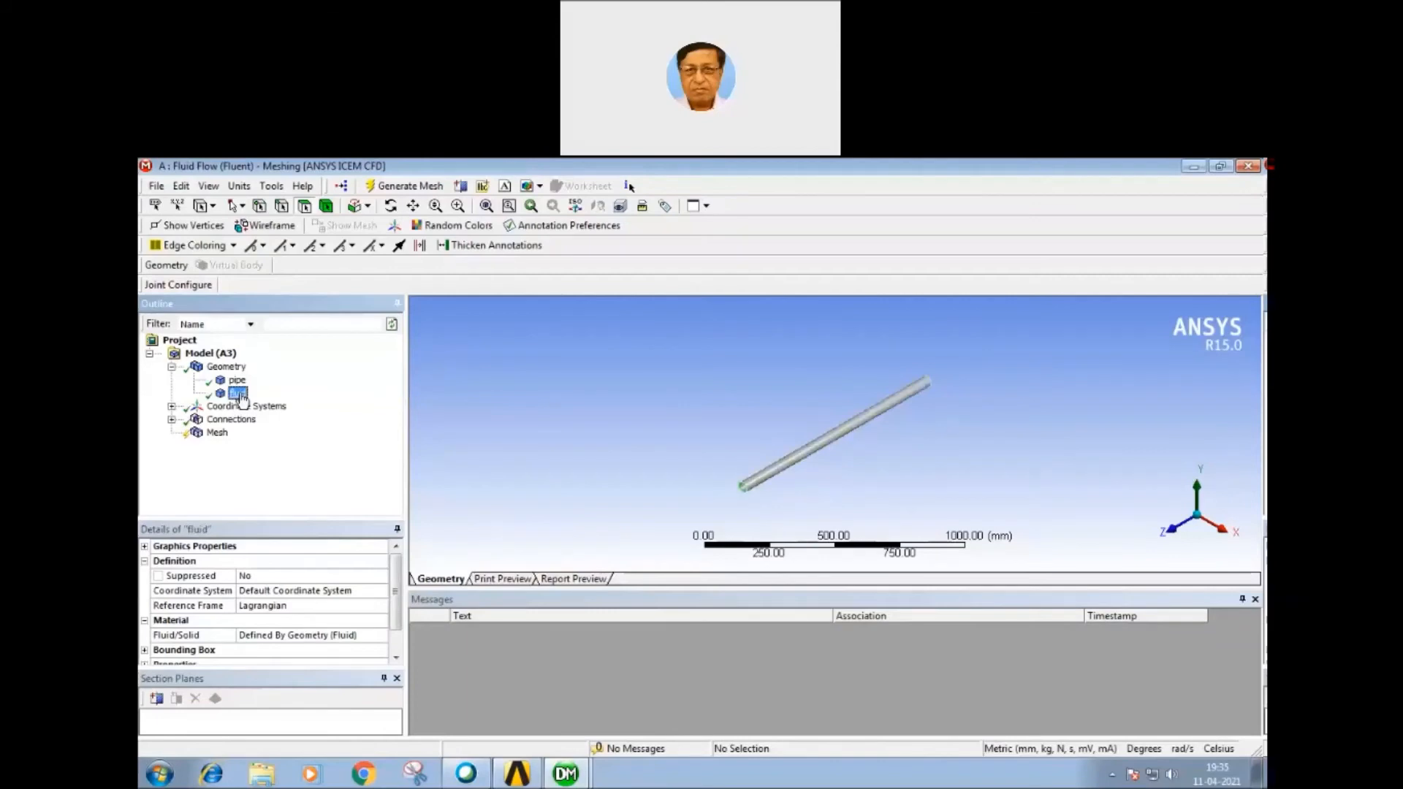
{"action": "left_click", "coordinate": [237, 381]}
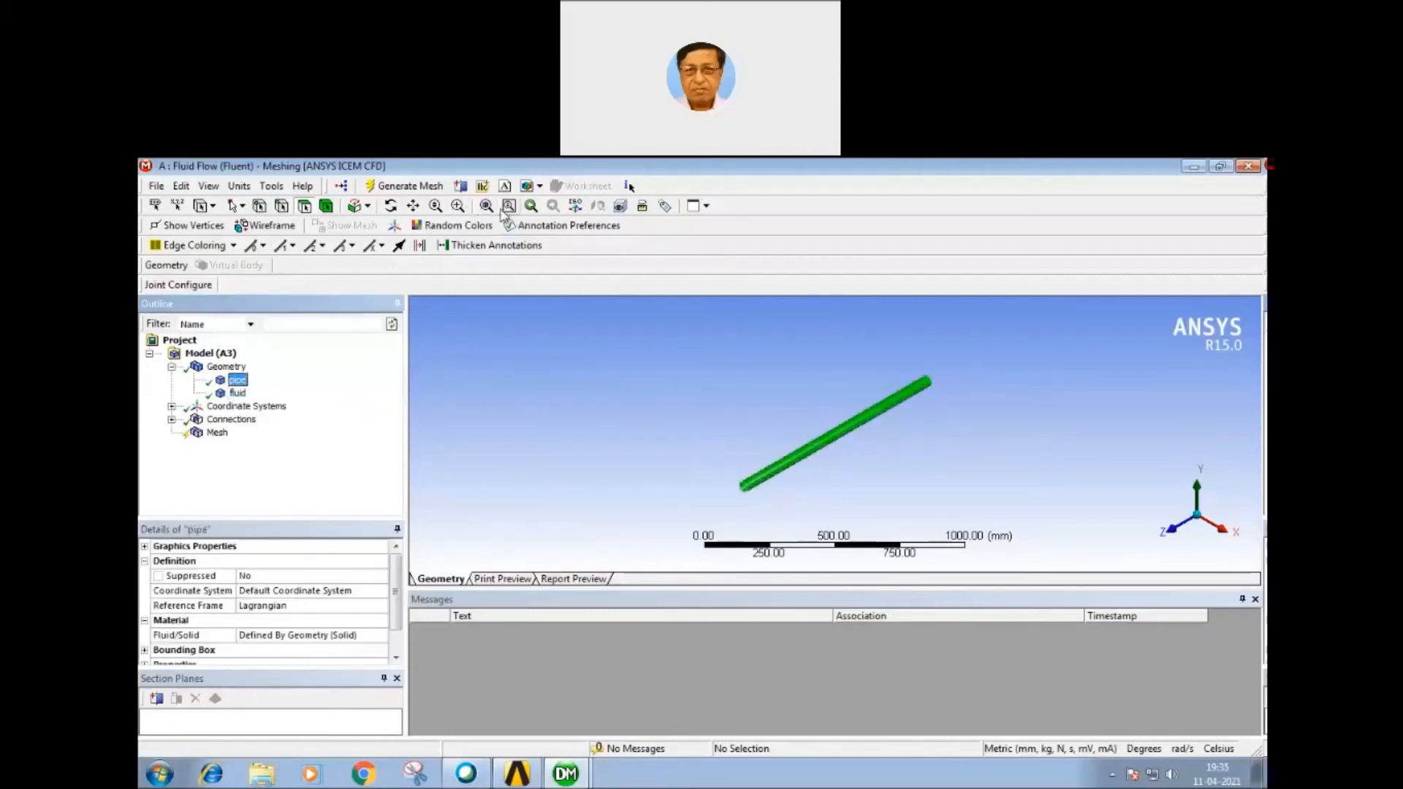
{"action": "left_click", "coordinate": [458, 205]}
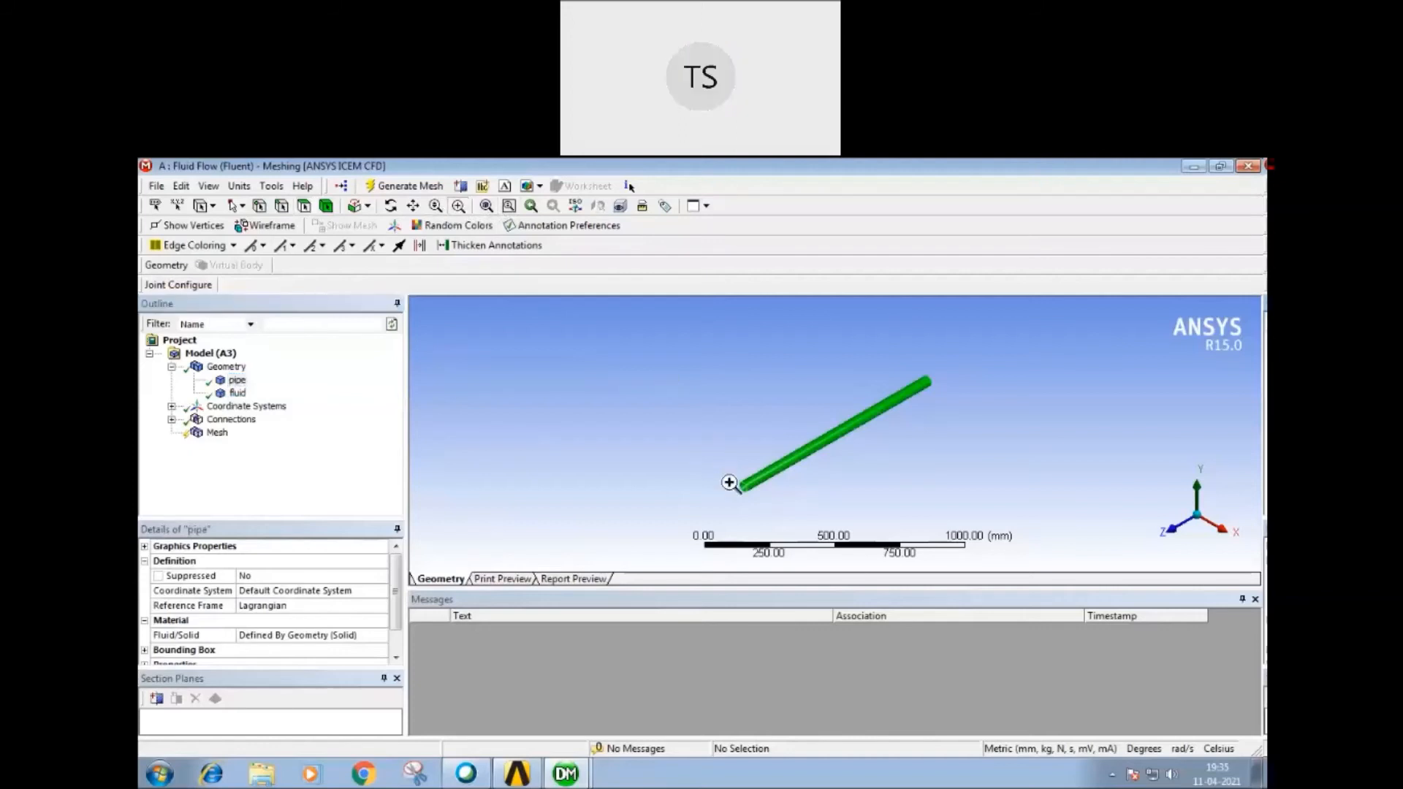
{"action": "left_click_drag", "start_coordinate": [739, 504], "coordinate": [761, 479]}
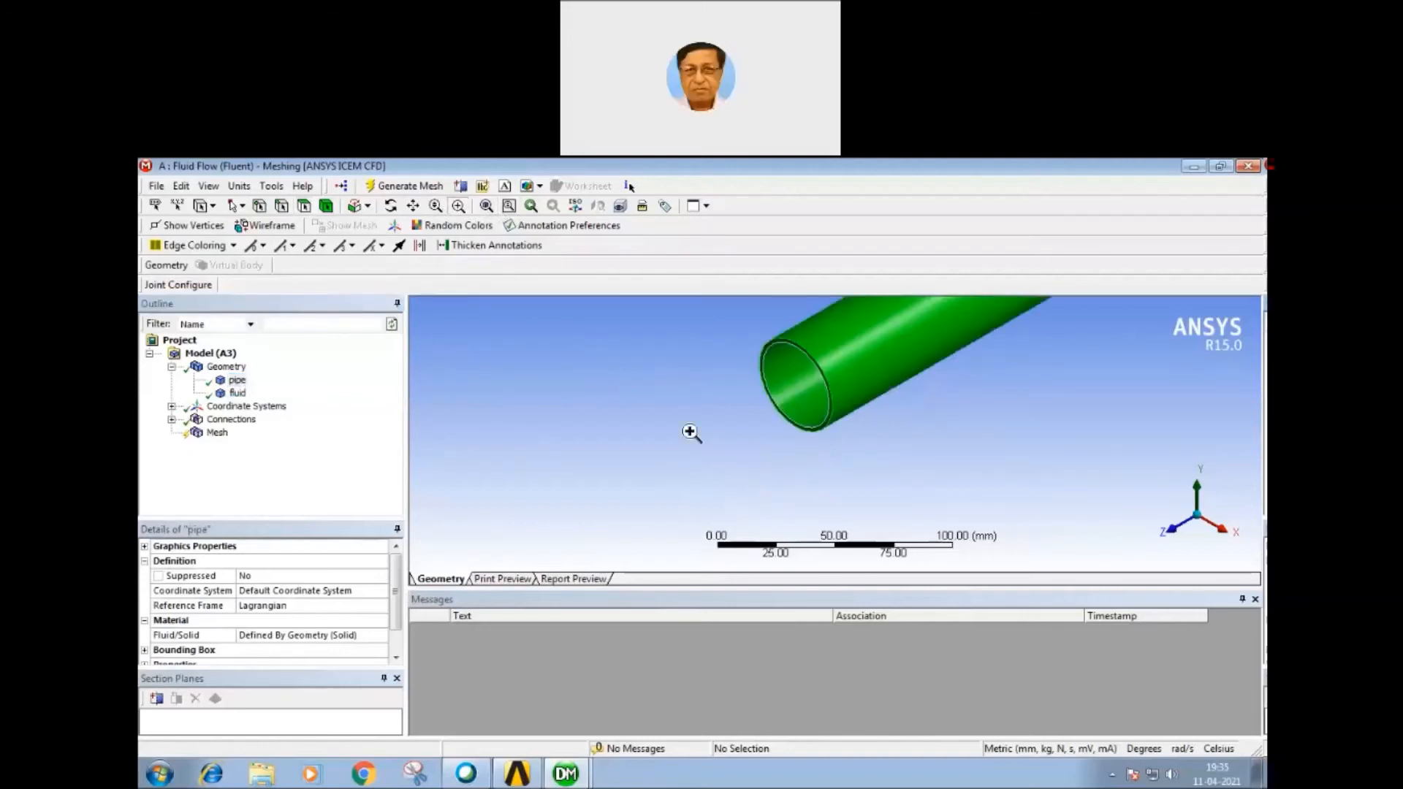
{"action": "left_click", "coordinate": [412, 205]}
{"action": "left_click_drag", "start_coordinate": [752, 336], "coordinate": [809, 371]}
{"action": "left_click_drag", "start_coordinate": [714, 329], "coordinate": [523, 424]}
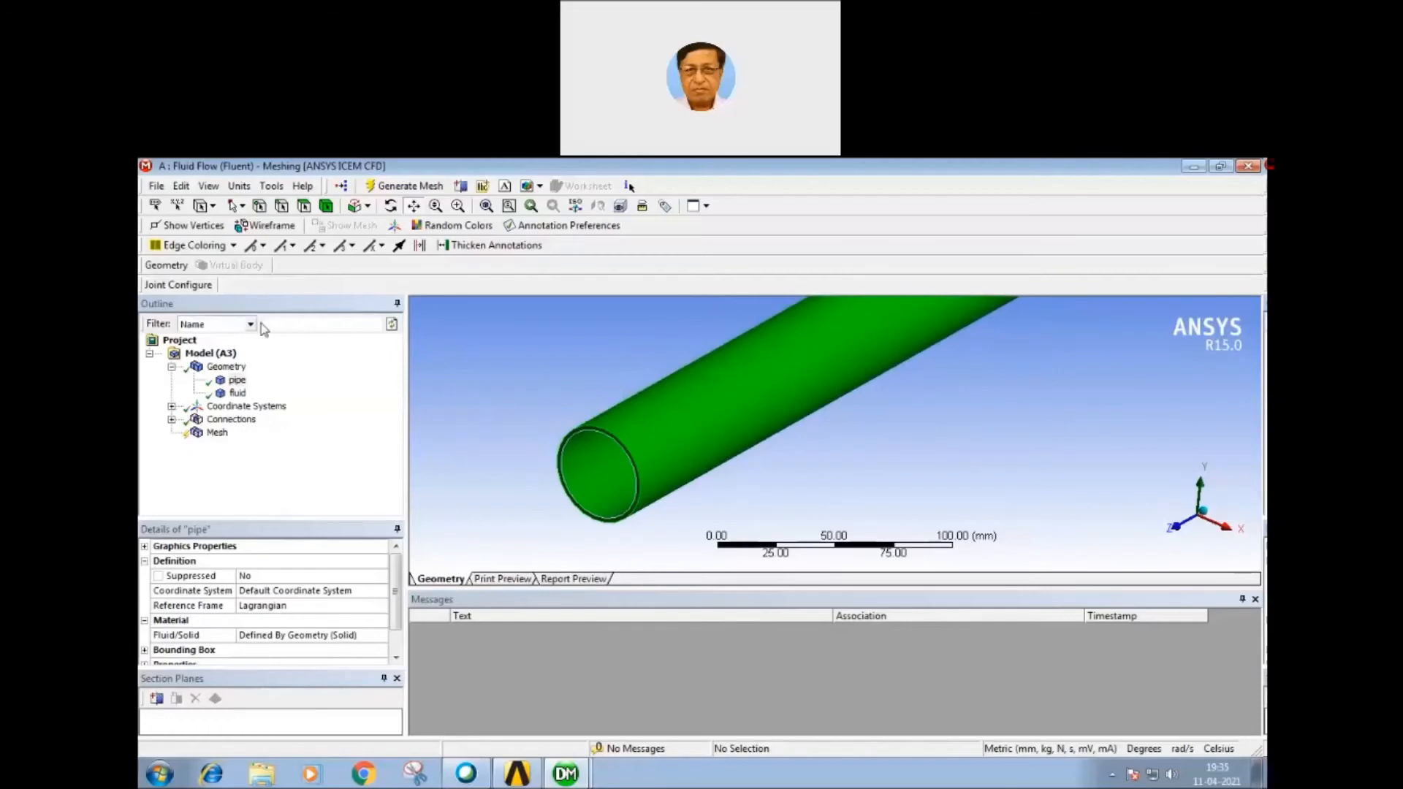
Step: Insert a sizing control into the mesh and activate its geometry selection
{"action": "left_click", "coordinate": [214, 435]}
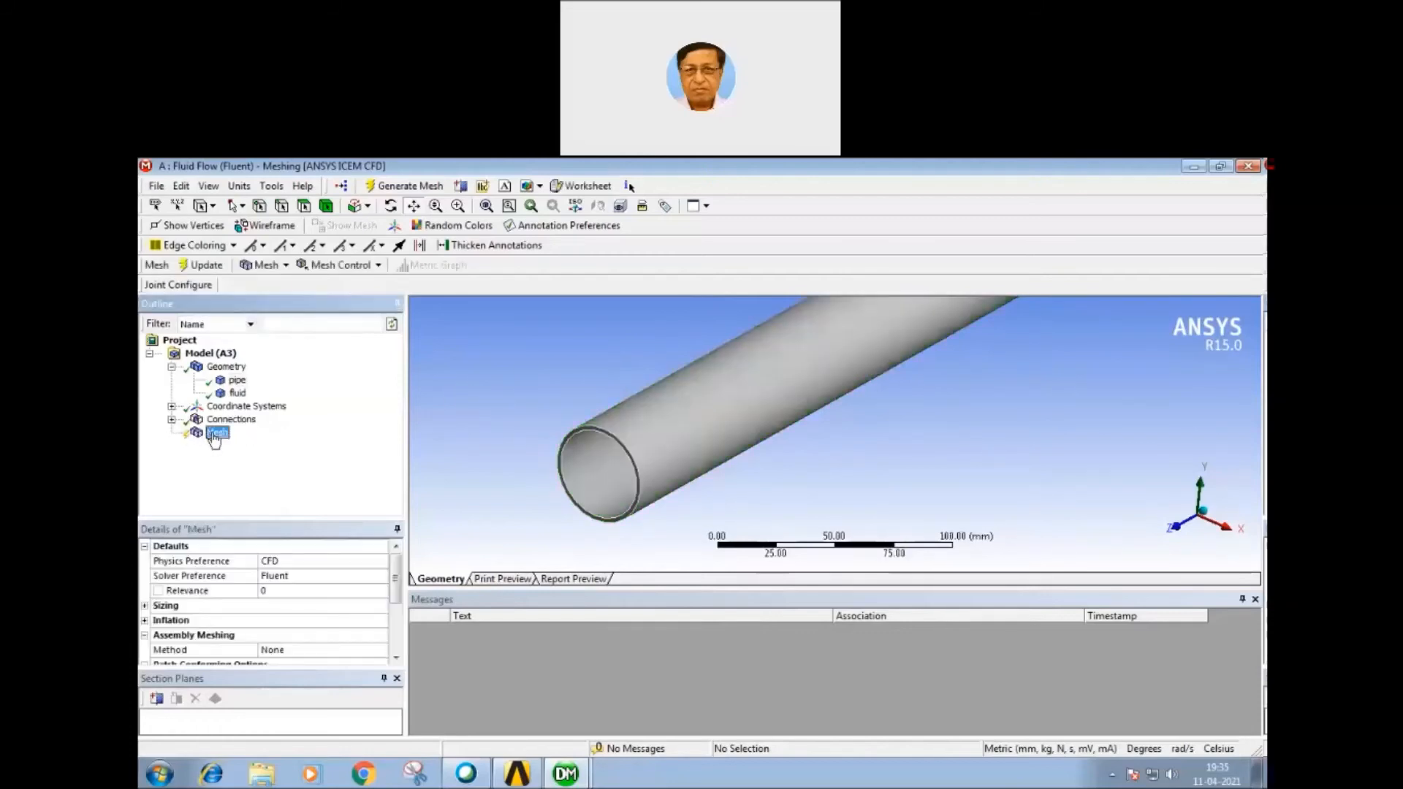
{"action": "right_click", "coordinate": [214, 435]}
{"action": "mouse_move", "coordinate": [241, 442]}
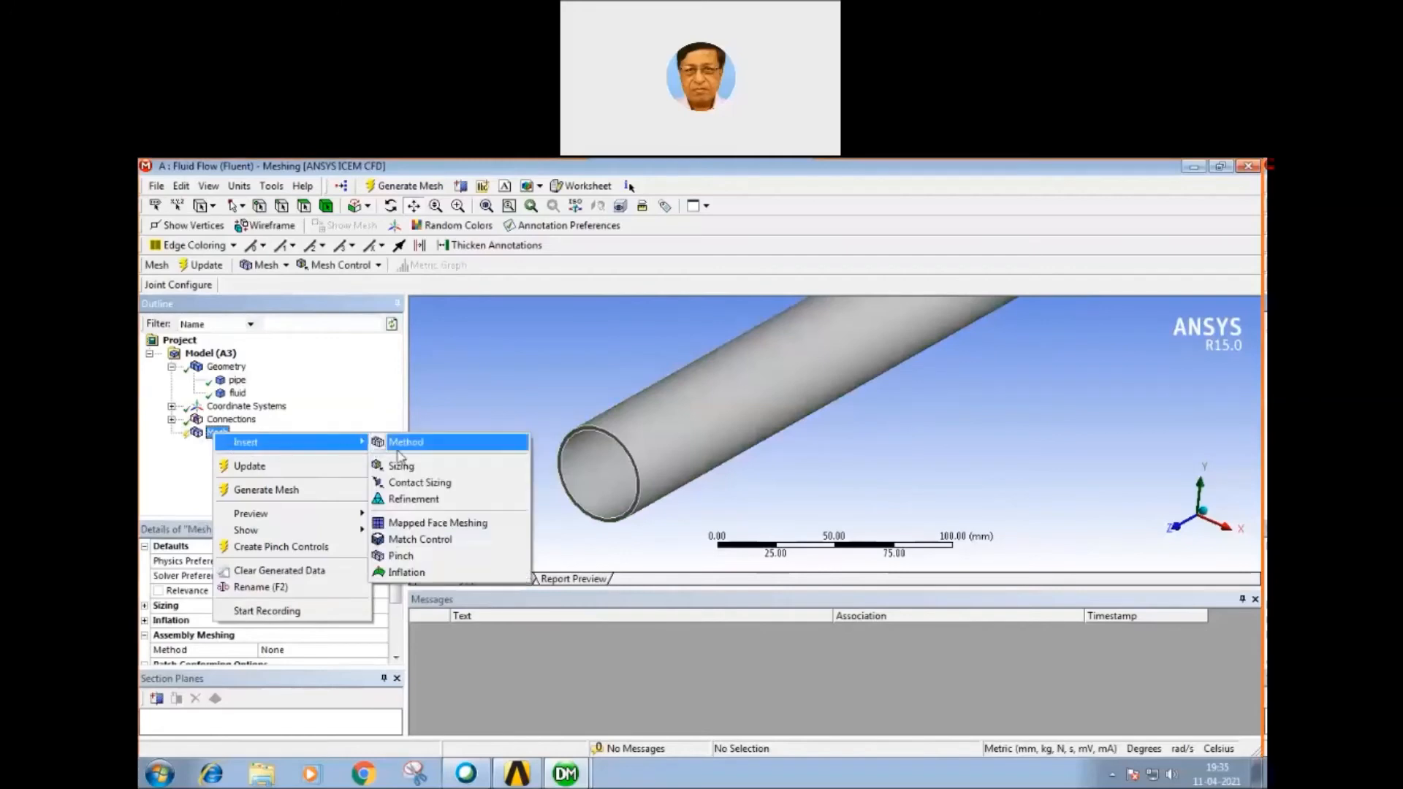
{"action": "left_click", "coordinate": [401, 468]}
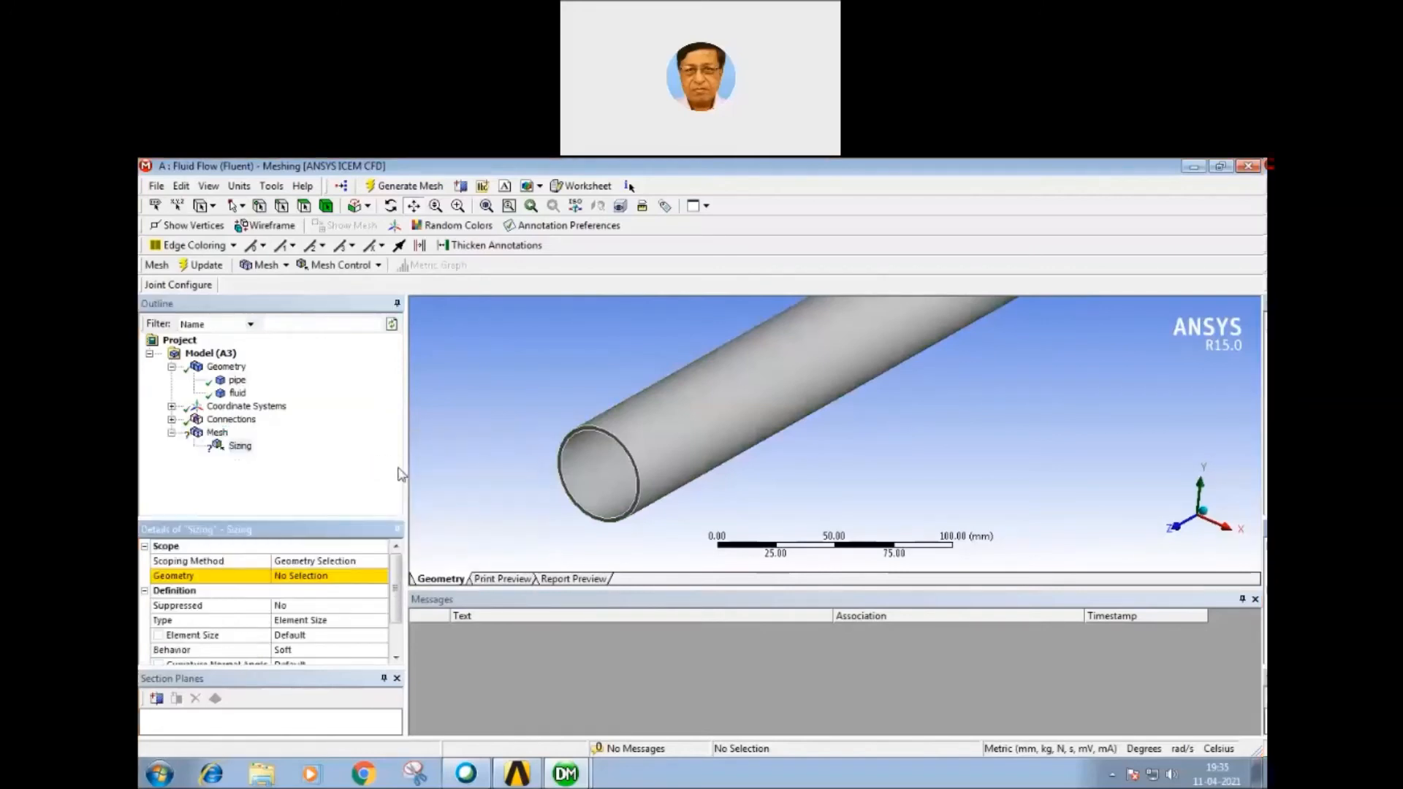
{"action": "left_click", "coordinate": [297, 579]}
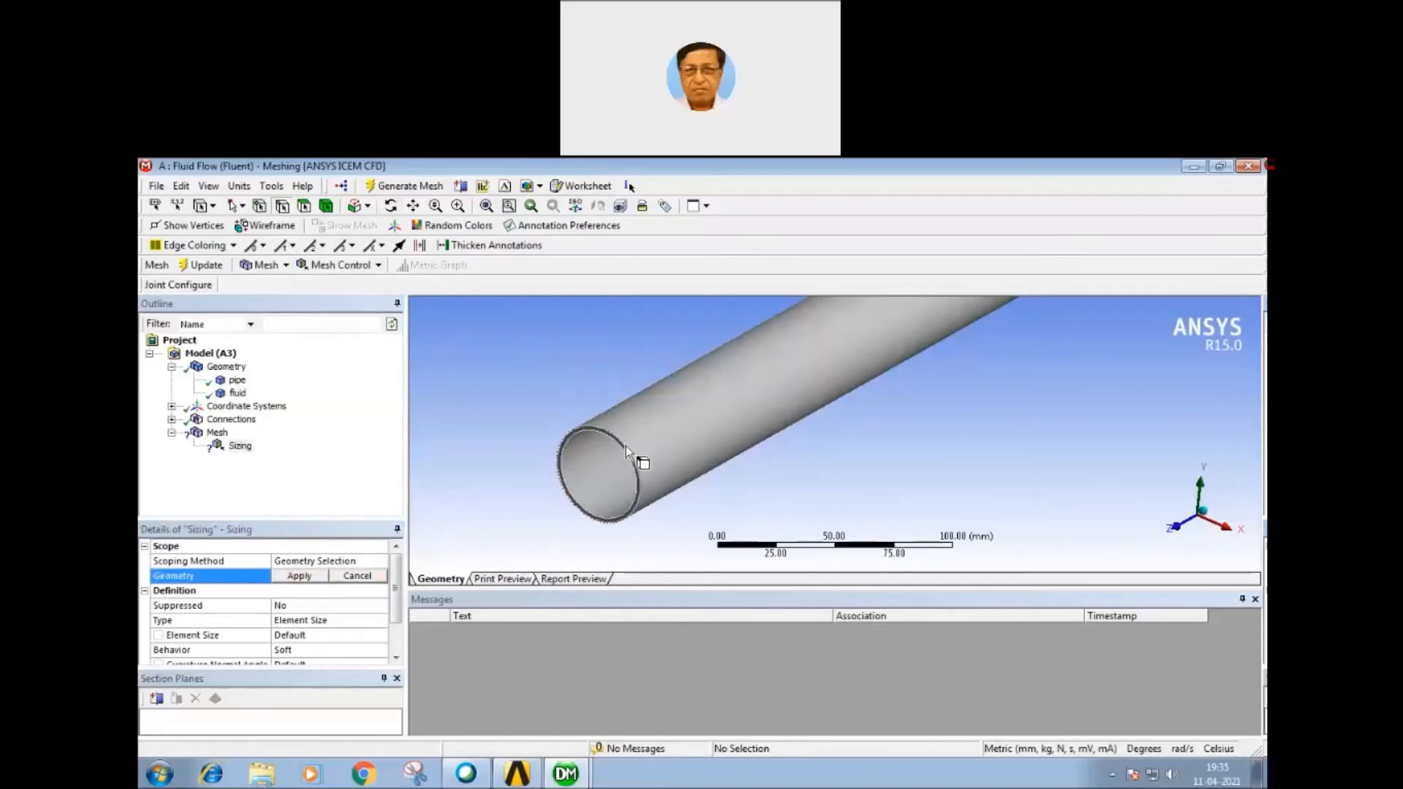
Step: Hide the fluid body to leave only the hollow pipe wall displayed
{"action": "left_click", "coordinate": [235, 394]}
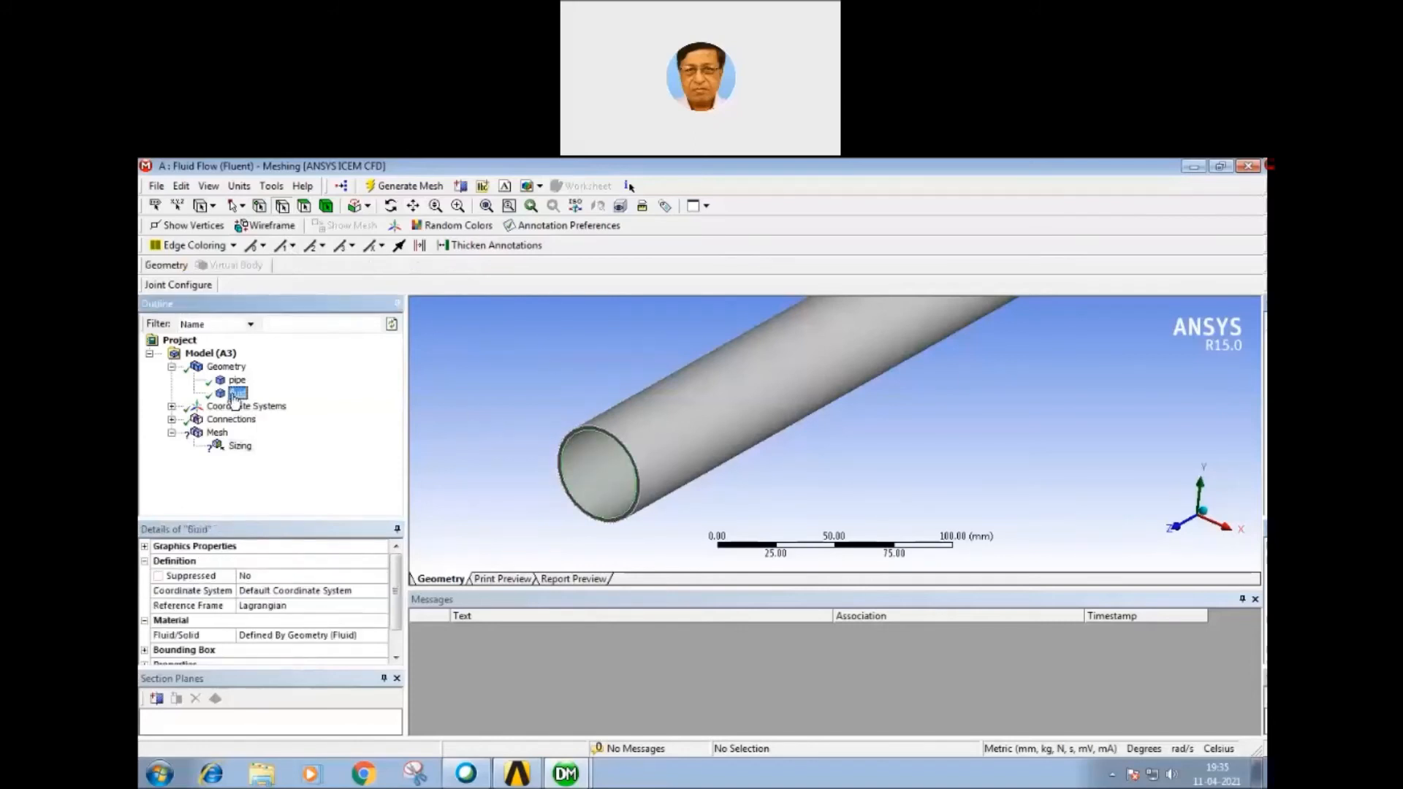
{"action": "right_click", "coordinate": [235, 398]}
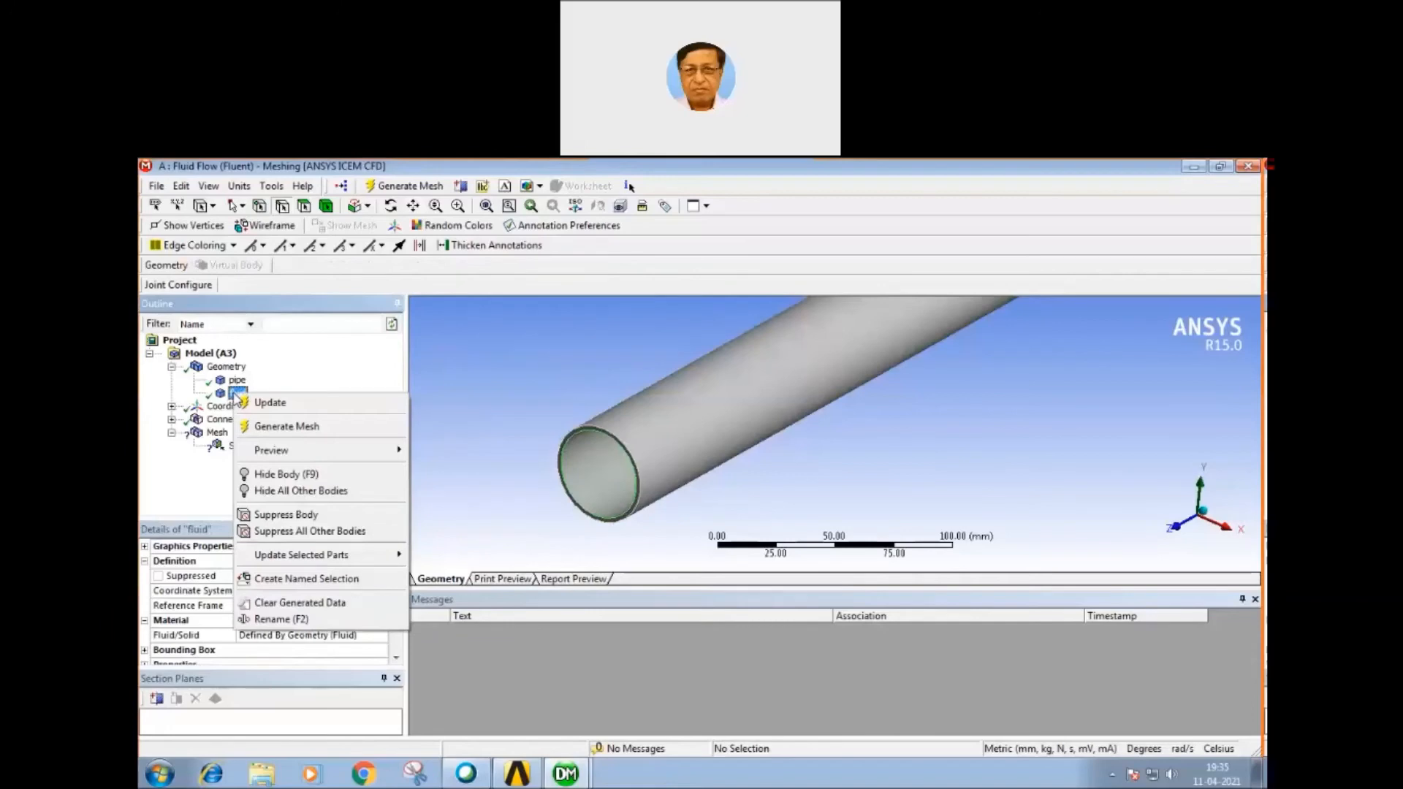
{"action": "left_click", "coordinate": [289, 481]}
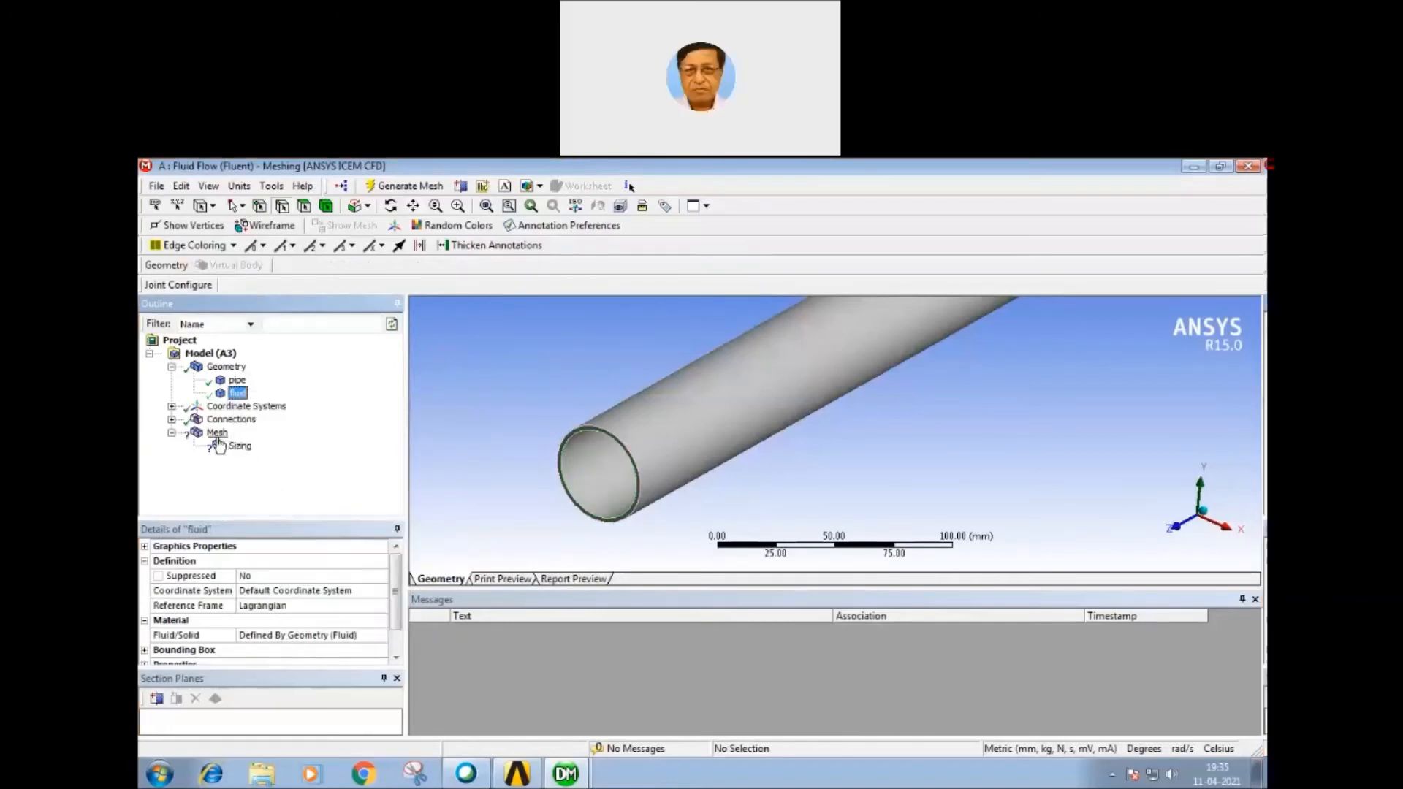
Step: Scope the sizing control to the four circular edges, inner and outer, at both ends of the pipe wall
{"action": "left_click", "coordinate": [243, 451]}
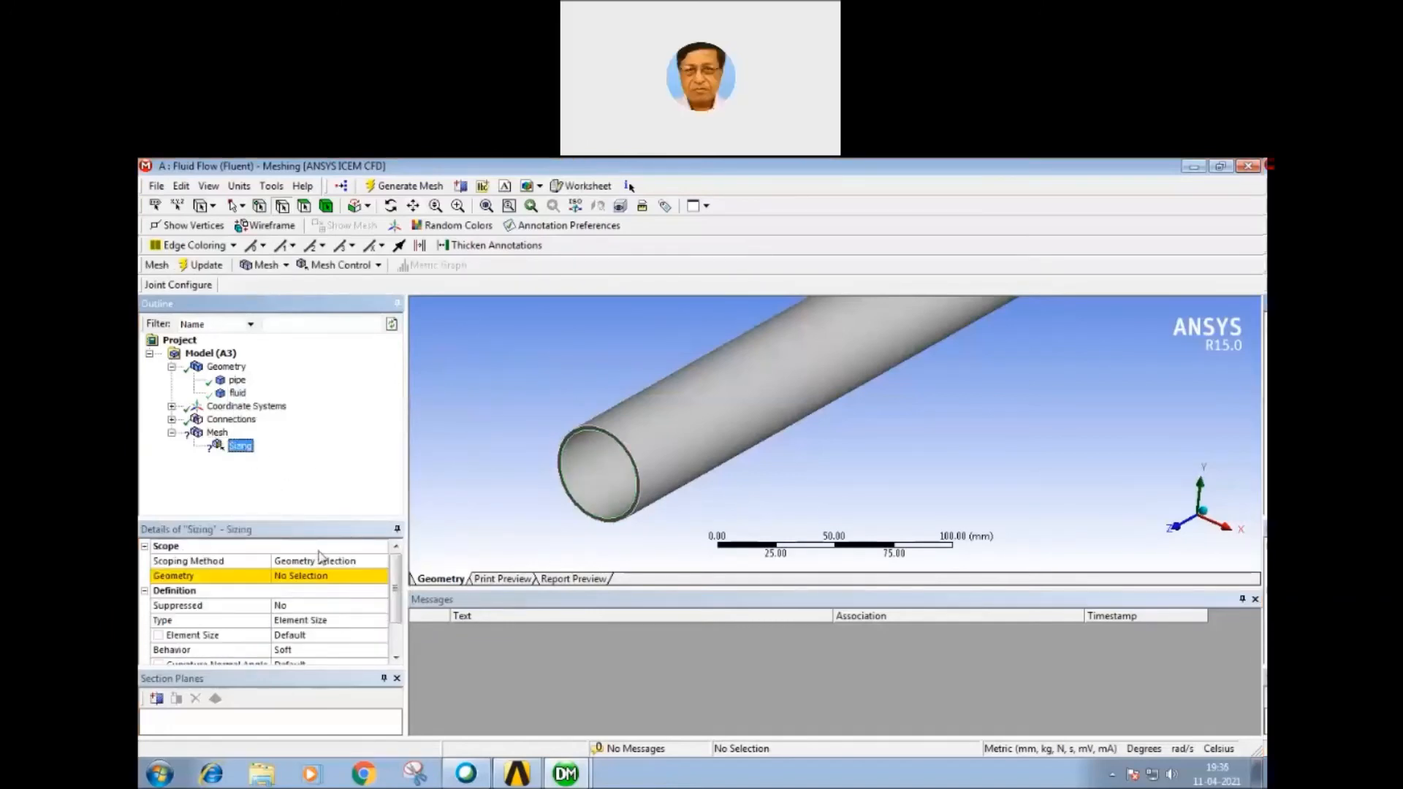
{"action": "left_click", "coordinate": [300, 577]}
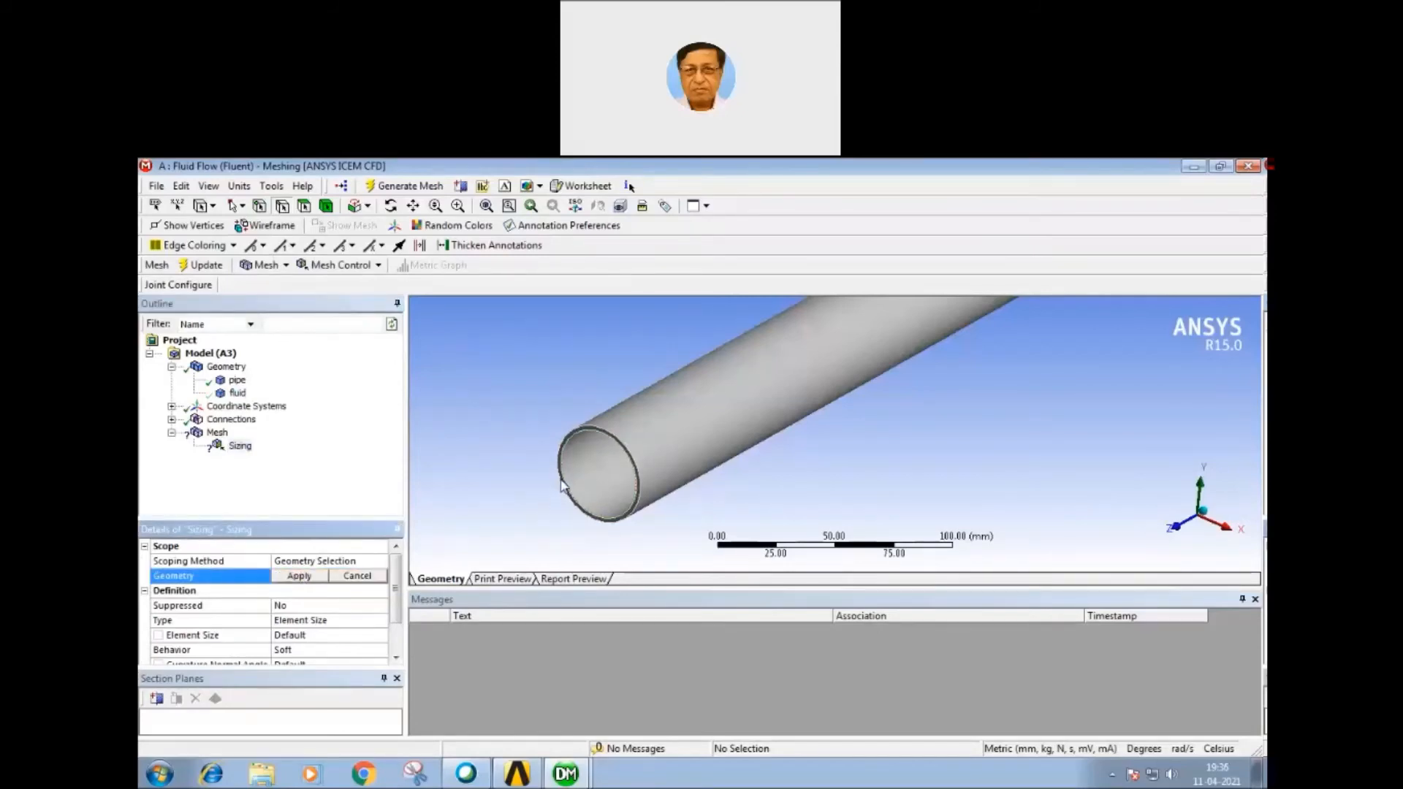
{"action": "left_click", "coordinate": [580, 435]}
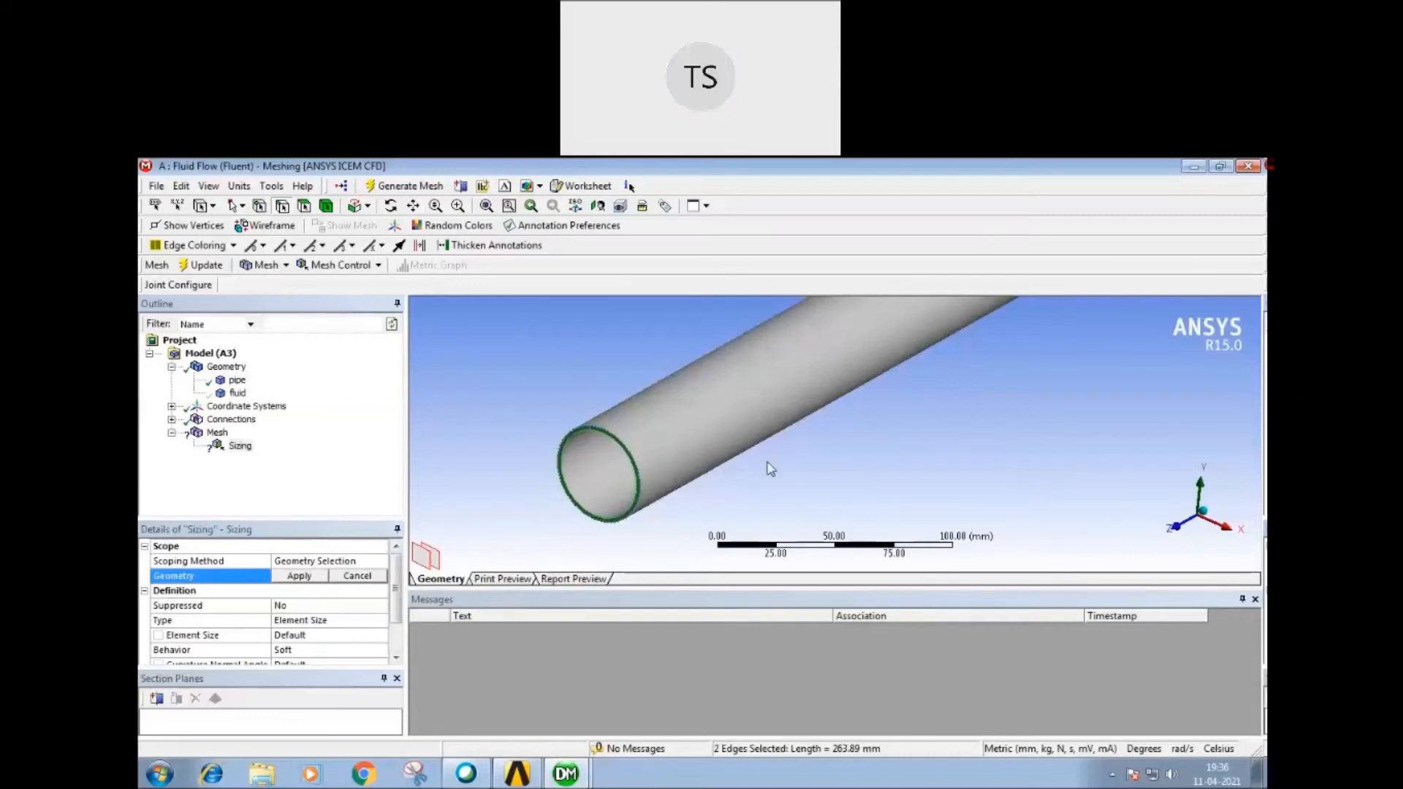
{"action": "mouse_move", "coordinate": [766, 462]}
{"action": "middle_mouse_down"}
{"action": "mouse_move", "coordinate": [642, 526]}
{"action": "mouse_move", "coordinate": [770, 485]}
{"action": "middle_mouse_up"}
{"action": "middle_click_drag", "start_coordinate": [808, 432], "coordinate": [701, 401]}
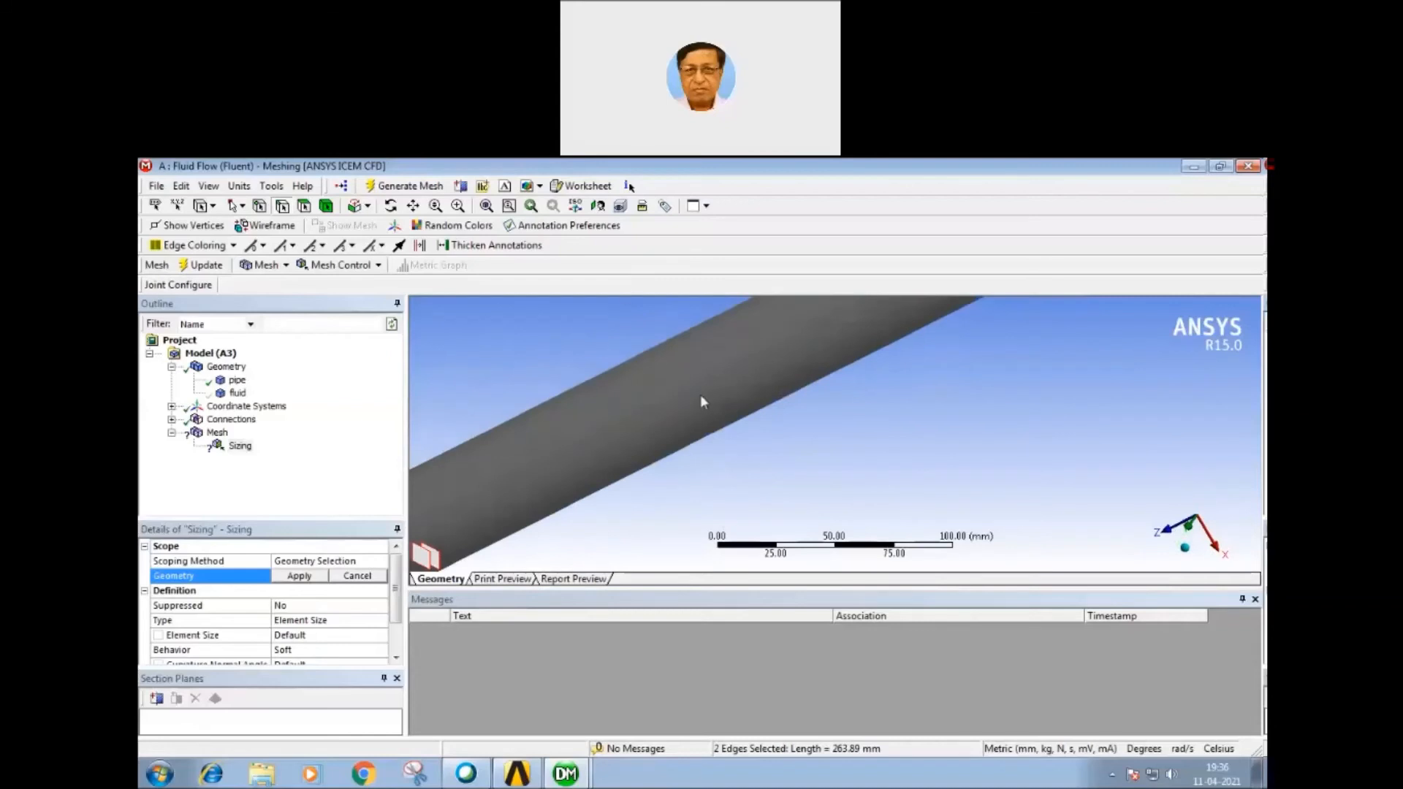
{"action": "left_click", "coordinate": [486, 206]}
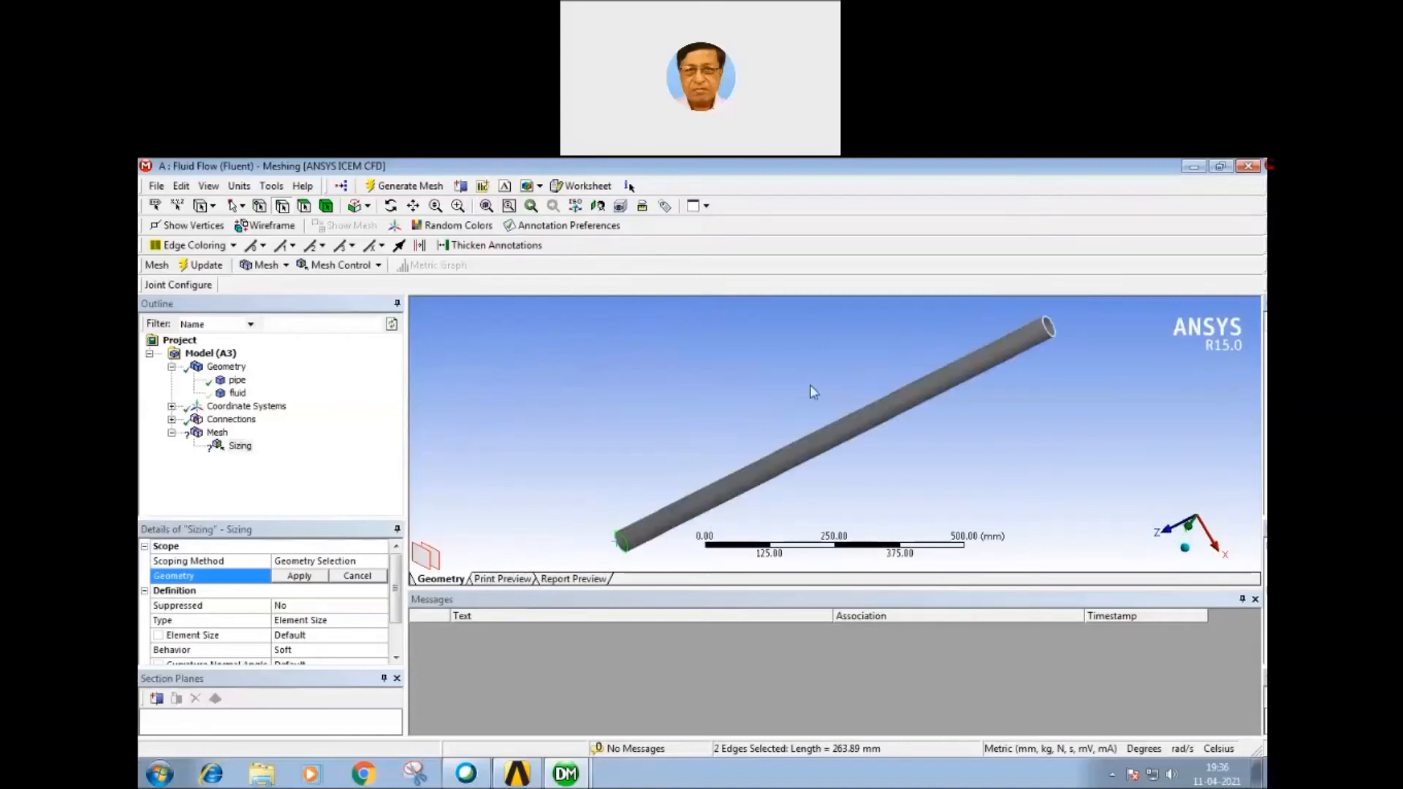
{"action": "middle_click_drag", "start_coordinate": [870, 369], "coordinate": [808, 401]}
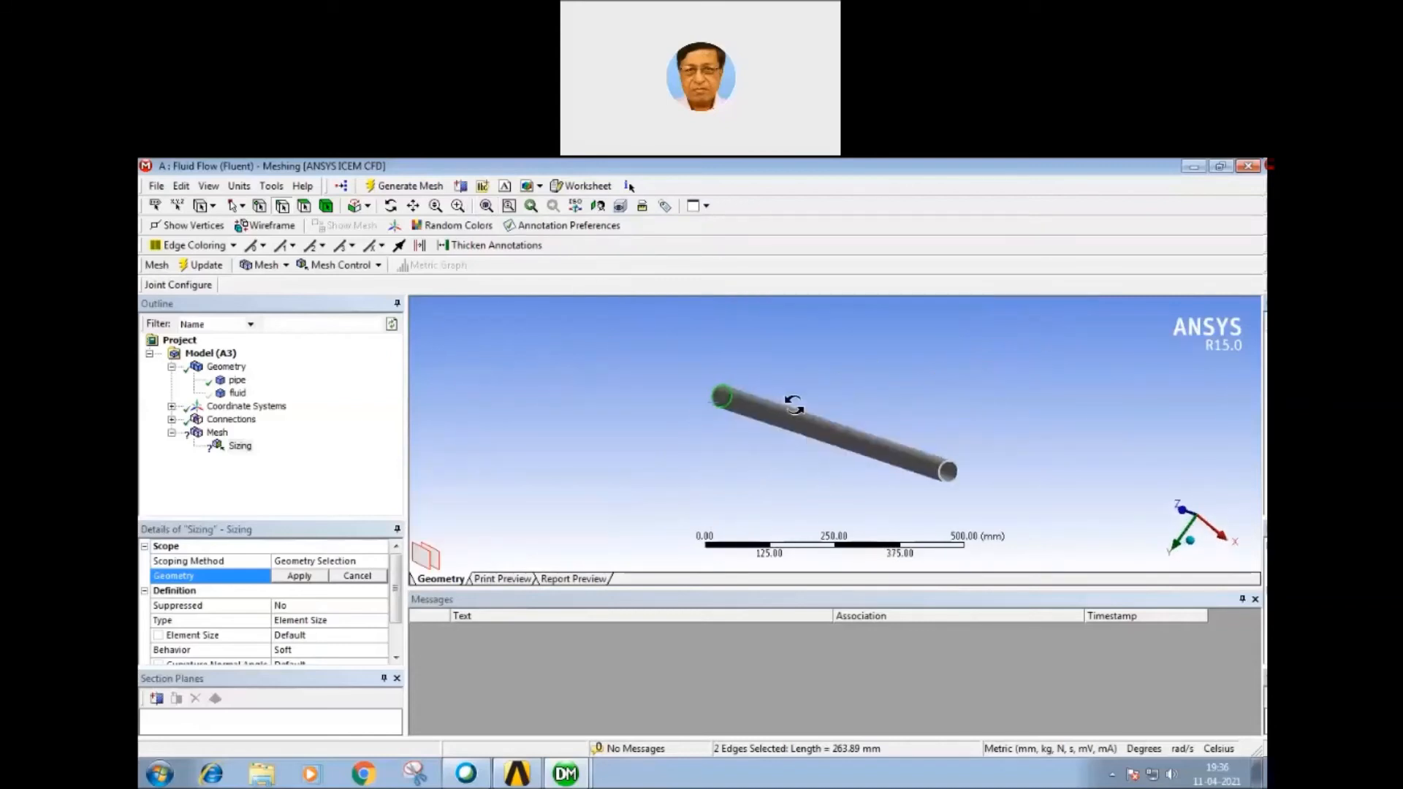
{"action": "left_click", "coordinate": [458, 207]}
{"action": "left_click_drag", "start_coordinate": [931, 488], "coordinate": [968, 464]}
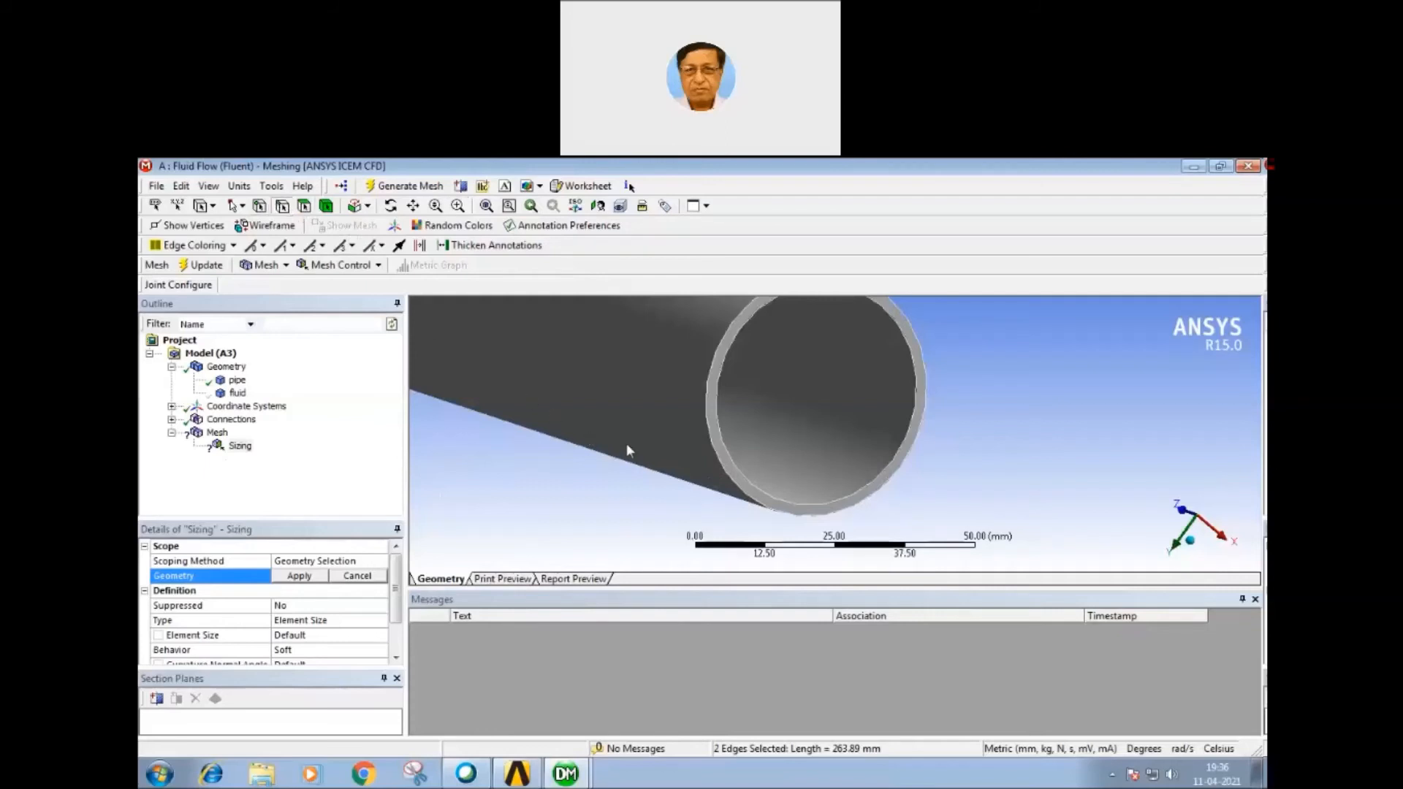
{"action": "left_click", "coordinate": [720, 447], "text": "ctrl"}
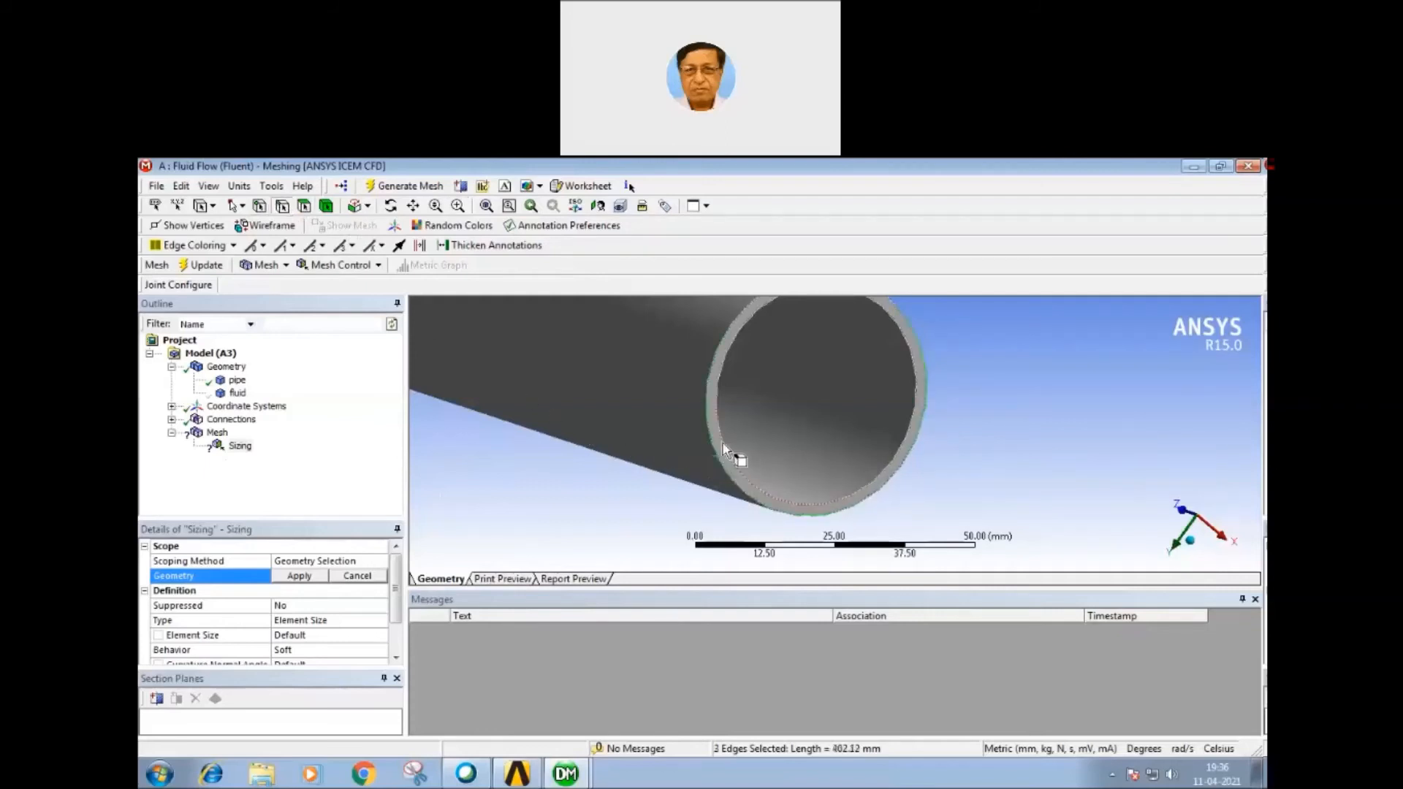
{"action": "left_click", "coordinate": [721, 444], "text": "ctrl"}
{"action": "left_click", "coordinate": [299, 575]}
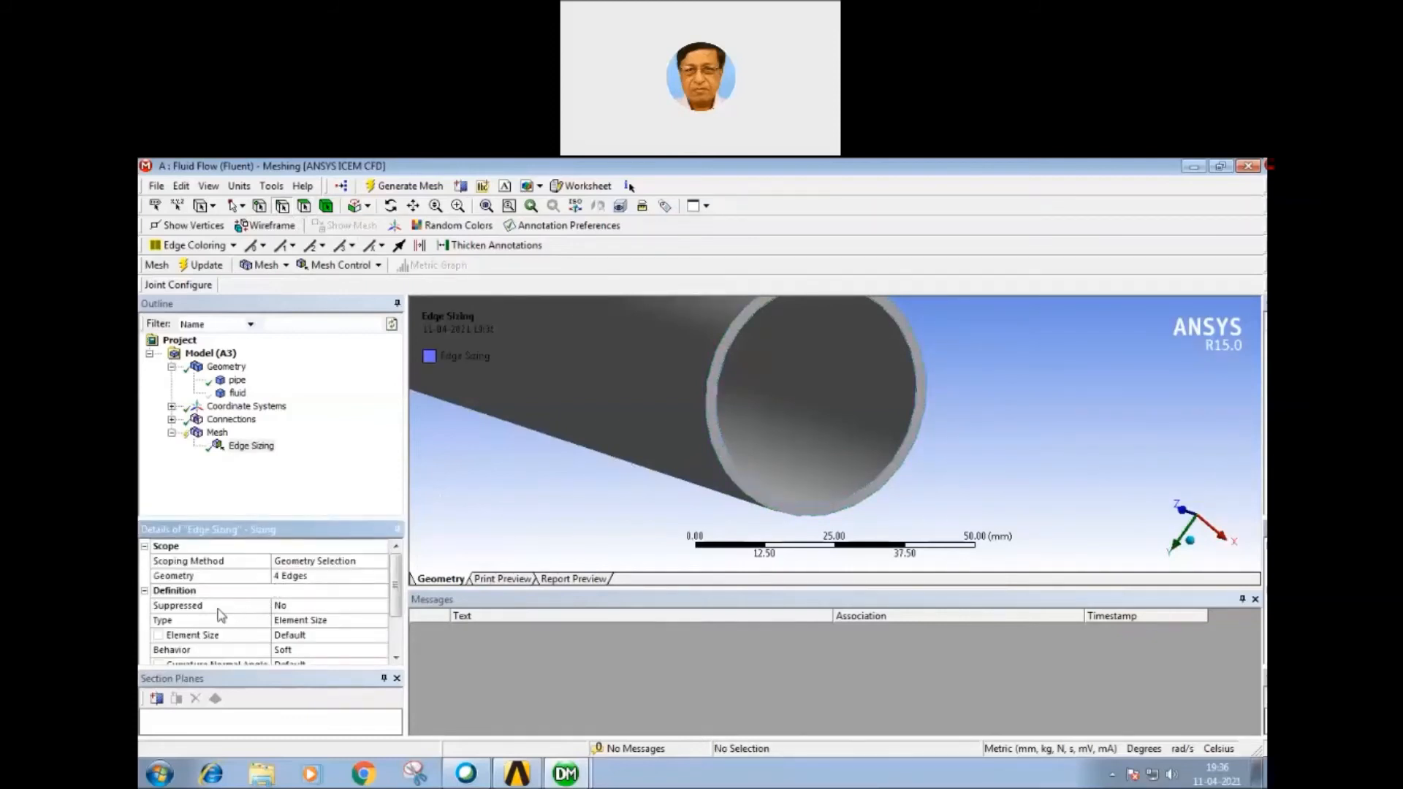
Step: Set the pipe's edge sizing type to Number of Divisions with 50 divisions and review its remaining settings
{"action": "left_click", "coordinate": [295, 621]}
{"action": "left_click", "coordinate": [381, 620]}
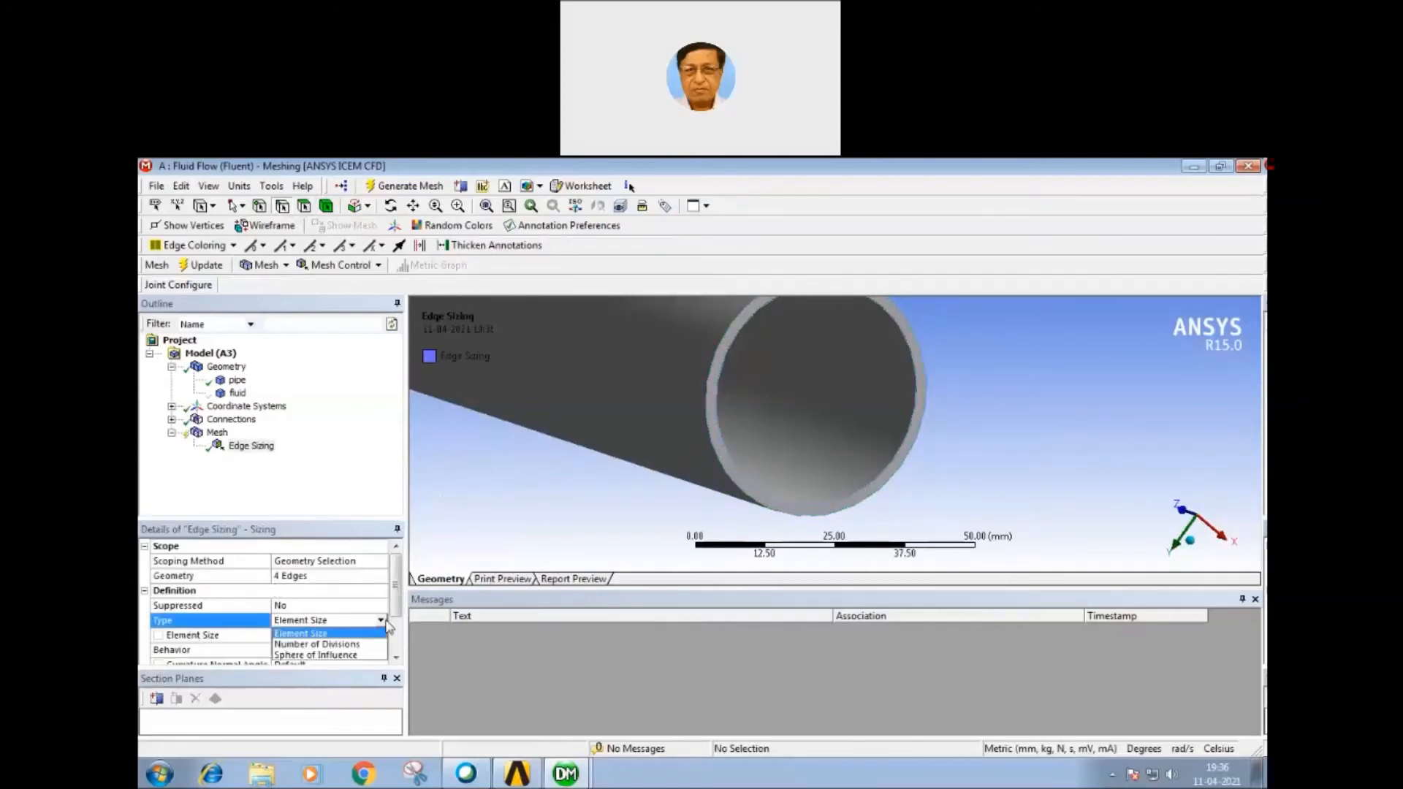
{"action": "left_click", "coordinate": [339, 644]}
{"action": "left_click", "coordinate": [298, 635]}
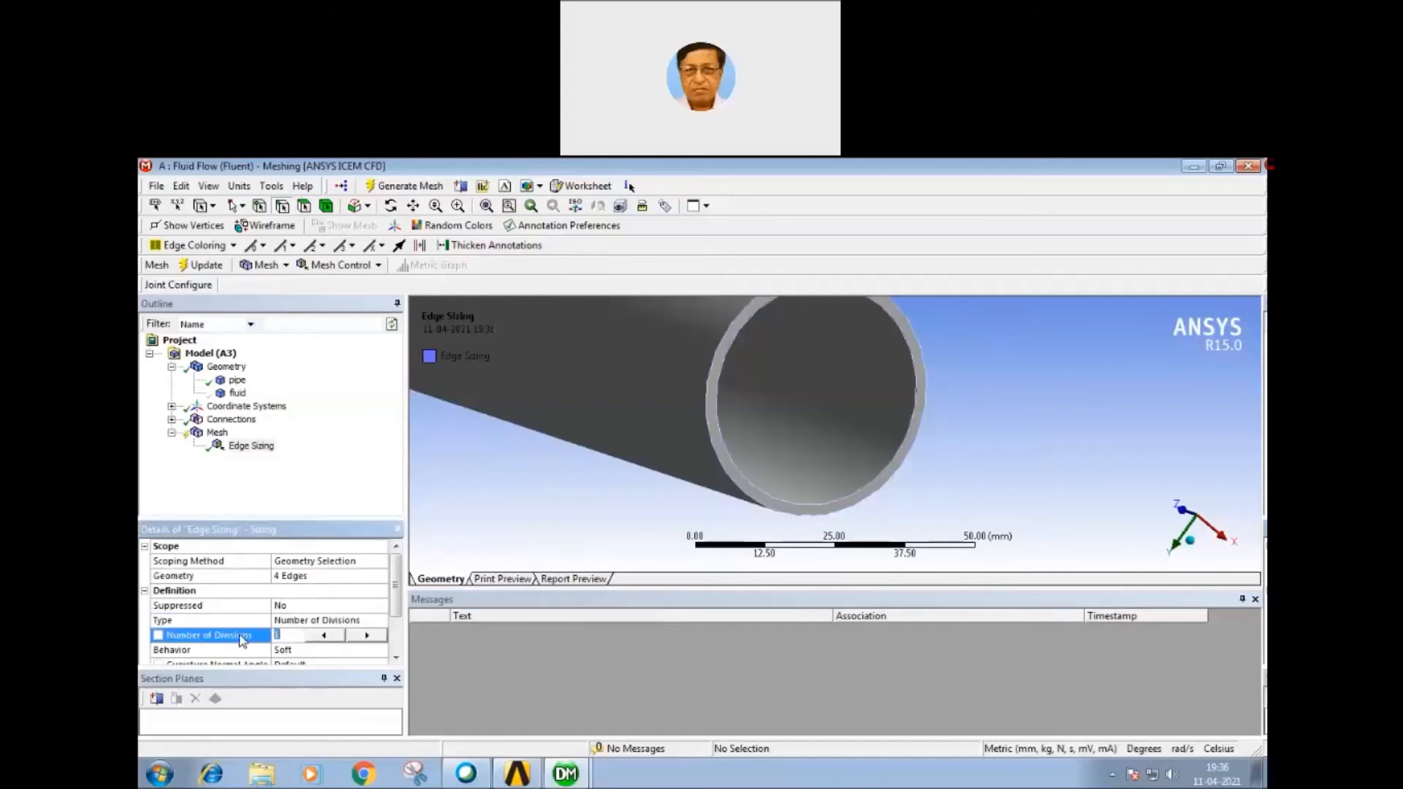
{"action": "left_click", "coordinate": [295, 622]}
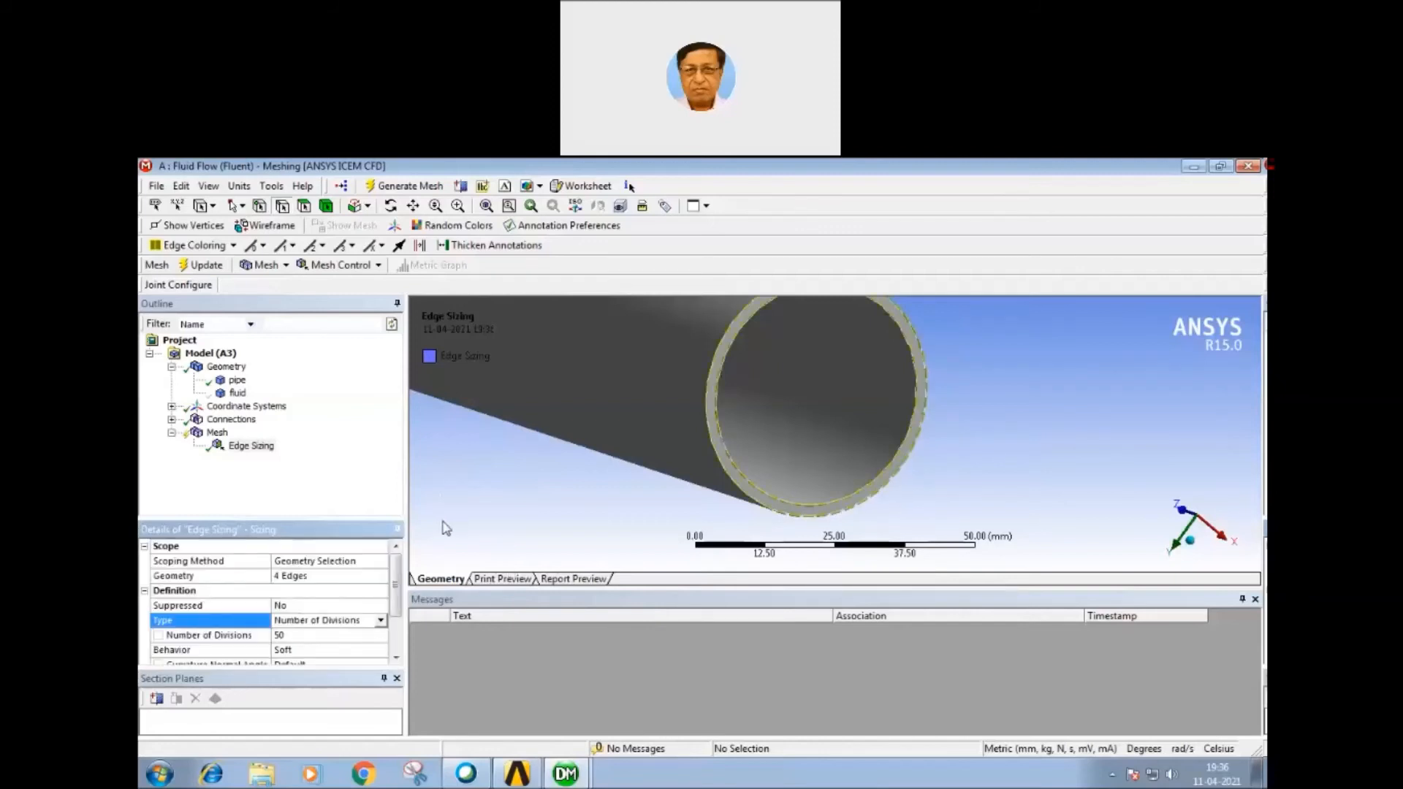
{"action": "left_click", "coordinate": [396, 657]}
{"action": "left_click", "coordinate": [395, 657]}
{"action": "left_click", "coordinate": [396, 657]}
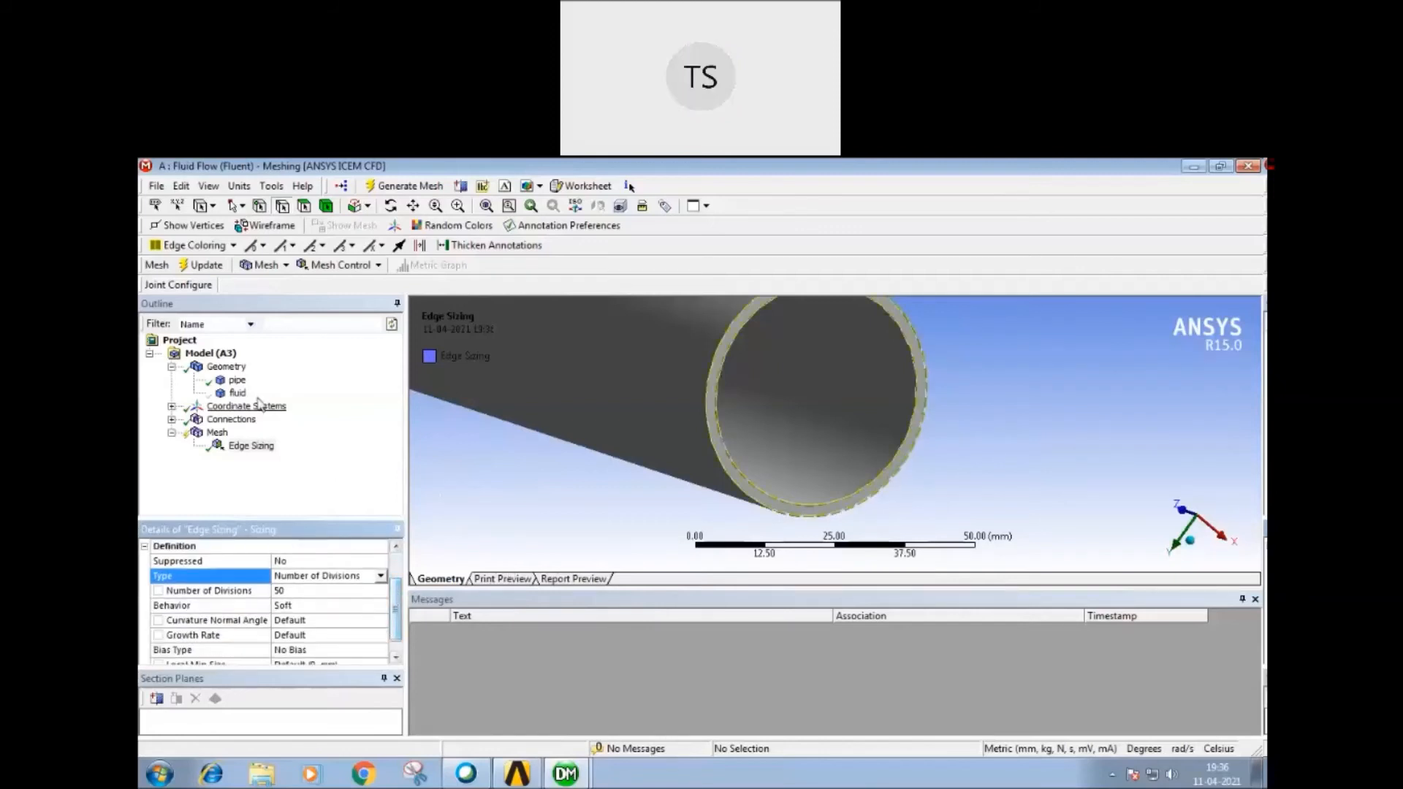
Step: Hide the pipe body and show the fluid body in its place
{"action": "left_click", "coordinate": [236, 380]}
{"action": "right_click", "coordinate": [239, 381]}
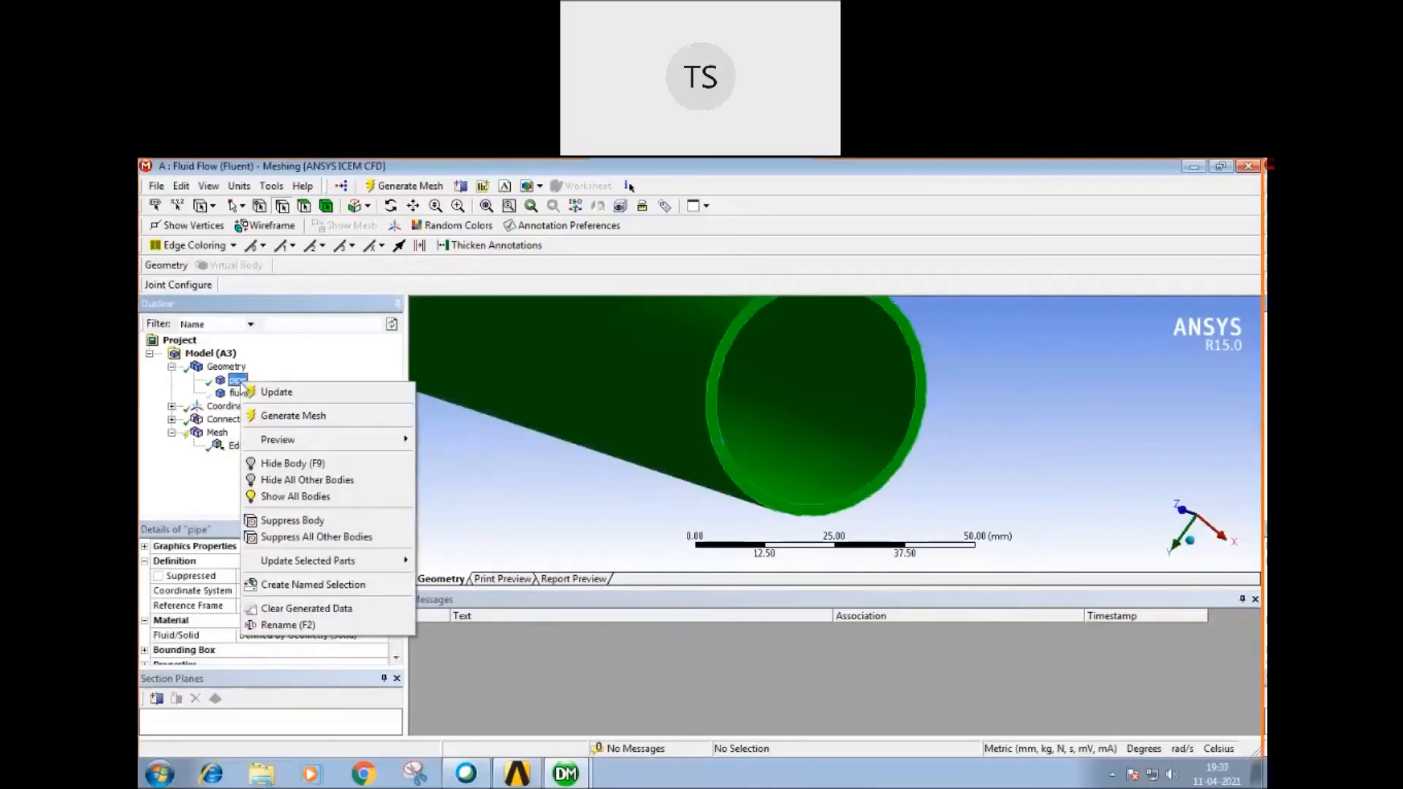
{"action": "left_click", "coordinate": [281, 463]}
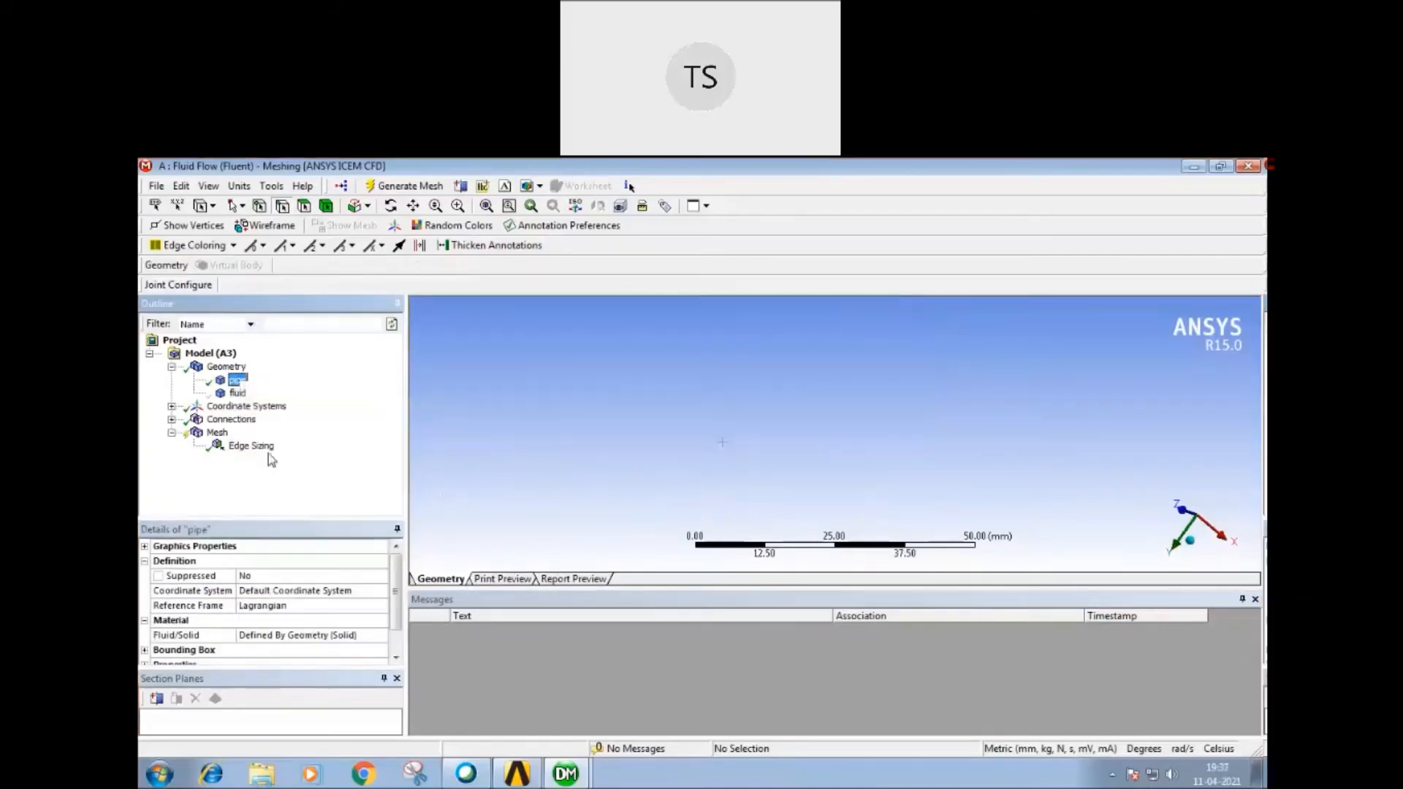
{"action": "left_click", "coordinate": [237, 395]}
{"action": "right_click", "coordinate": [237, 395]}
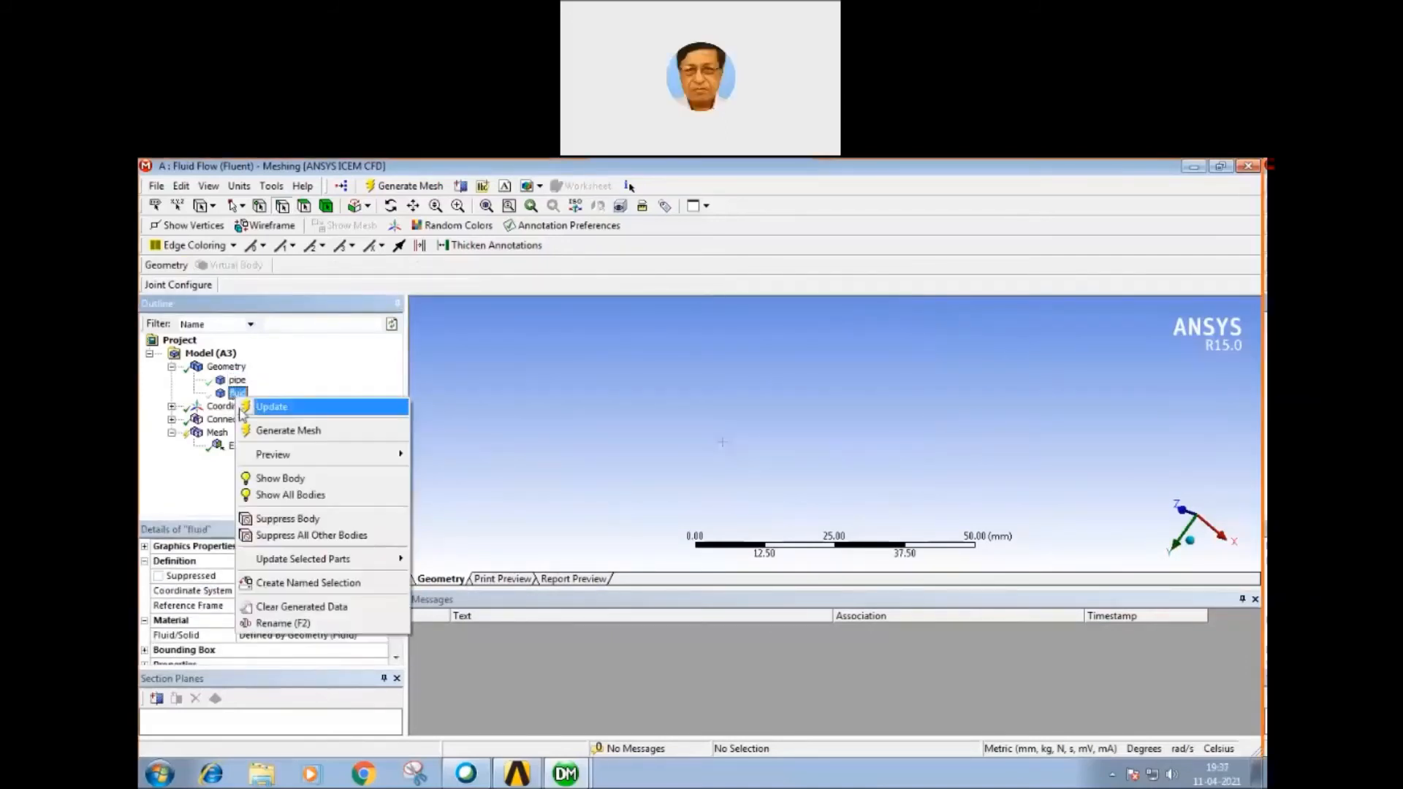
{"action": "left_click", "coordinate": [282, 482]}
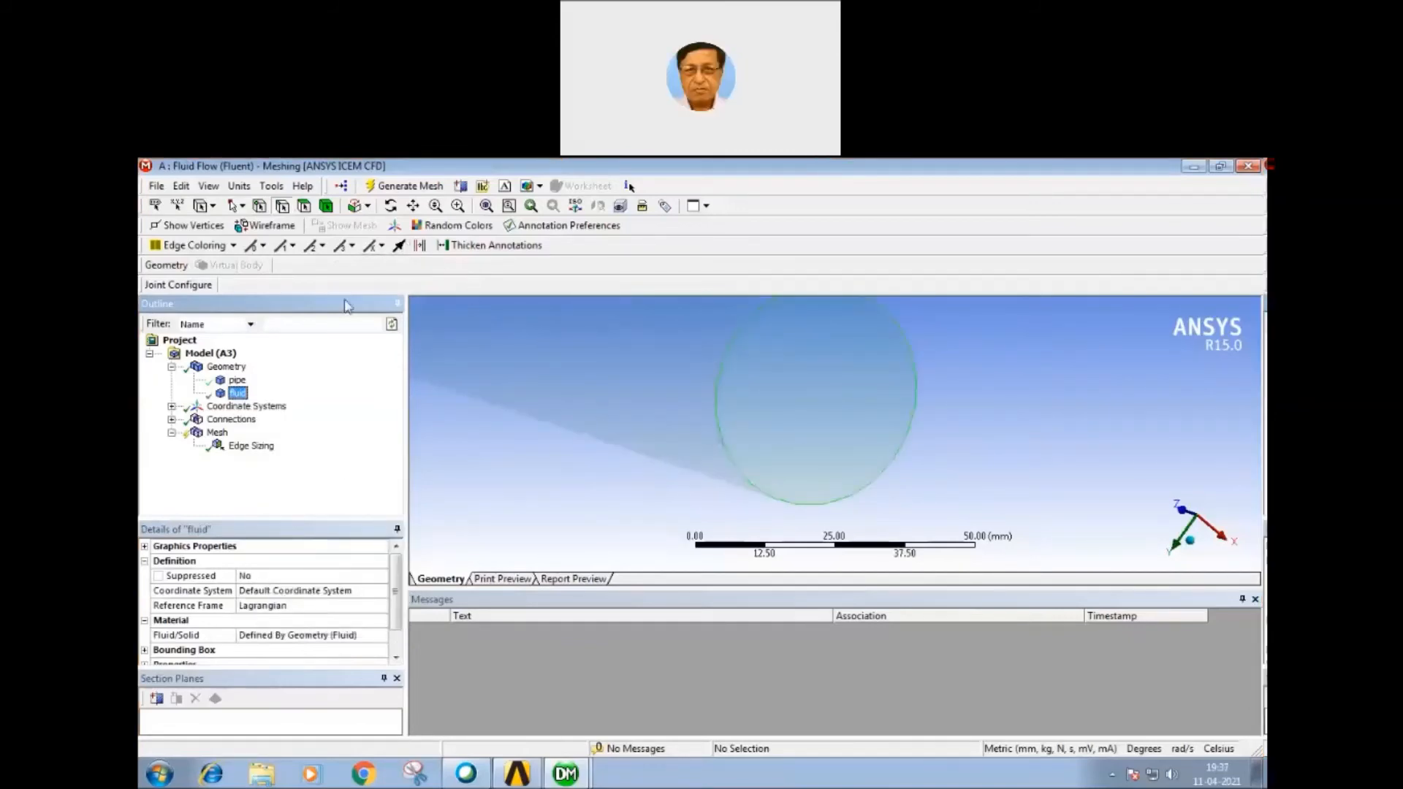
Step: Insert a second sizing control into the mesh for the fluid body
{"action": "left_click", "coordinate": [218, 432]}
{"action": "right_click", "coordinate": [219, 434]}
{"action": "mouse_move", "coordinate": [332, 449]}
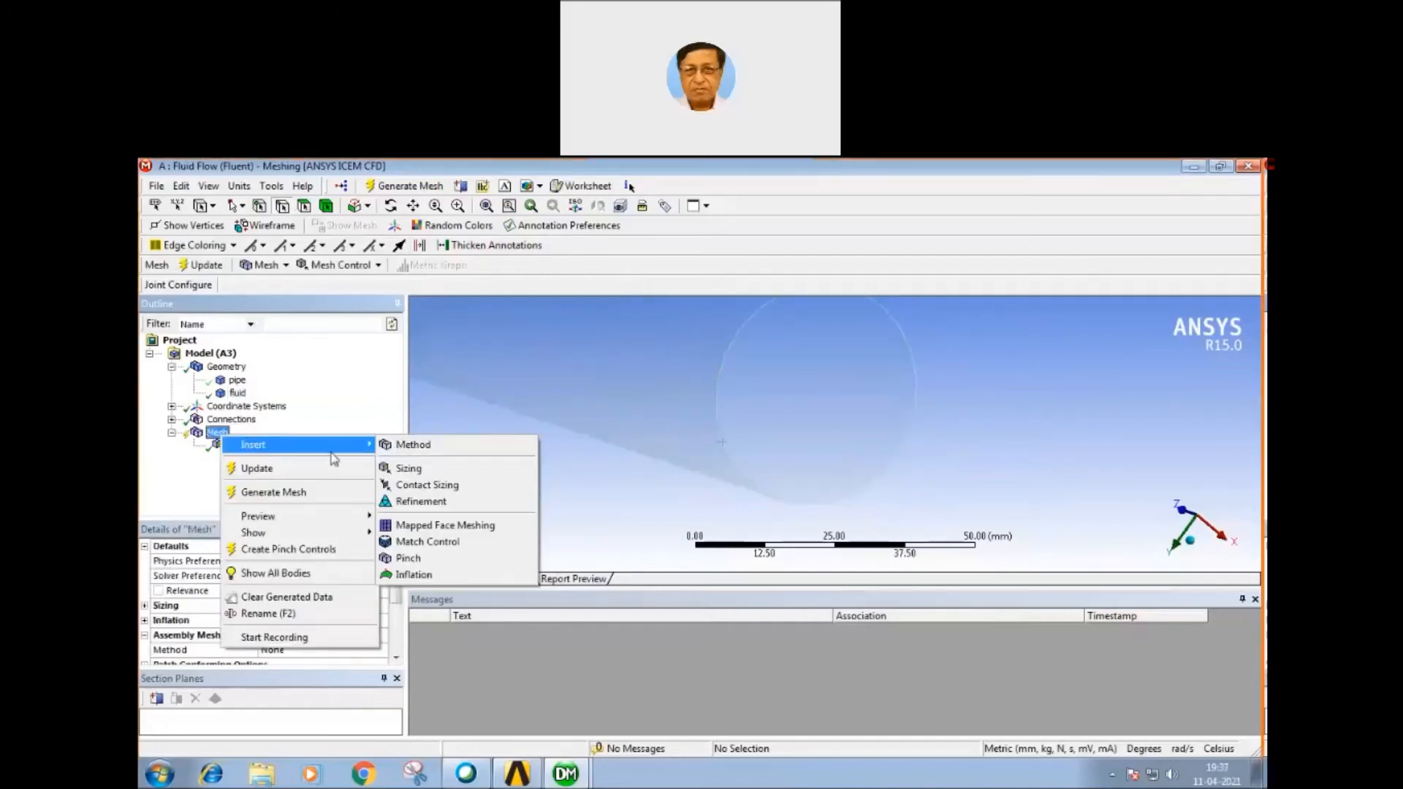
{"action": "left_click", "coordinate": [409, 468]}
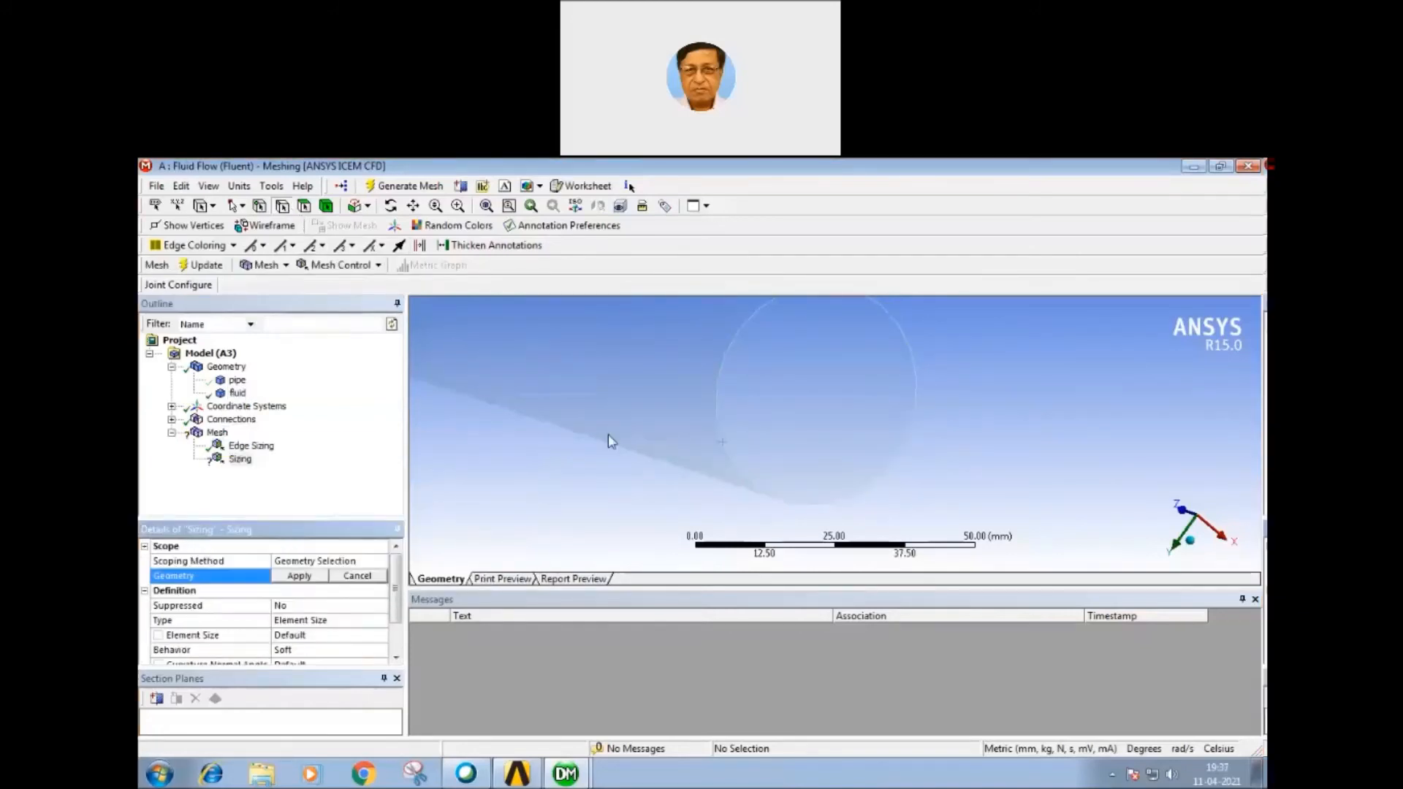
Step: Scope the second sizing control to the two circular edges at both ends of the fluid body
{"action": "left_click", "coordinate": [720, 426]}
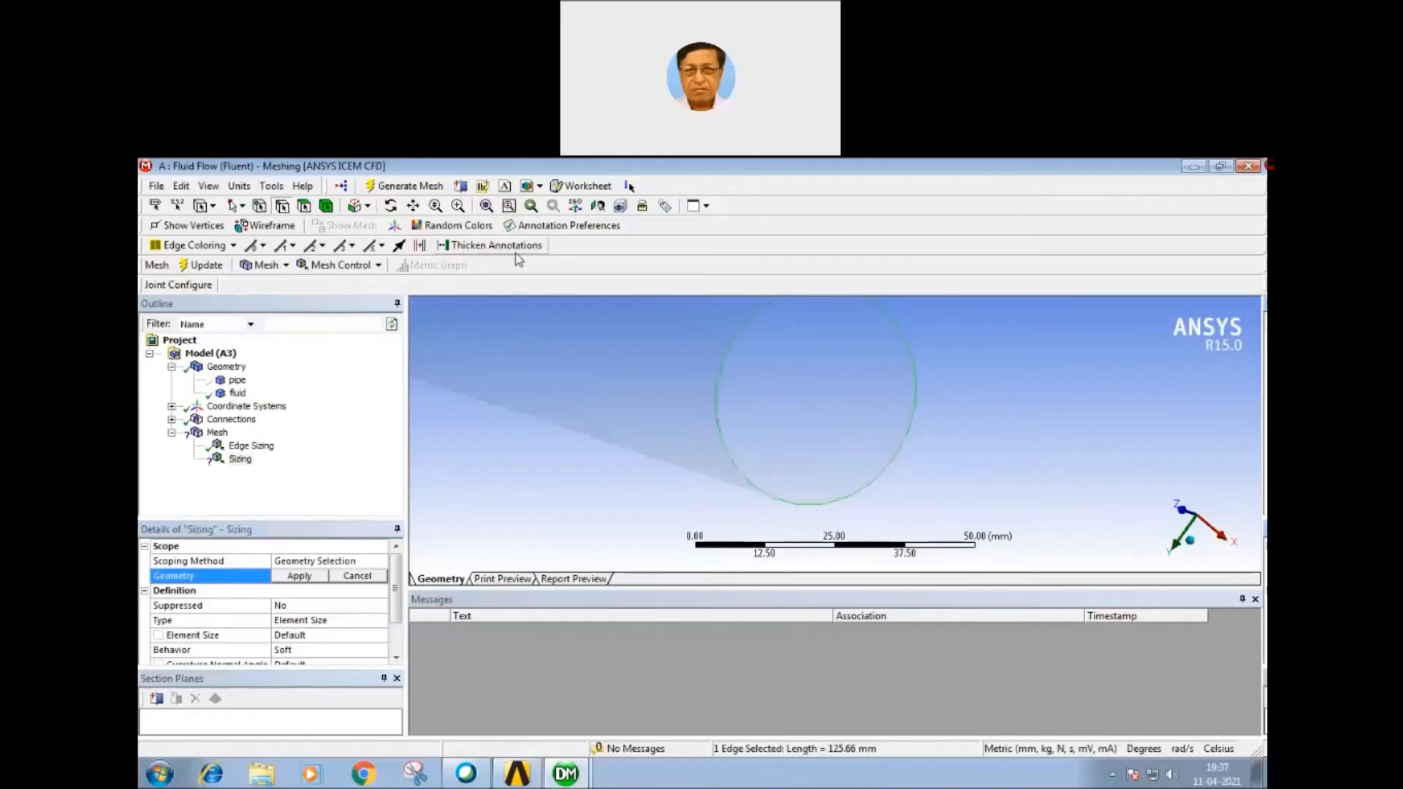
{"action": "left_click", "coordinate": [486, 207]}
{"action": "middle_click_drag", "start_coordinate": [610, 387], "coordinate": [639, 373]}
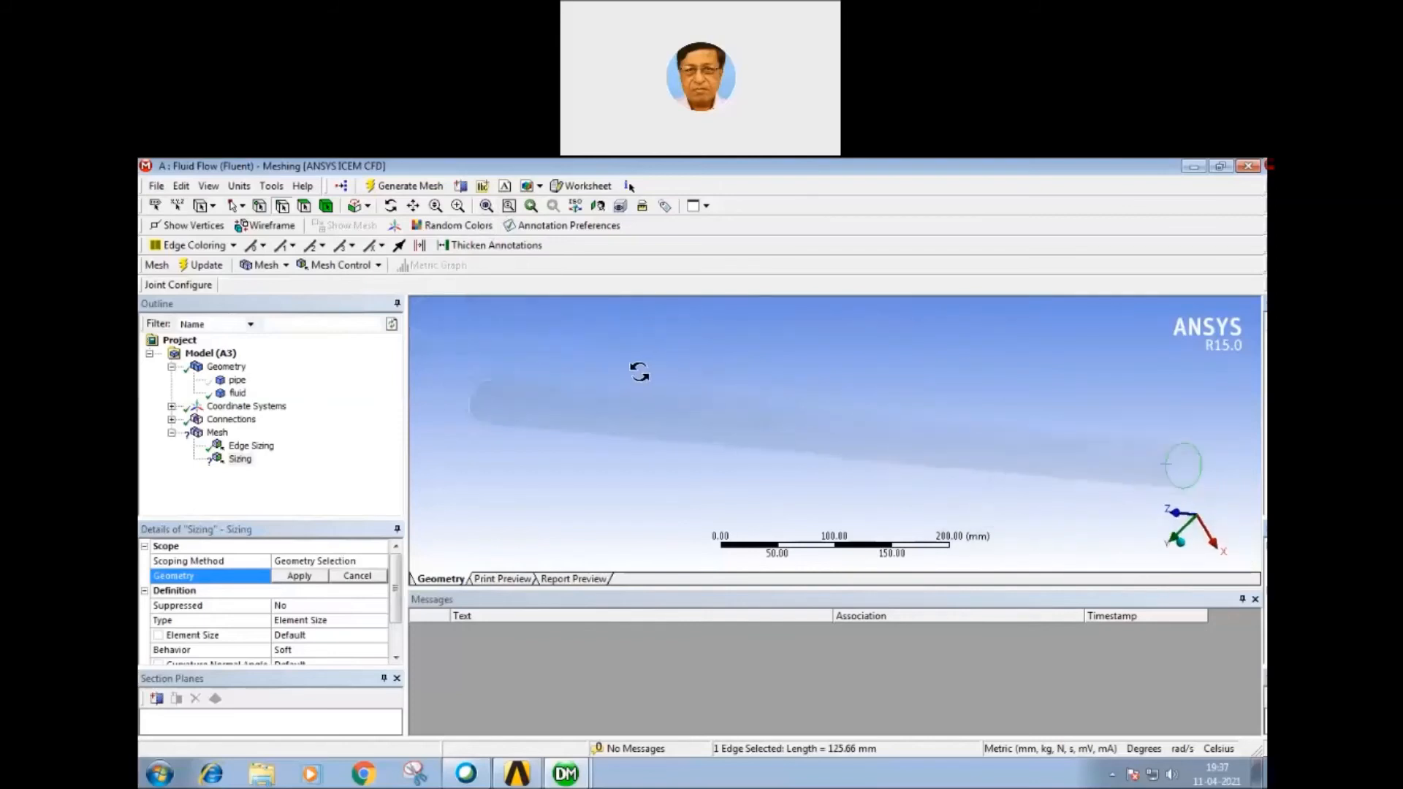
{"action": "left_click", "coordinate": [488, 386], "text": "ctrl"}
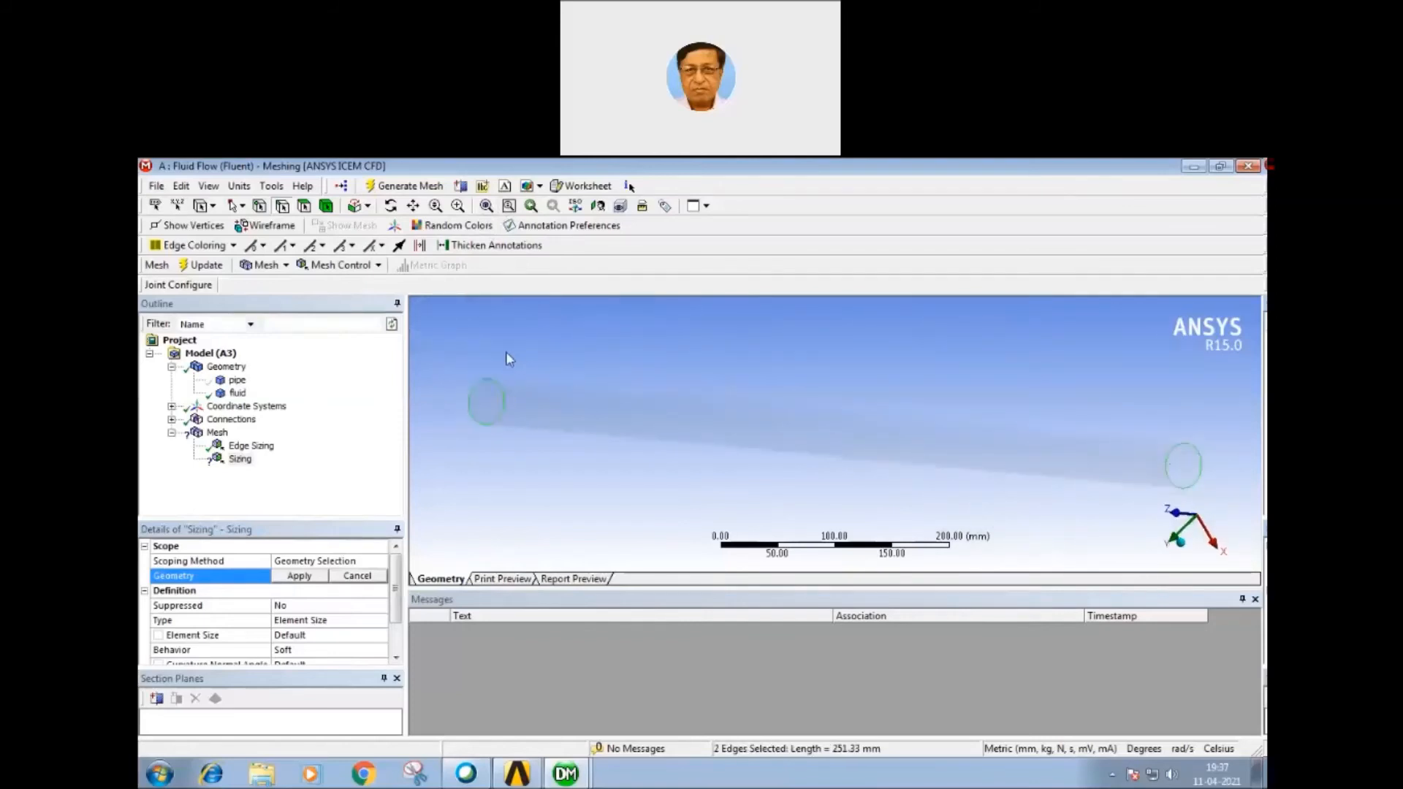
{"action": "left_click", "coordinate": [298, 576]}
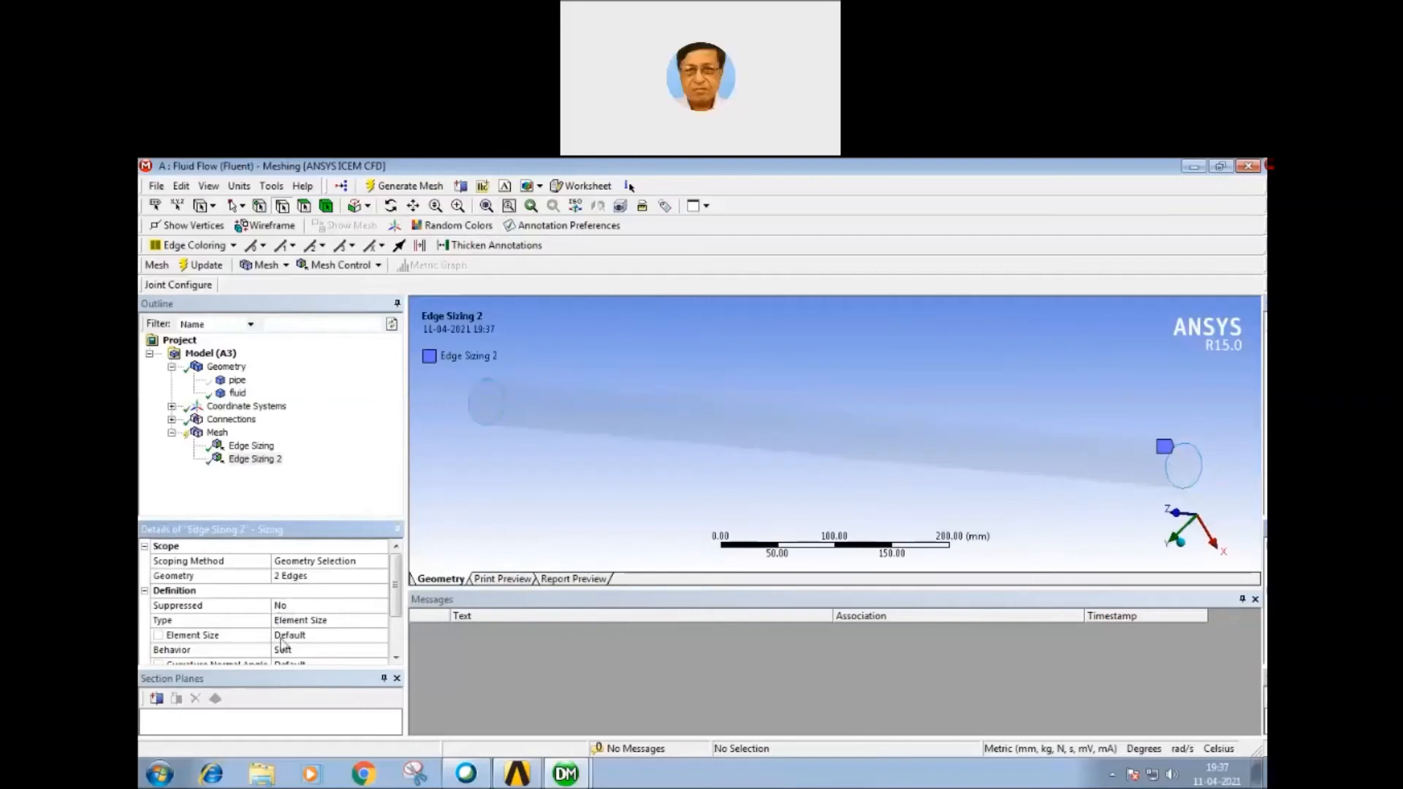
Step: Set the fluid body's edge sizing type to Number of Divisions with 50 divisions
{"action": "left_click", "coordinate": [308, 621]}
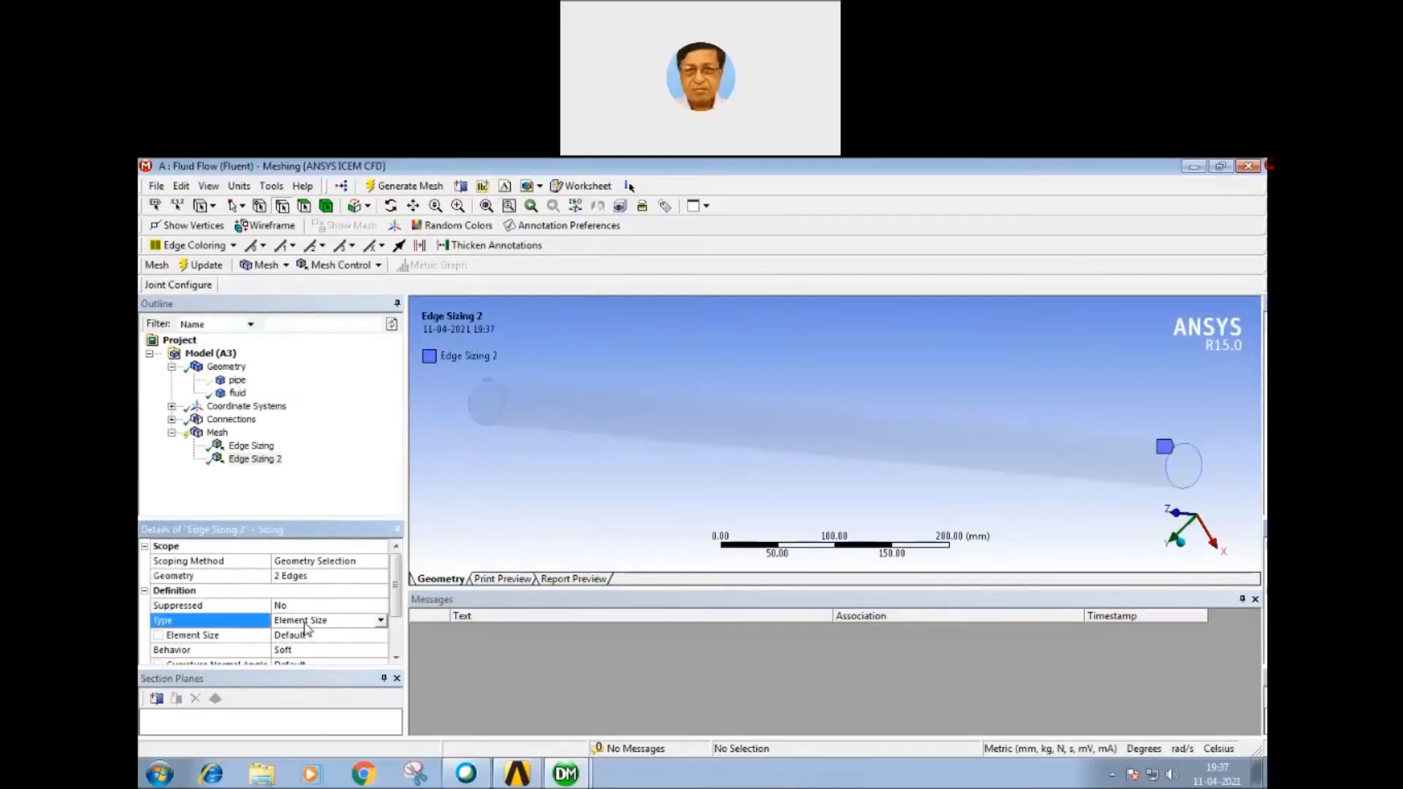
{"action": "left_click", "coordinate": [381, 620]}
{"action": "left_click", "coordinate": [336, 645]}
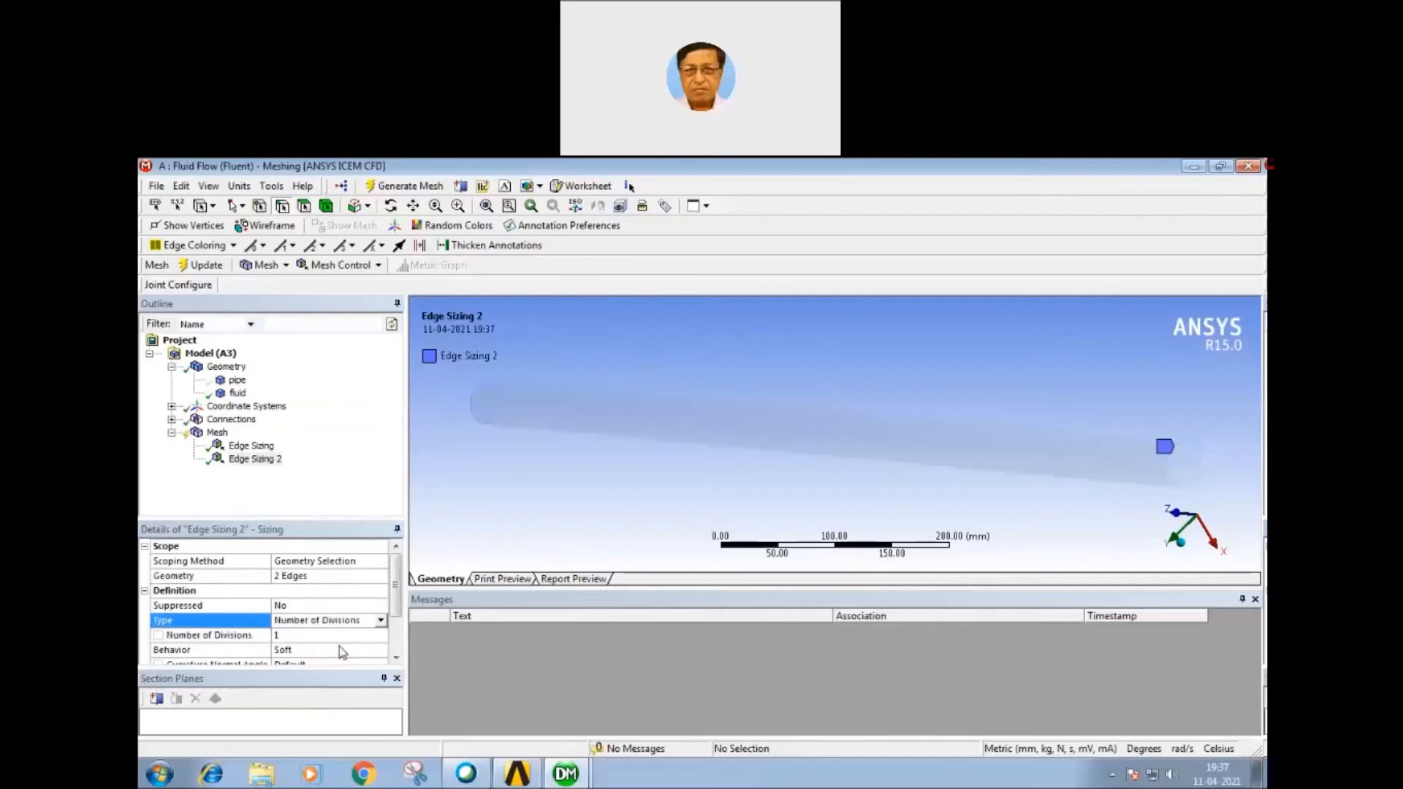
{"action": "left_click", "coordinate": [291, 635]}
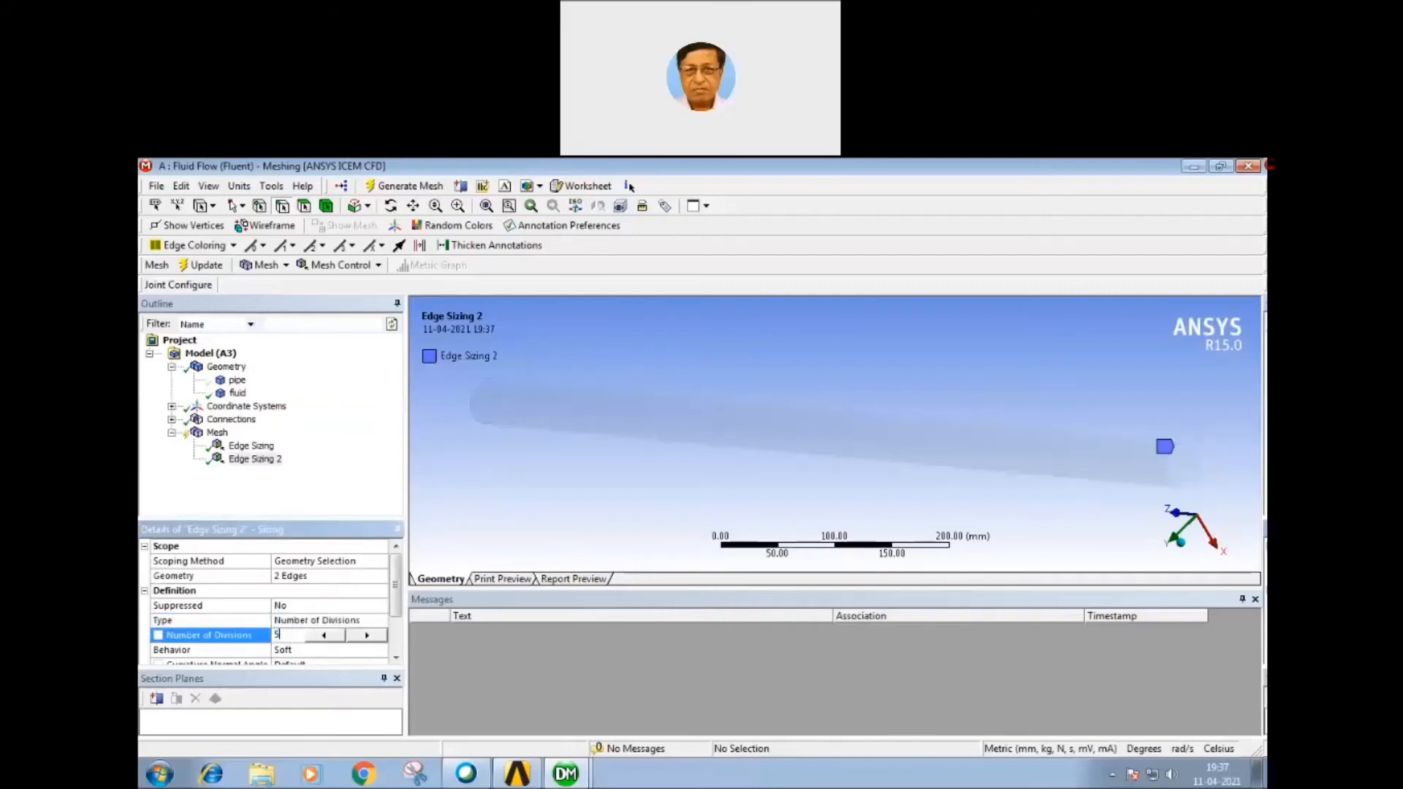
{"action": "key", "text": "Return"}
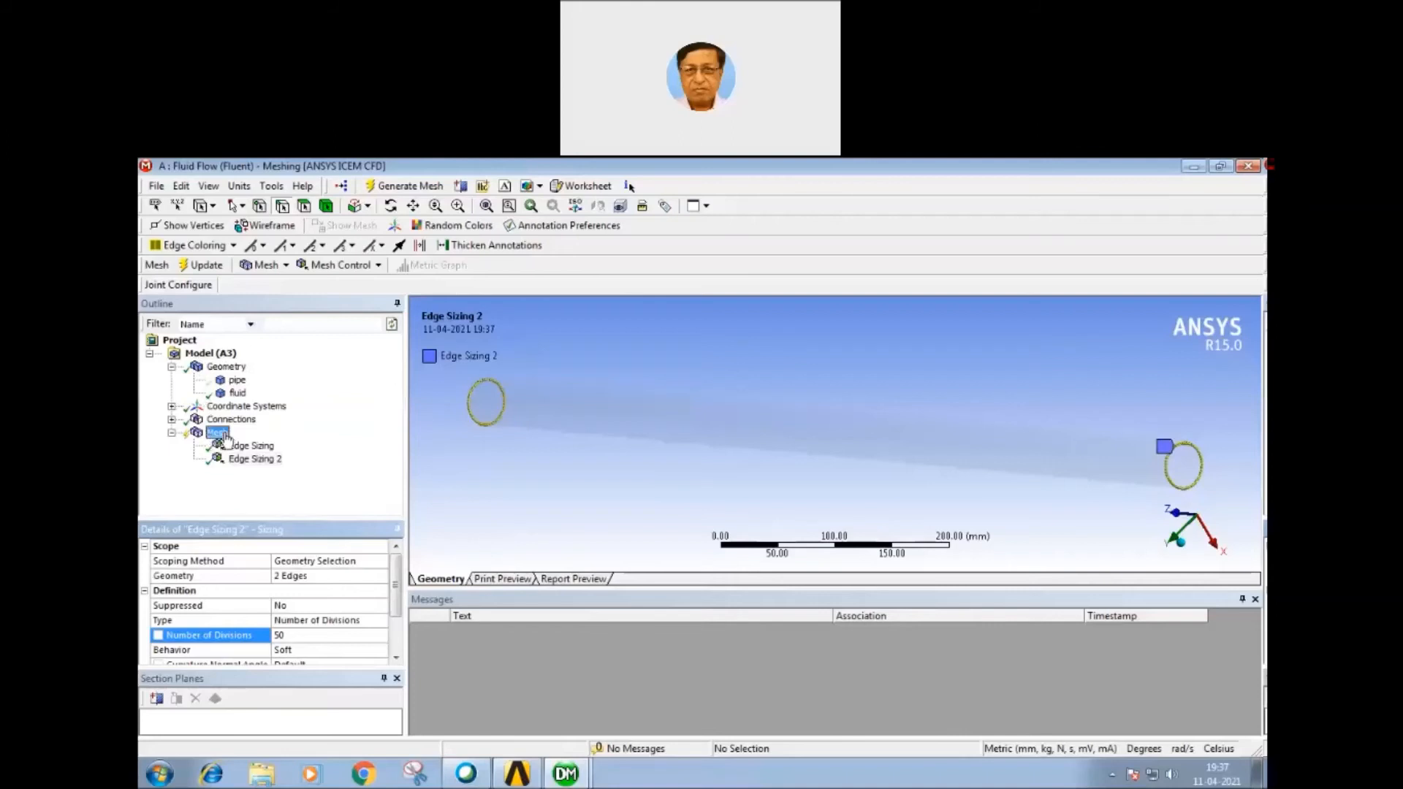
Step: Generate the mesh with both edge sizings and show the hidden pipe body again
{"action": "right_click", "coordinate": [225, 435]}
{"action": "left_click", "coordinate": [274, 489]}
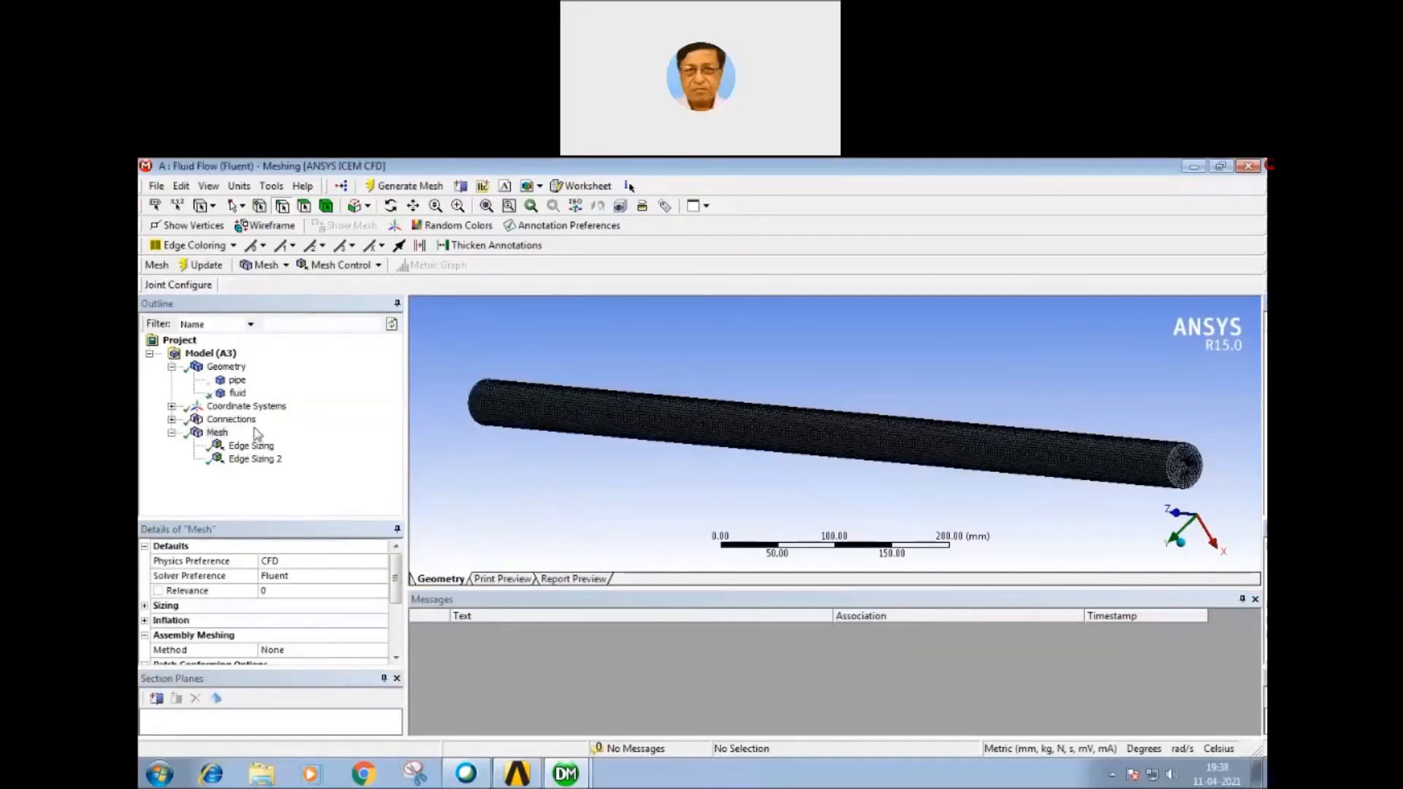
{"action": "right_click", "coordinate": [235, 382]}
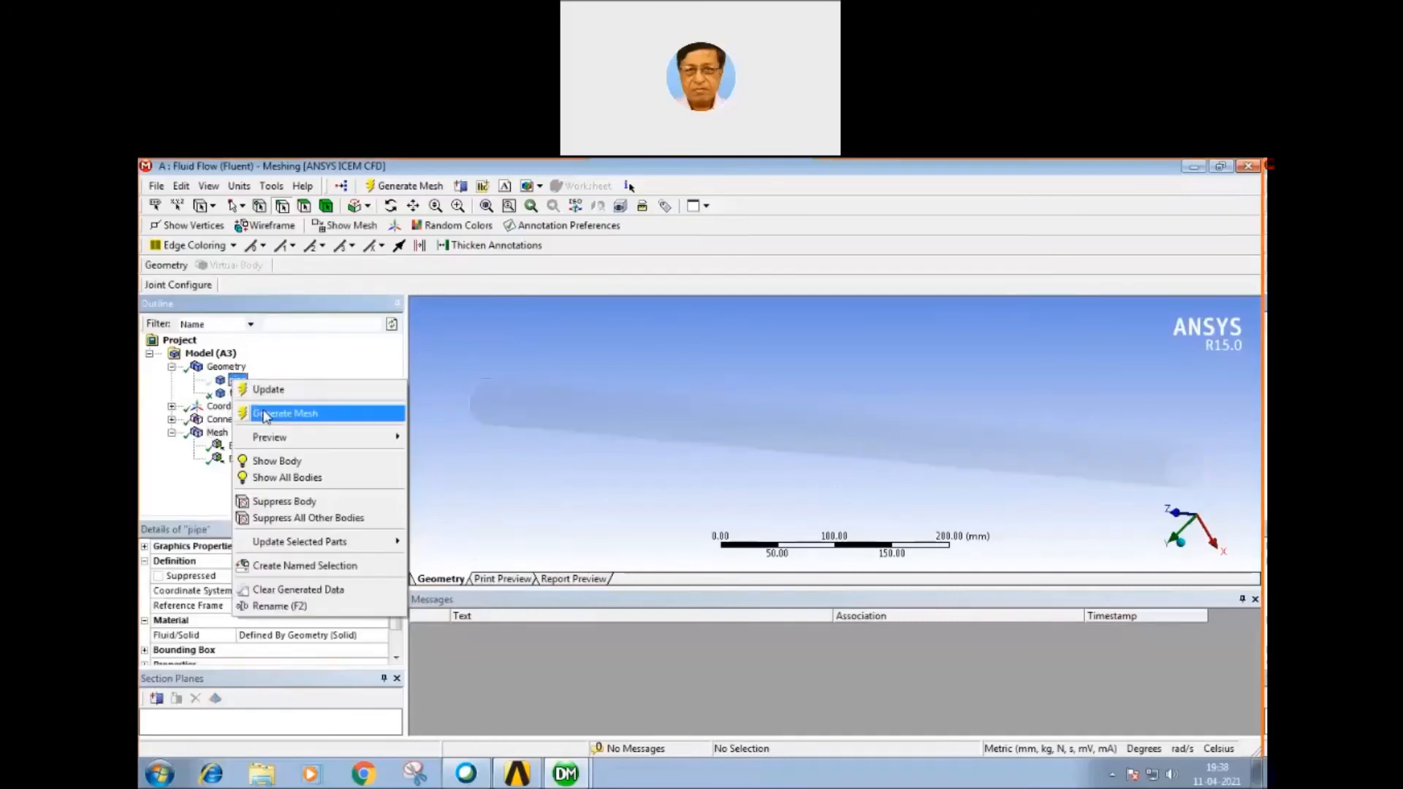
{"action": "left_click", "coordinate": [275, 462]}
Step: Examine the combined mesh from both ends, check its node and element statistics, and compare it with the unmeshed geometry
{"action": "middle_click_drag", "start_coordinate": [531, 493], "coordinate": [621, 512]}
{"action": "middle_click_drag", "start_coordinate": [557, 410], "coordinate": [660, 460]}
{"action": "left_click", "coordinate": [217, 431]}
{"action": "middle_click_drag", "start_coordinate": [491, 496], "coordinate": [543, 492]}
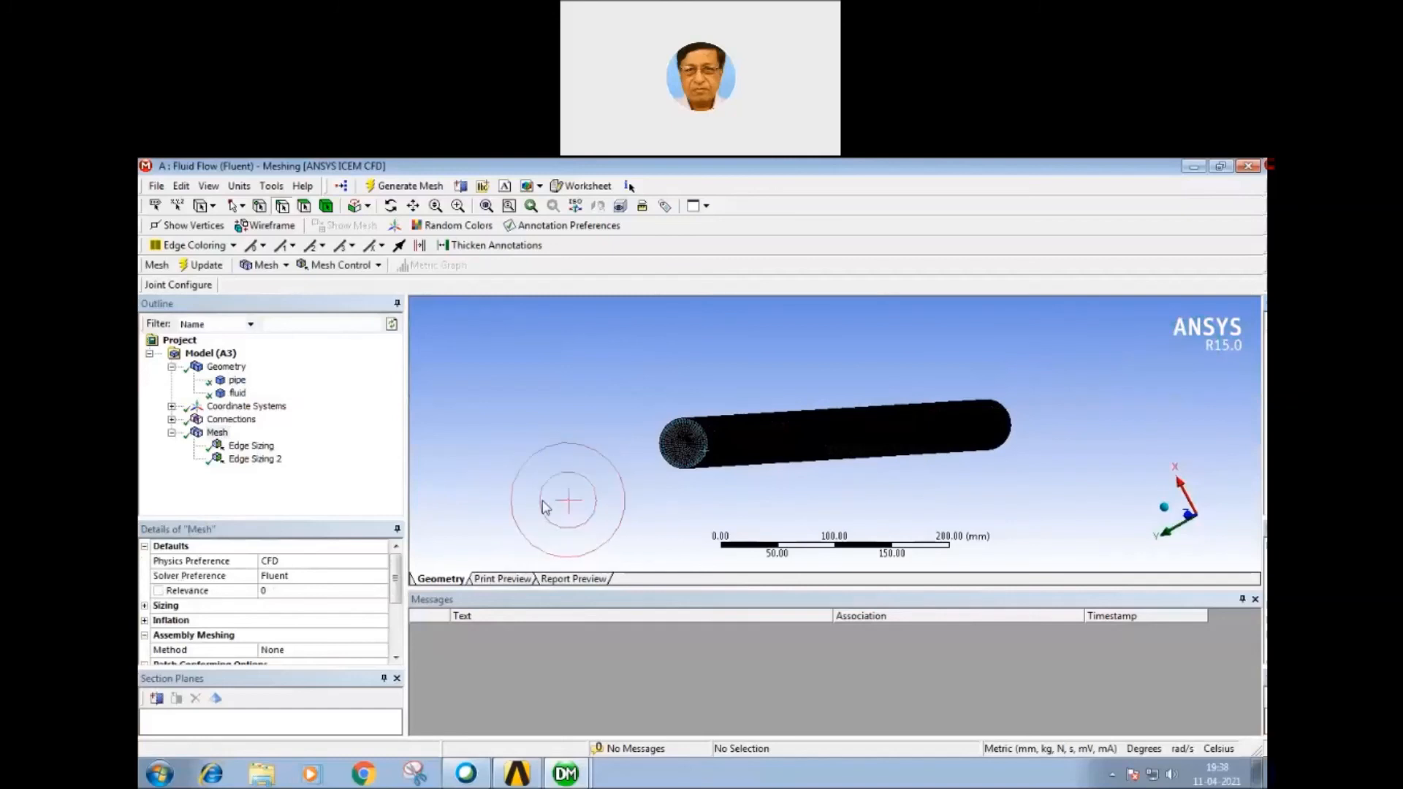
{"action": "middle_click_drag", "start_coordinate": [578, 392], "coordinate": [623, 388]}
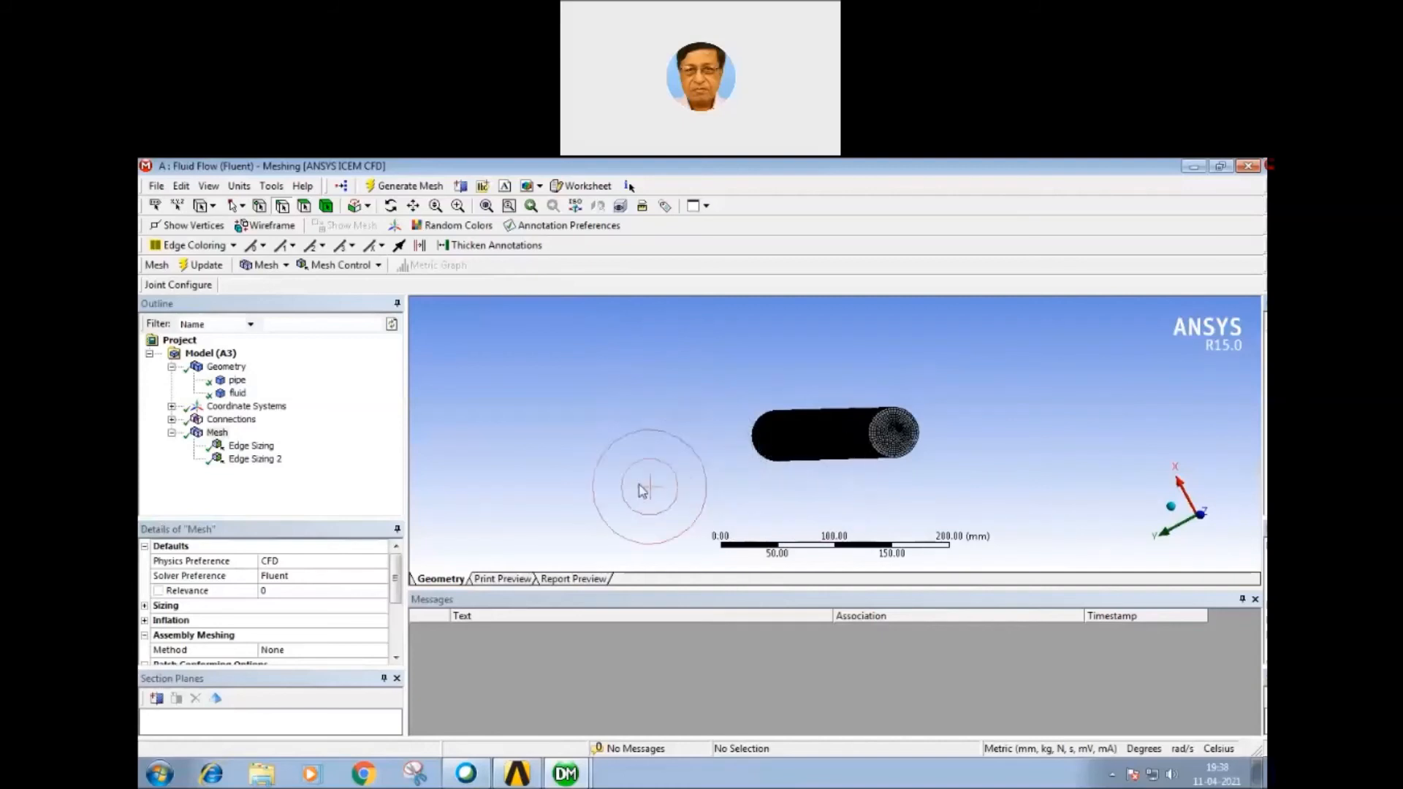
{"action": "left_click", "coordinate": [393, 639]}
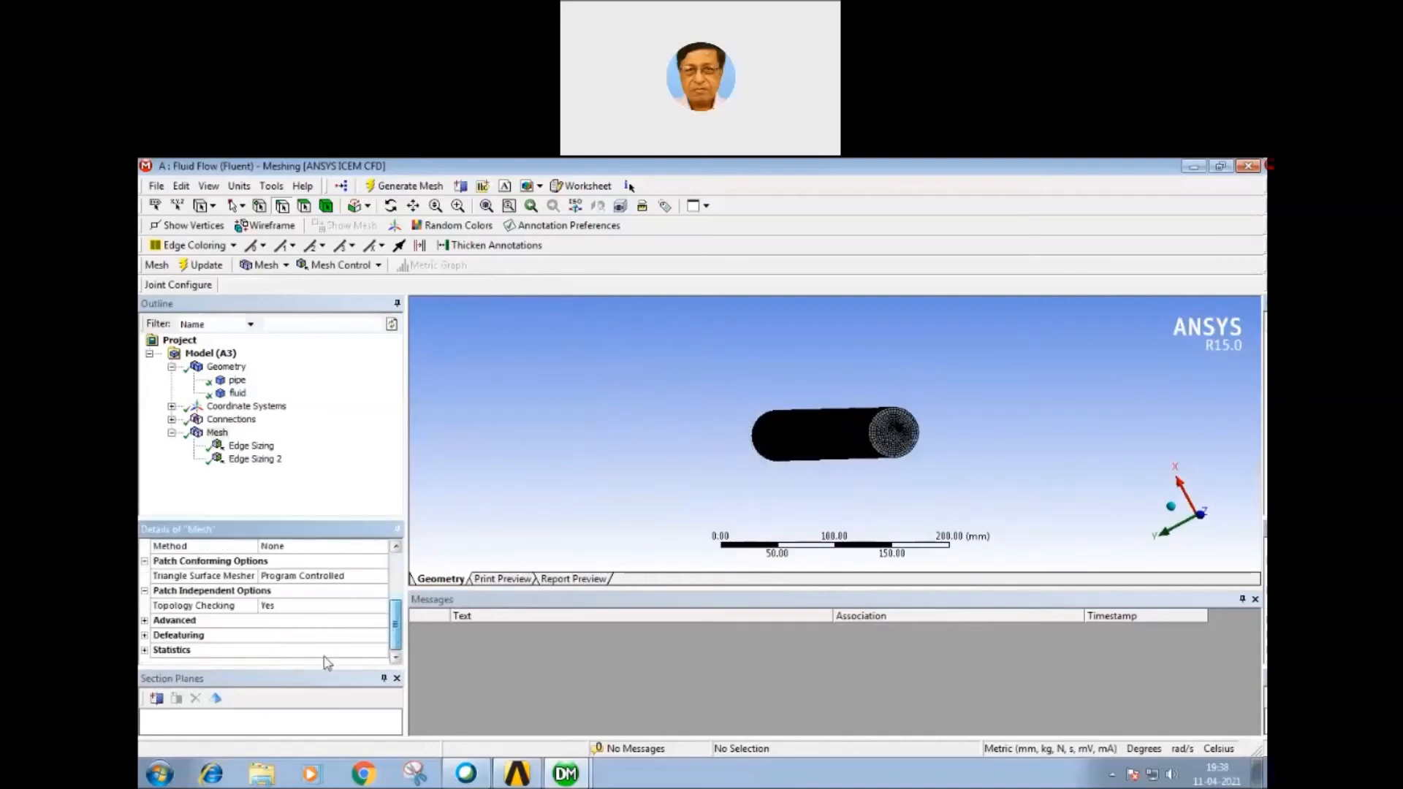
{"action": "left_click", "coordinate": [145, 650]}
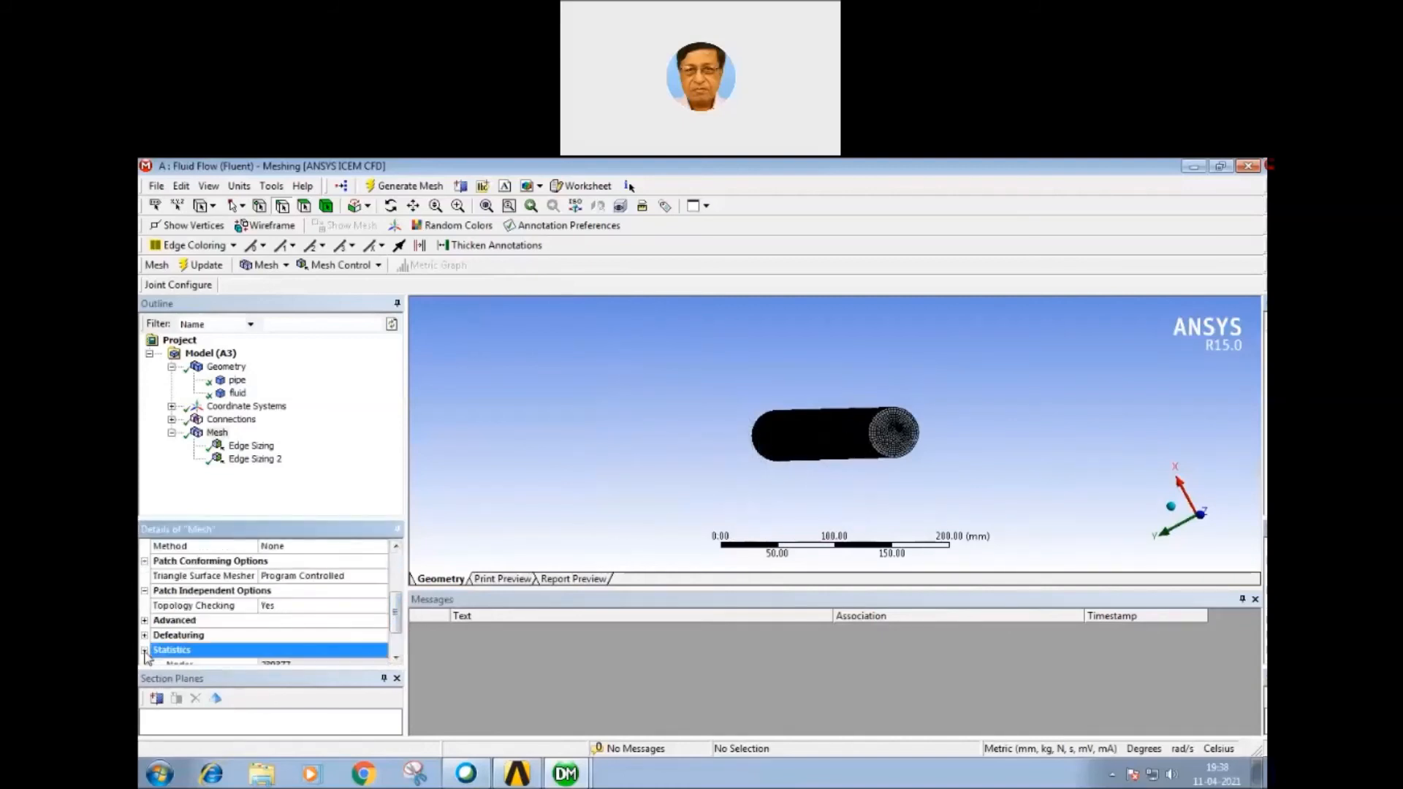
{"action": "left_click_drag", "start_coordinate": [396, 613], "coordinate": [399, 634]}
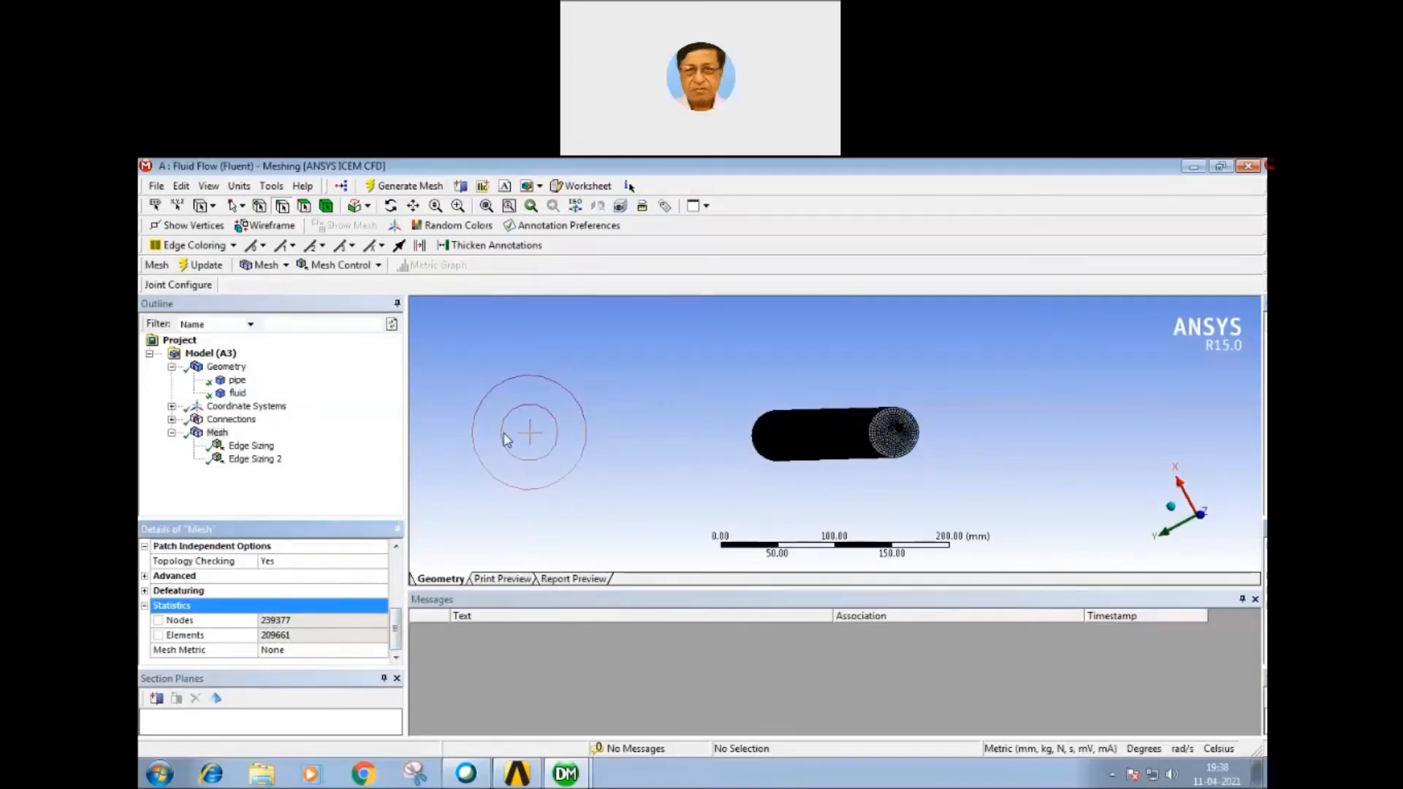
{"action": "middle_click_drag", "start_coordinate": [702, 459], "coordinate": [606, 459]}
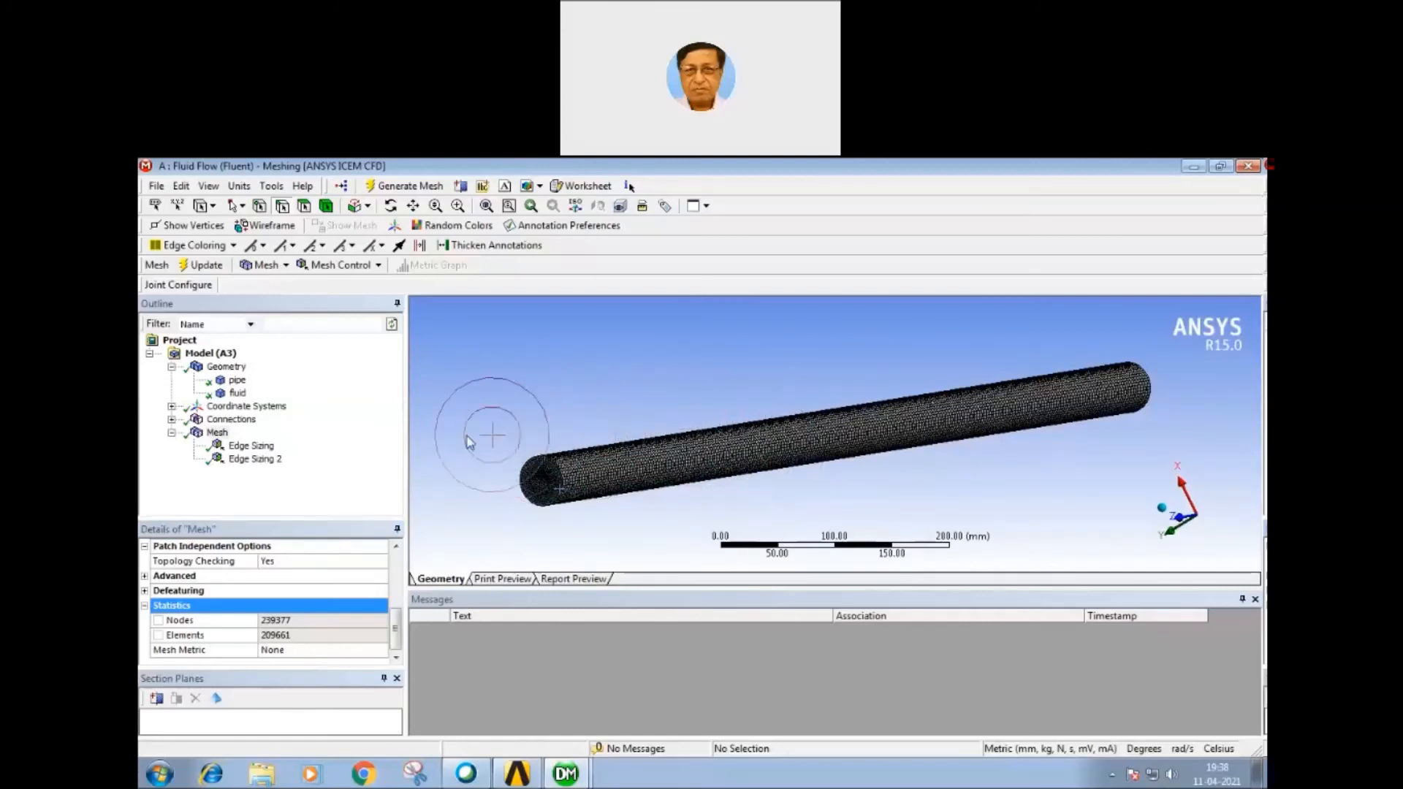
{"action": "middle_click_drag", "start_coordinate": [449, 406], "coordinate": [457, 409]}
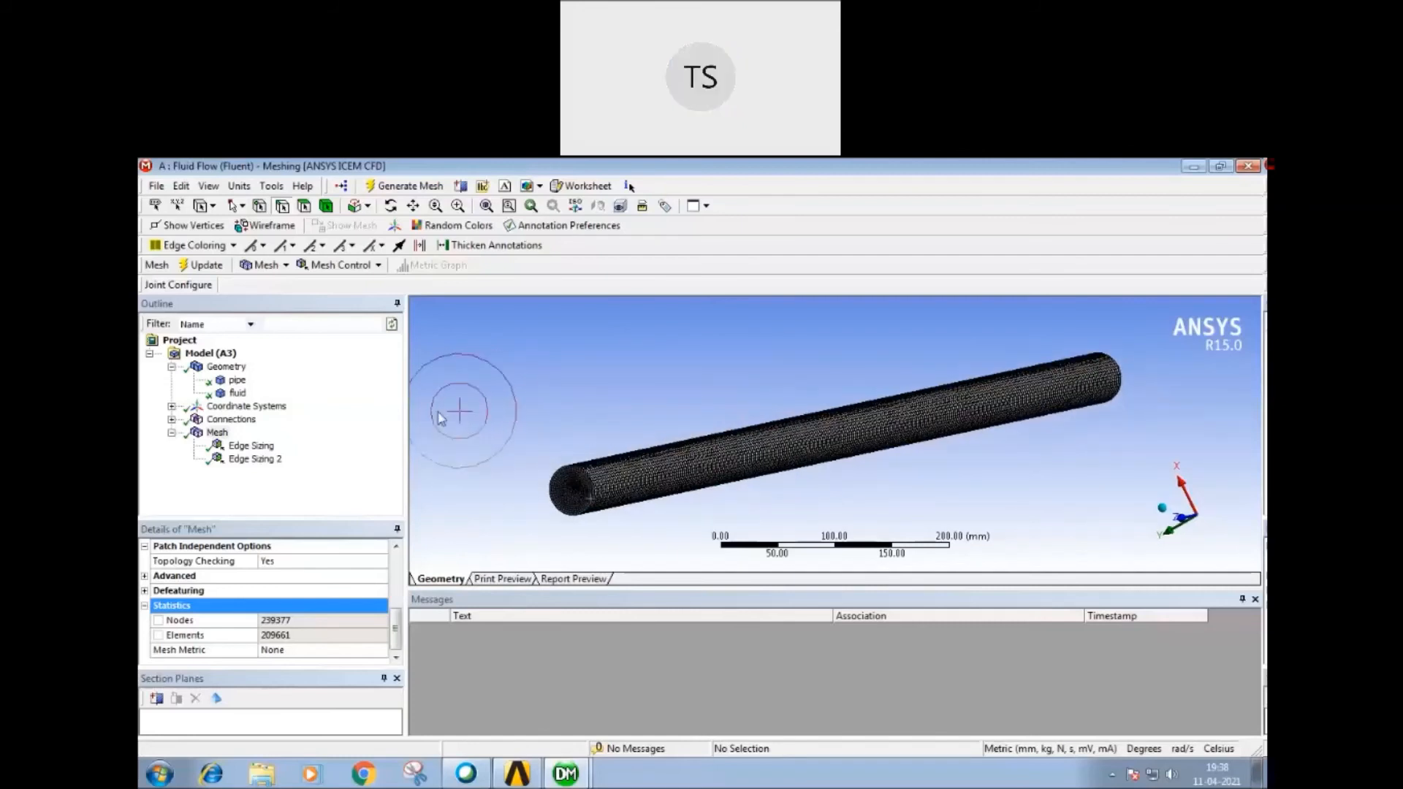
{"action": "left_click", "coordinate": [227, 369]}
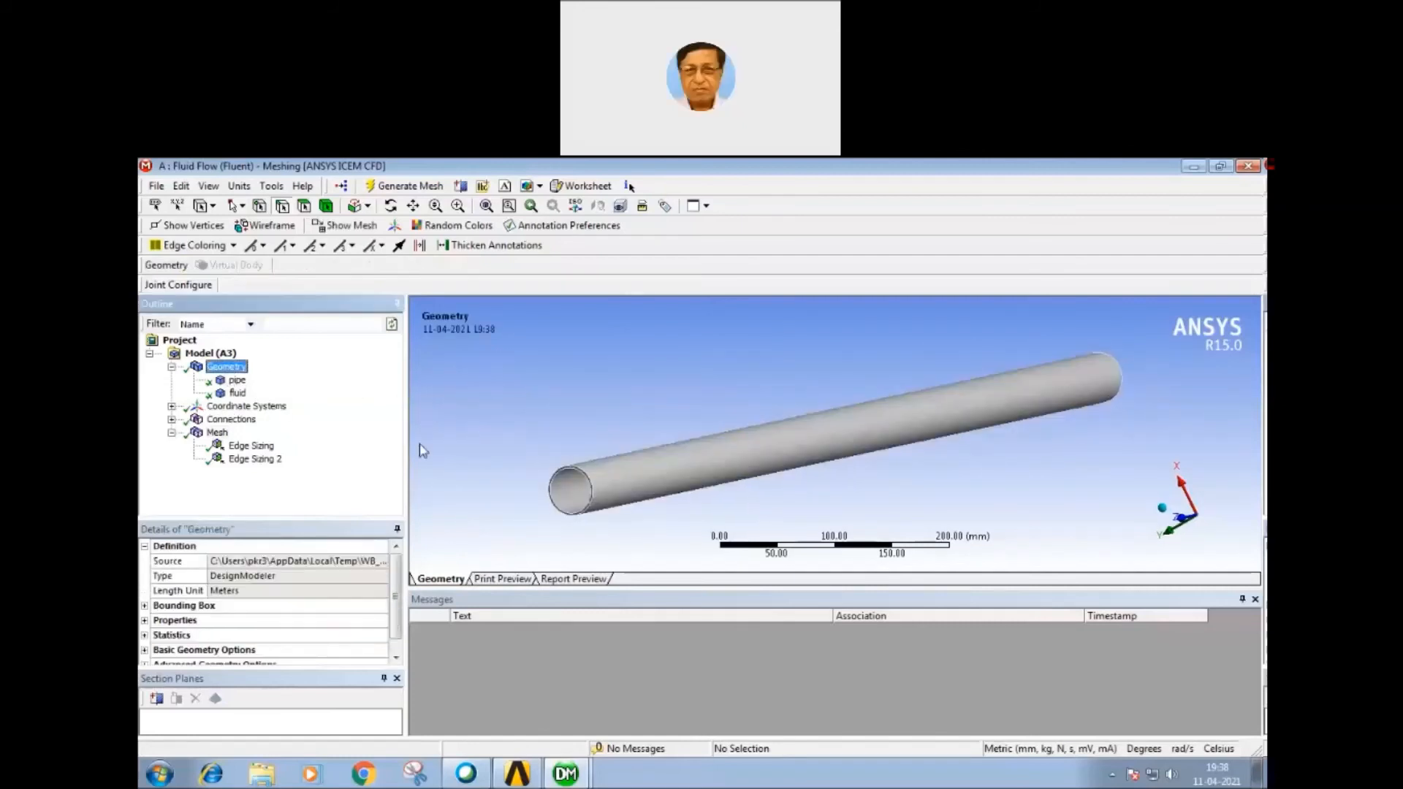
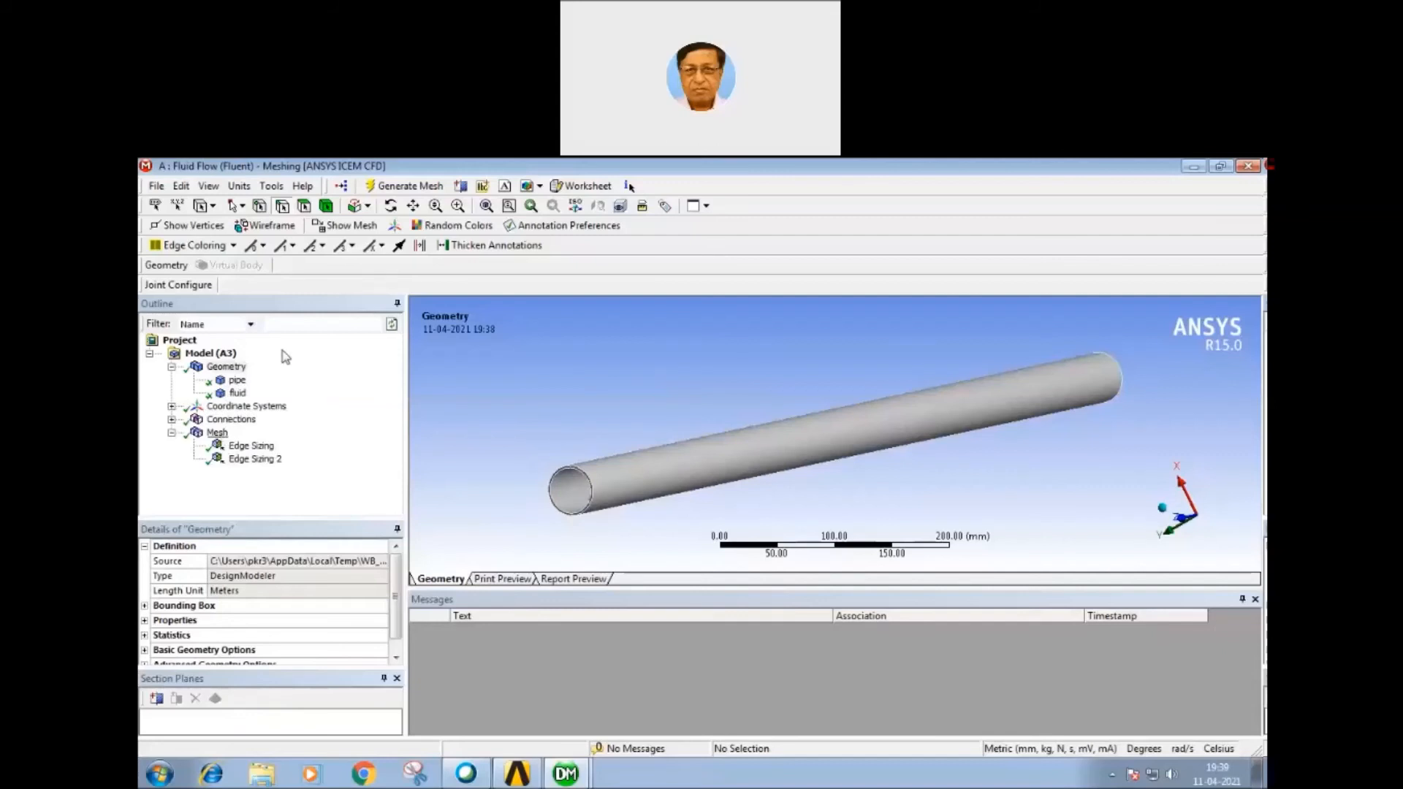
Step: Display the mesh and create a named selection from the fluid's circular face at the pipe's near end
{"action": "left_click", "coordinate": [217, 432]}
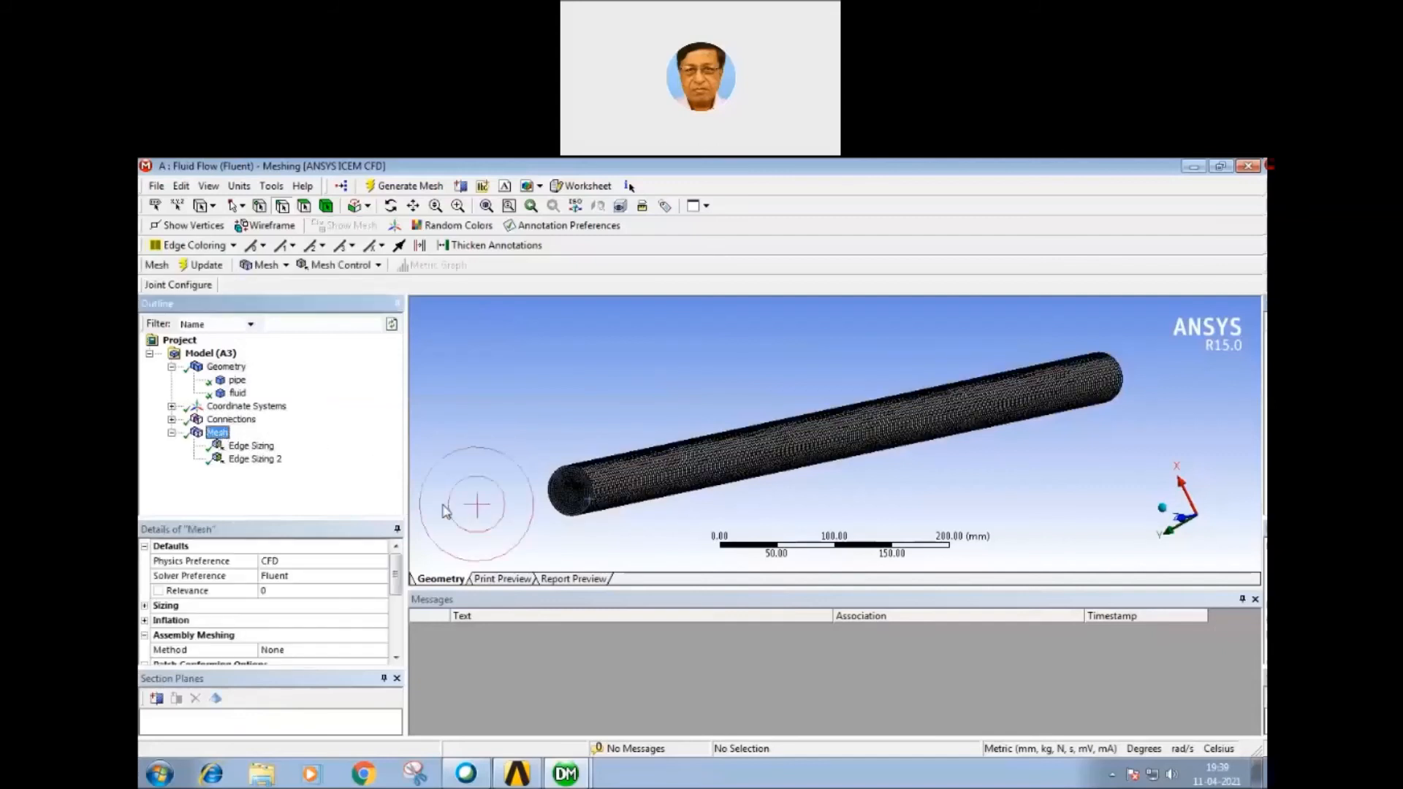
{"action": "left_click", "coordinate": [560, 485]}
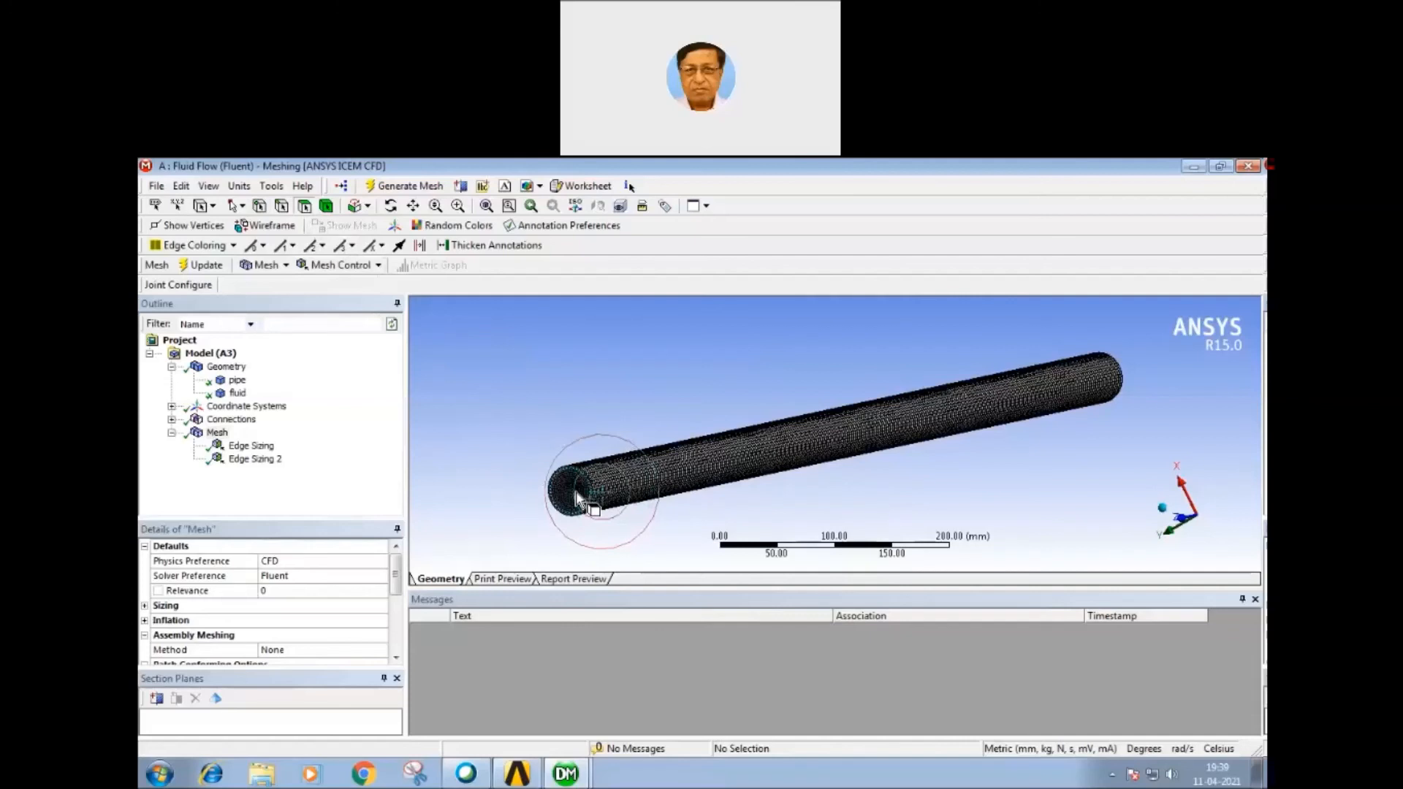
{"action": "left_click", "coordinate": [577, 499]}
{"action": "right_click", "coordinate": [576, 497]}
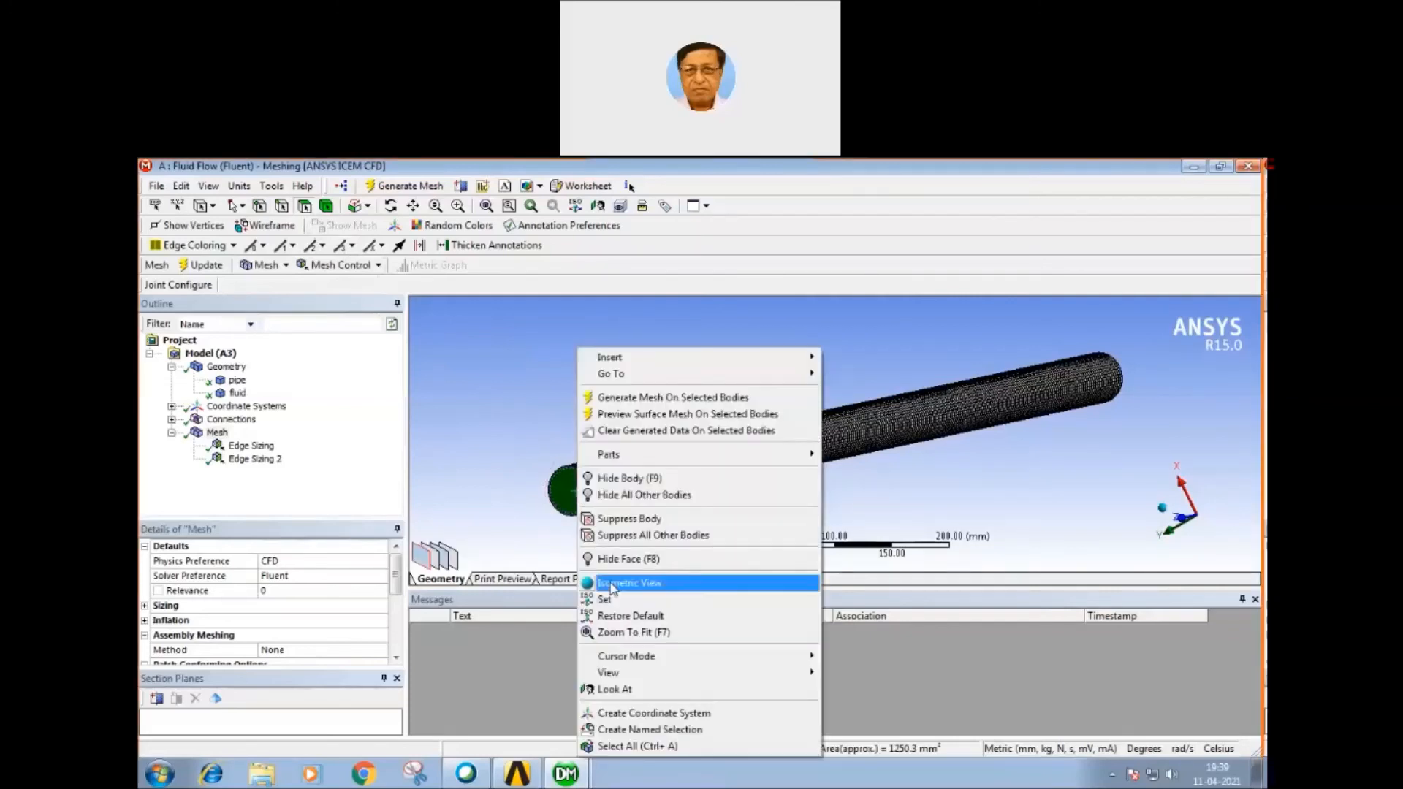
{"action": "left_click", "coordinate": [637, 729]}
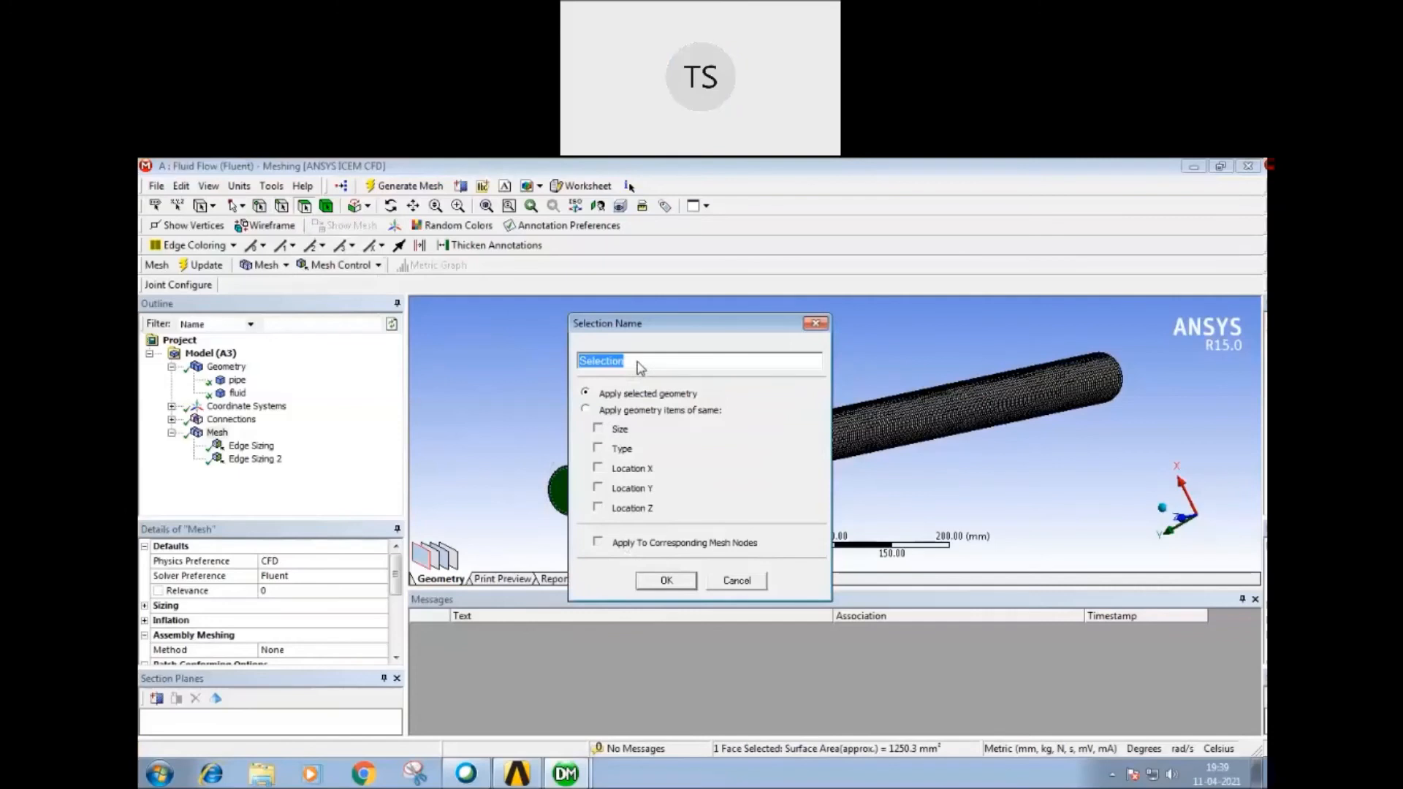
{"action": "key", "text": "BackSpace"}
{"action": "left_click", "coordinate": [662, 580]}
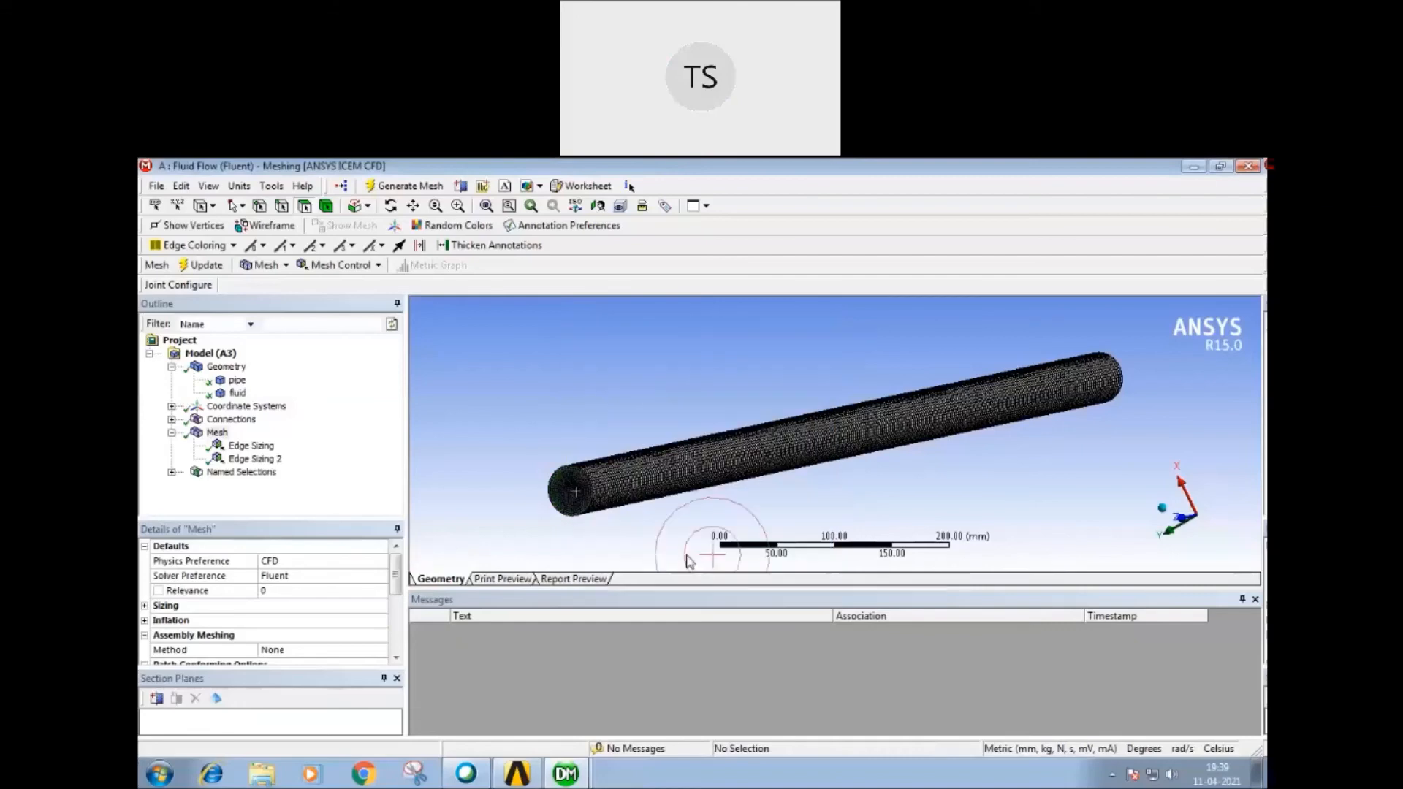
Step: Create a named selection called outlet from the fluid's circular face at the opposite end of the pipe
{"action": "left_click_drag", "start_coordinate": [866, 495], "coordinate": [574, 477]}
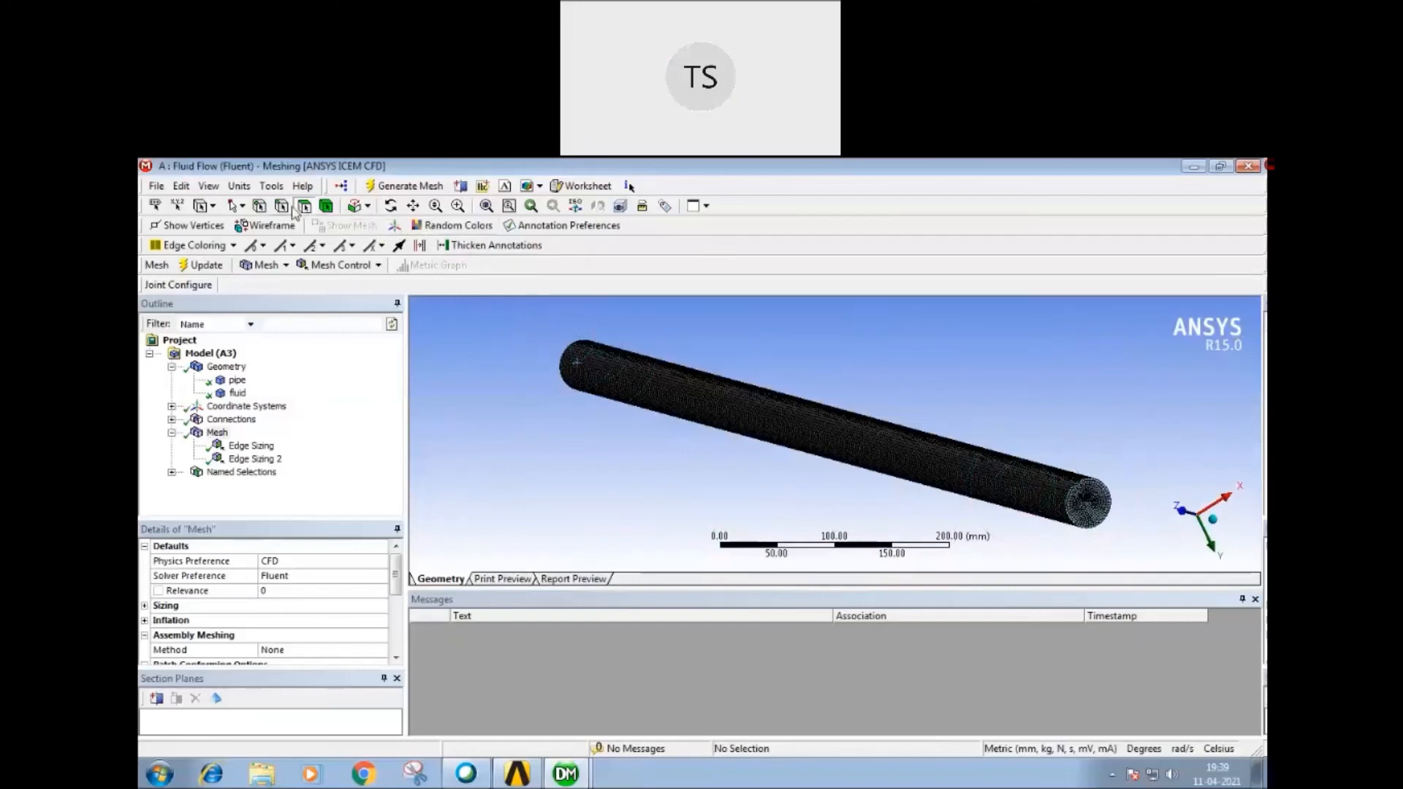
{"action": "left_click", "coordinate": [1086, 516]}
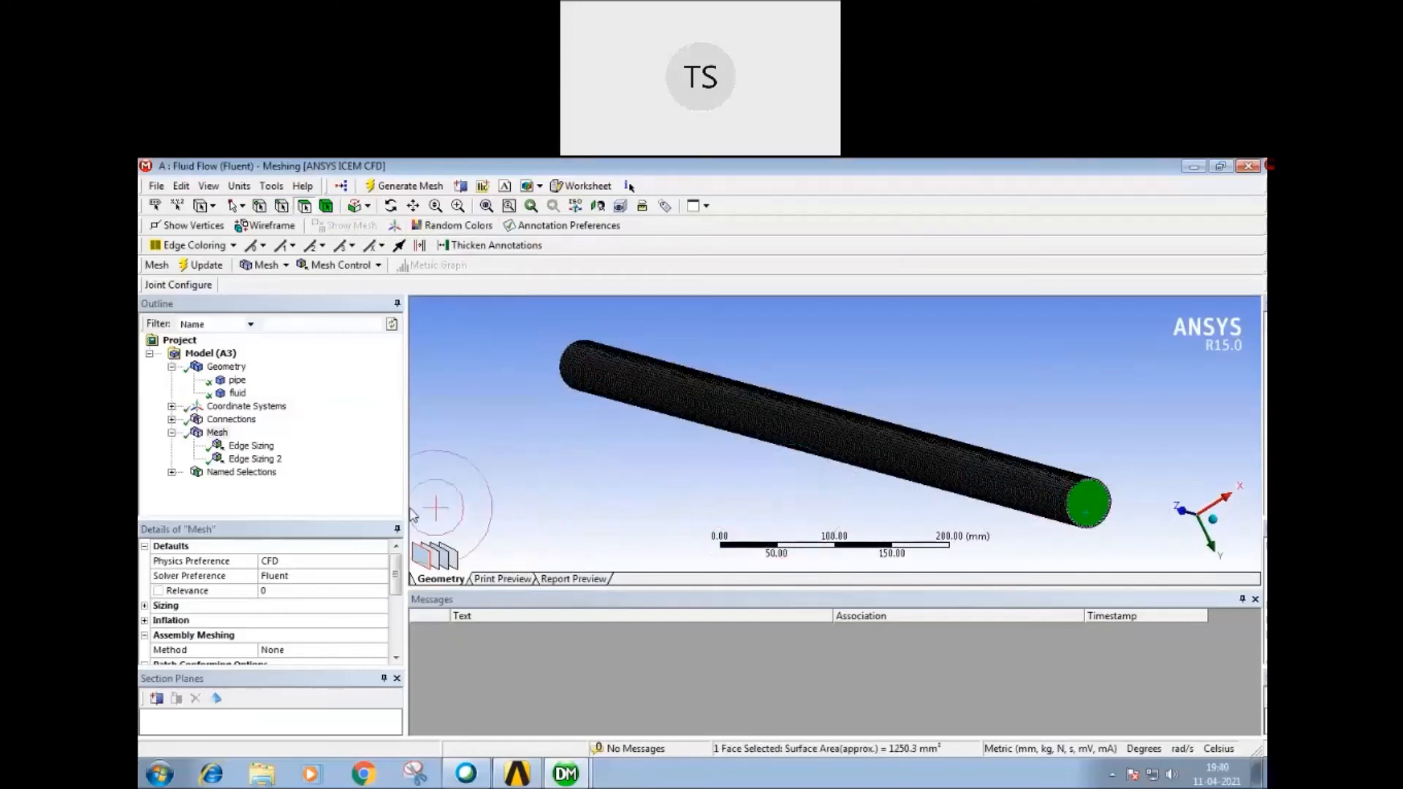
{"action": "right_click", "coordinate": [1086, 515]}
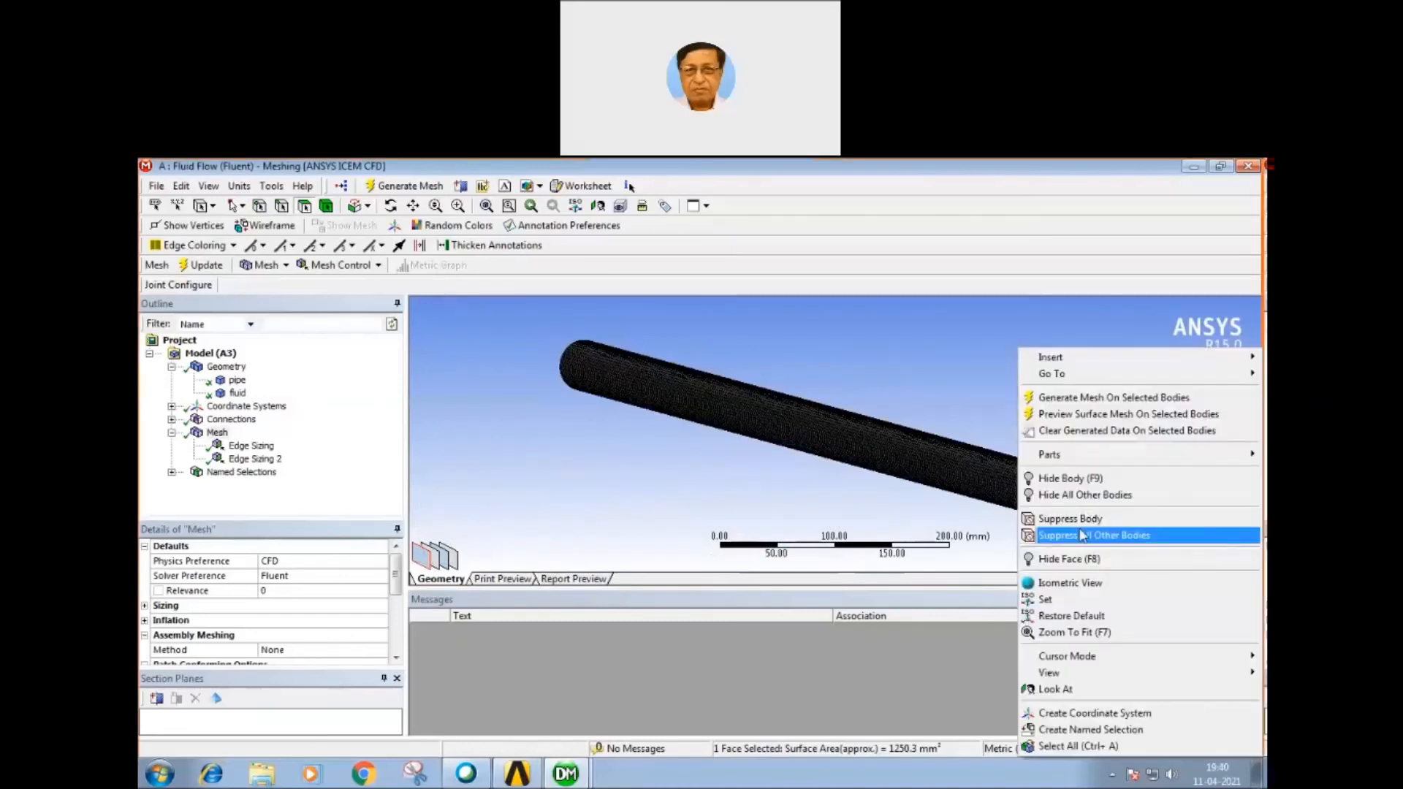
{"action": "left_click", "coordinate": [1090, 729]}
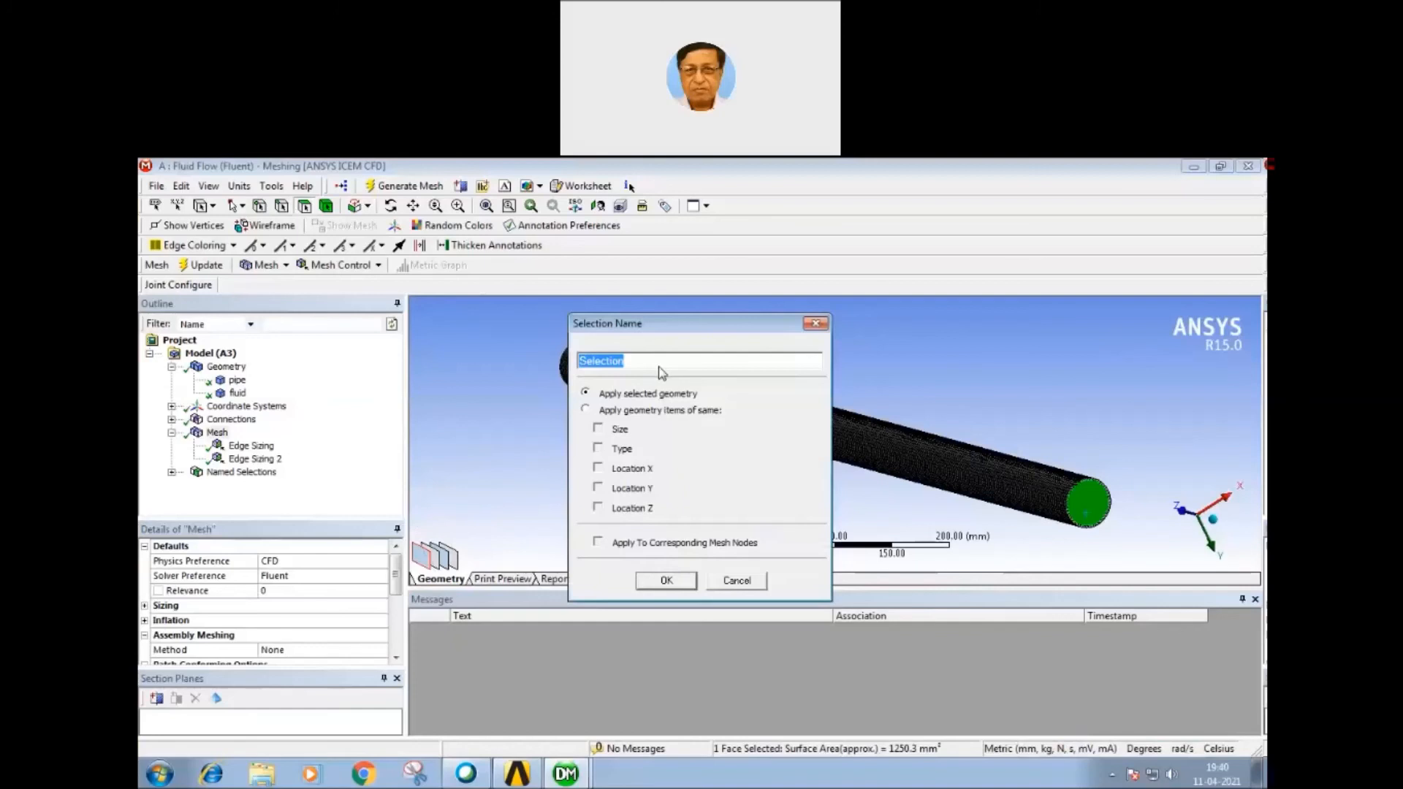
{"action": "type", "text": "outlet"}
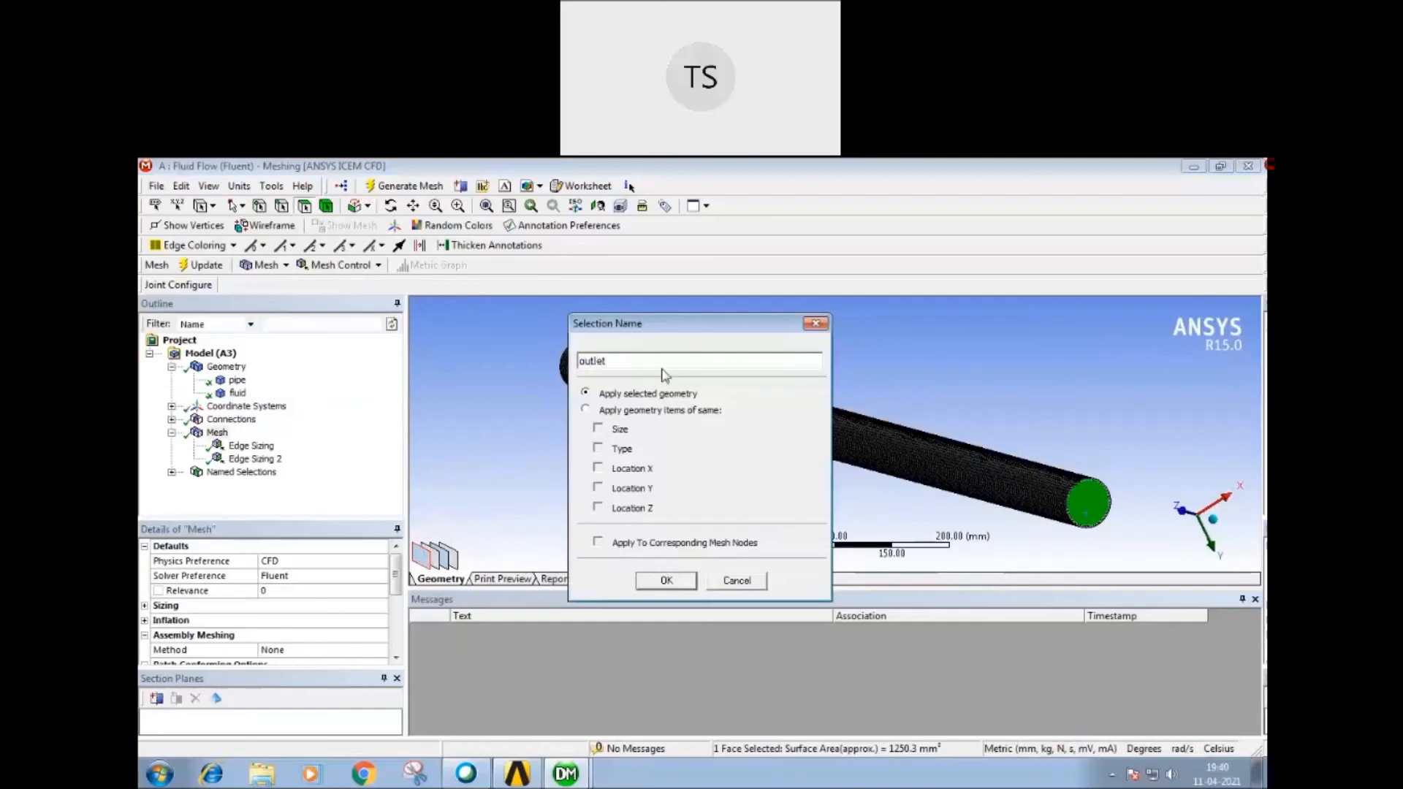
{"action": "left_click", "coordinate": [666, 580]}
{"action": "middle_click_drag", "start_coordinate": [695, 507], "coordinate": [892, 505]}
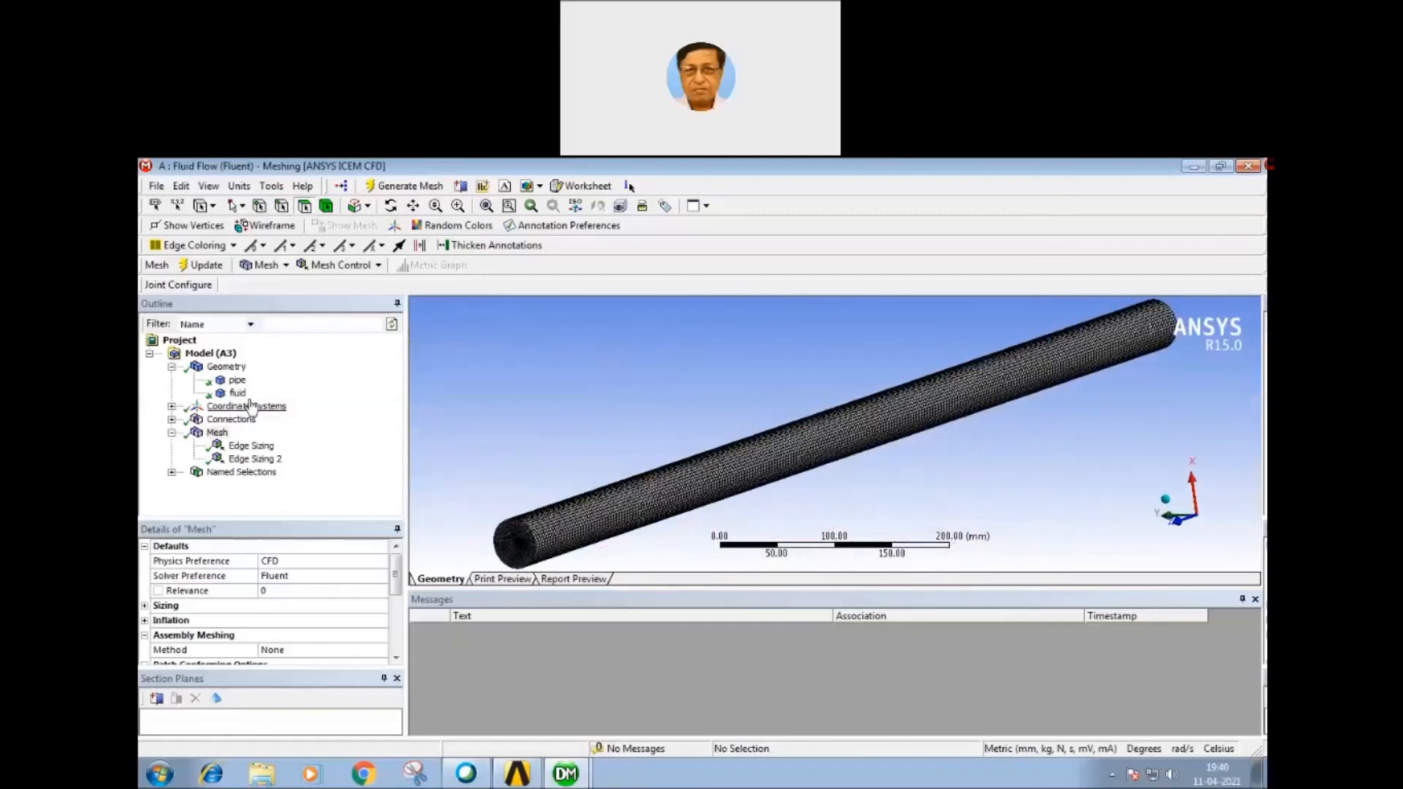
{"action": "left_click", "coordinate": [558, 528]}
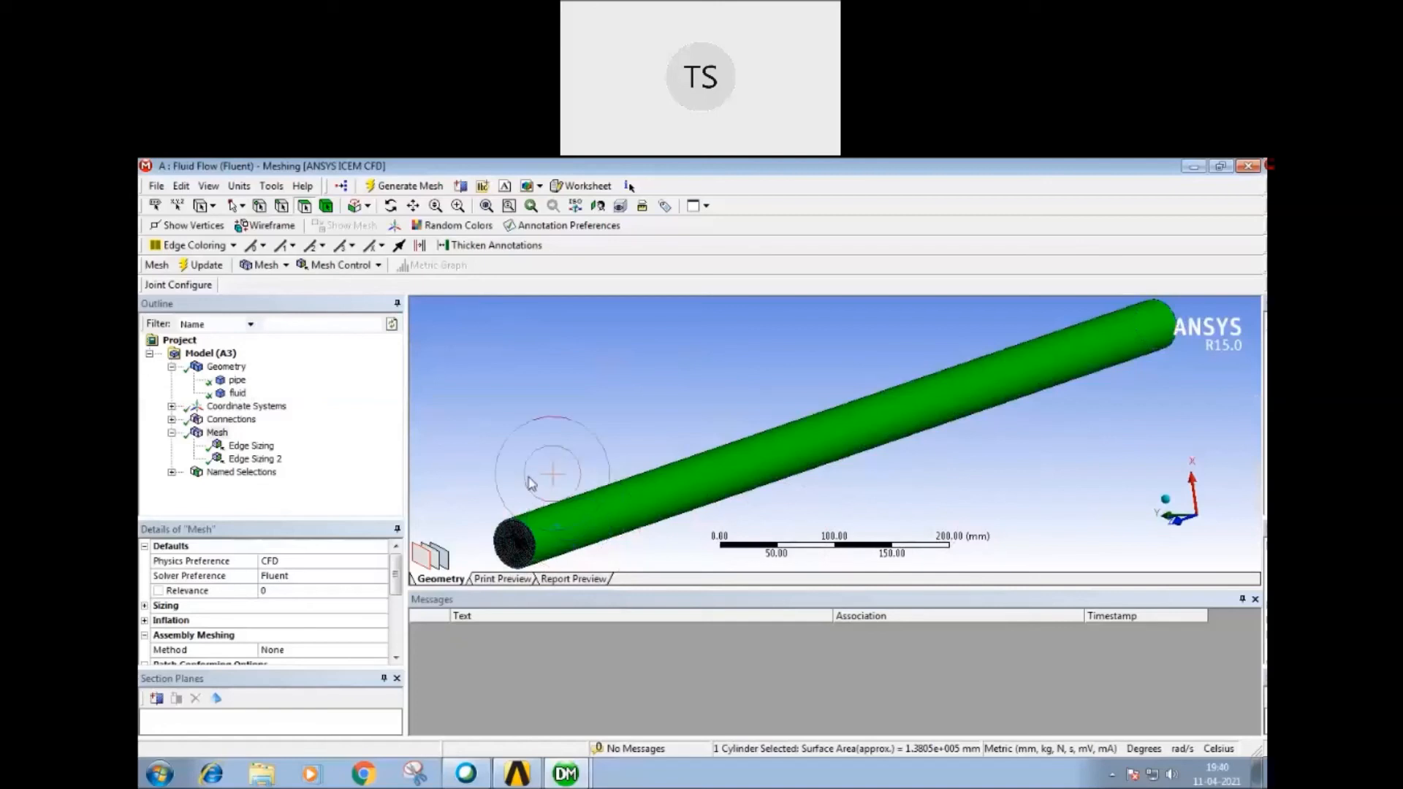
{"action": "left_click", "coordinate": [517, 449]}
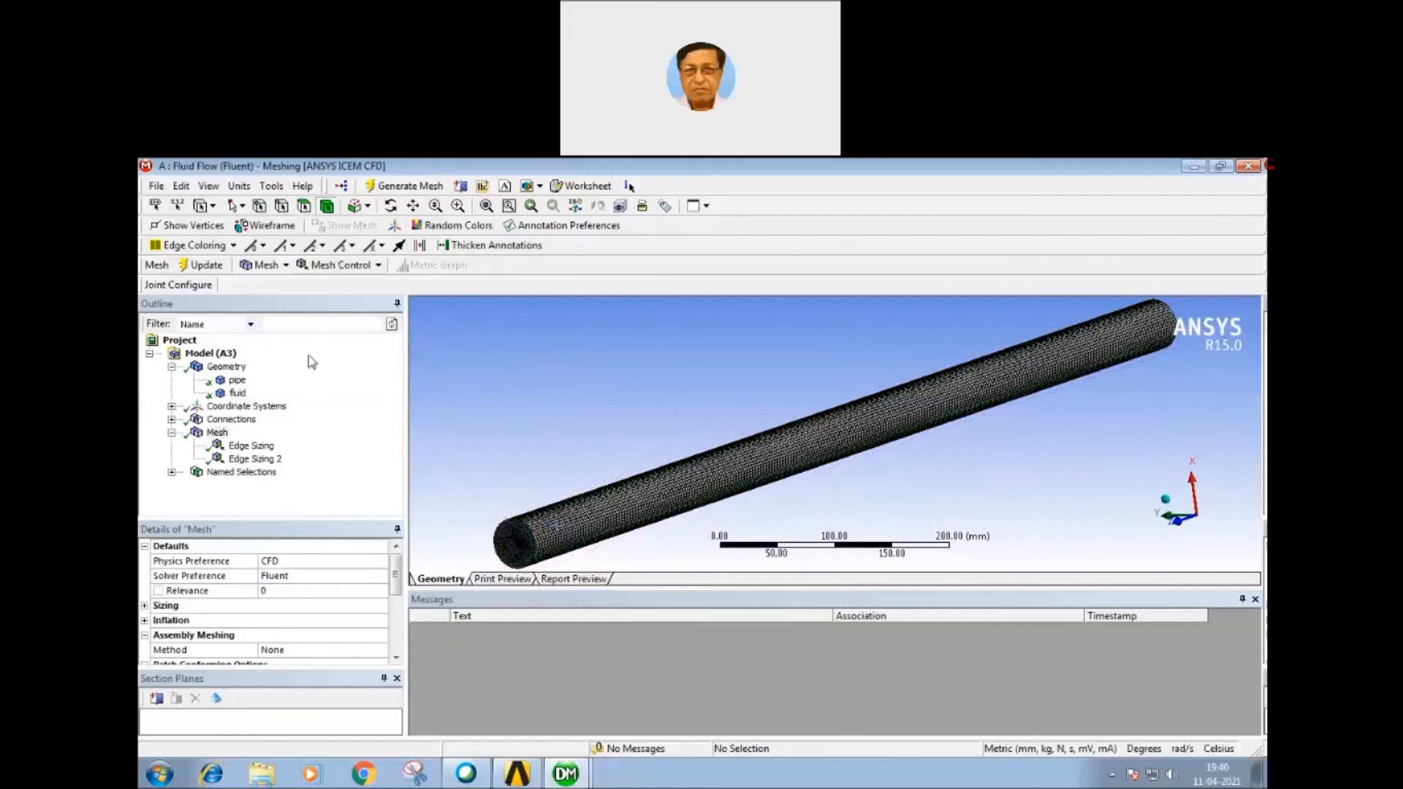
Step: Hide the fluid body so that only the pipe body is displayed
{"action": "left_click", "coordinate": [238, 380]}
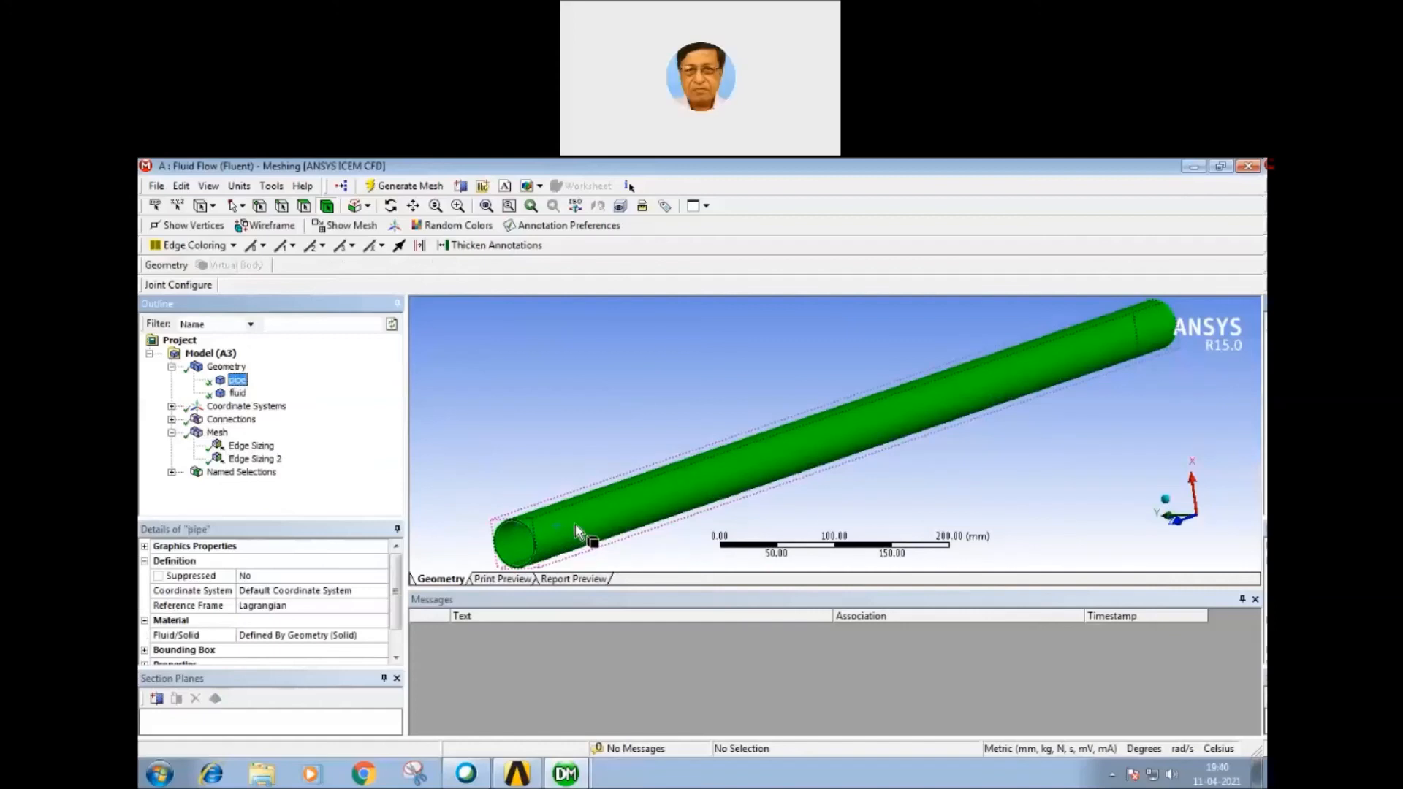
{"action": "left_click", "coordinate": [237, 393]}
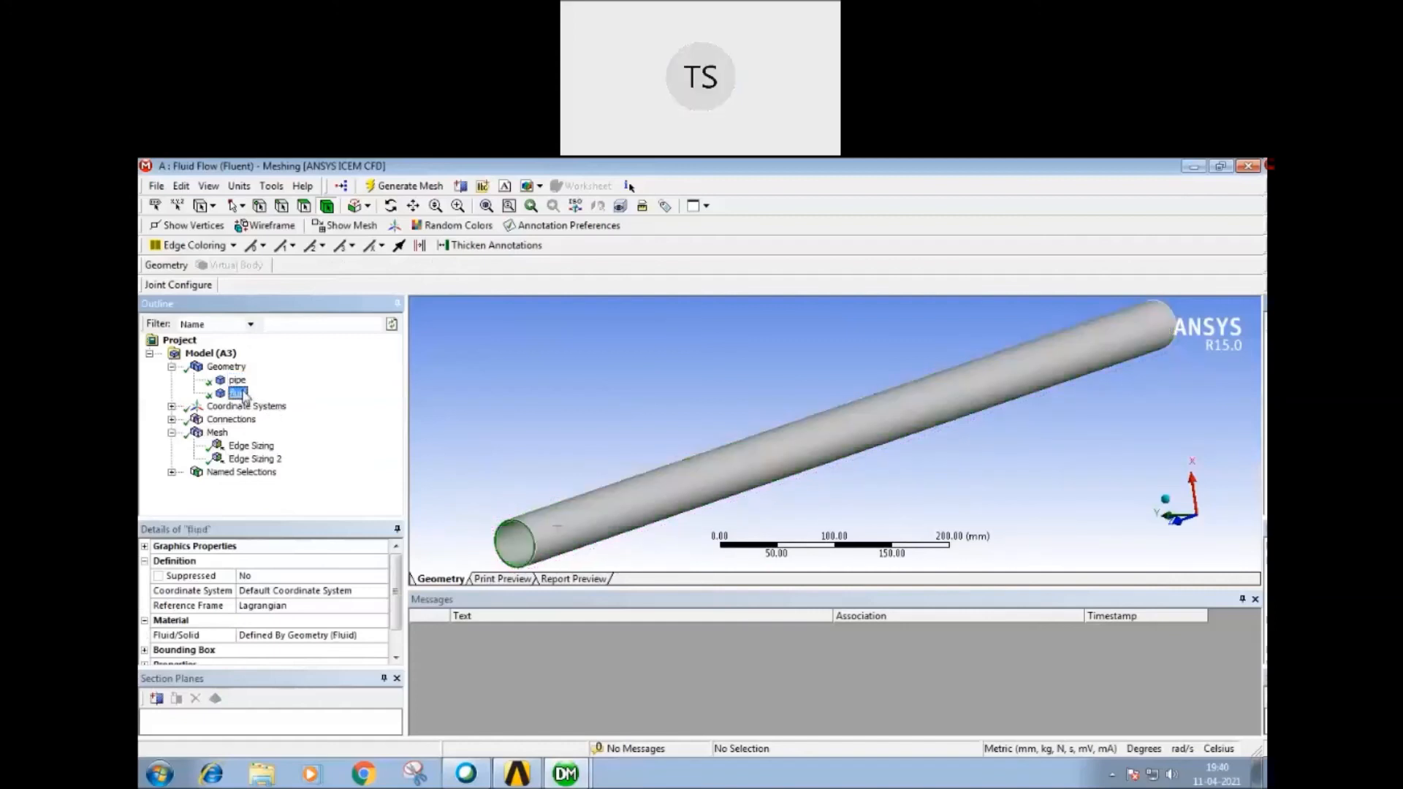
{"action": "right_click", "coordinate": [244, 393]}
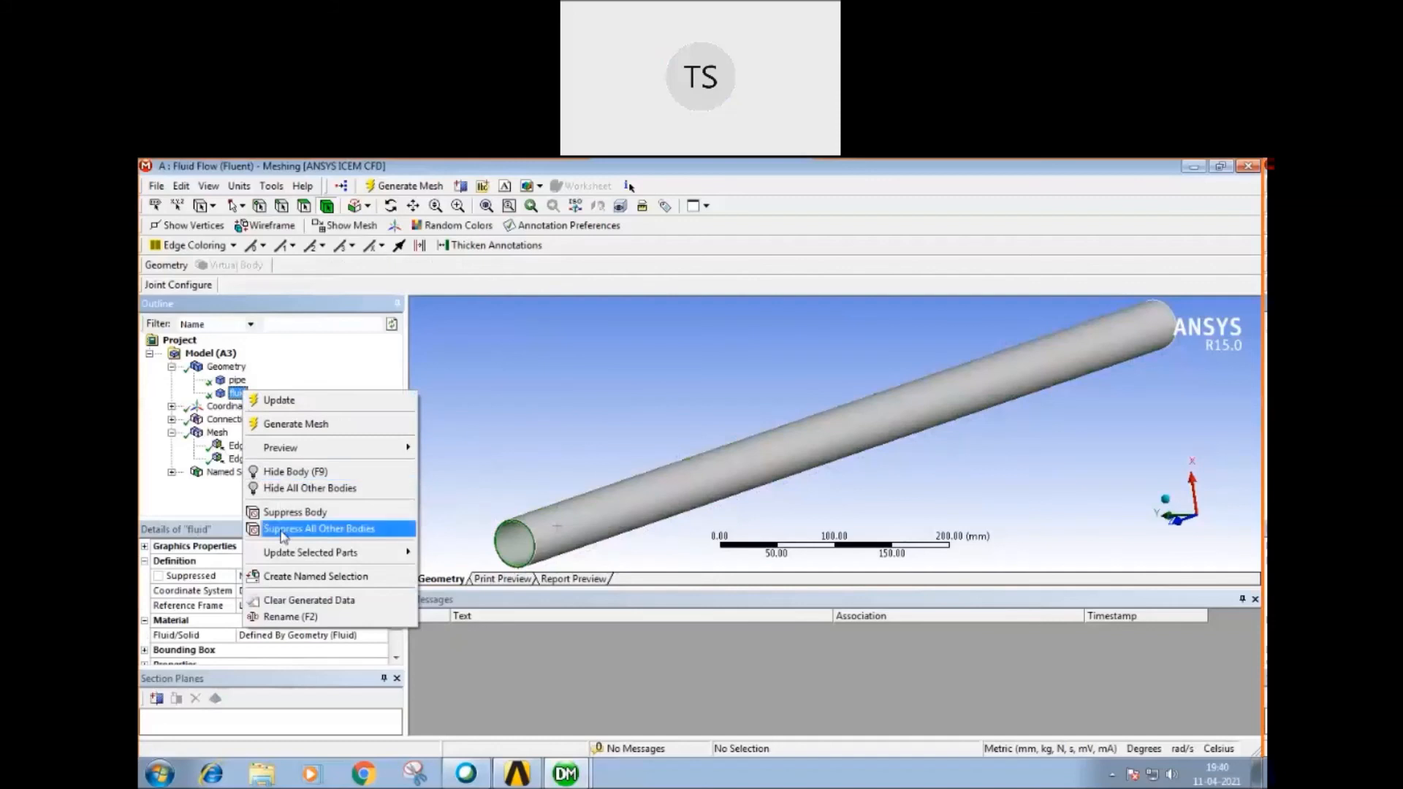
{"action": "left_click", "coordinate": [290, 471]}
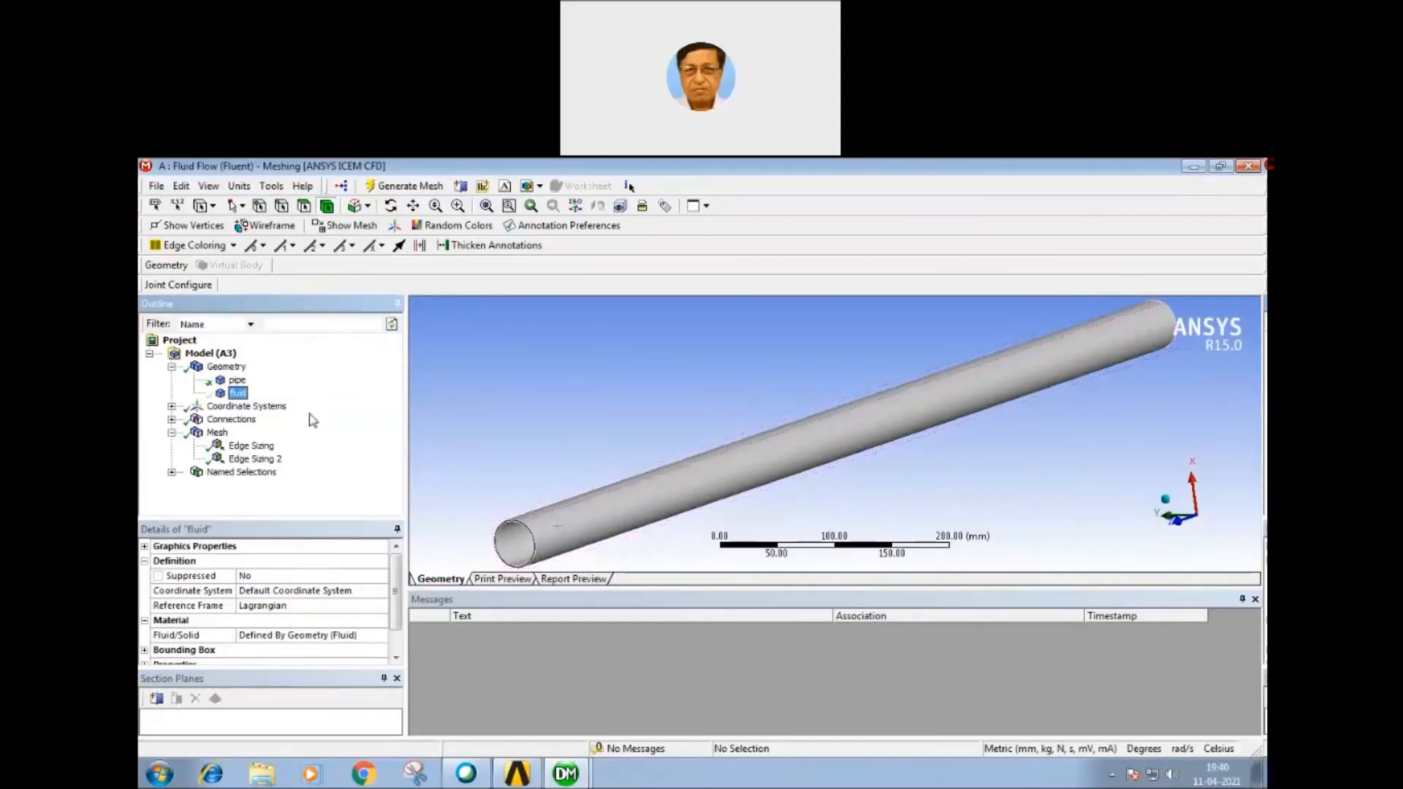
{"action": "left_click", "coordinate": [237, 379]}
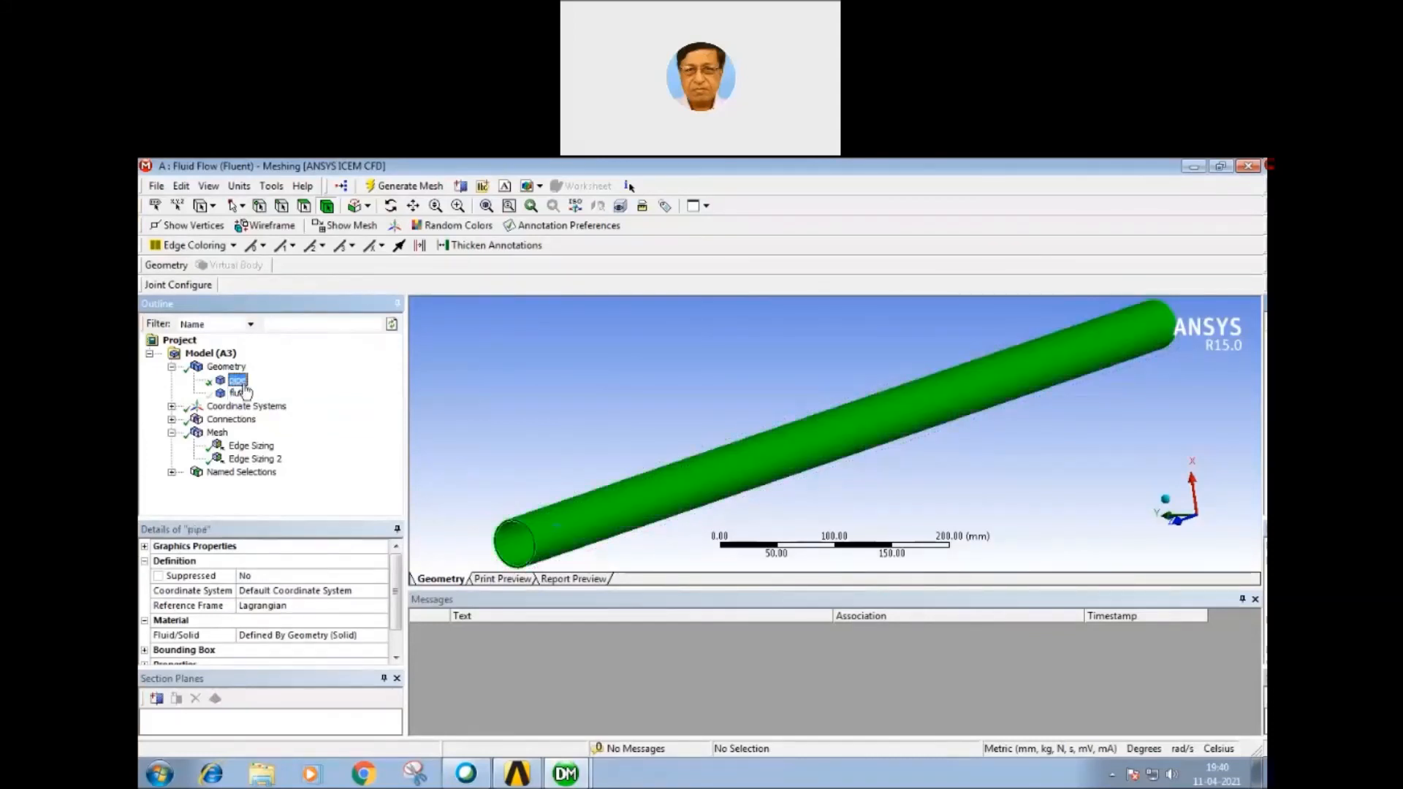
{"action": "right_click", "coordinate": [553, 539]}
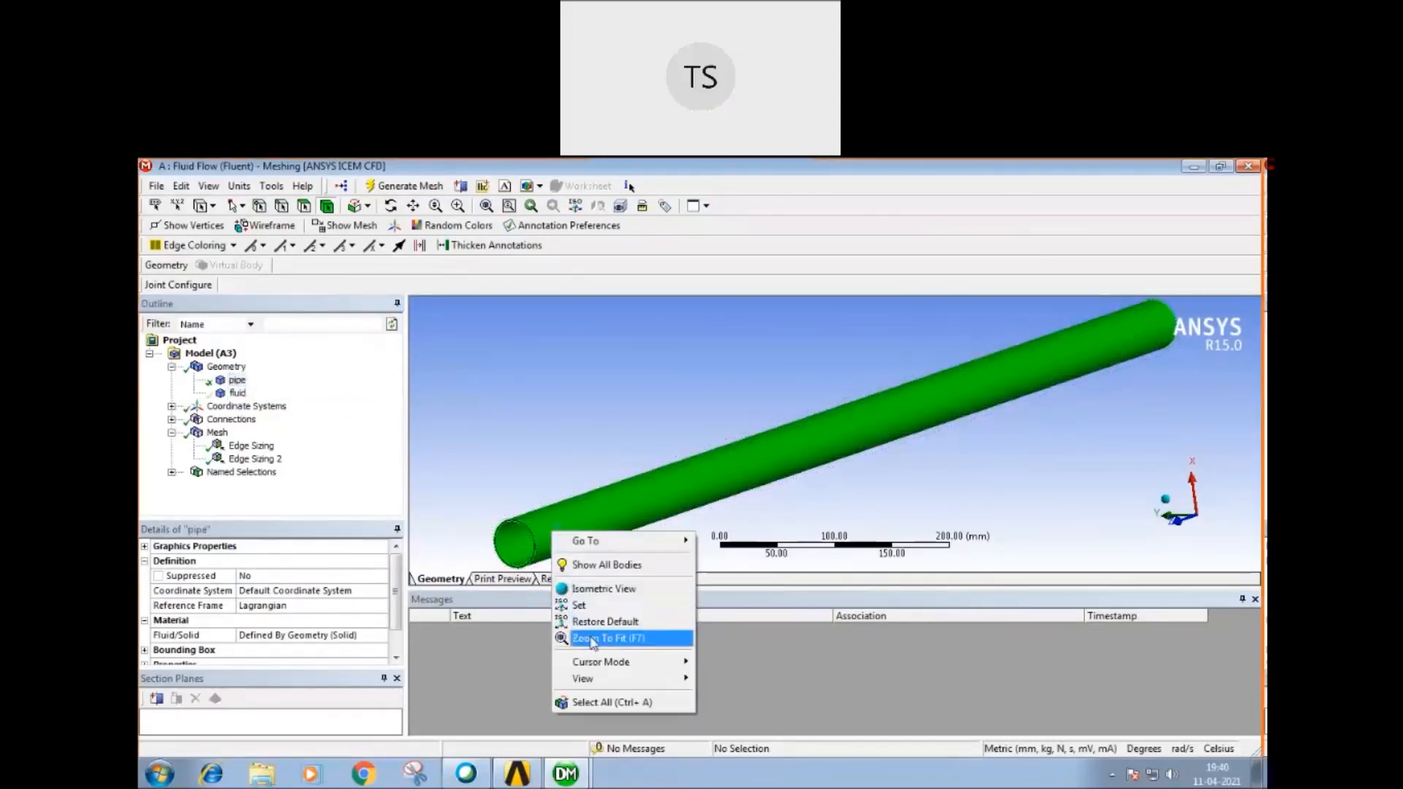
{"action": "left_click", "coordinate": [791, 554]}
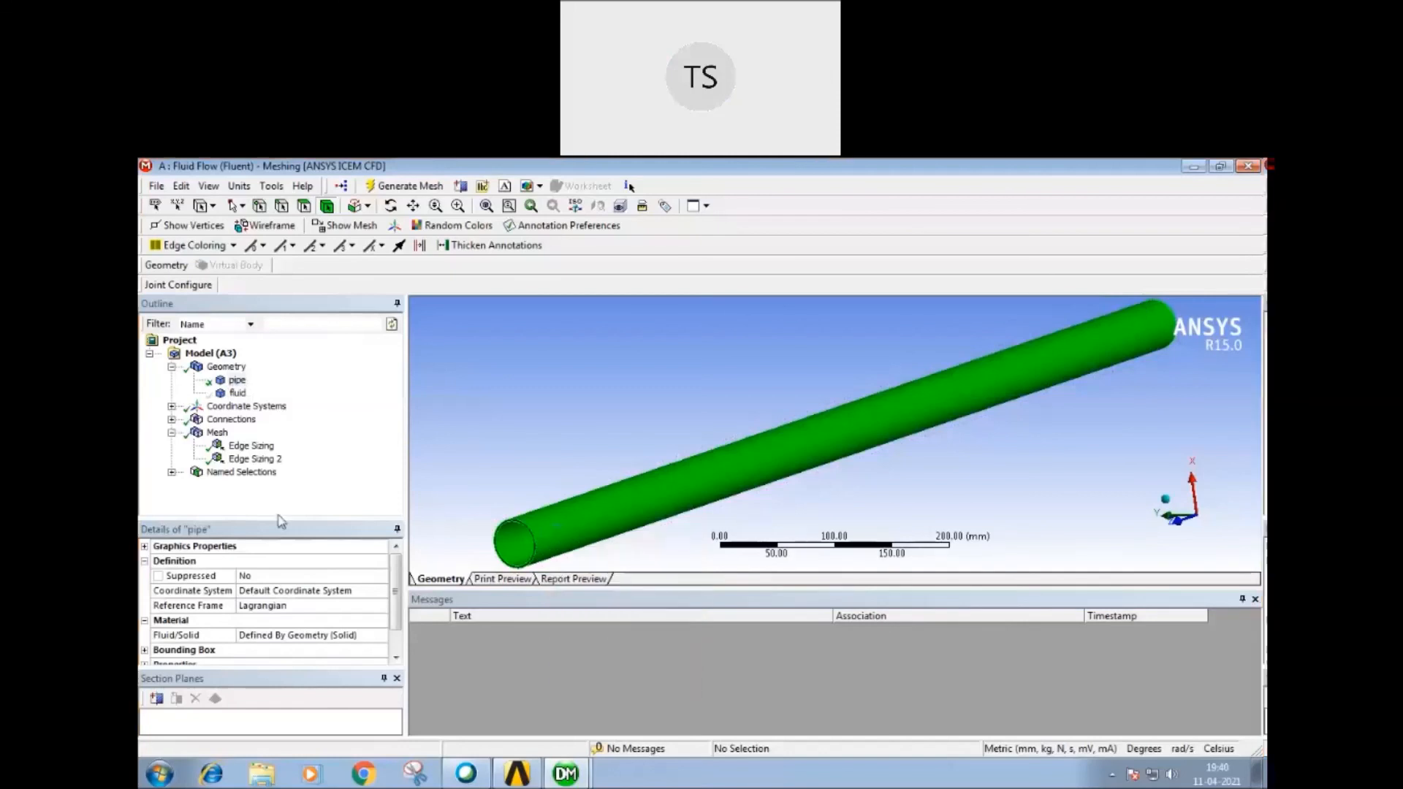
Step: Display the mesh and create a named selection called pipe from the whole pipe body
{"action": "left_click", "coordinate": [217, 432]}
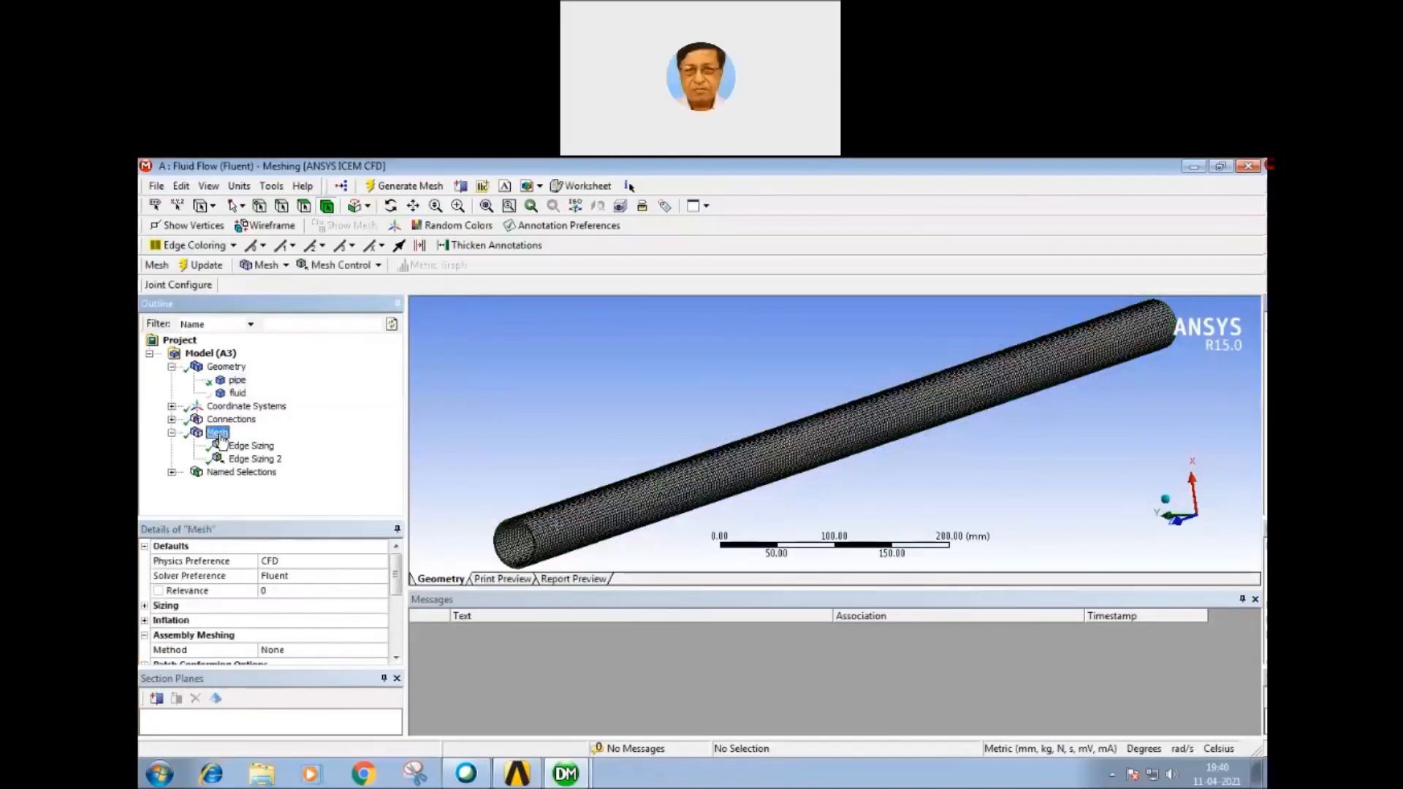
{"action": "left_click", "coordinate": [571, 529]}
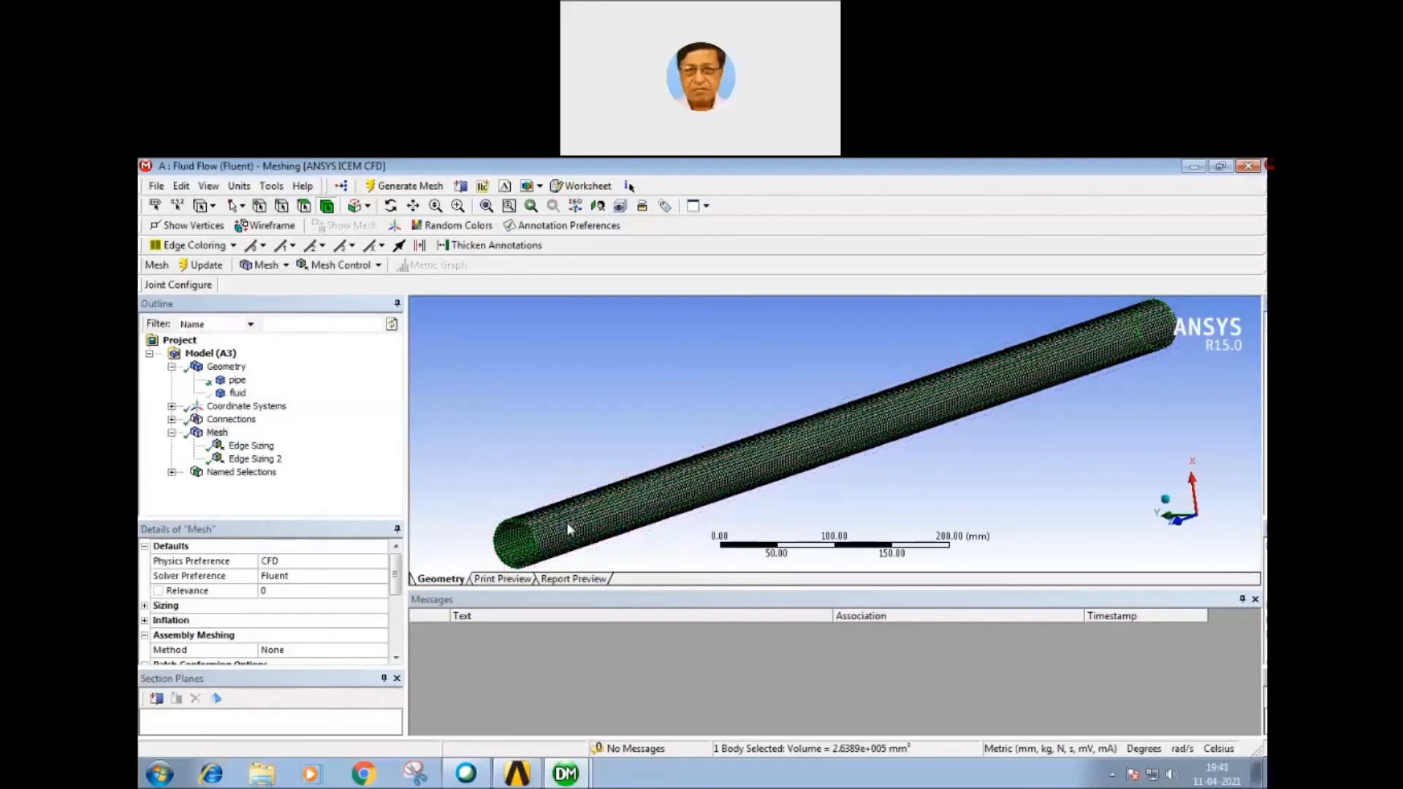
{"action": "right_click", "coordinate": [568, 523]}
{"action": "left_click", "coordinate": [632, 730]}
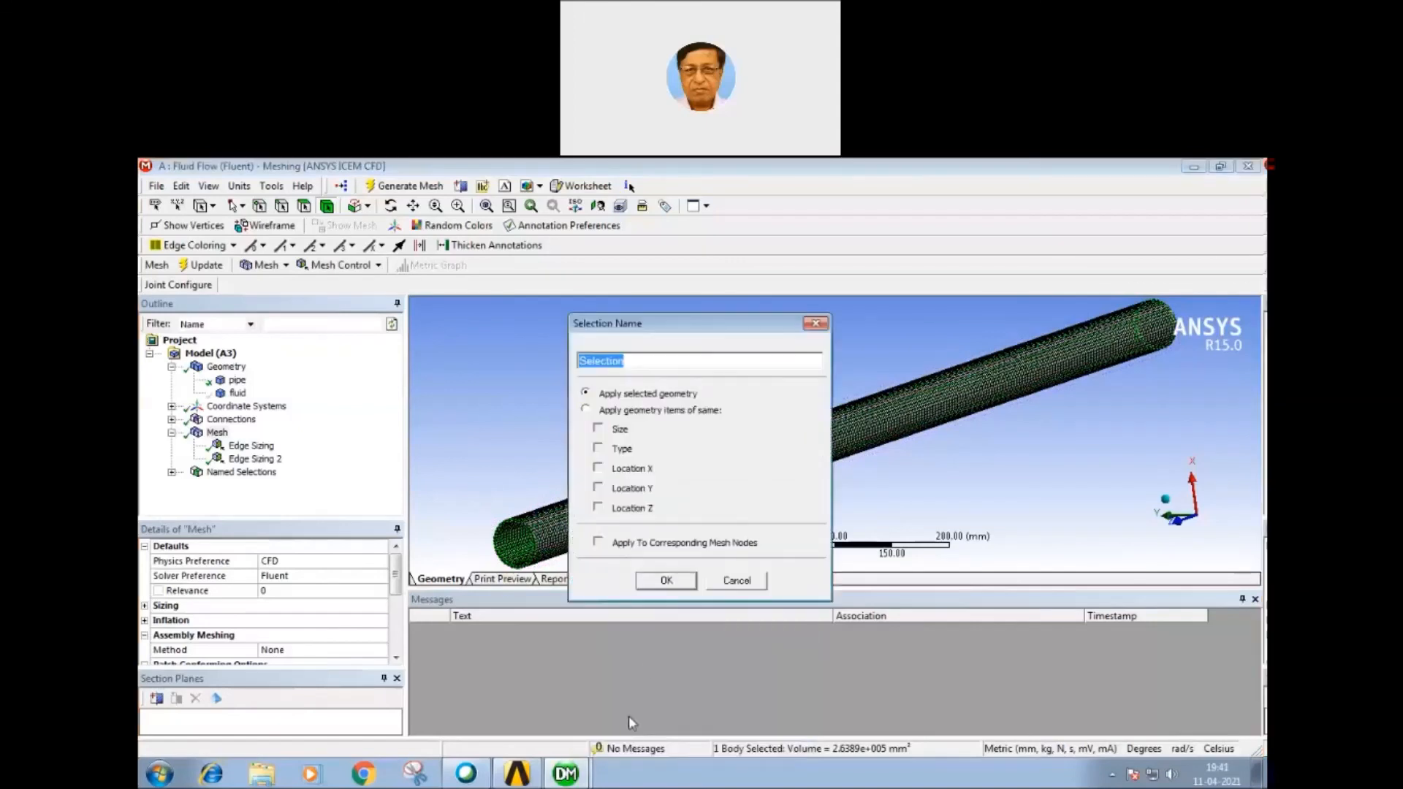
{"action": "type", "text": "pipe"}
{"action": "left_click", "coordinate": [655, 581]}
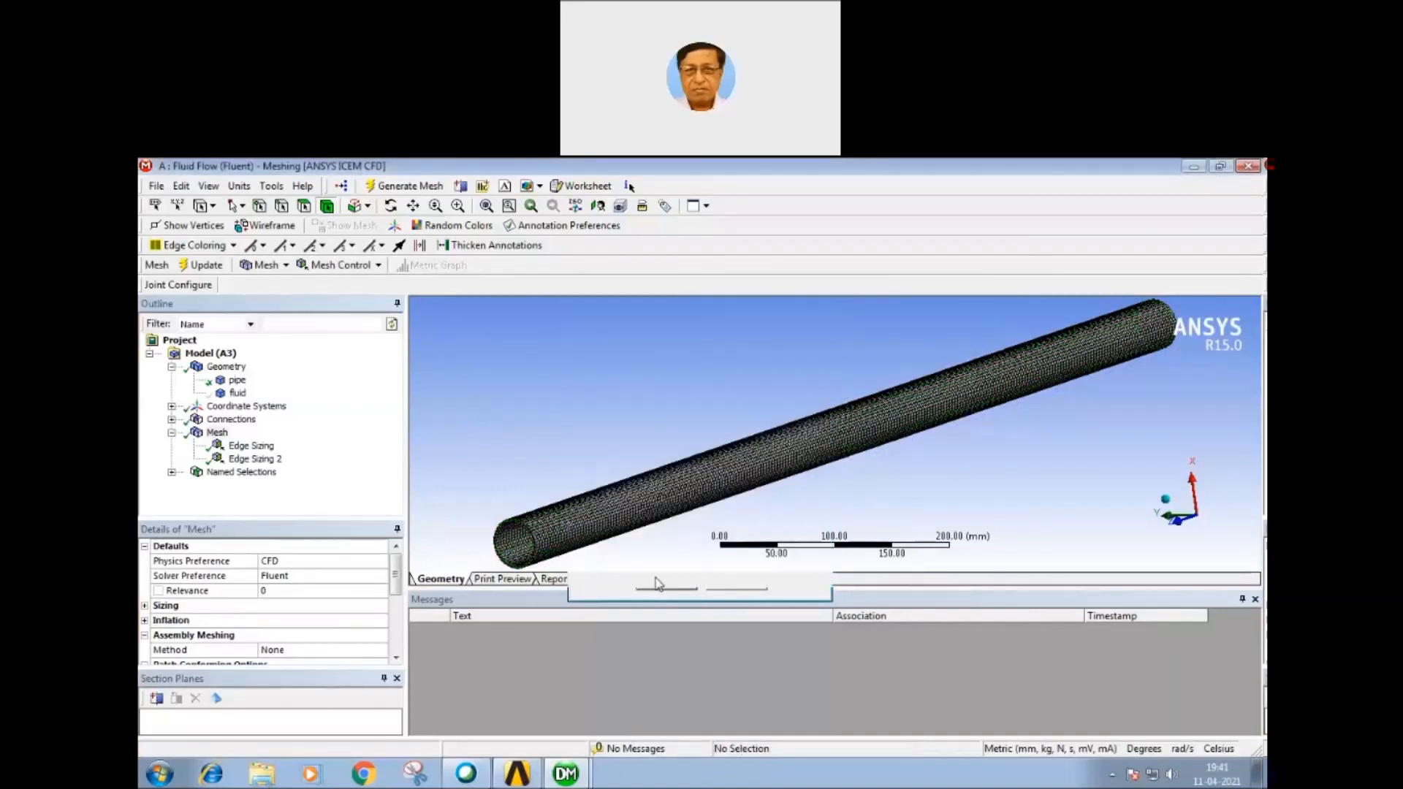
Step: Hide the pipe body and show the hidden fluid body in its place
{"action": "left_click", "coordinate": [239, 394]}
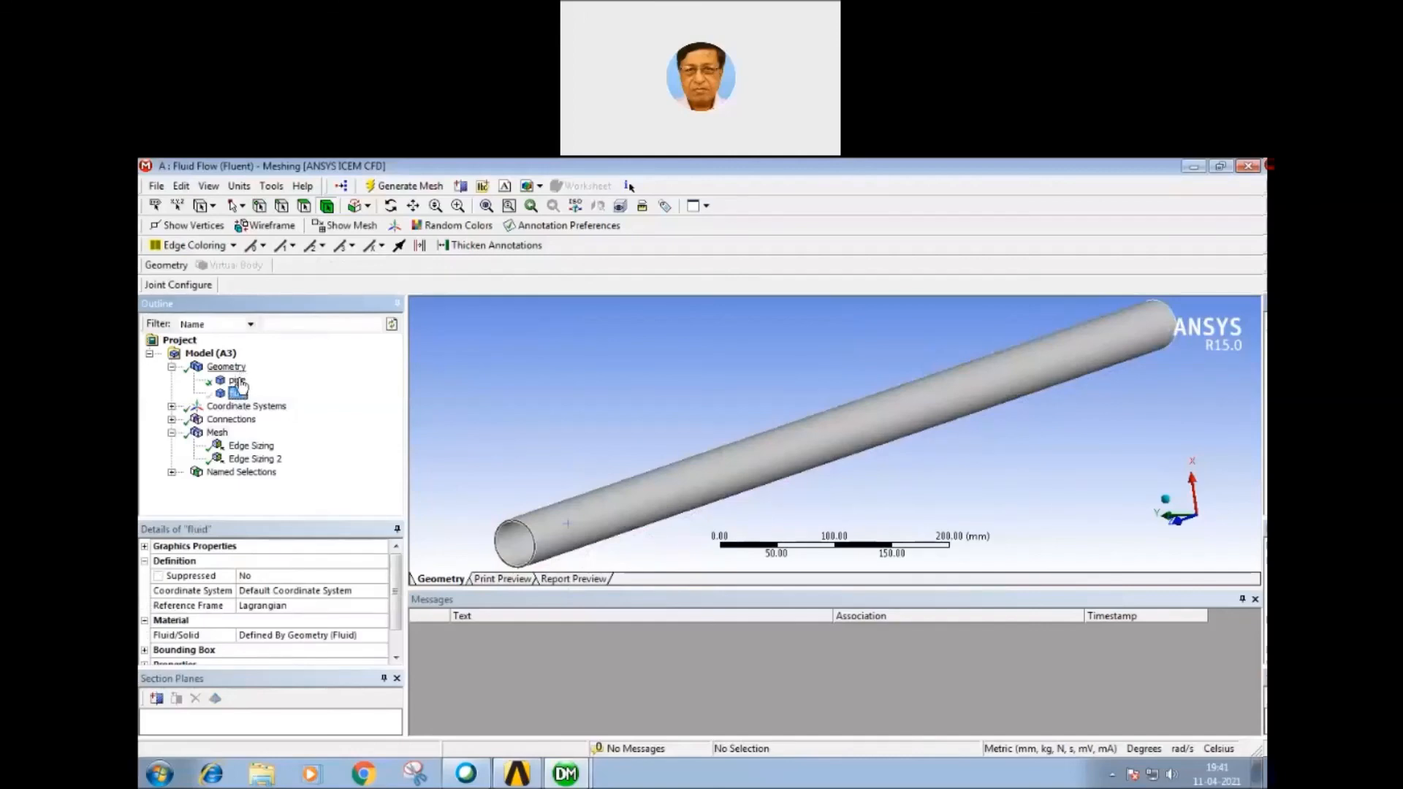
{"action": "right_click", "coordinate": [238, 380]}
{"action": "left_click", "coordinate": [285, 464]}
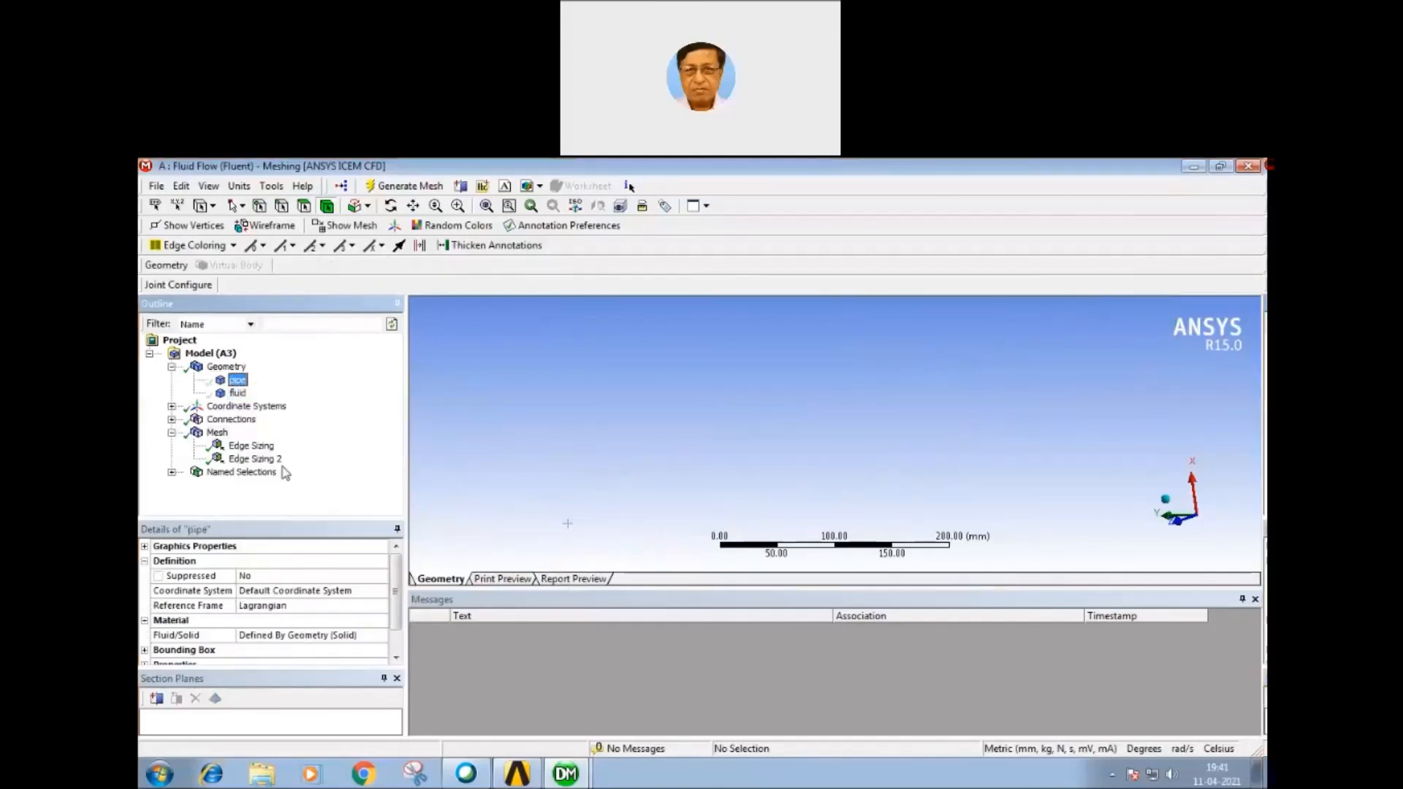
{"action": "left_click", "coordinate": [237, 394]}
{"action": "right_click", "coordinate": [237, 394]}
{"action": "left_click", "coordinate": [270, 471]}
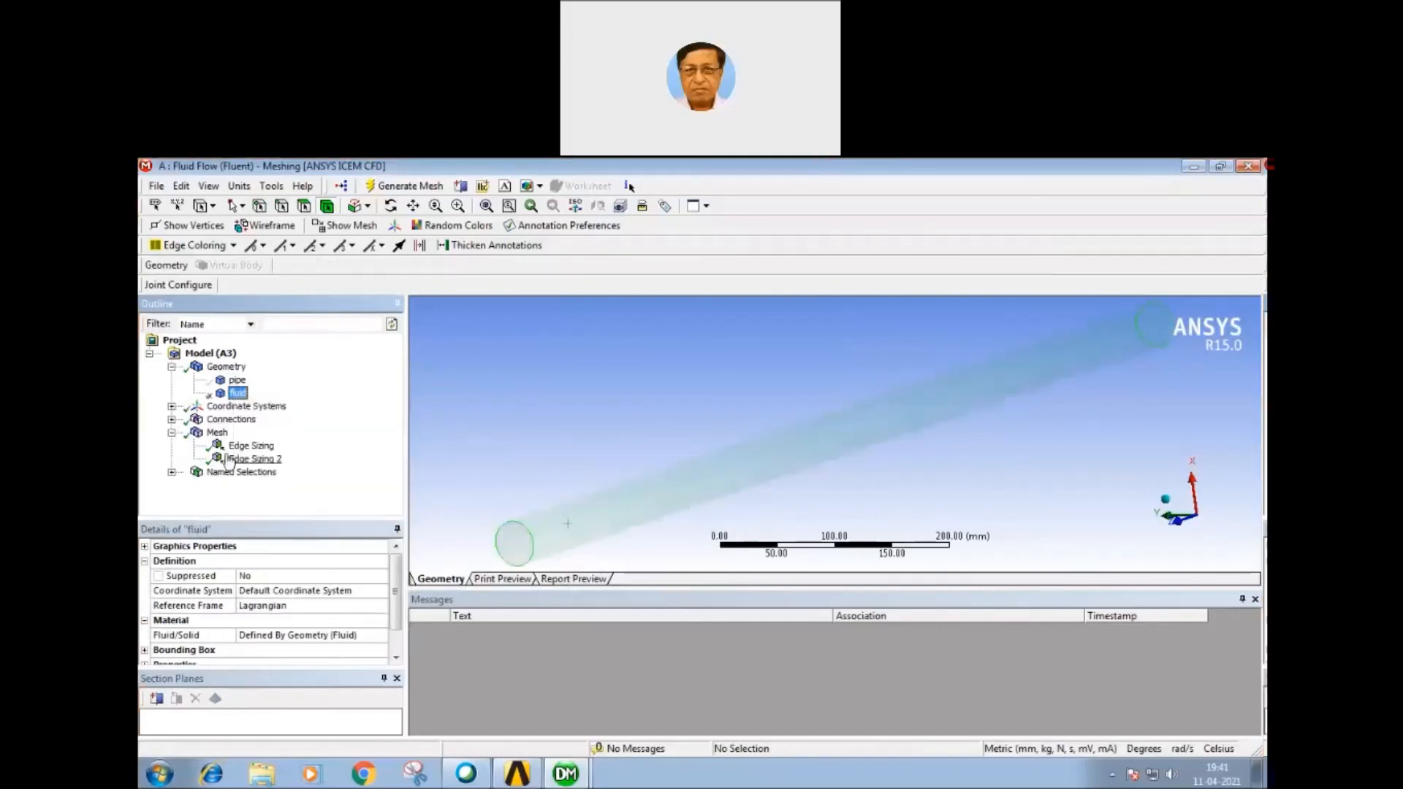
Step: Display the mesh and create a named selection called fluid_domain from the whole fluid body
{"action": "left_click", "coordinate": [217, 432]}
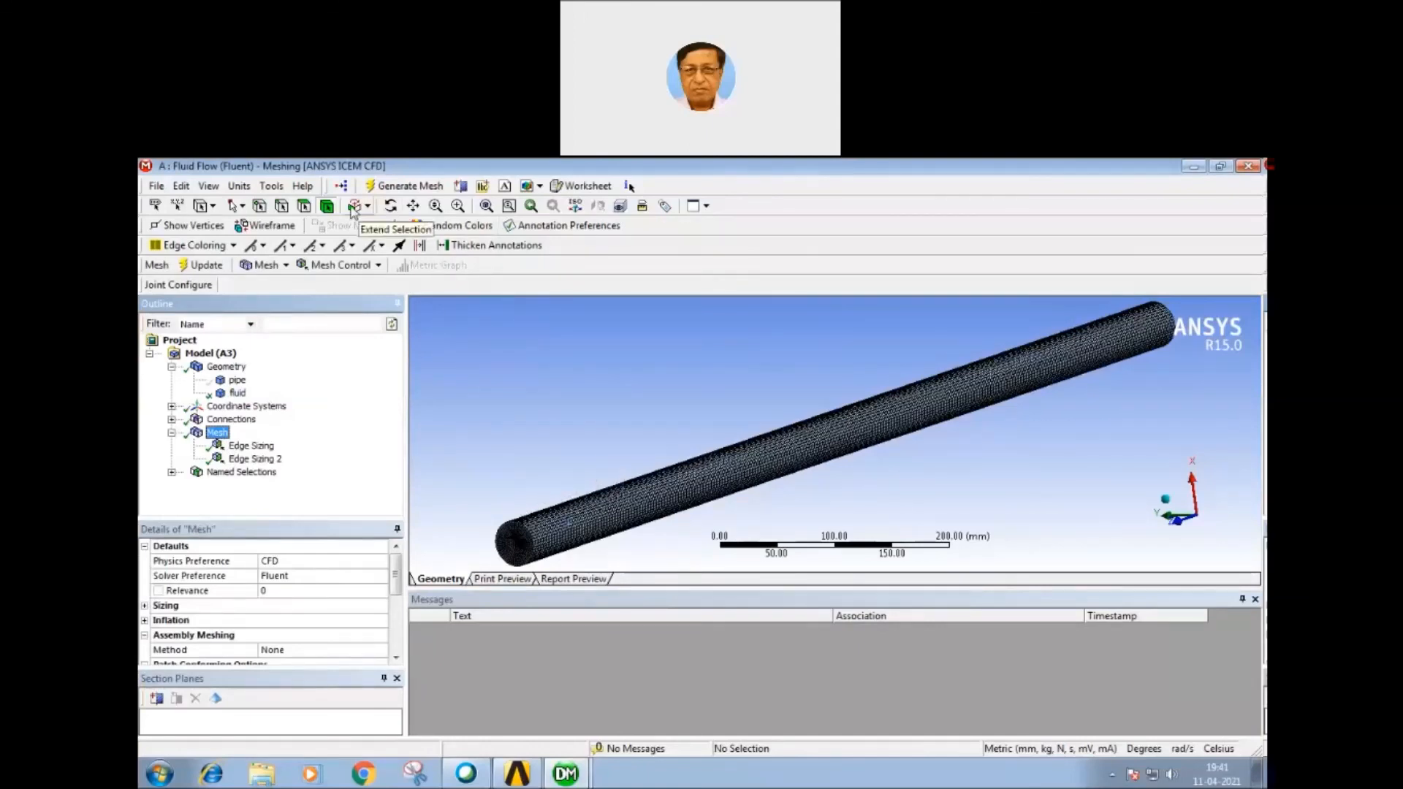
{"action": "left_click", "coordinate": [530, 541]}
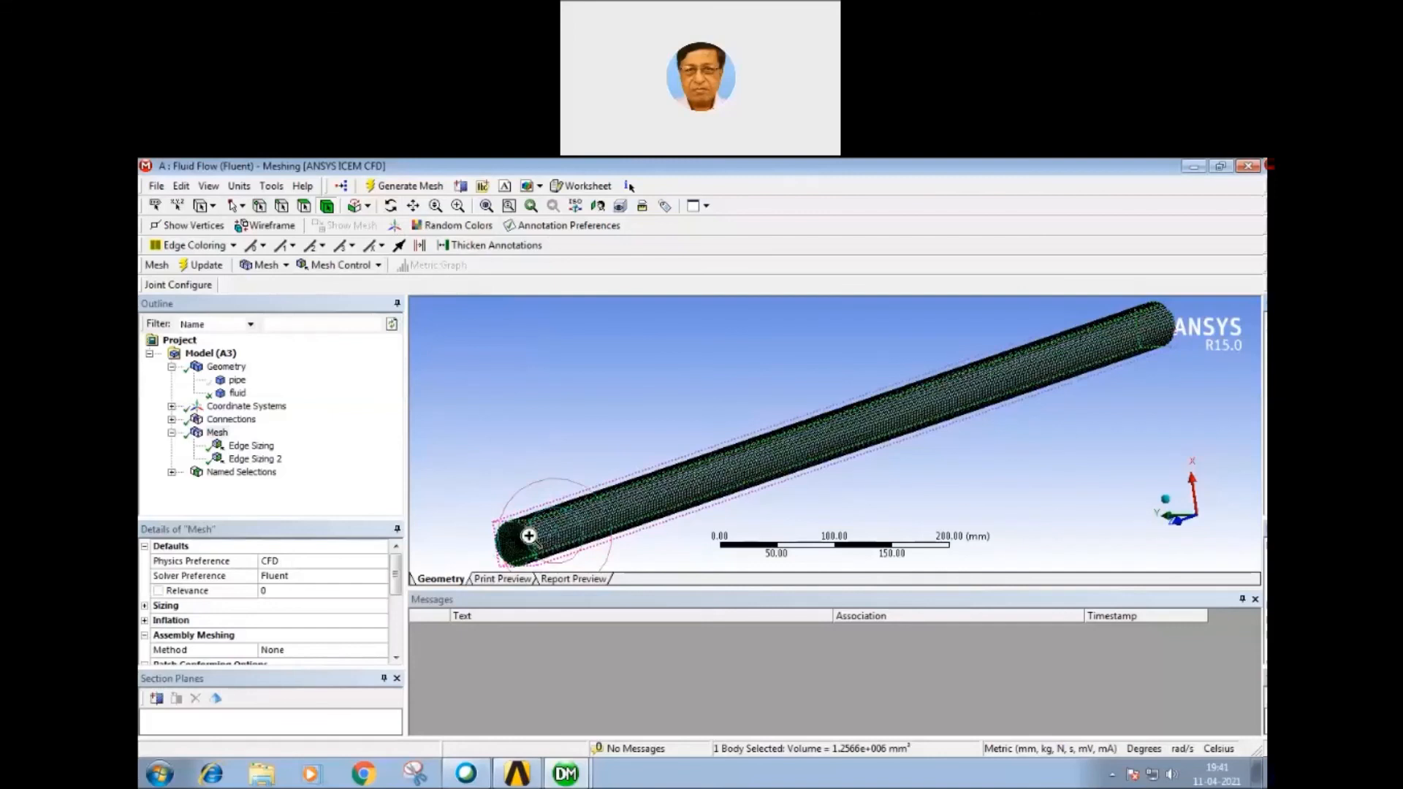
{"action": "right_click", "coordinate": [529, 542]}
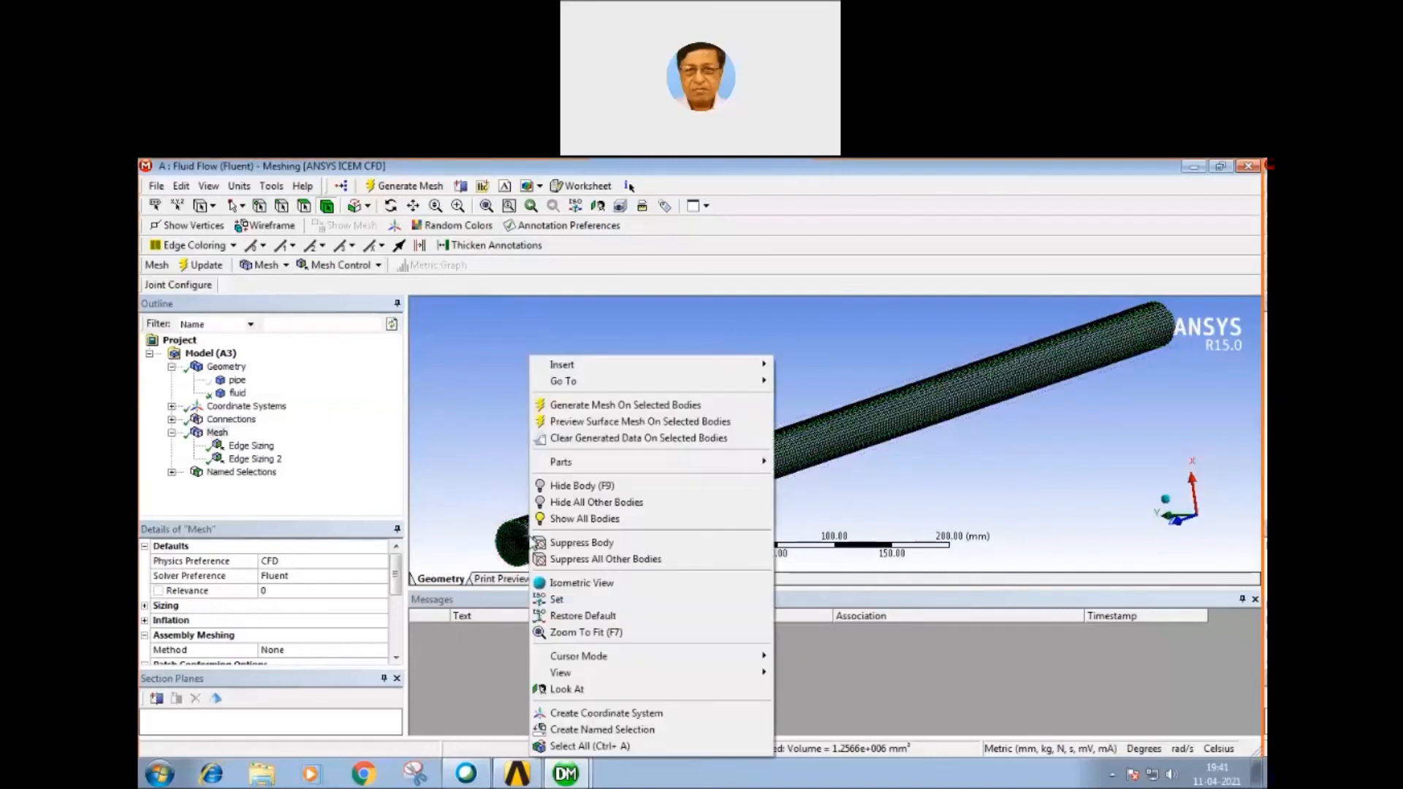
{"action": "left_click", "coordinate": [599, 730]}
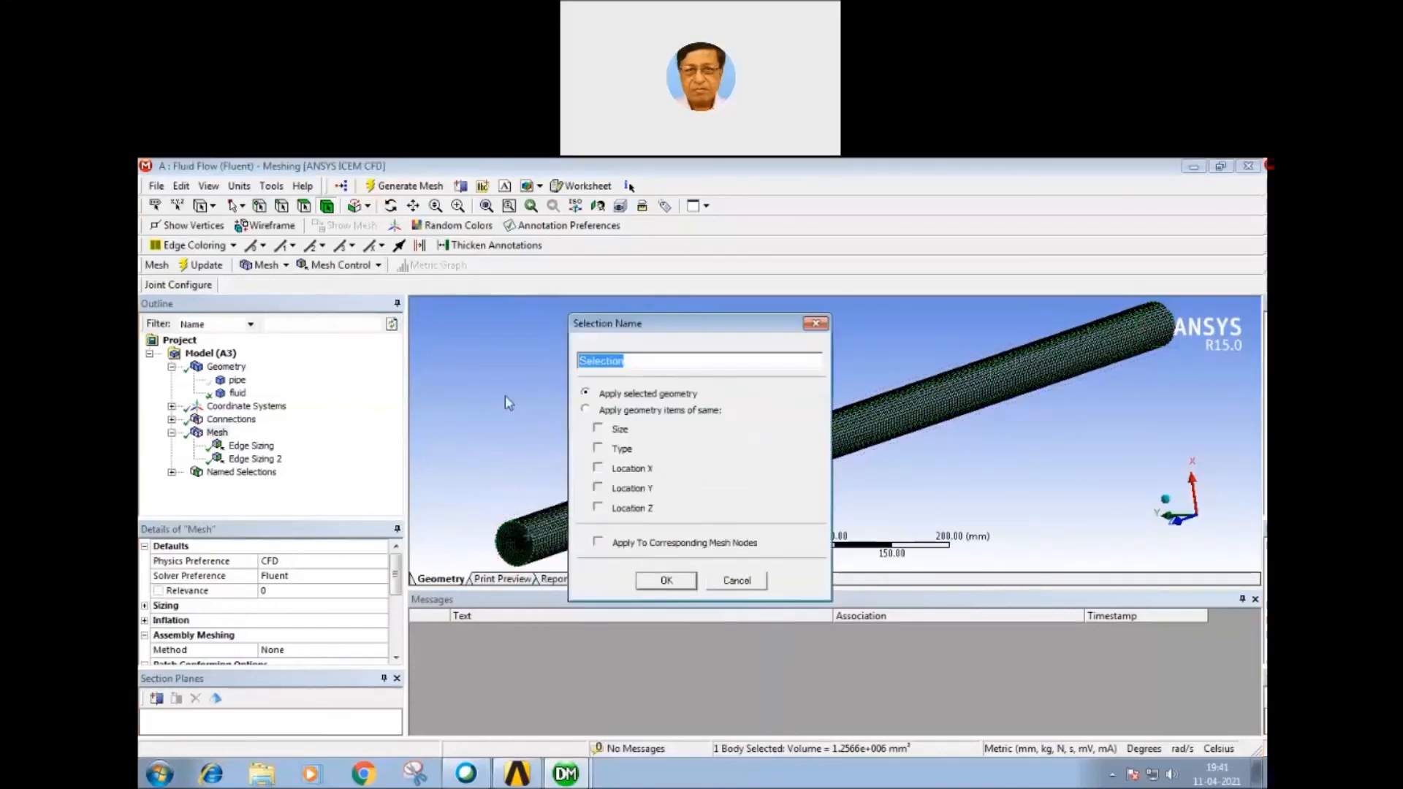
{"action": "type", "text": "flui"}
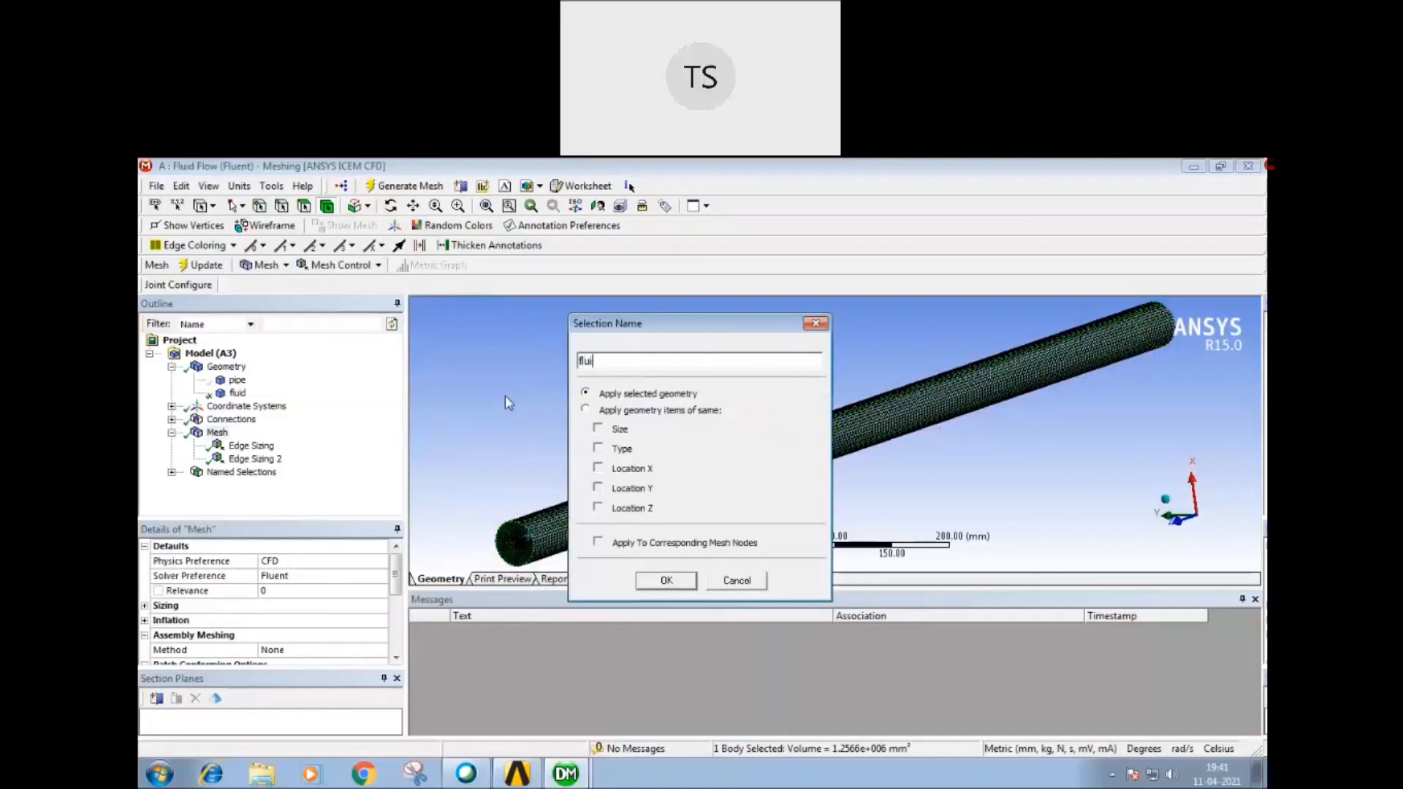
{"action": "type", "text": "d_domai"}
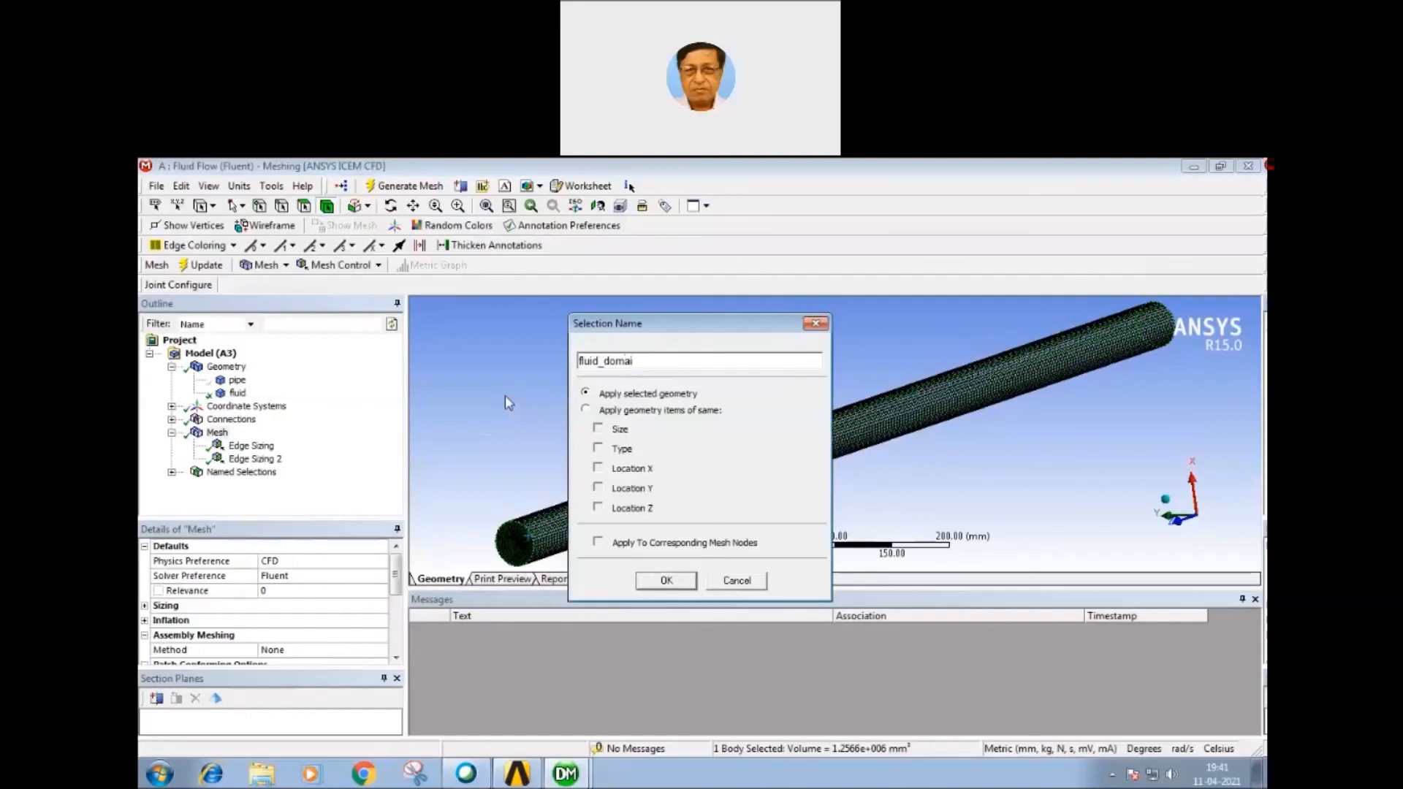
{"action": "type", "text": "n"}
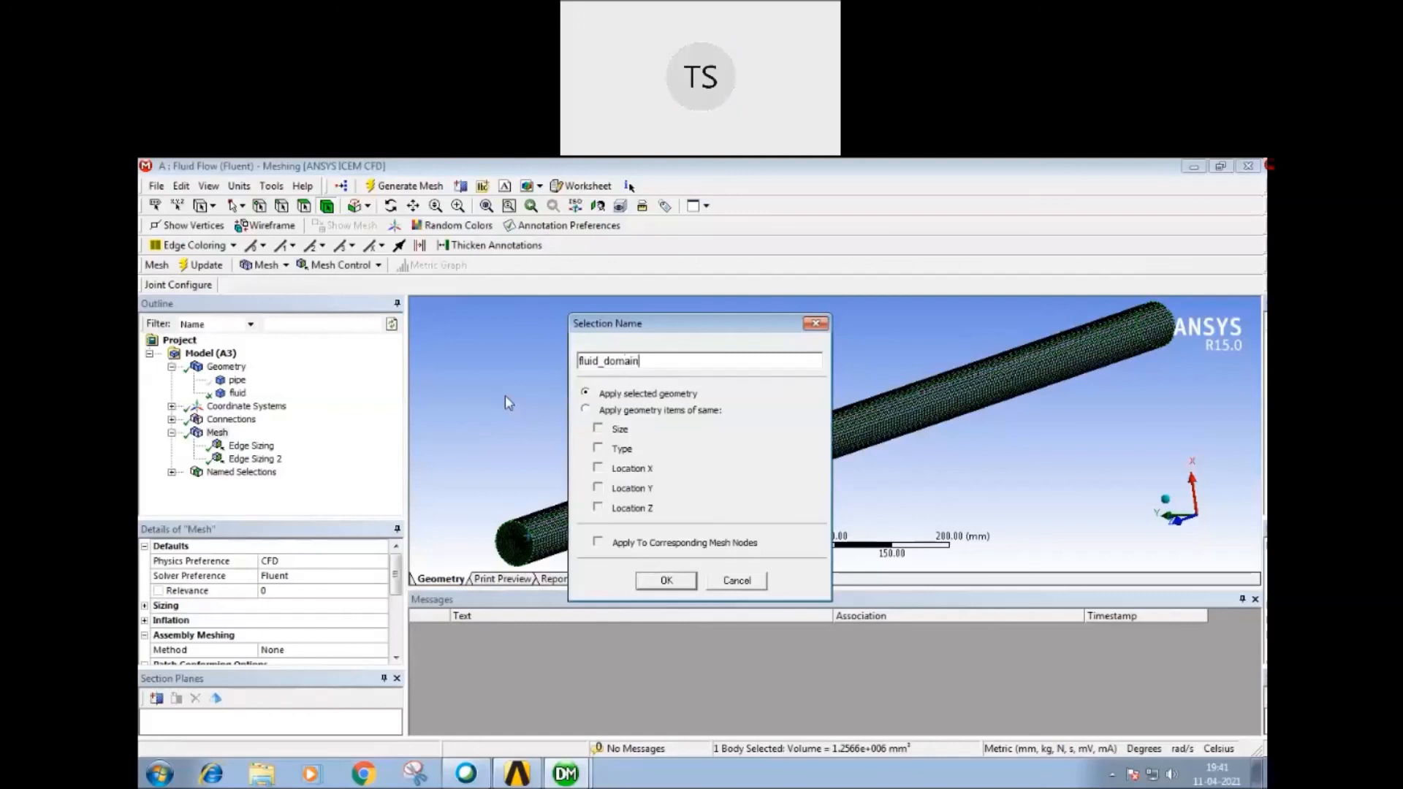
{"action": "left_click", "coordinate": [664, 586]}
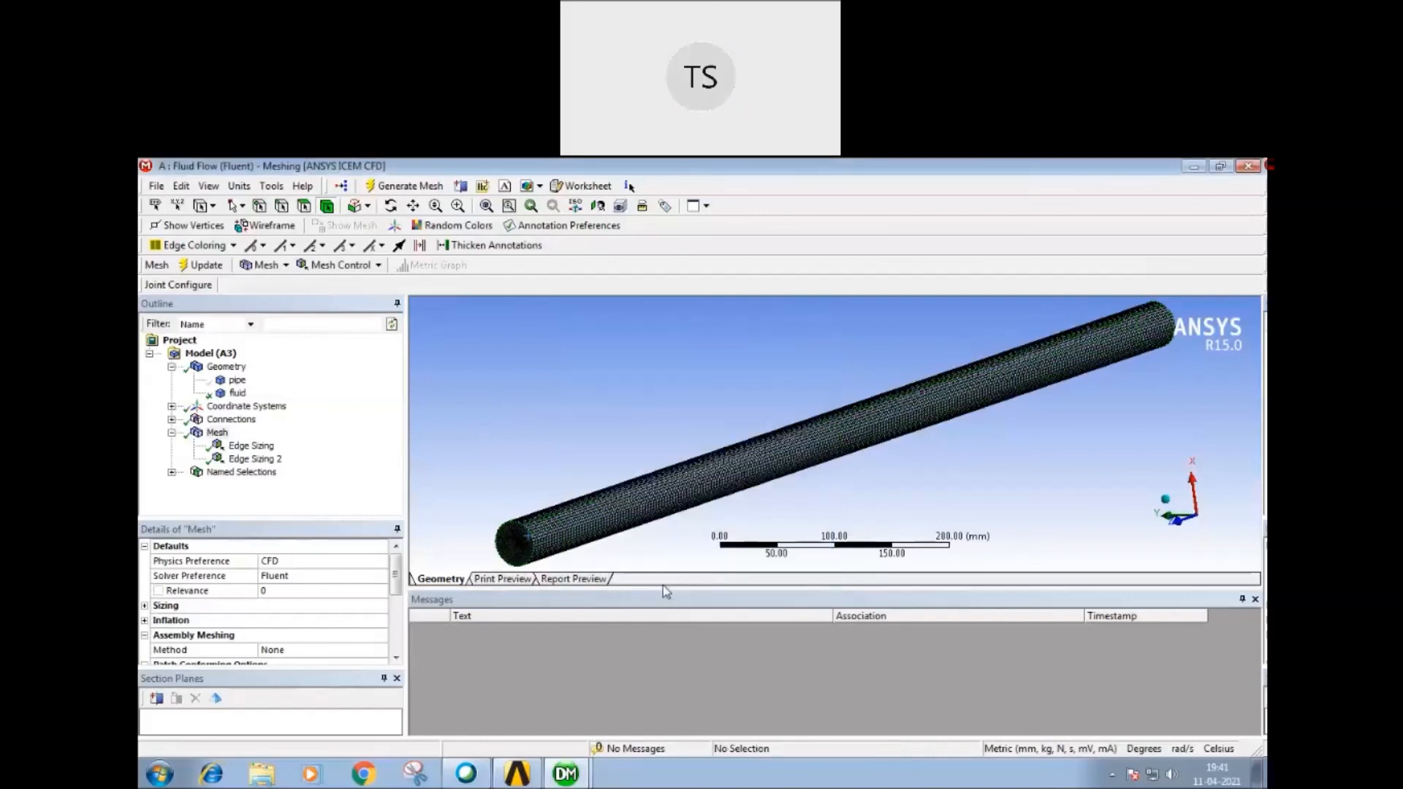
Step: Review the inlet, outlet, pipe and fluid_domain named selections one by one, dismissing the meeting notice
{"action": "left_click", "coordinate": [172, 472]}
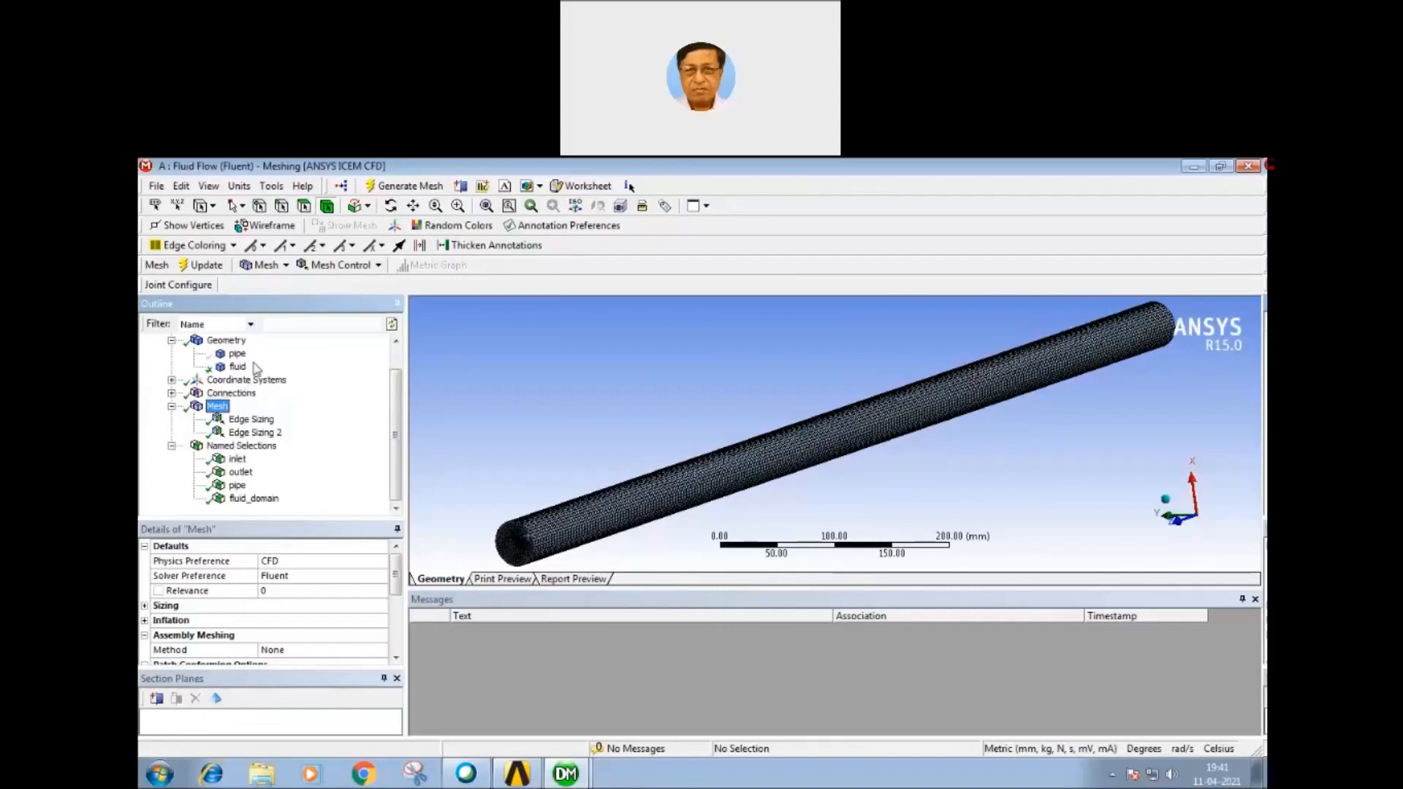
{"action": "left_click", "coordinate": [237, 459]}
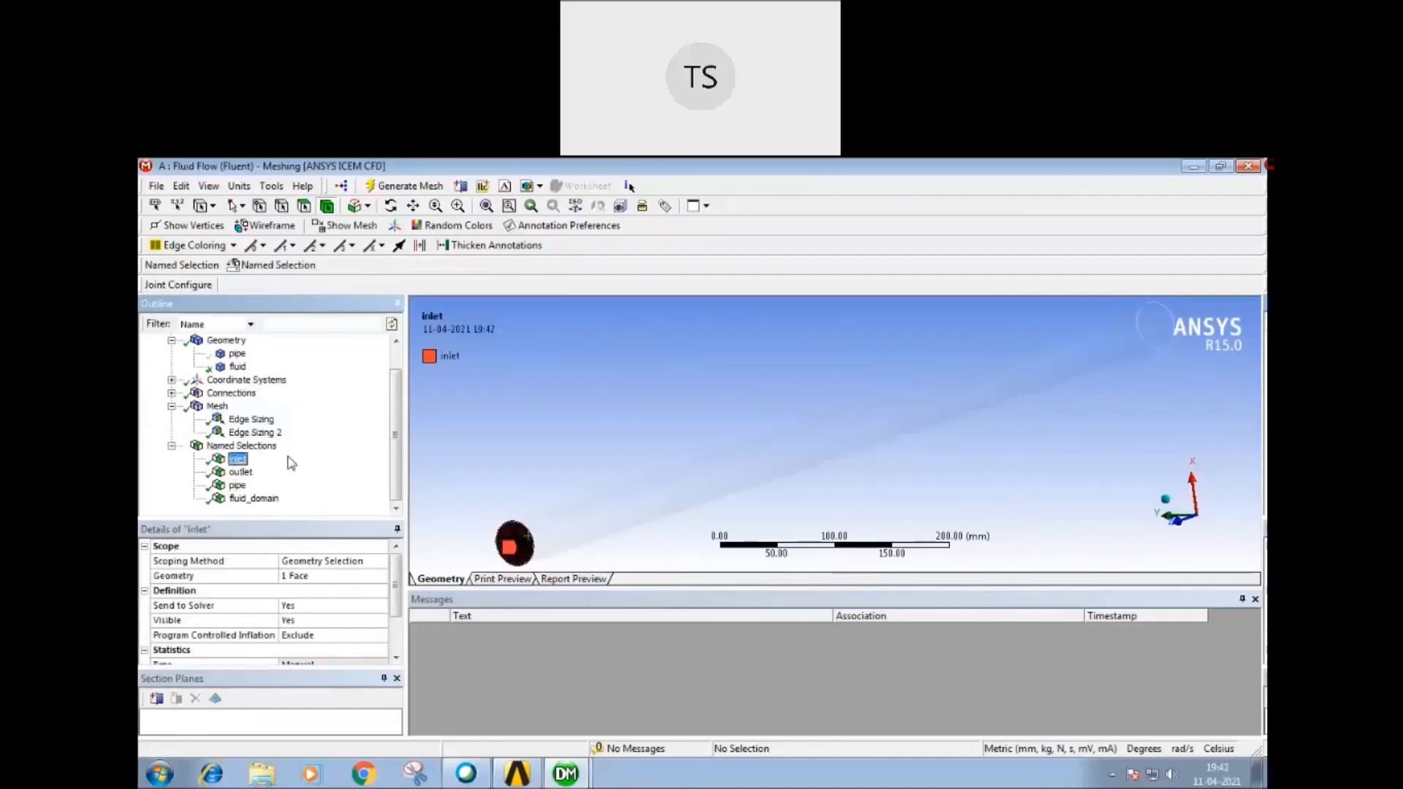
{"action": "middle_click_drag", "start_coordinate": [495, 463], "coordinate": [526, 457]}
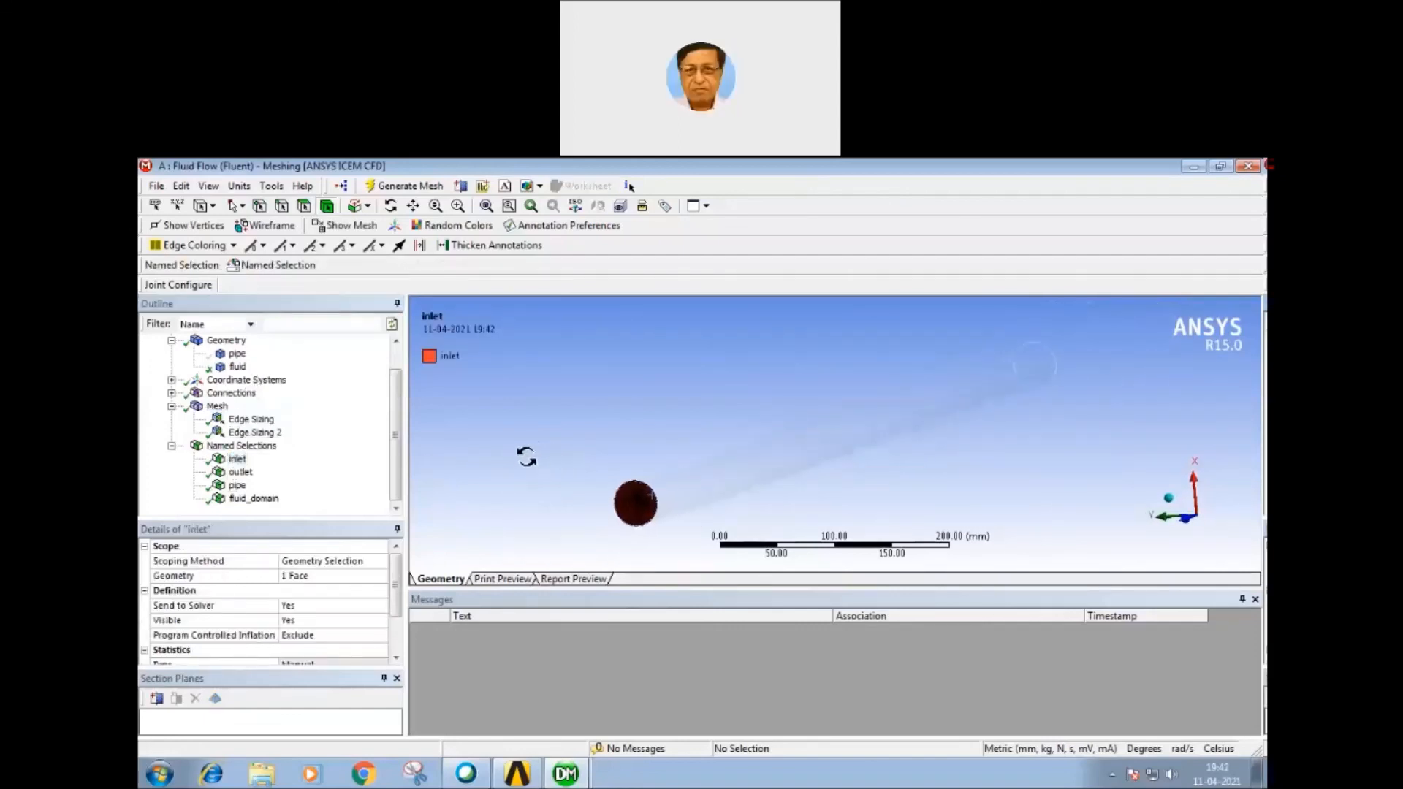
{"action": "left_click", "coordinate": [244, 473]}
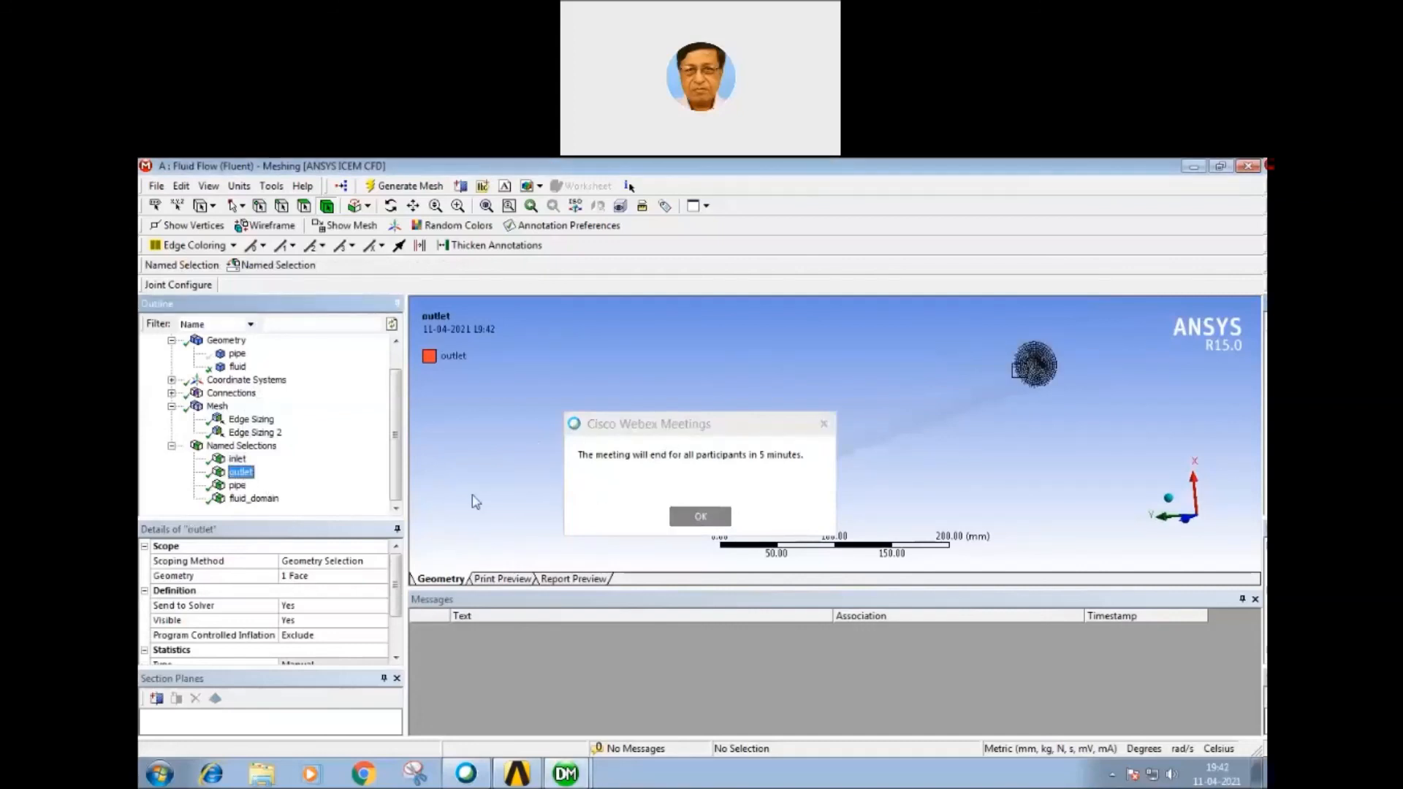
{"action": "left_click", "coordinate": [239, 486]}
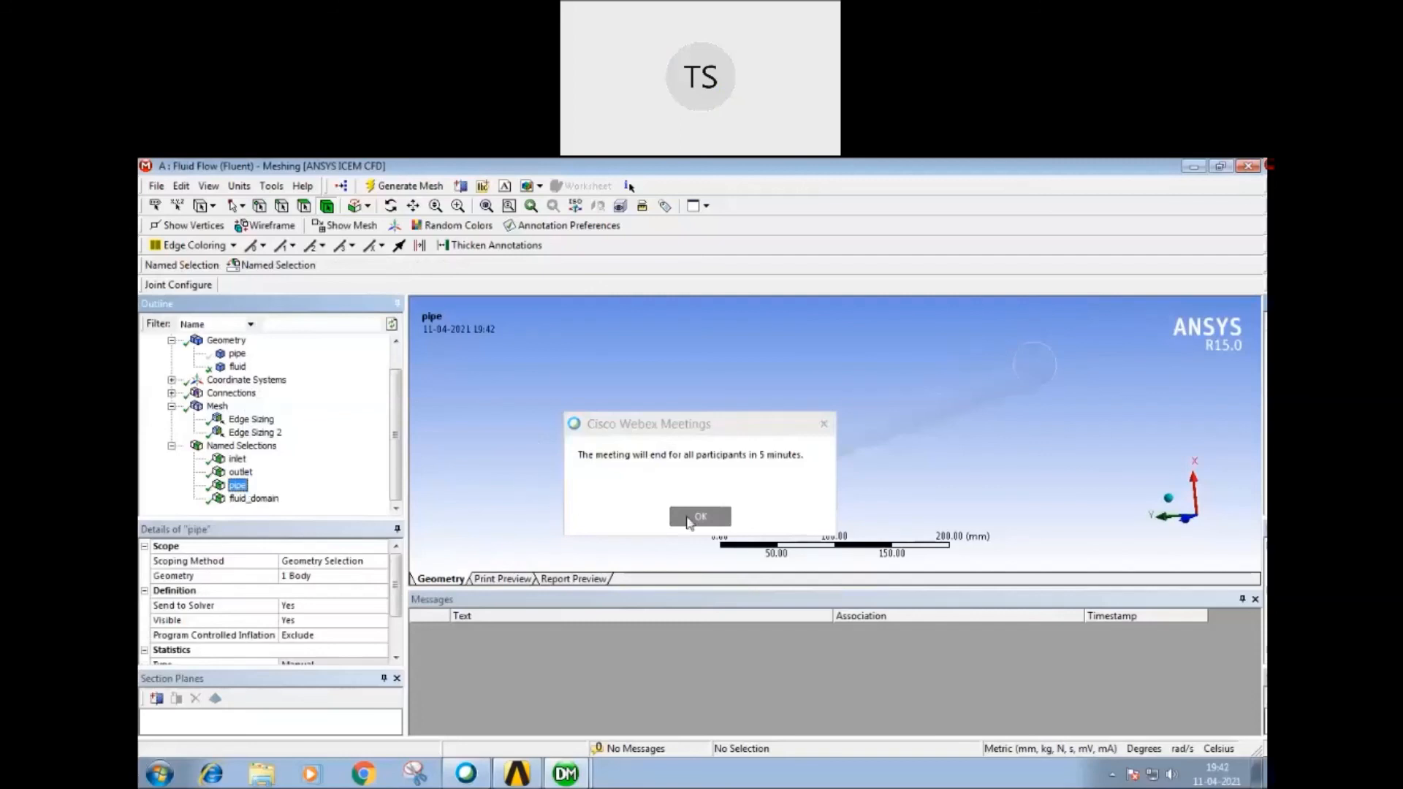
{"action": "left_click", "coordinate": [699, 517]}
{"action": "left_click", "coordinate": [250, 498]}
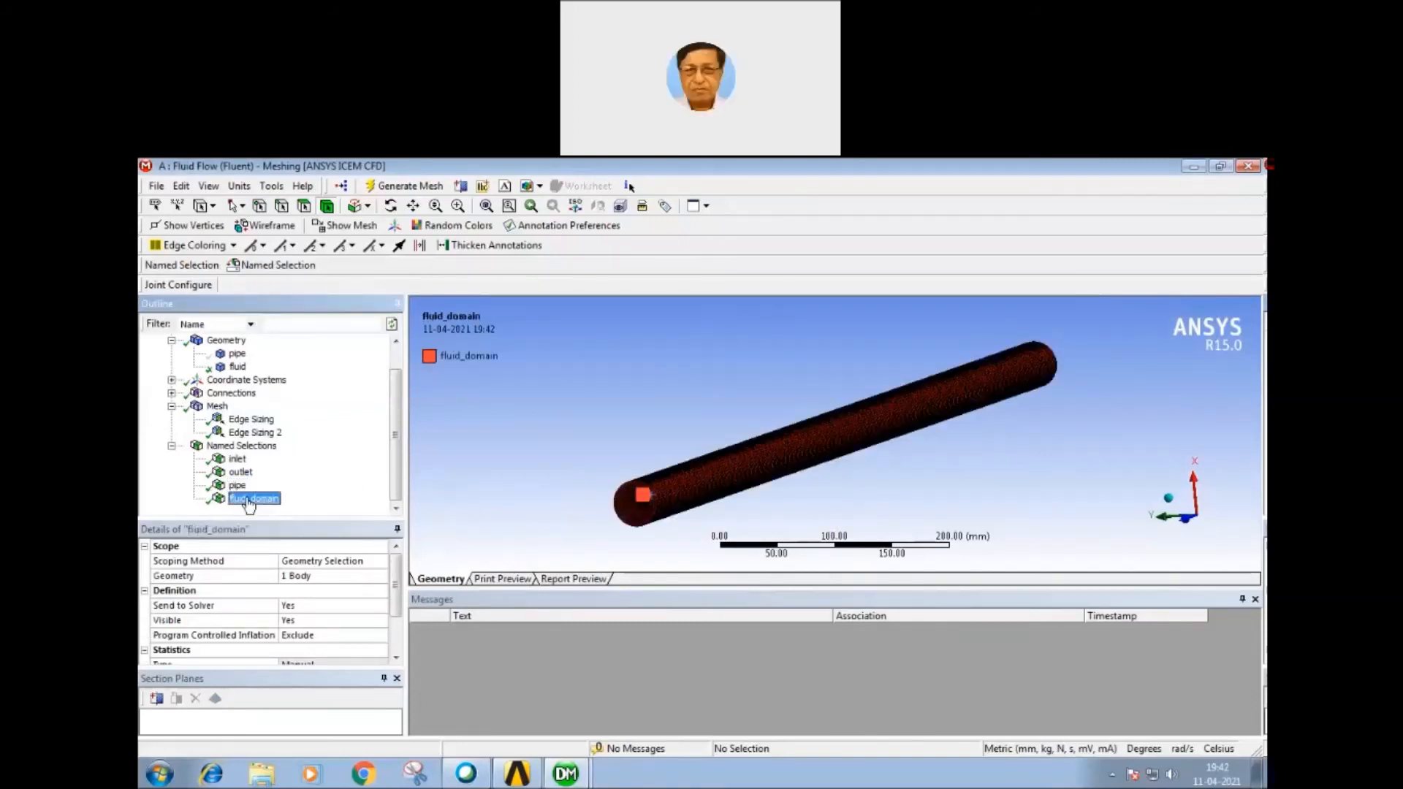
{"action": "left_click", "coordinate": [238, 487]}
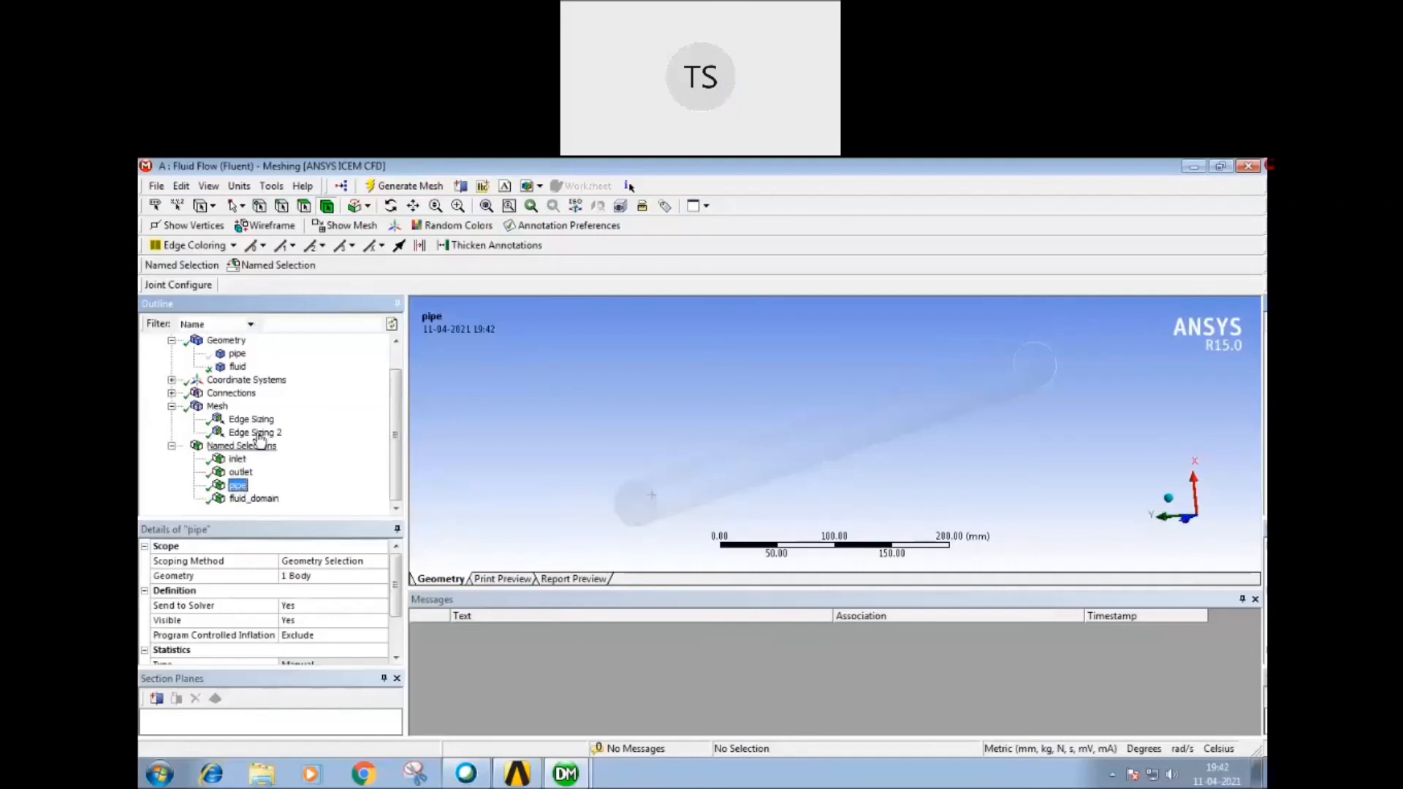
Step: Show the hidden pipe body again and check which body the pipe named selection covers
{"action": "left_click", "coordinate": [238, 355]}
{"action": "right_click", "coordinate": [240, 359]}
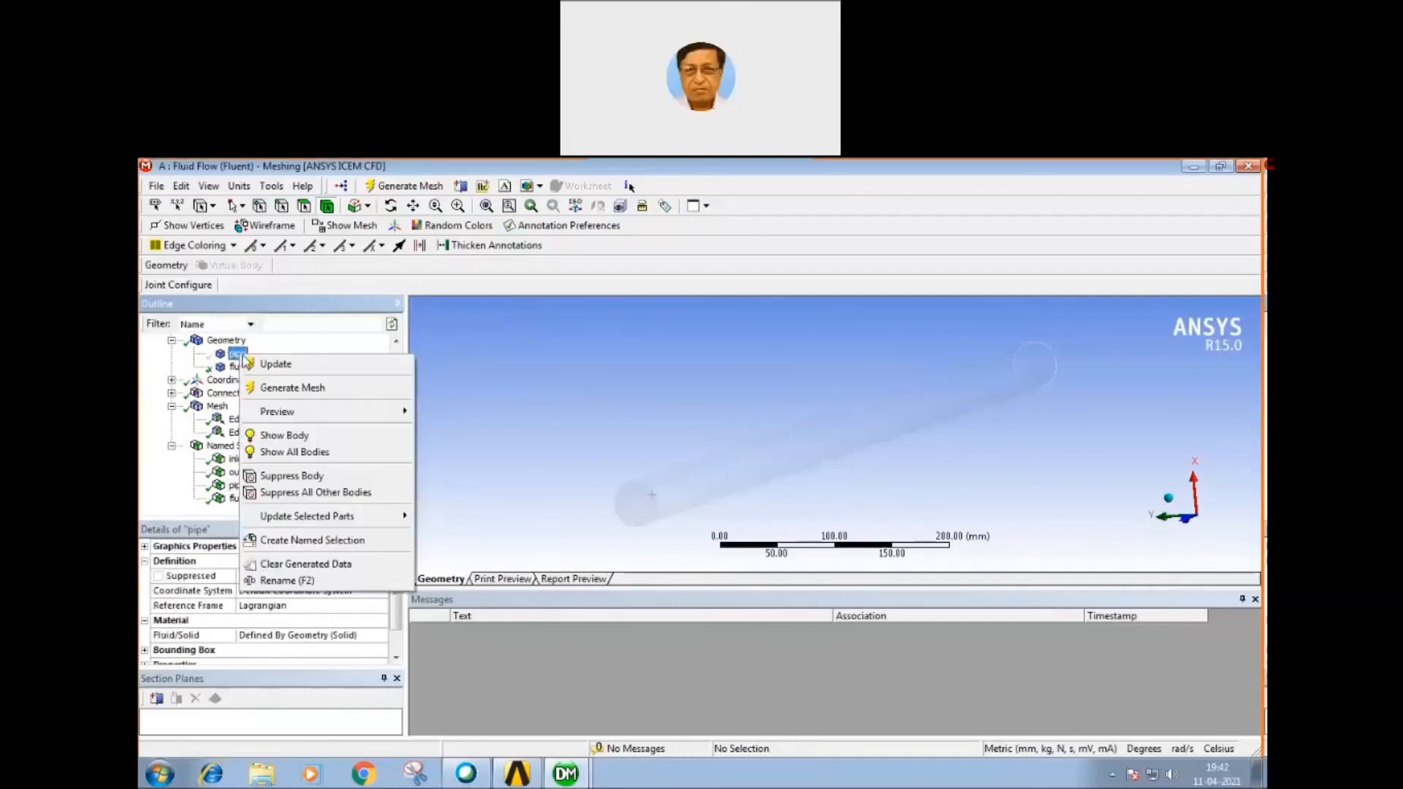
{"action": "left_click", "coordinate": [277, 435]}
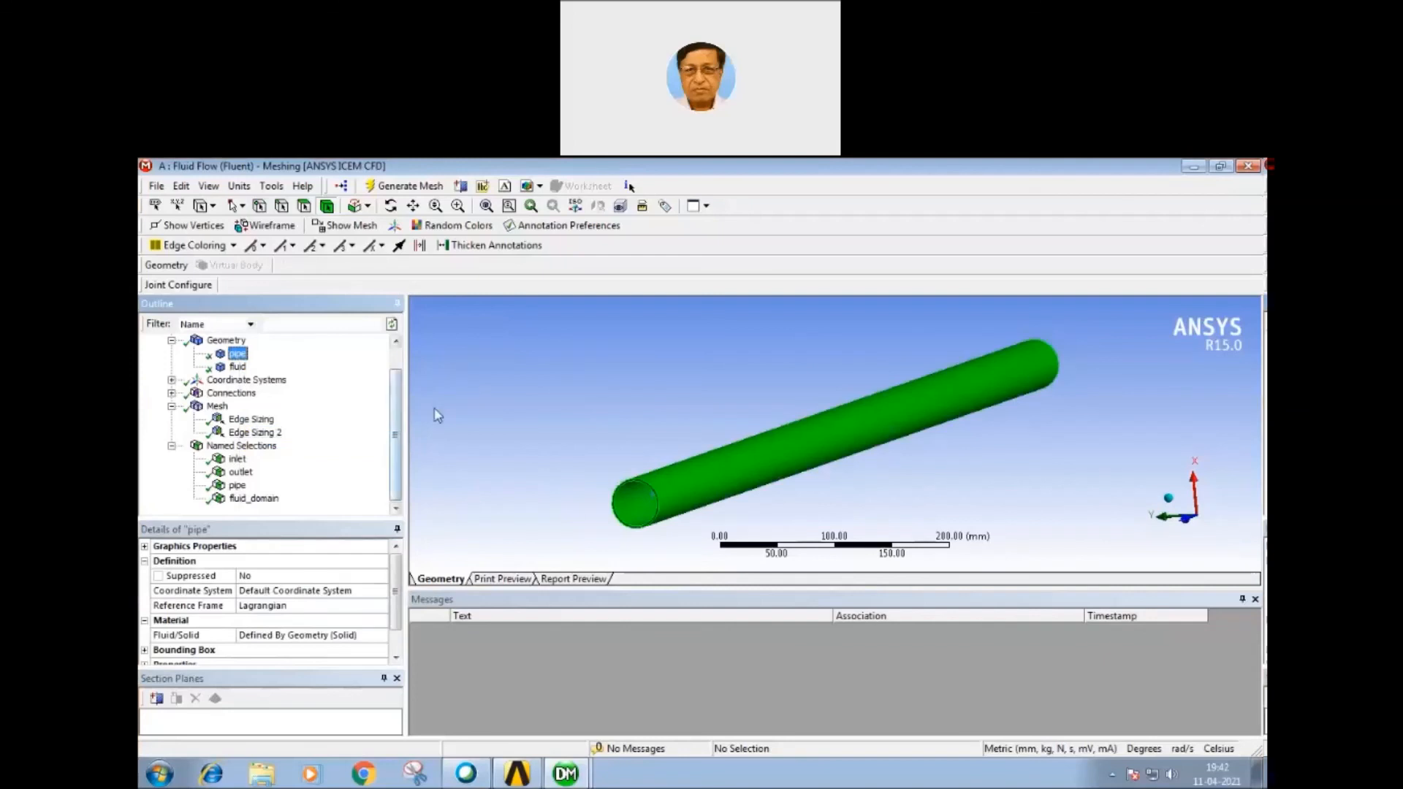
{"action": "left_click", "coordinate": [237, 486]}
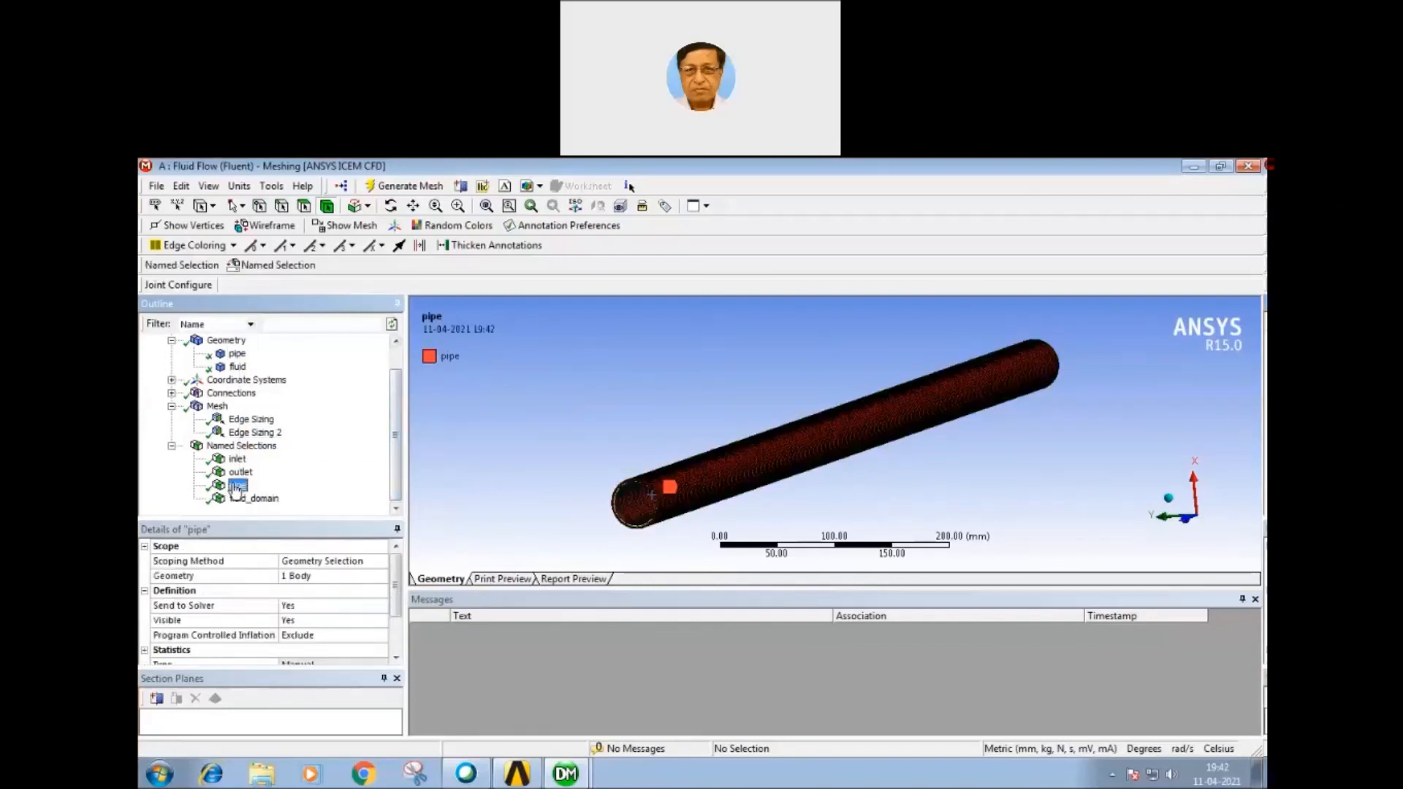
{"action": "middle_click_drag", "start_coordinate": [519, 509], "coordinate": [580, 476]}
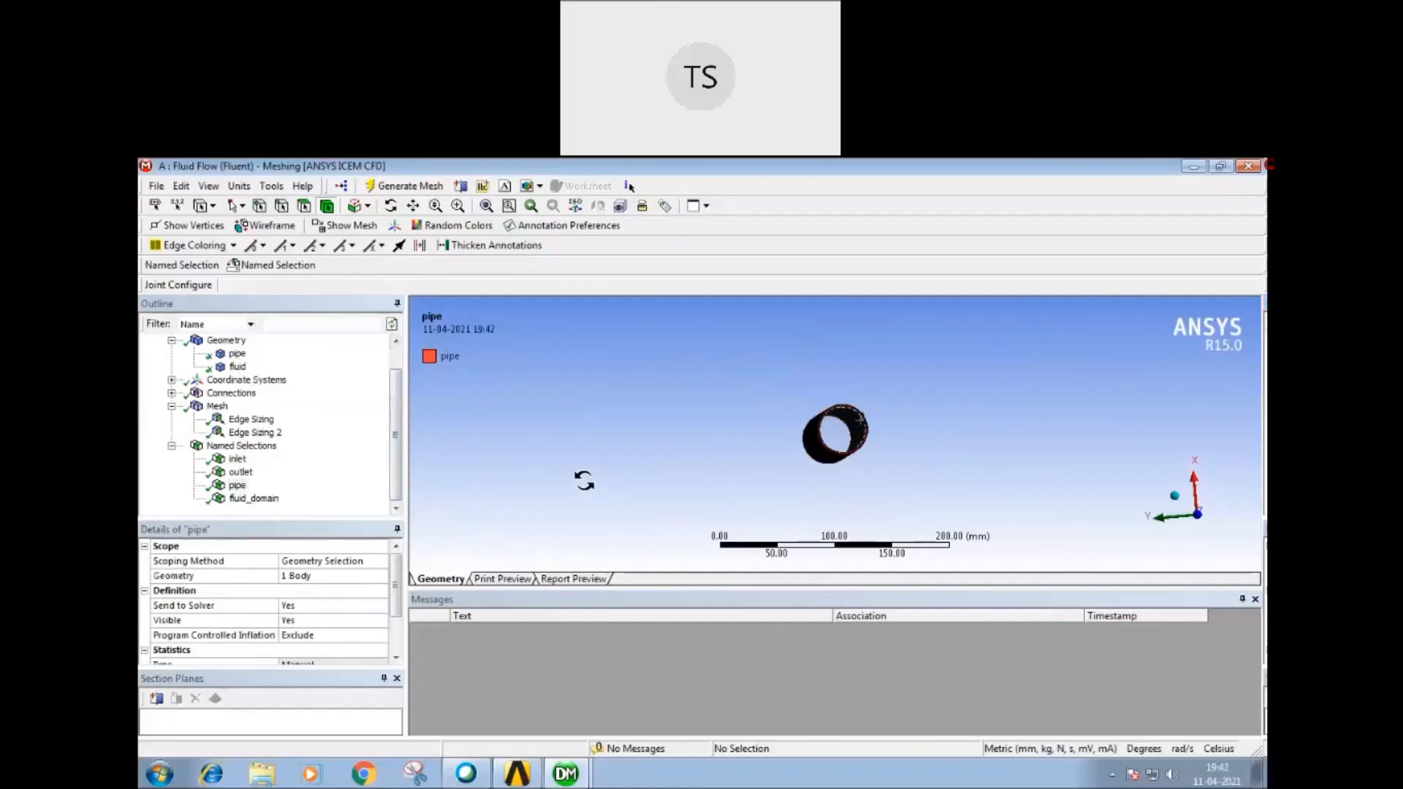
Step: Inspect the fluid body and the region covered by the fluid_domain named selection inside the pipe
{"action": "left_click", "coordinate": [238, 368]}
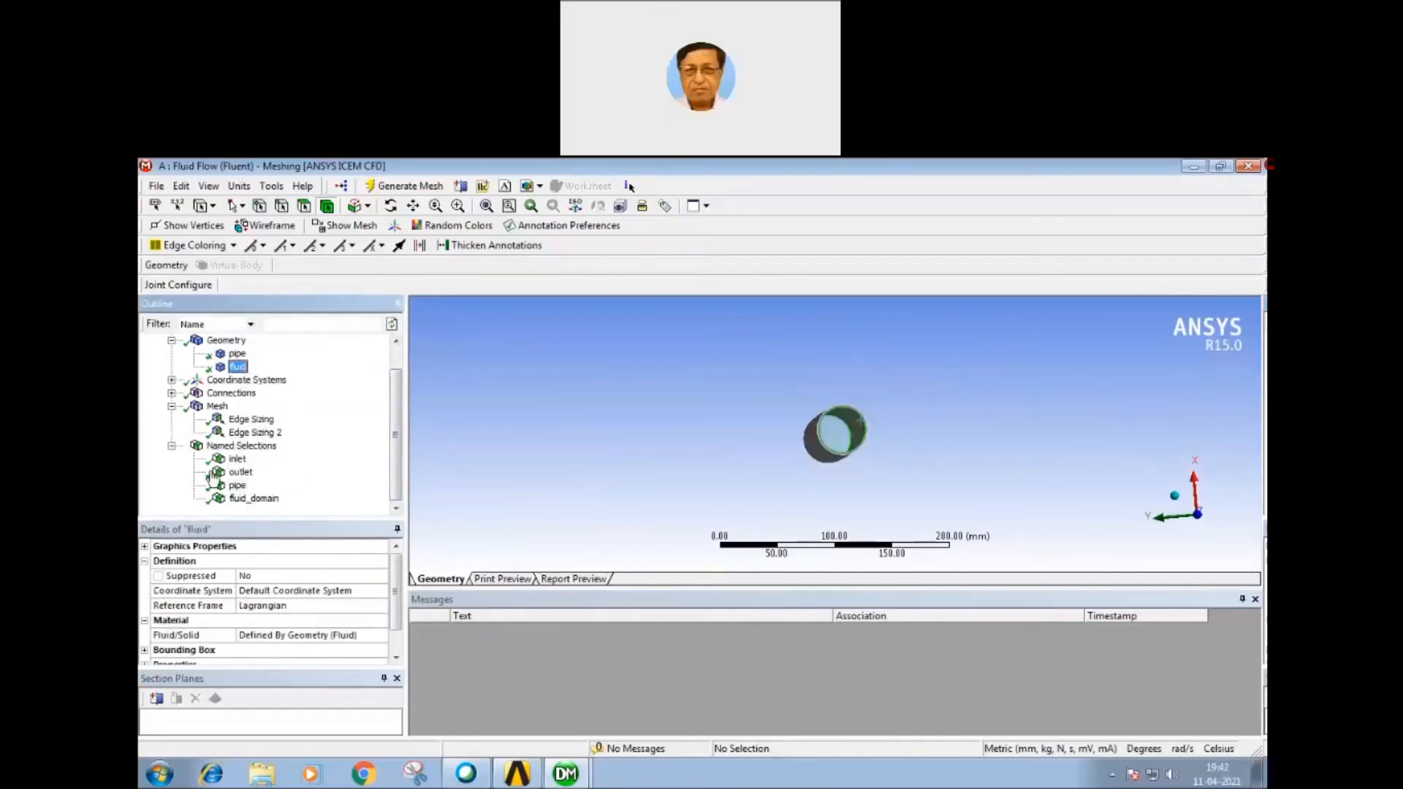
{"action": "left_click", "coordinate": [243, 499]}
{"action": "middle_click_drag", "start_coordinate": [685, 476], "coordinate": [614, 585]}
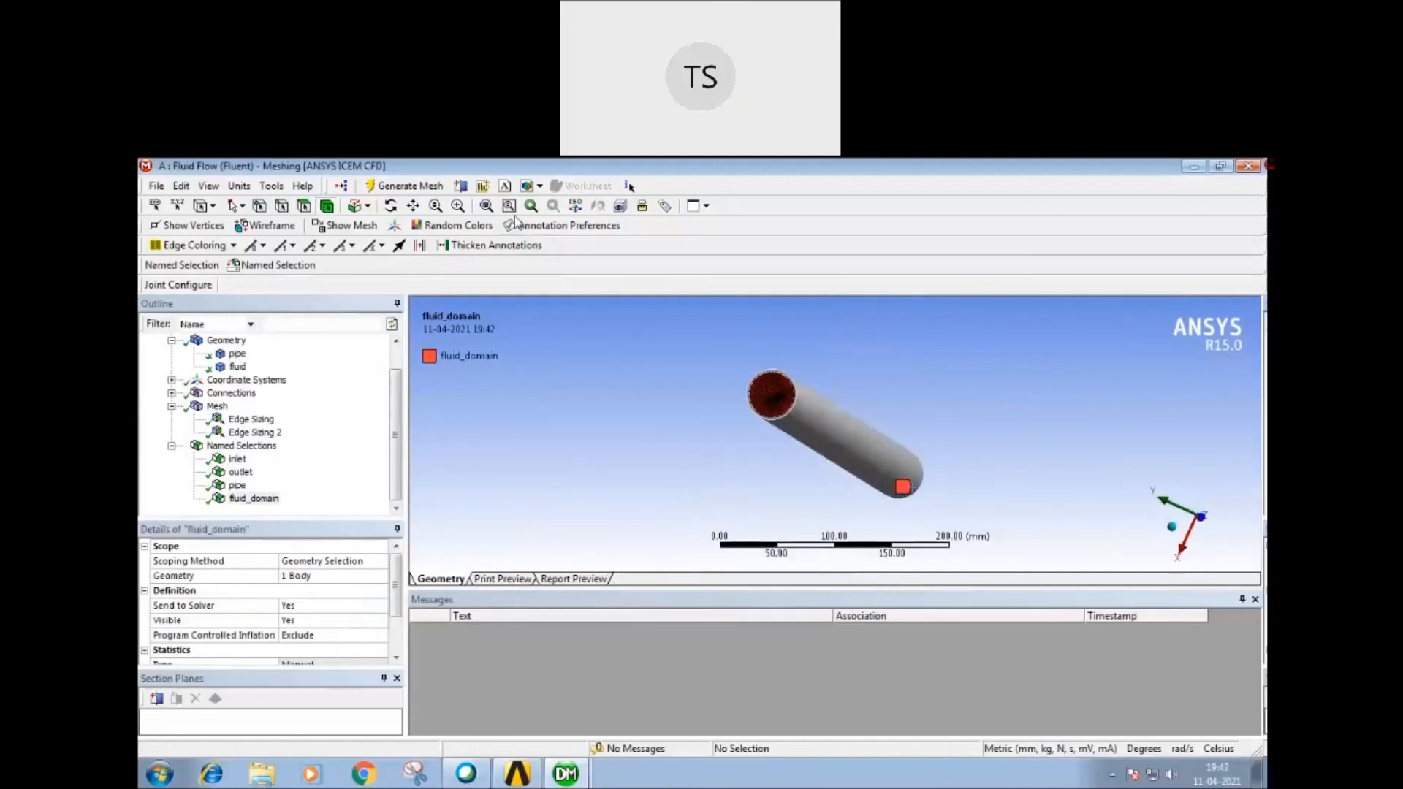
Step: Examine the meshed fluid face at the open end of the pipe with the fluid_domain named selection highlighted
{"action": "left_click", "coordinate": [458, 205]}
{"action": "left_click_drag", "start_coordinate": [727, 439], "coordinate": [828, 358]}
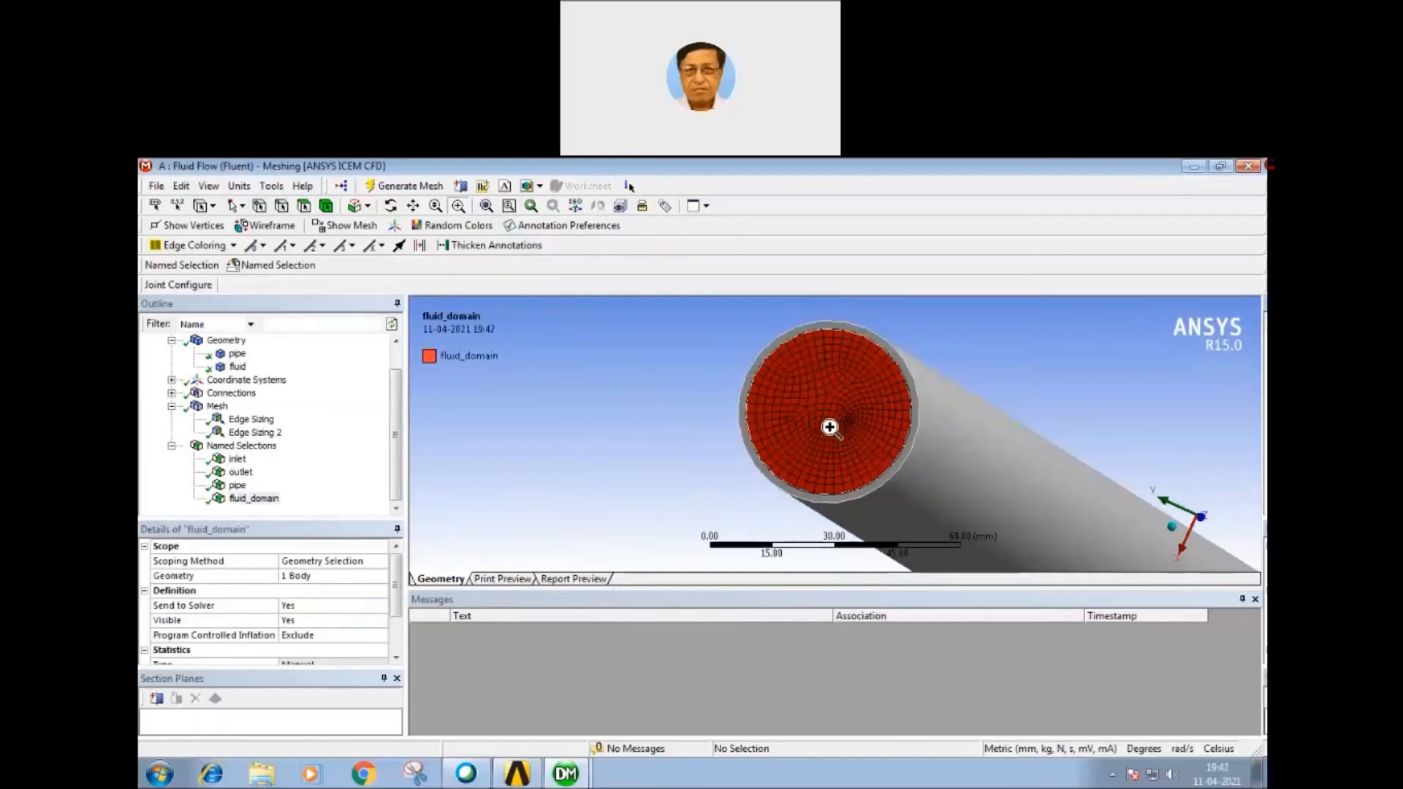
{"action": "mouse_move", "coordinate": [809, 425]}
{"action": "middle_mouse_down"}
{"action": "mouse_move", "coordinate": [769, 422]}
{"action": "mouse_move", "coordinate": [788, 424]}
{"action": "middle_mouse_up"}
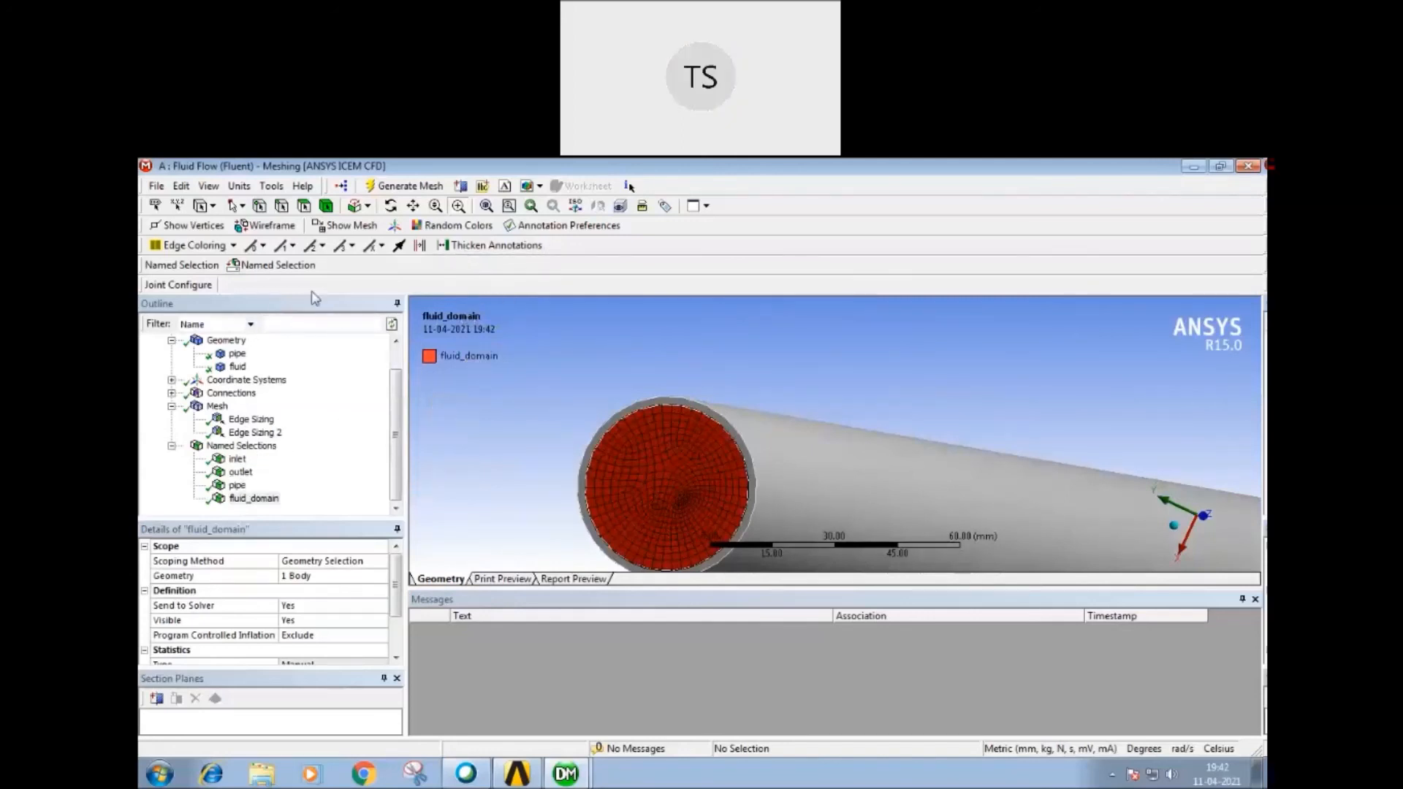
Step: Start saving the project and choose the temp1 folder on New Volume (D:) as its location
{"action": "left_click", "coordinate": [157, 186]}
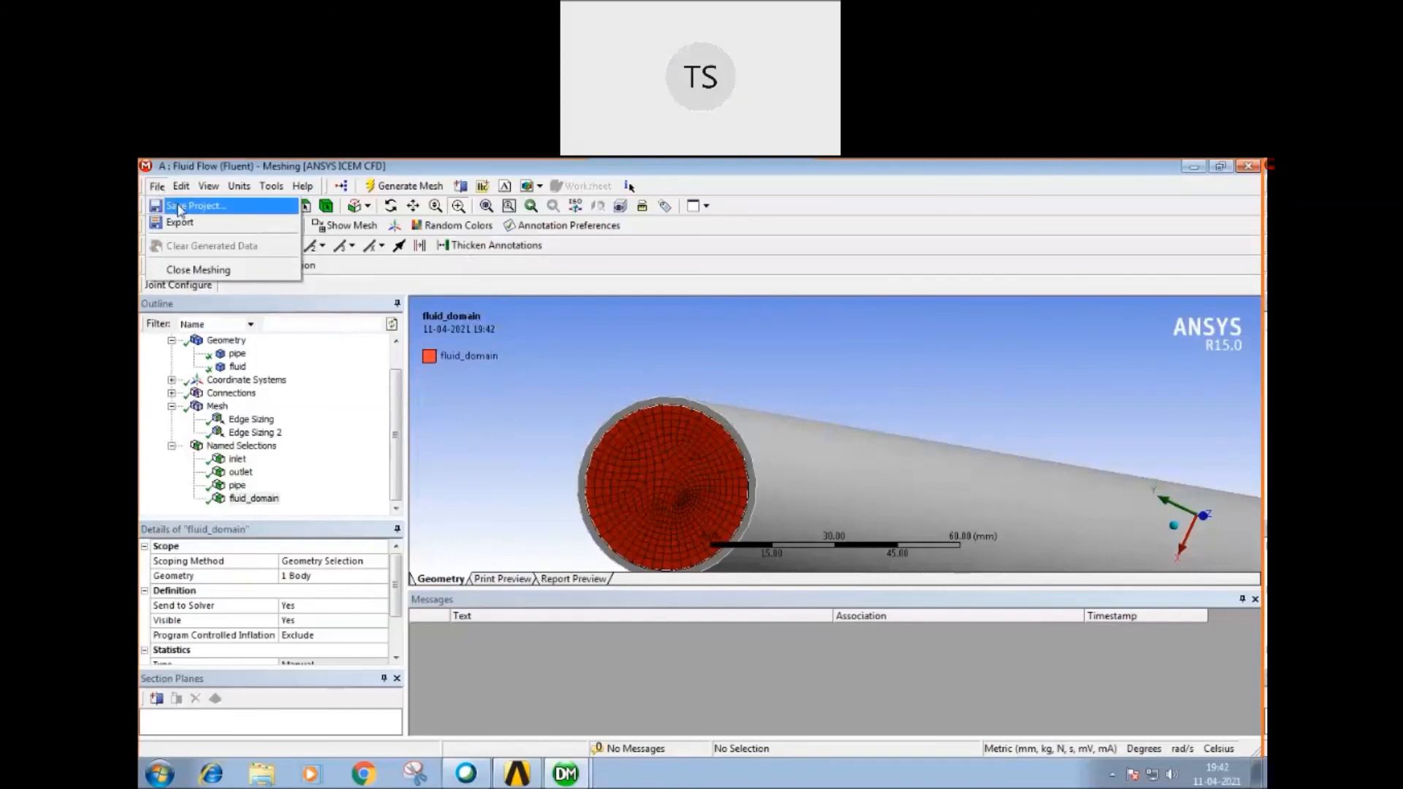
{"action": "left_click", "coordinate": [176, 206]}
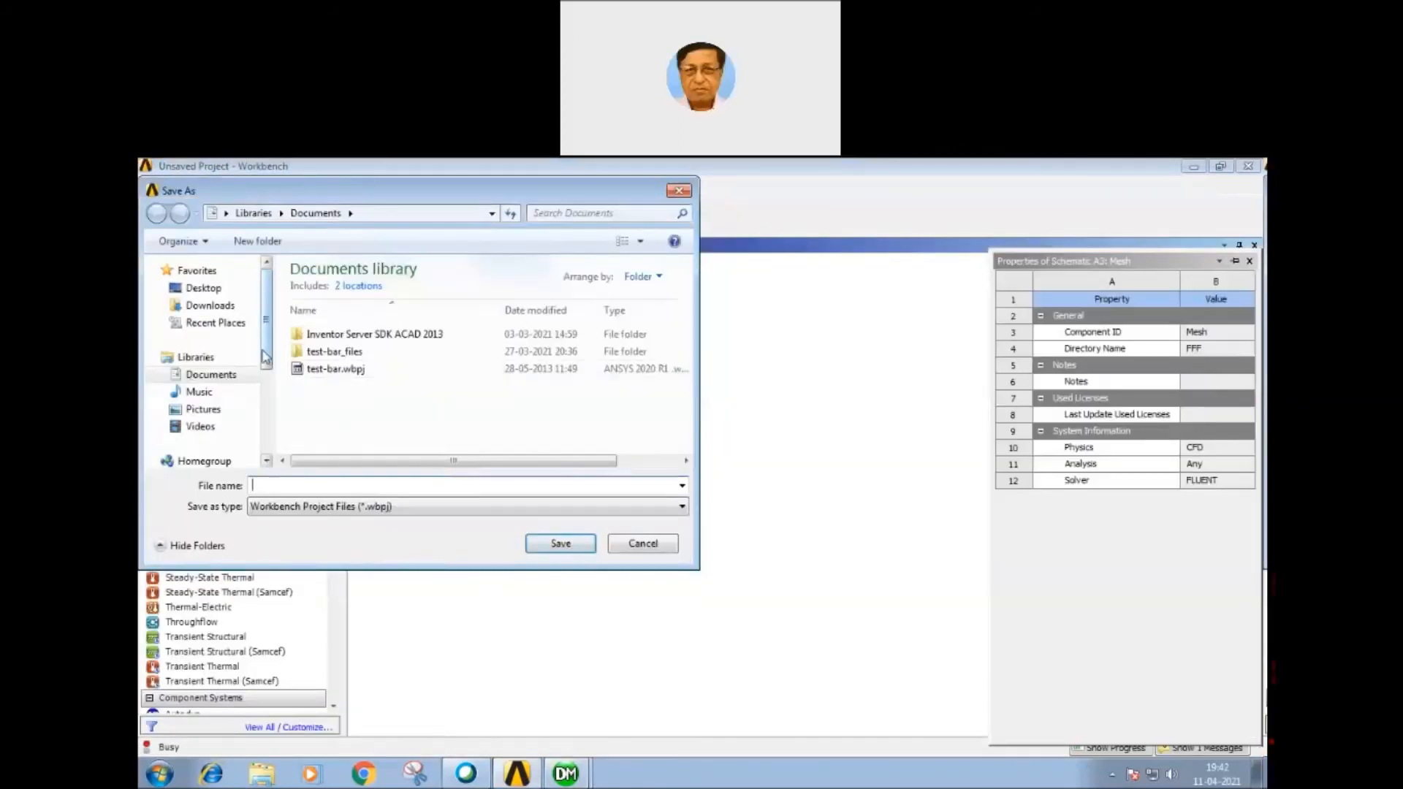
{"action": "left_click_drag", "start_coordinate": [267, 357], "coordinate": [268, 442]}
{"action": "left_click", "coordinate": [222, 366]}
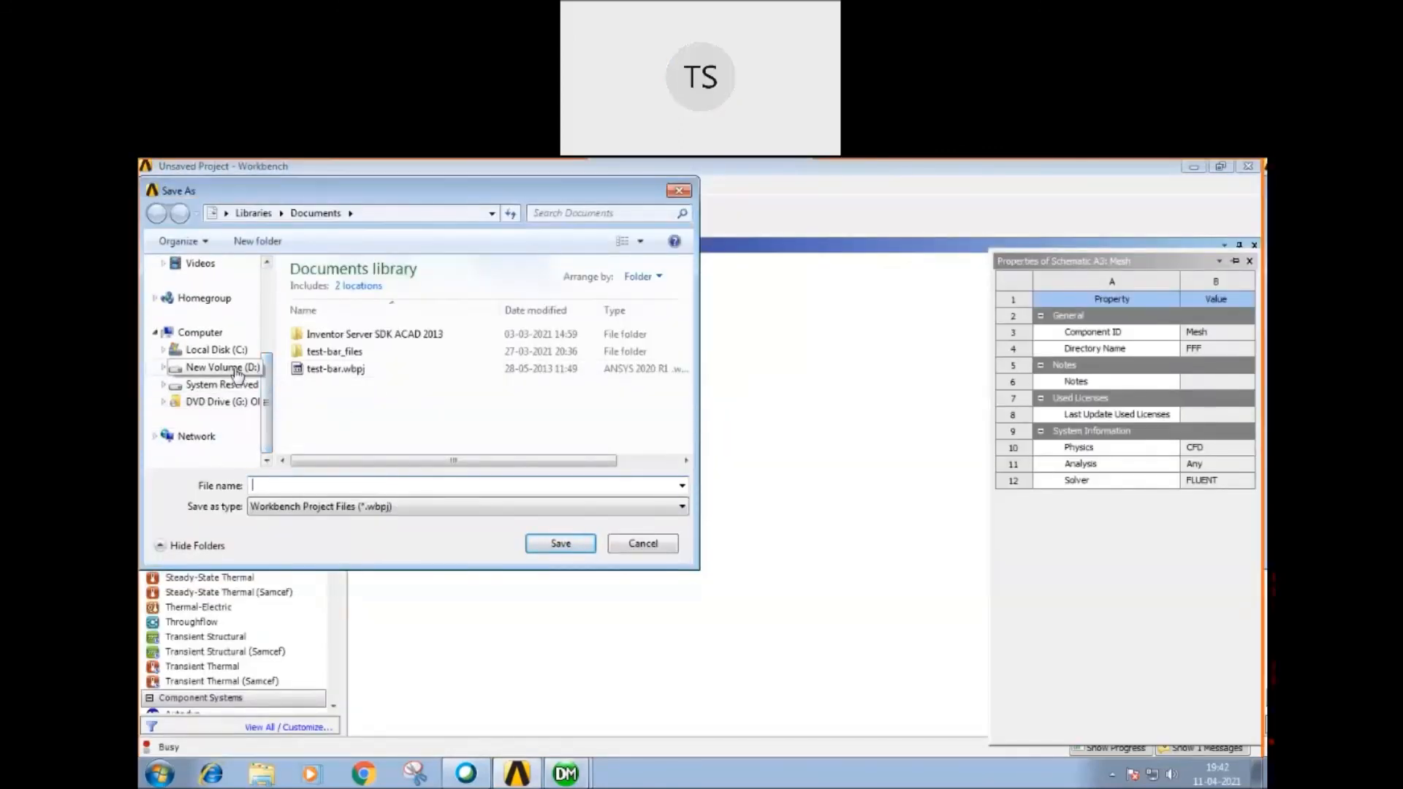
{"action": "left_click_drag", "start_coordinate": [686, 312], "coordinate": [683, 424]}
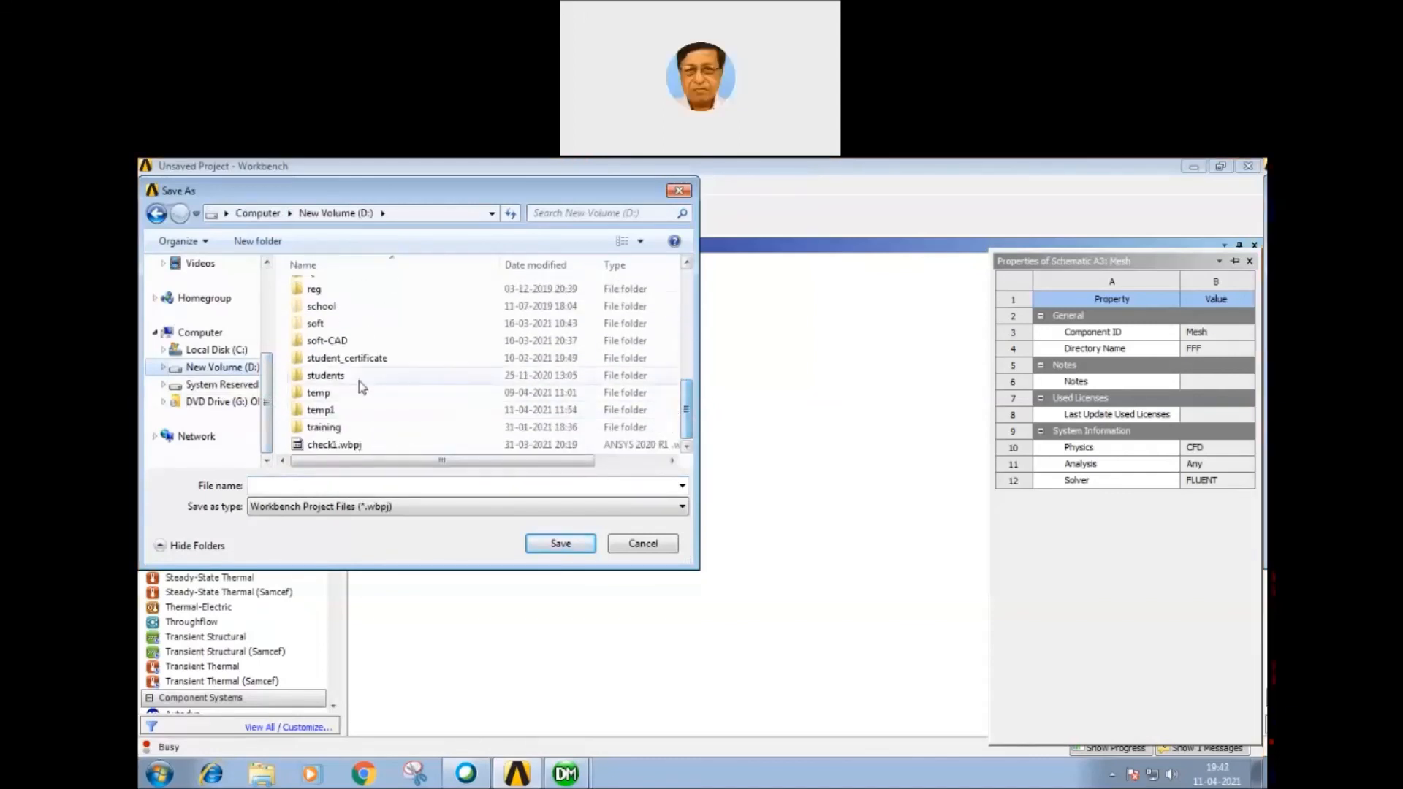
{"action": "double_click", "coordinate": [321, 395]}
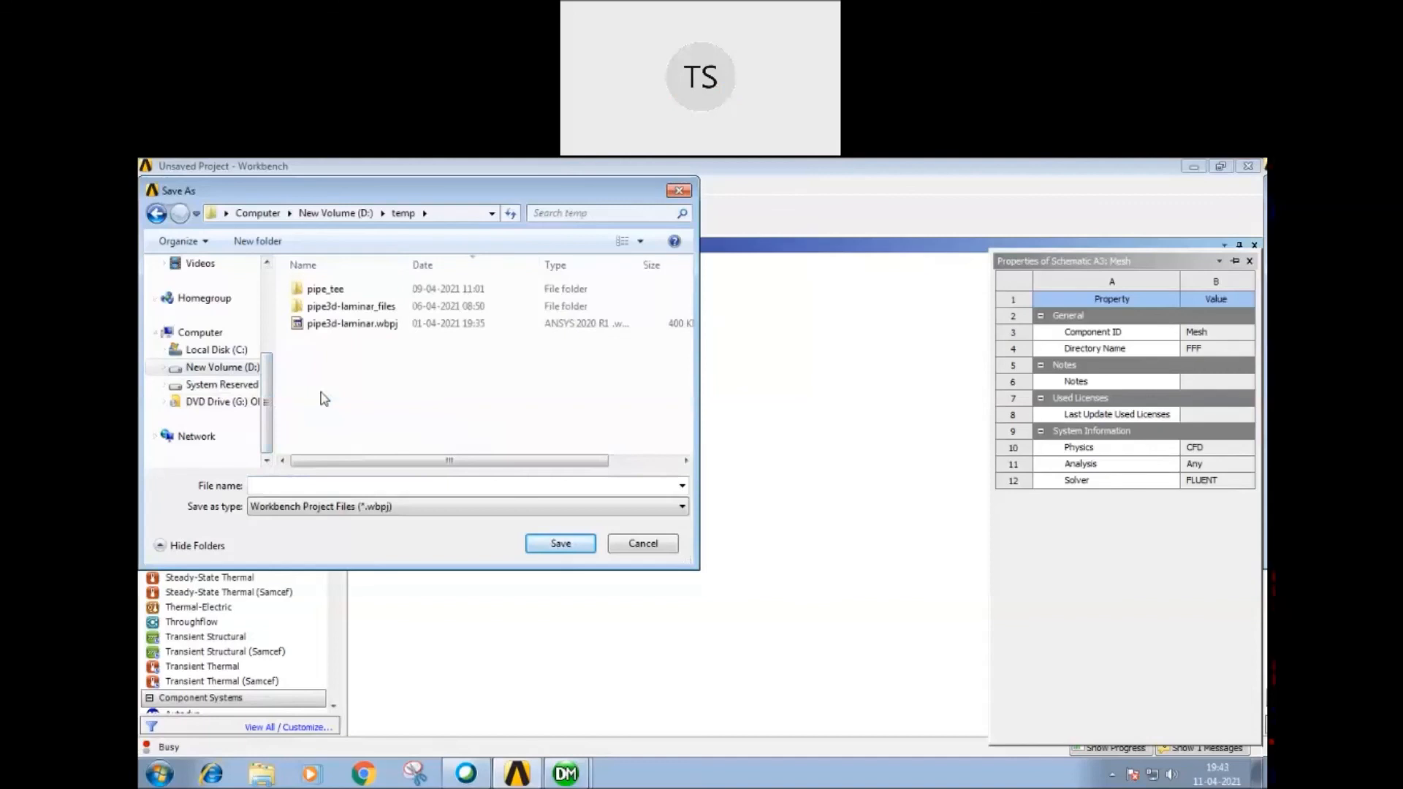
{"action": "left_click", "coordinate": [157, 214]}
{"action": "scroll", "coordinate": [684, 402], "scroll_direction": "down", "scroll_amount": 1}
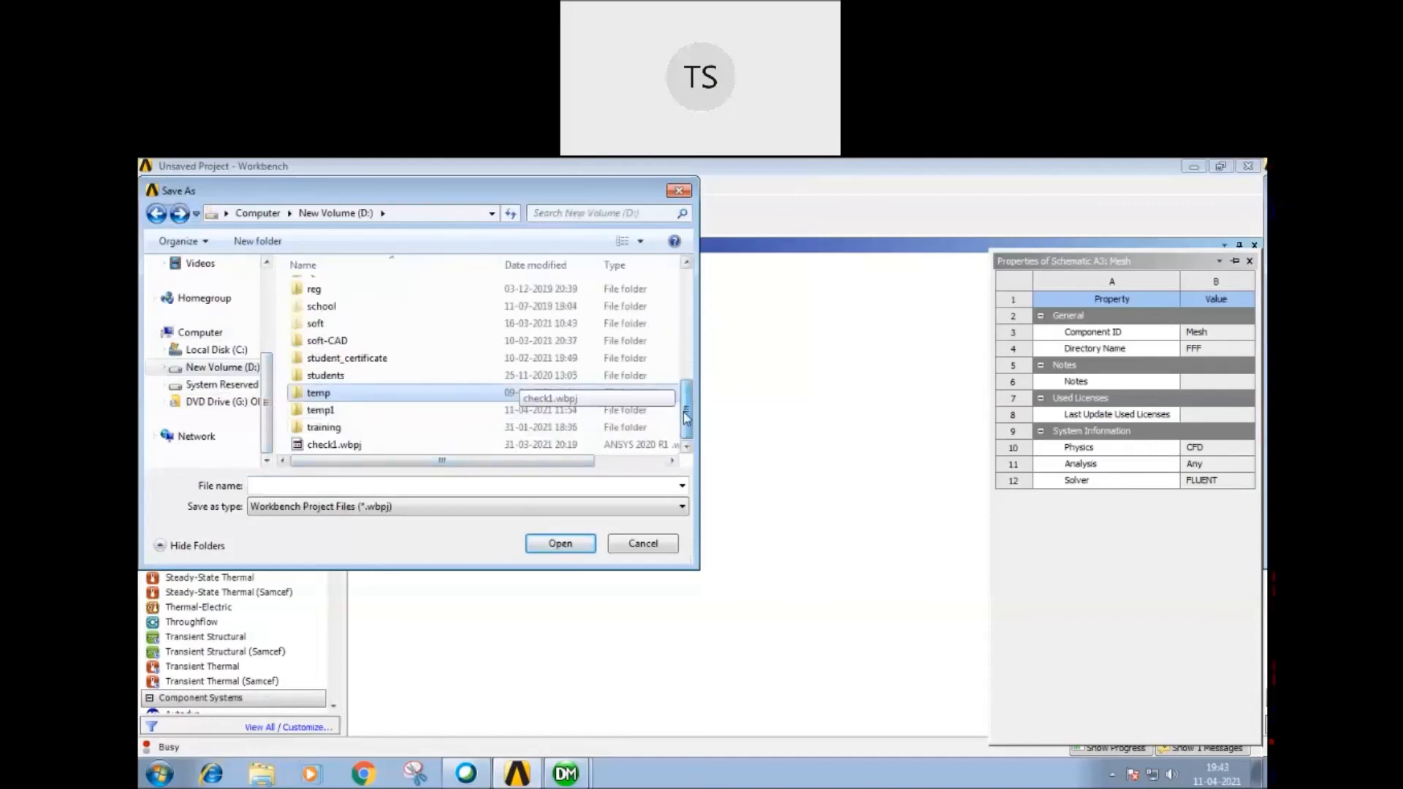
{"action": "double_click", "coordinate": [322, 412]}
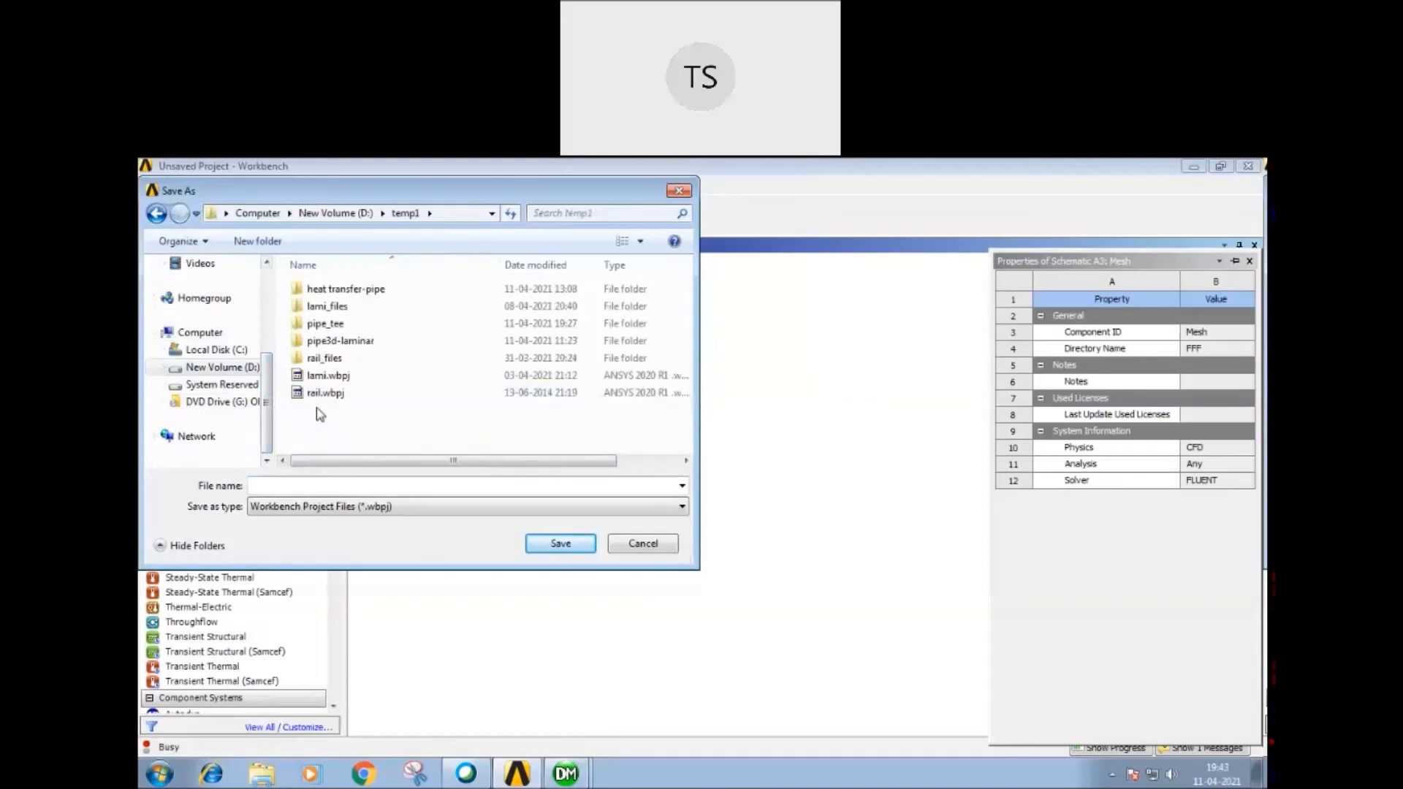
Step: Name the Workbench project file pipe and save it in the temp1 folder
{"action": "left_click", "coordinate": [280, 485]}
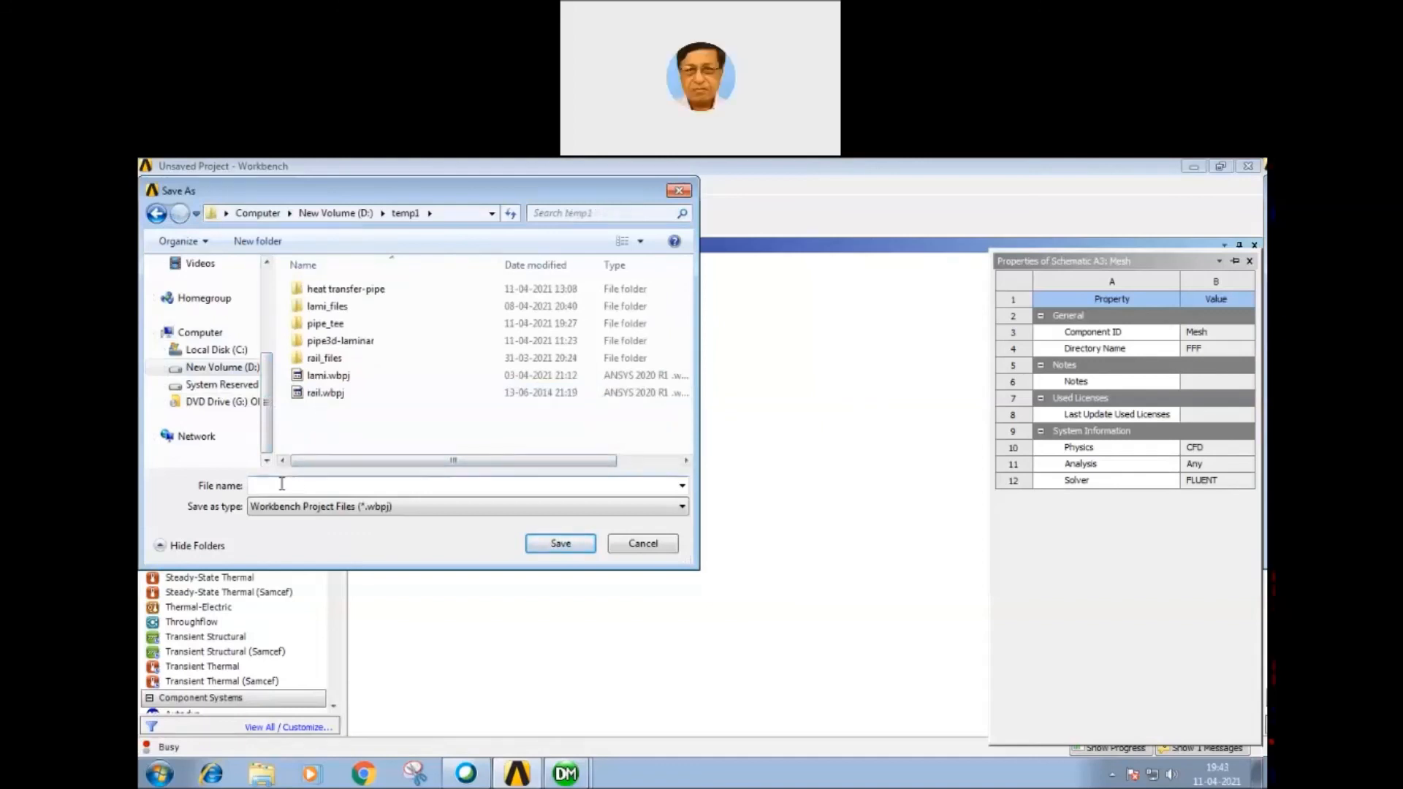
{"action": "type", "text": "p"}
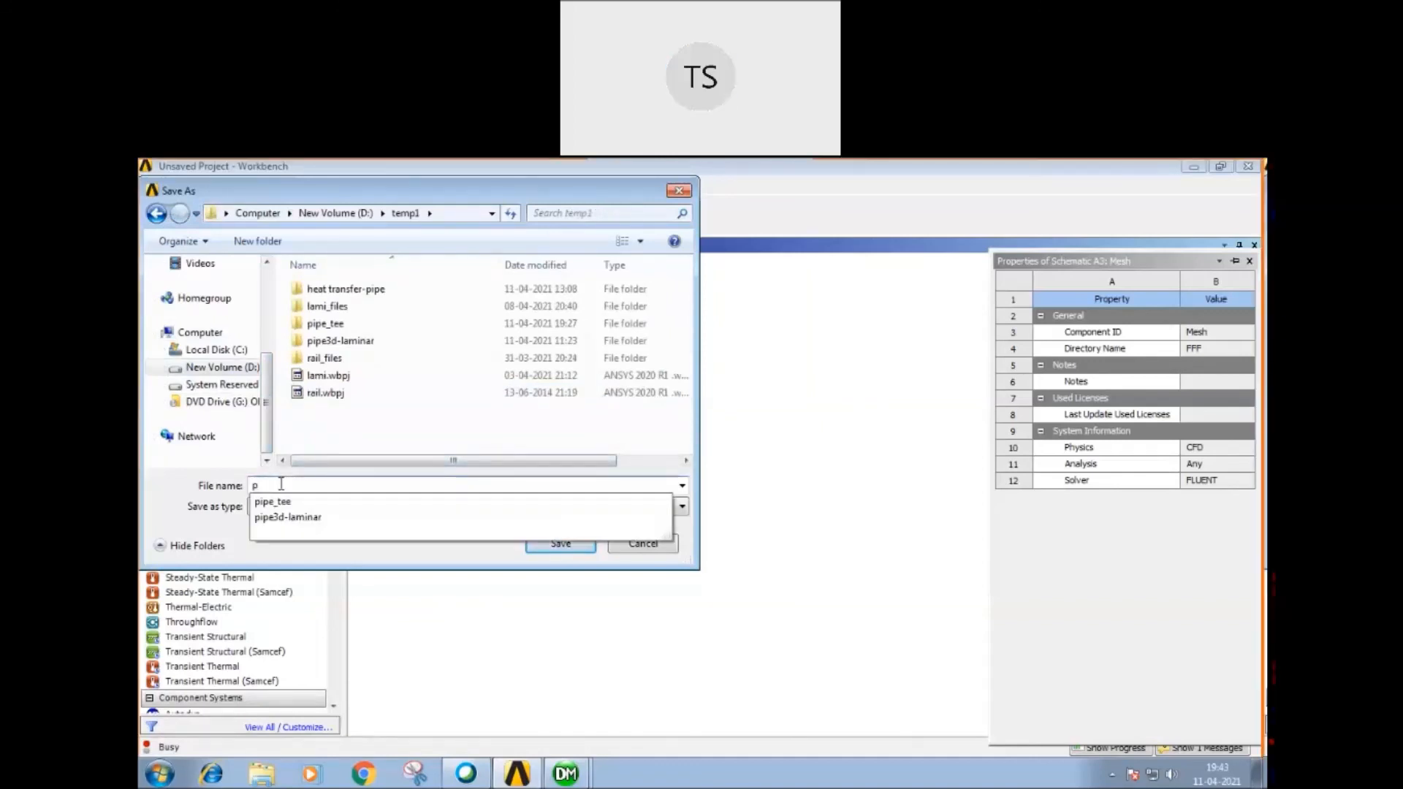
{"action": "type", "text": "tpe"}
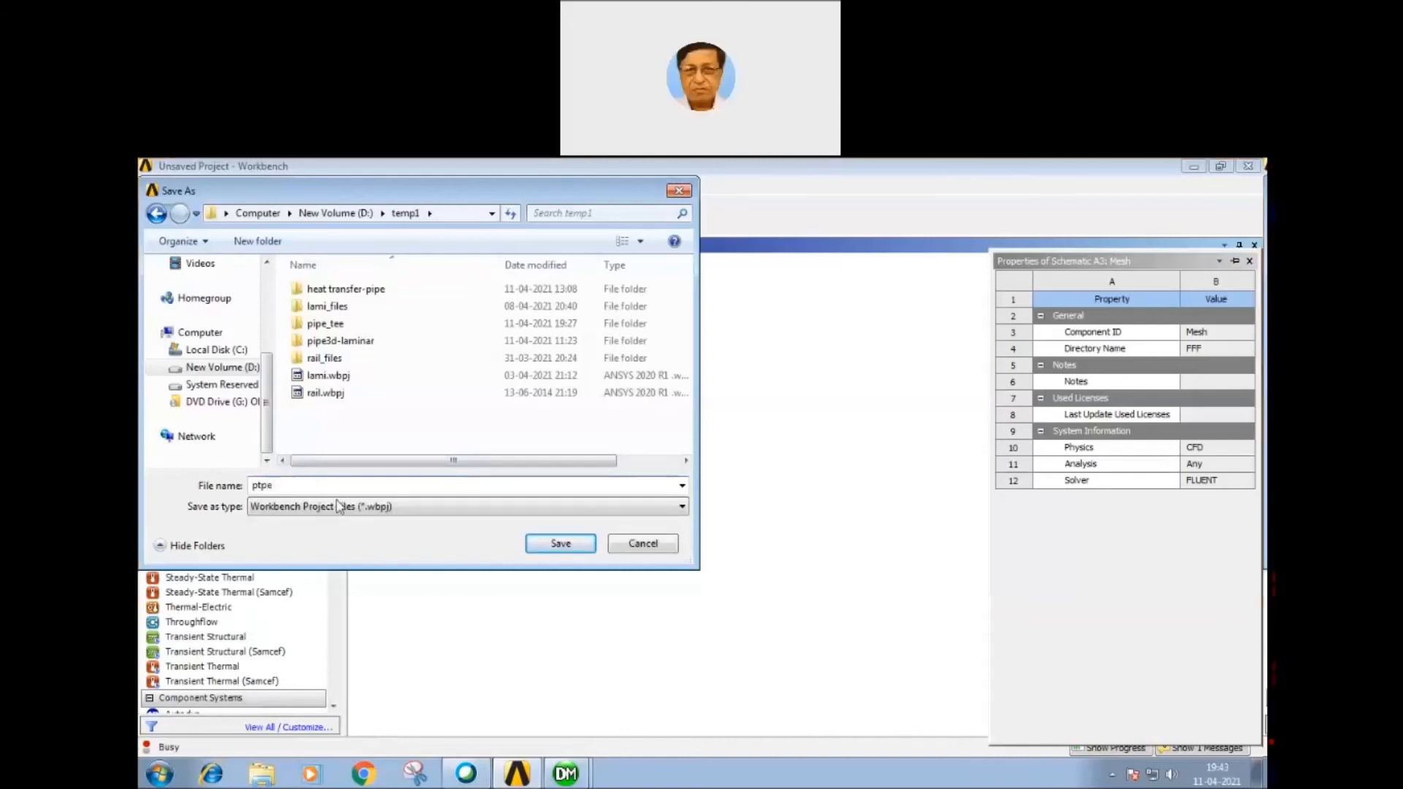
{"action": "left_click_drag", "start_coordinate": [274, 487], "coordinate": [171, 490]}
{"action": "type", "text": "pip"}
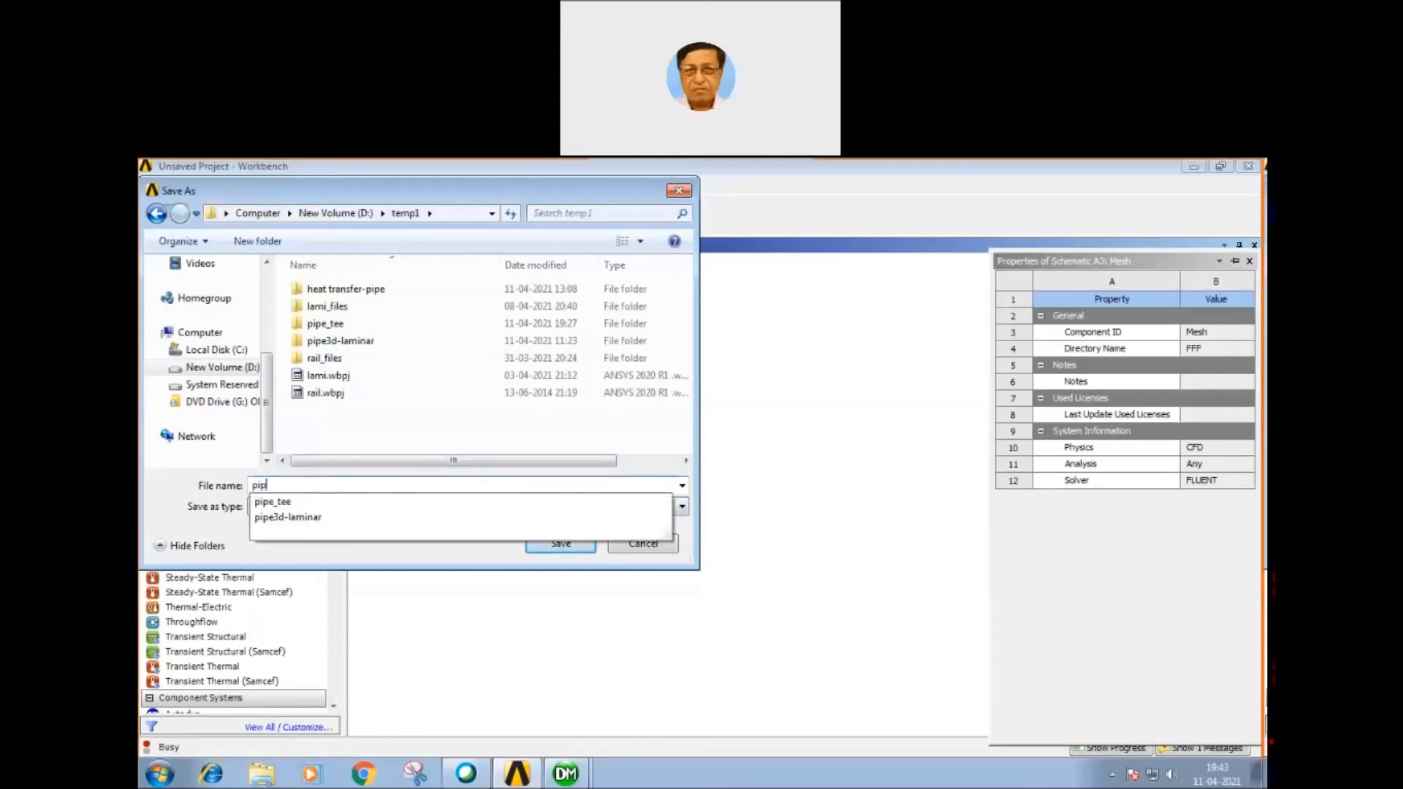
{"action": "type", "text": "e"}
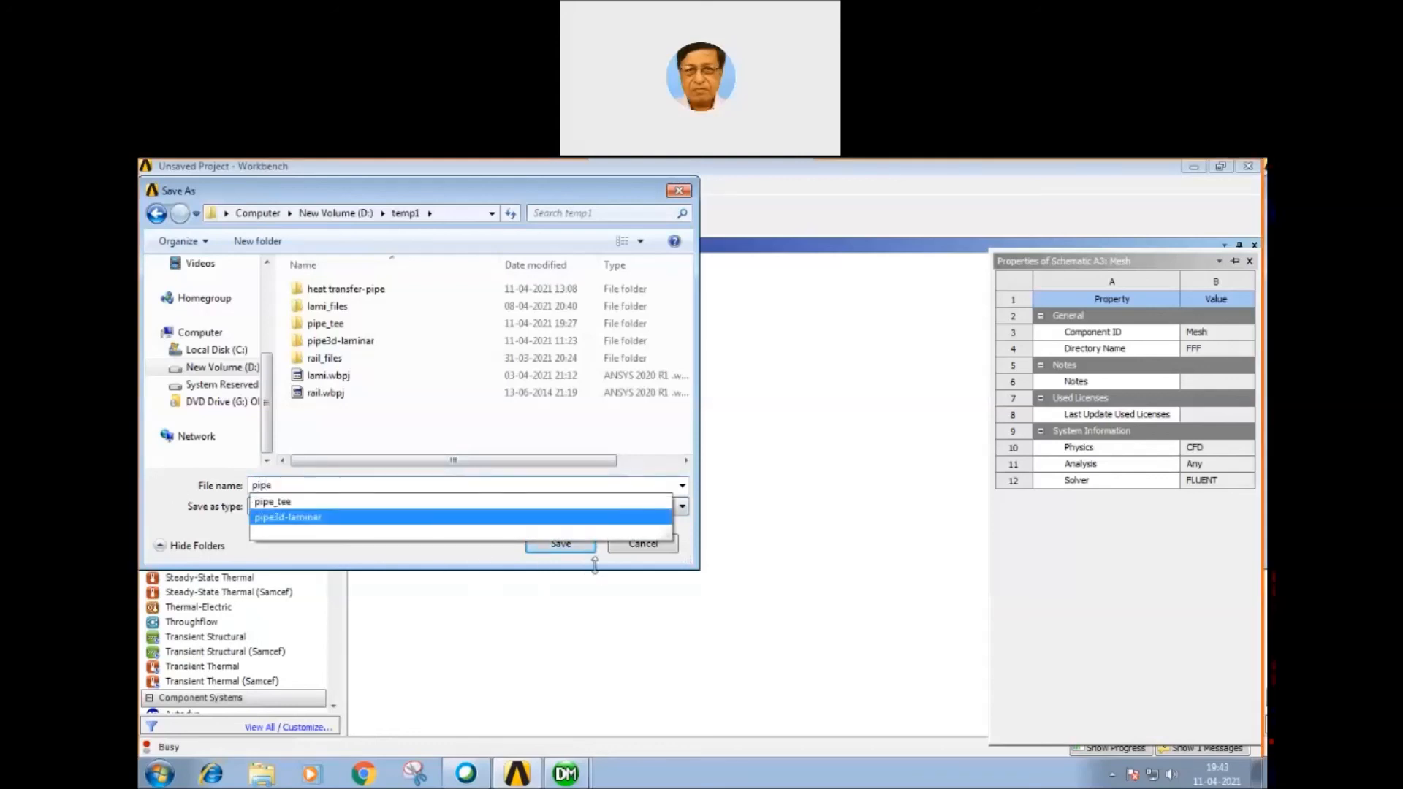
{"action": "left_click", "coordinate": [448, 595]}
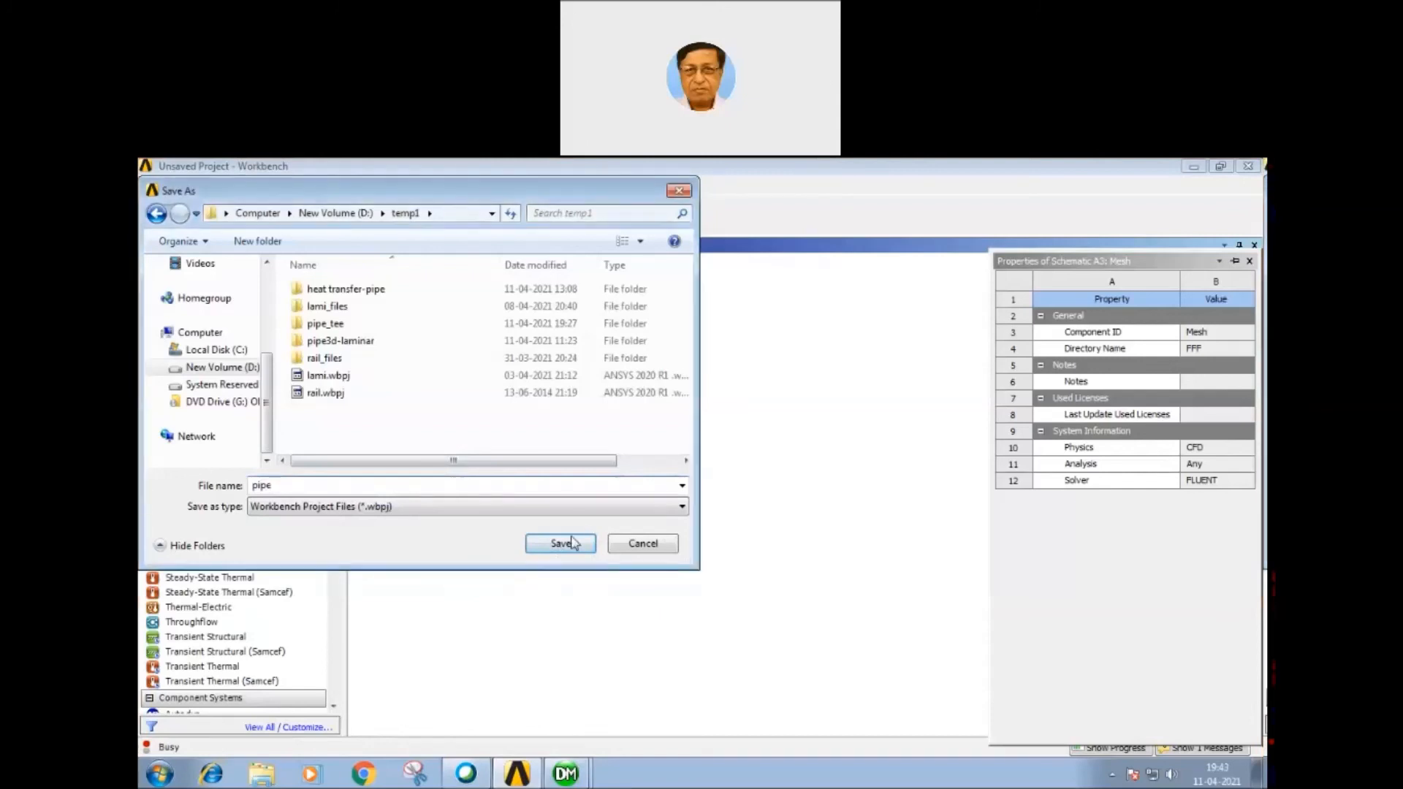
{"action": "left_click", "coordinate": [562, 545]}
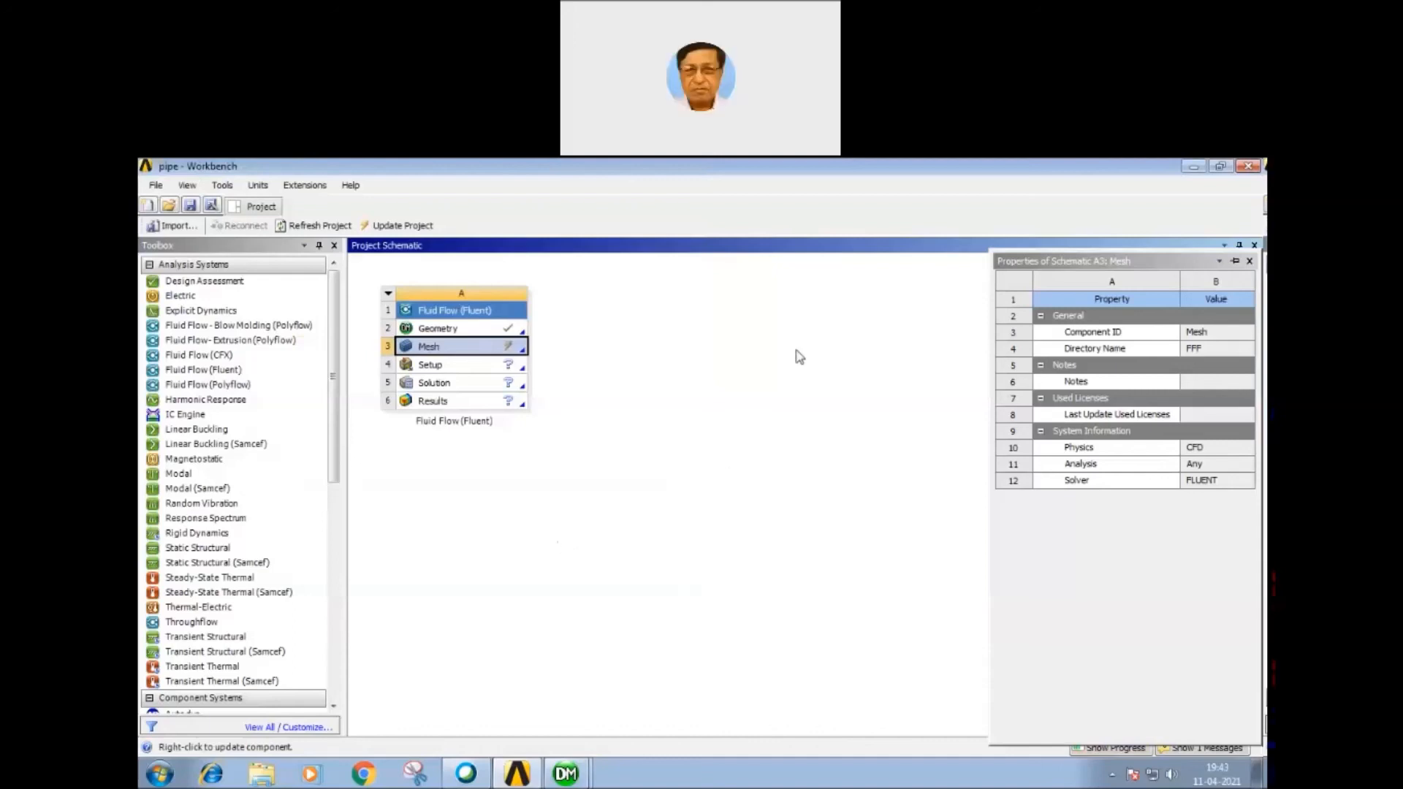
Step: Update the Mesh cell of the Fluid Flow (Fluent) system in the project schematic
{"action": "right_click", "coordinate": [509, 351]}
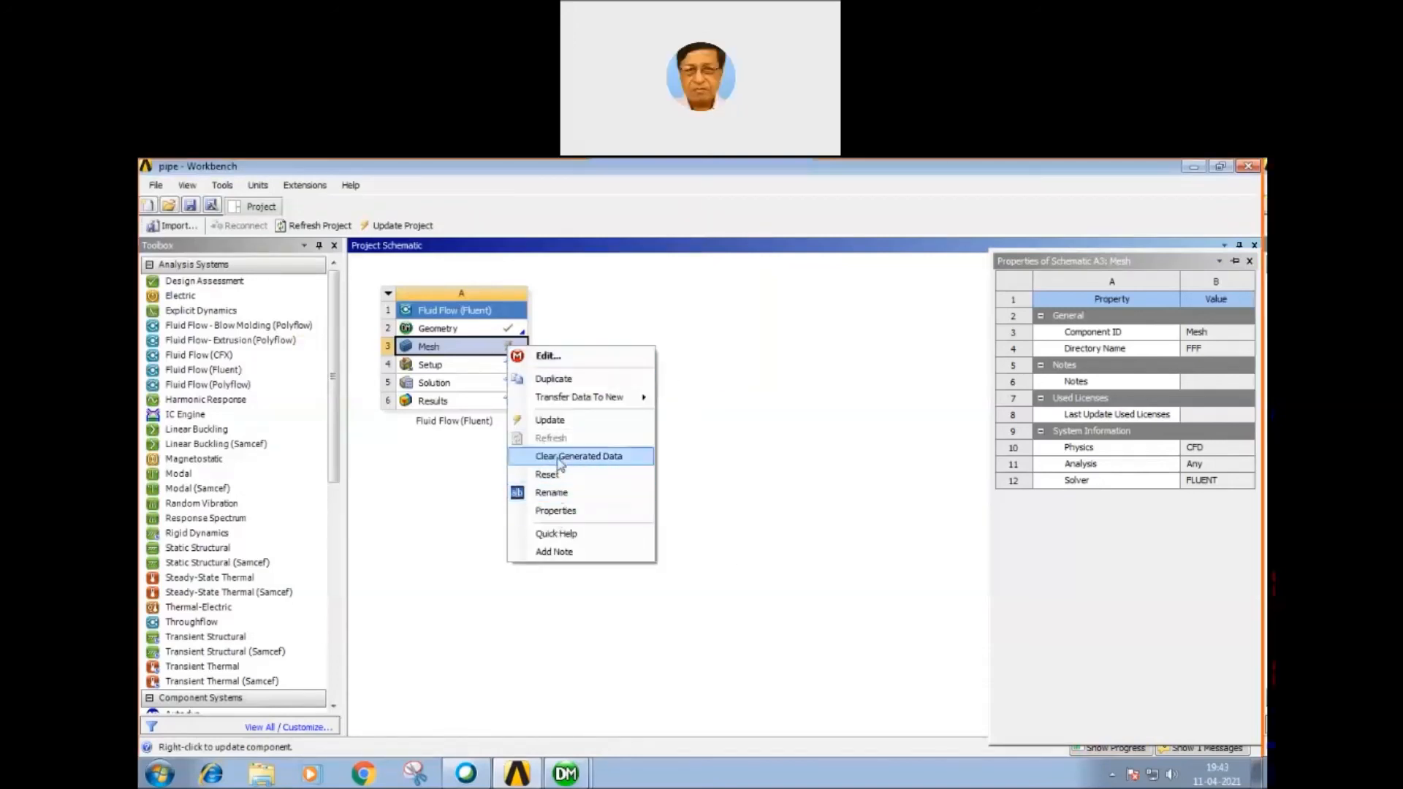
{"action": "left_click", "coordinate": [553, 422]}
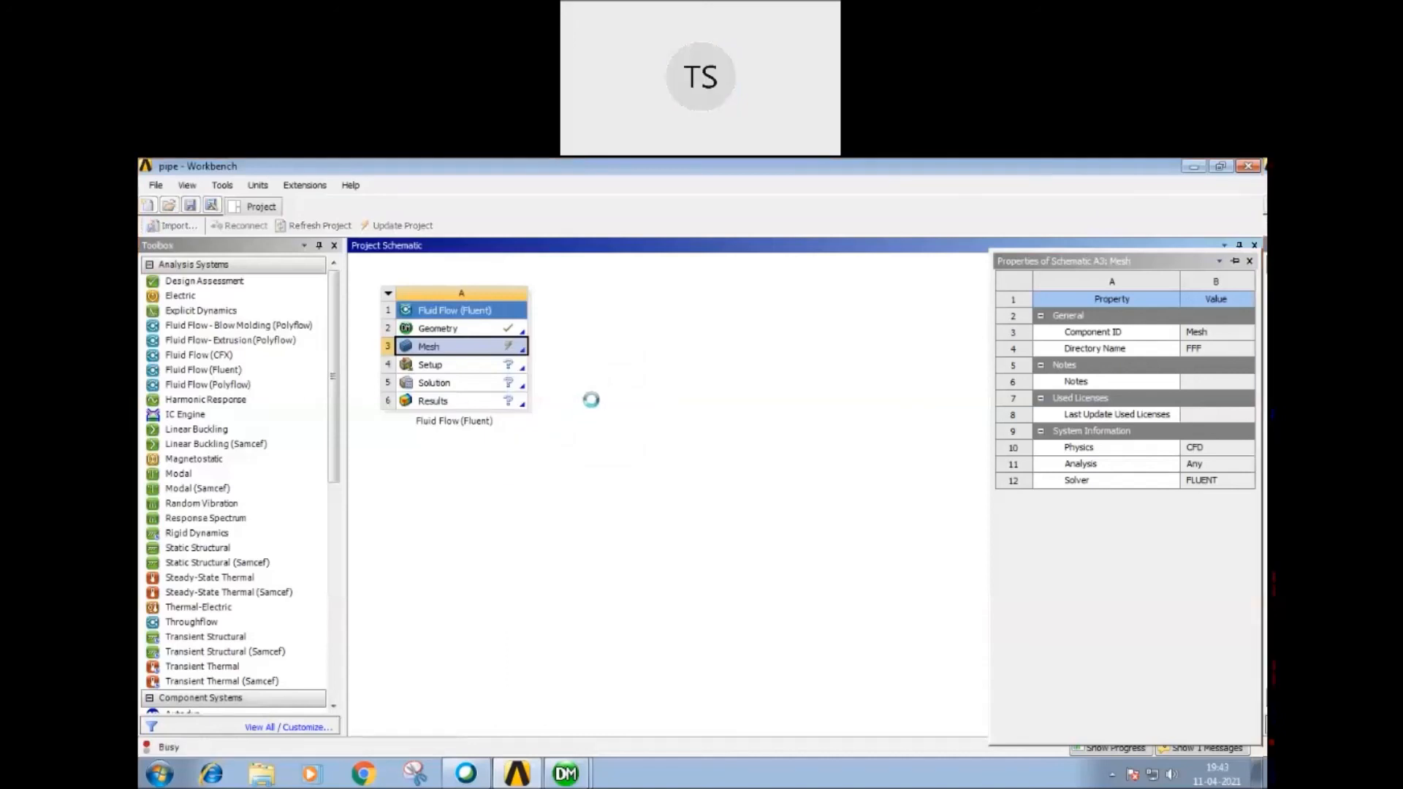